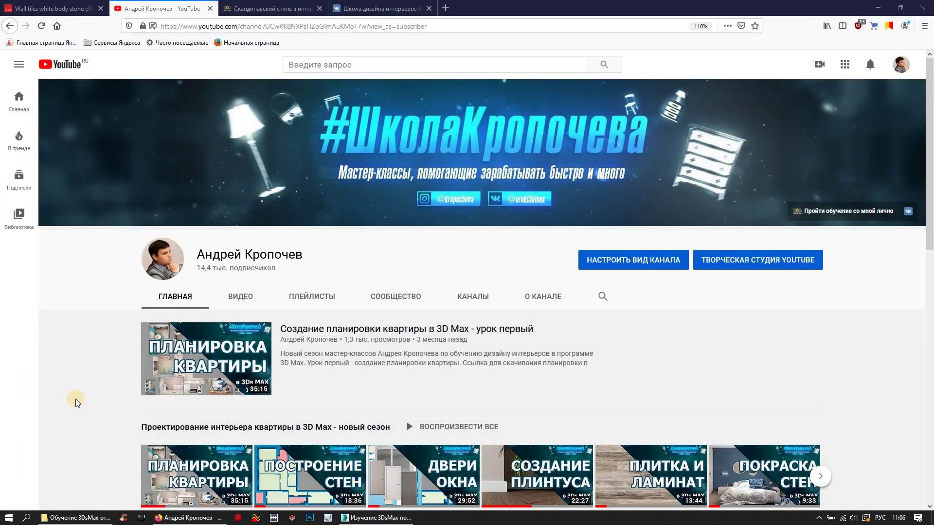
# Scroll the Школа Кропочева channel page down to its 'Все видео' 3ds Max lessons
pyautogui.scroll(-1, 75, 399)
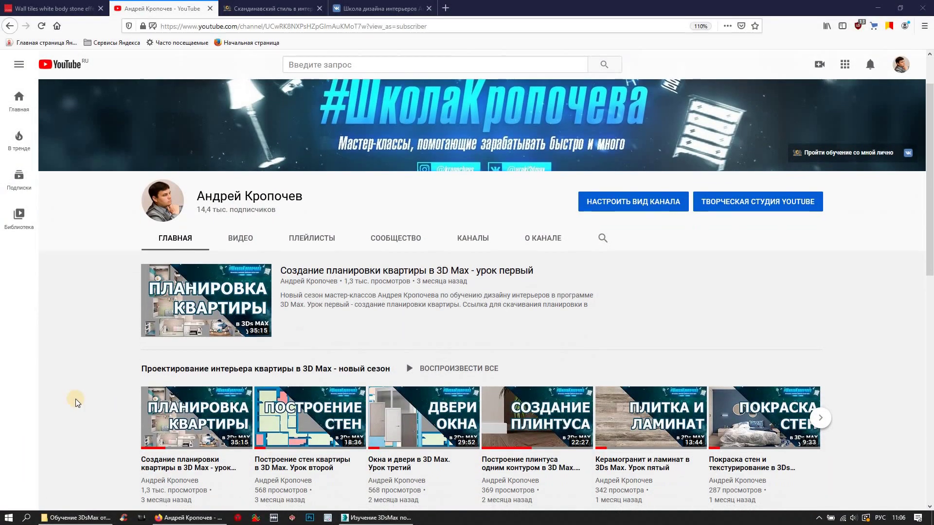
pyautogui.scroll(-1, 75, 399)
pyautogui.scroll(-2, 75, 399)
pyautogui.scroll(-2, 75, 399)
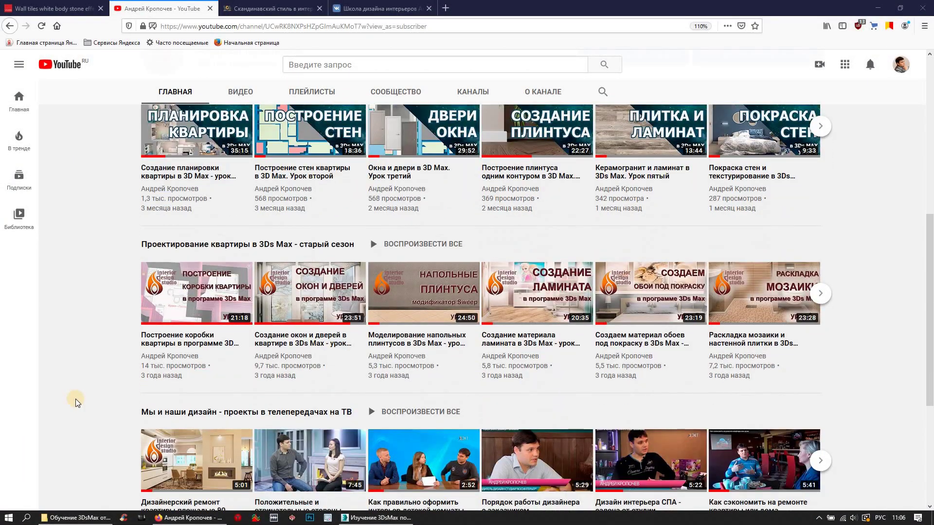
pyautogui.scroll(-3, 75, 399)
pyautogui.scroll(-1, 75, 399)
pyautogui.moveTo(157, 458)
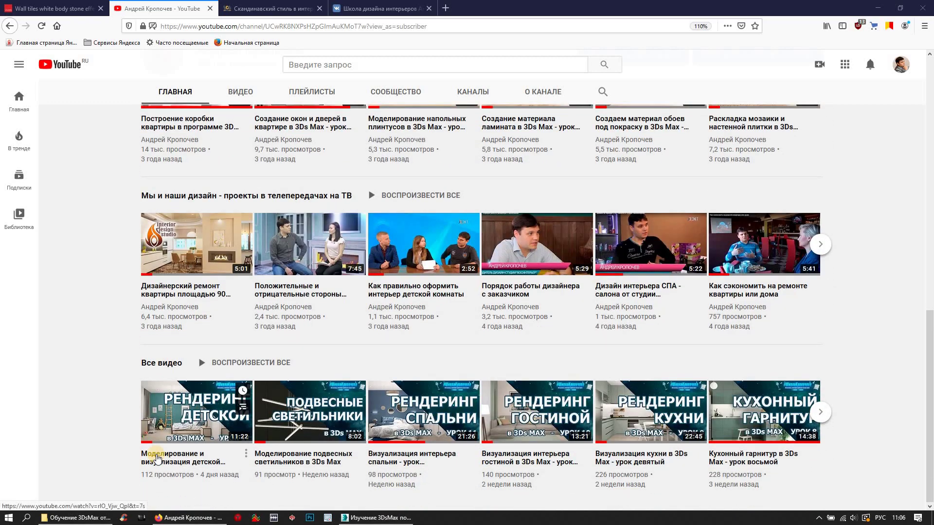
pyautogui.click(272, 9)
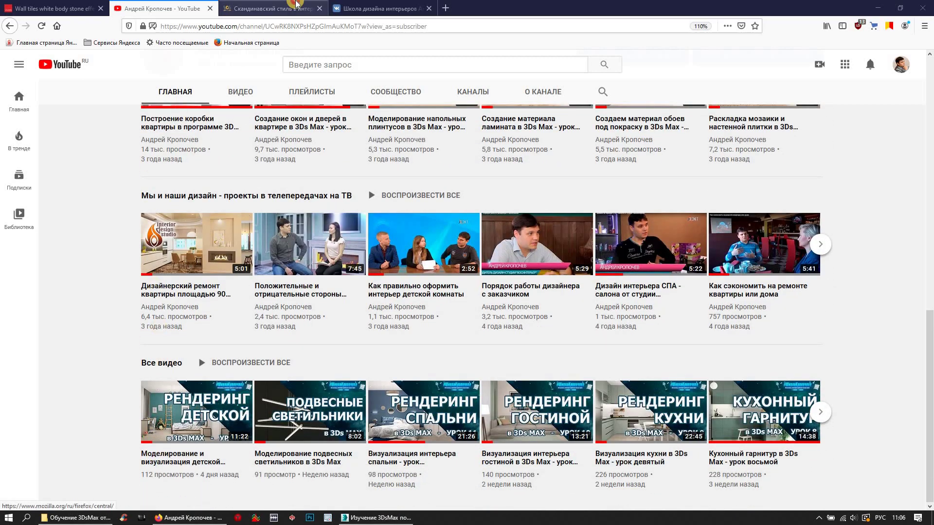
# Browse the vosinterior.ru Scandinavian-style bathroom renders
pyautogui.scroll(5, 450, 354)
pyautogui.scroll(5, 450, 354)
pyautogui.scroll(5, 450, 354)
pyautogui.scroll(5, 450, 354)
pyautogui.scroll(5, 450, 354)
pyautogui.scroll(1, 449, 354)
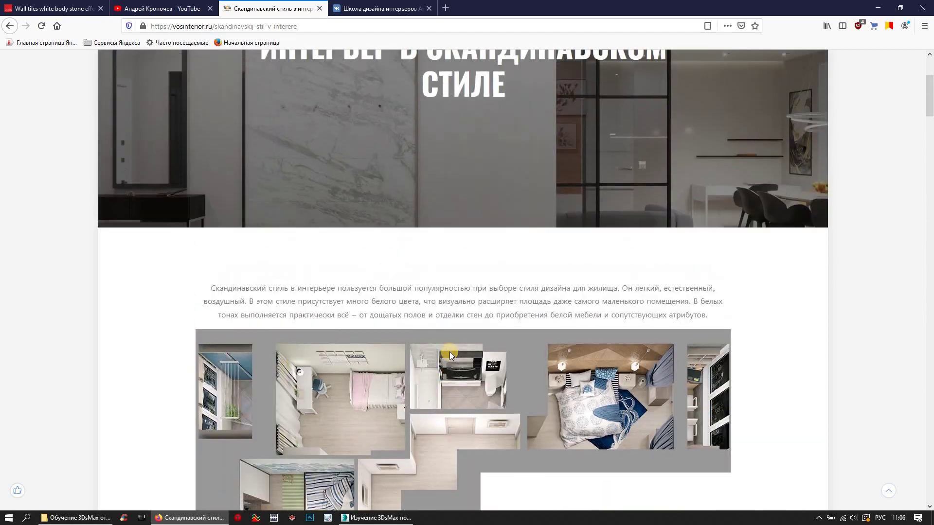
pyautogui.scroll(1, 449, 355)
pyautogui.scroll(-2, 450, 354)
pyautogui.scroll(-5, 449, 352)
pyautogui.scroll(-5, 430, 366)
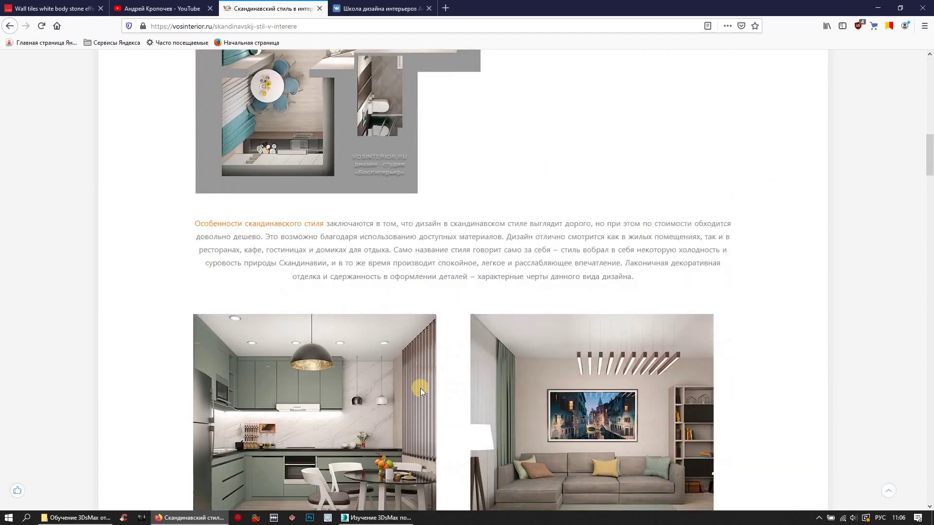
pyautogui.scroll(-2, 420, 388)
pyautogui.scroll(-2, 417, 396)
pyautogui.scroll(-5, 410, 404)
pyautogui.scroll(-5, 390, 374)
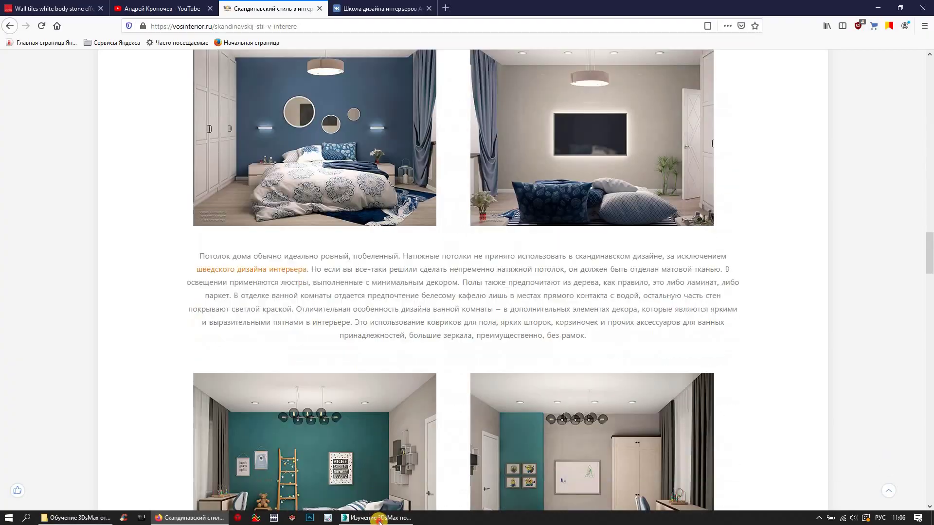
# Take a quick look at the 3ds Max apartment scene
pyautogui.hotkey('alt', 'Tab')
pyautogui.scroll(1, 363, 151)
pyautogui.scroll(1, 365, 163)
pyautogui.scroll(-1, 364, 171)
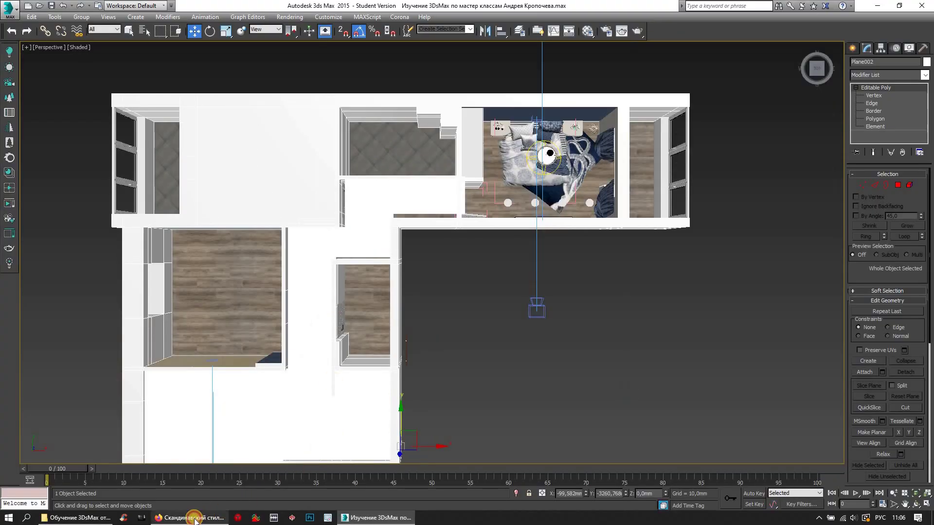
# Return to the Scandinavian renders and scroll further down through the bathroom photos
pyautogui.click(189, 518)
pyautogui.scroll(-2, 334, 316)
pyautogui.scroll(-4, 335, 317)
pyautogui.scroll(-3, 335, 317)
pyautogui.scroll(-3, 335, 316)
pyautogui.scroll(-2, 334, 317)
pyautogui.scroll(-1, 427, 206)
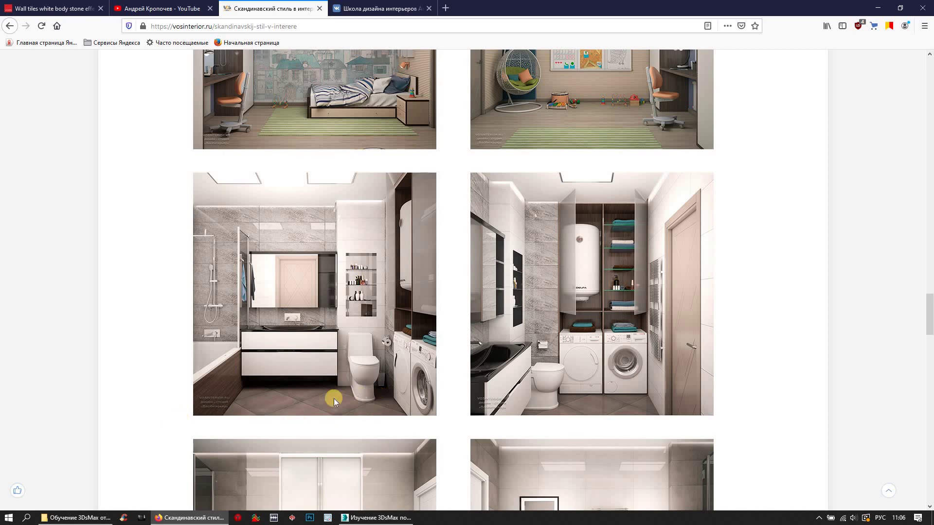
# Check the YouTube tab and lessons folder, then bring the 3ds Max apartment scene forward
pyautogui.click(166, 11)
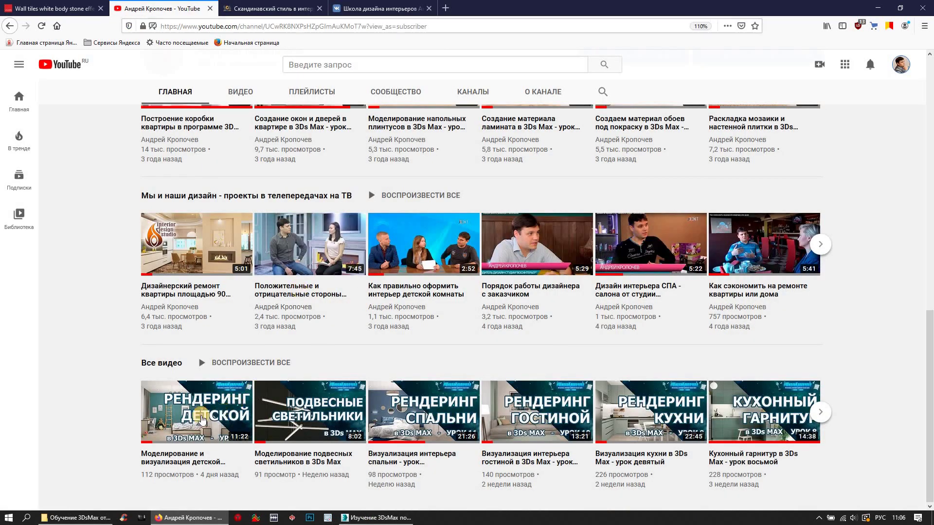
pyautogui.click(284, 5)
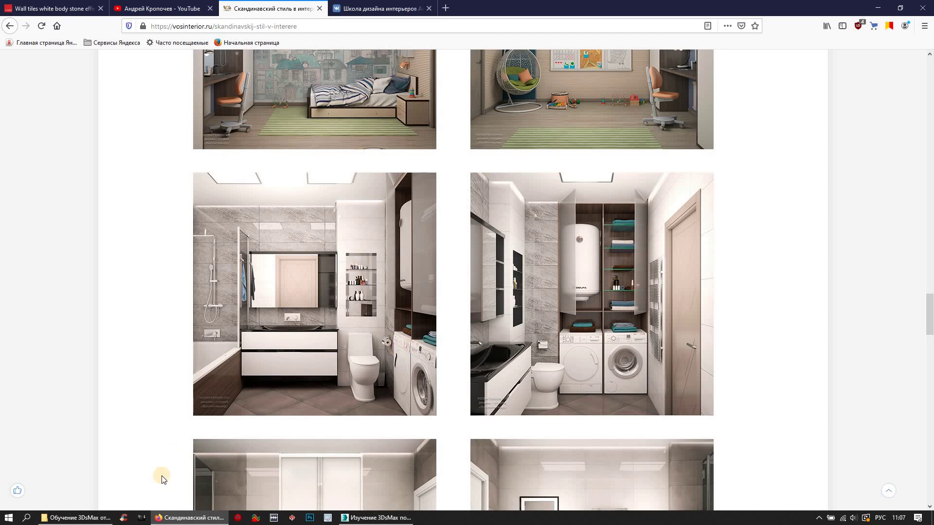
pyautogui.click(78, 517)
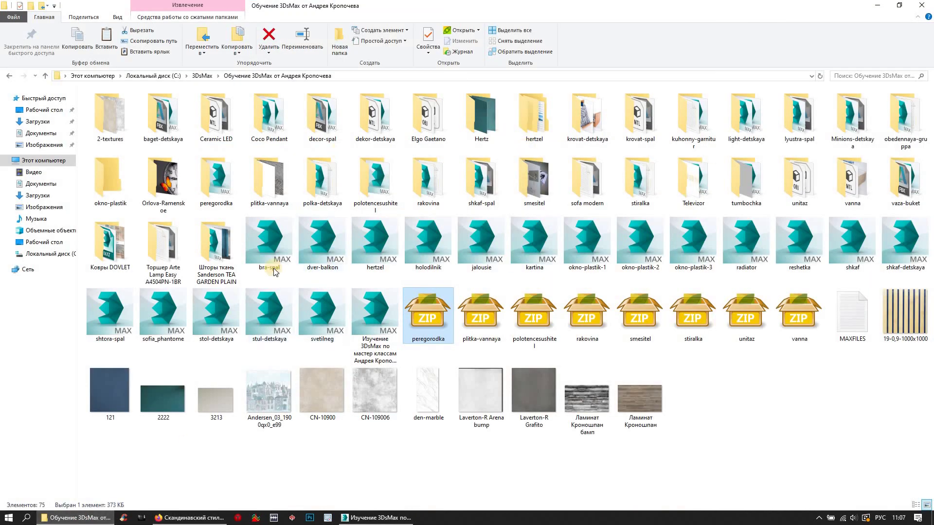
pyautogui.click(78, 518)
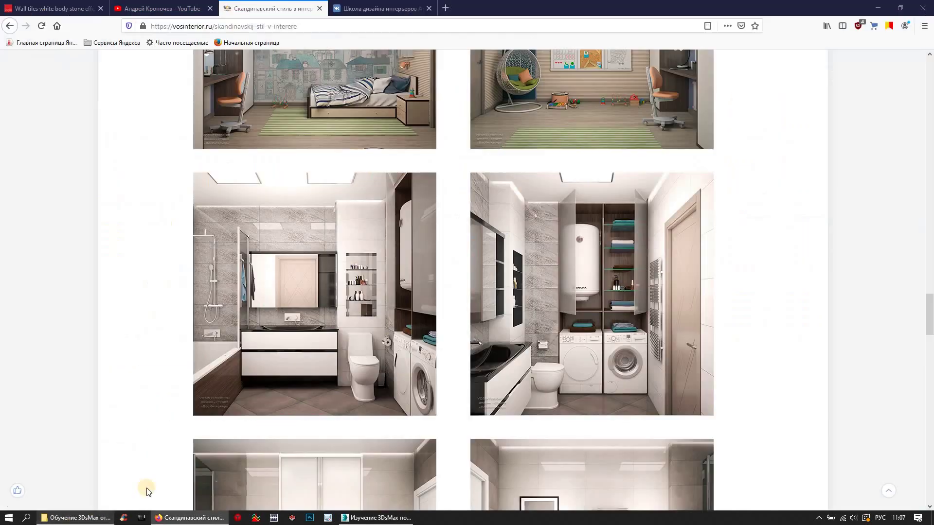
pyautogui.click(375, 519)
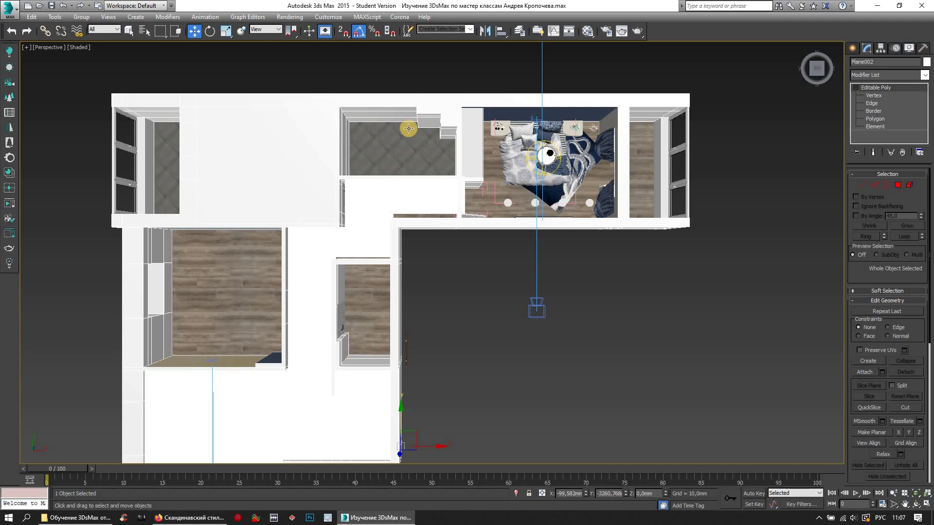
# Detach the four stacked bathroom wall strips beside the step into a new object
pyautogui.scroll(3, 389, 122)
pyautogui.keyDown('alt'); pyautogui.moveTo(396, 150); pyautogui.dragTo(407, 244, button='middle'); pyautogui.keyUp('alt')
pyautogui.scroll(3, 405, 245)
pyautogui.scroll(3, 406, 245)
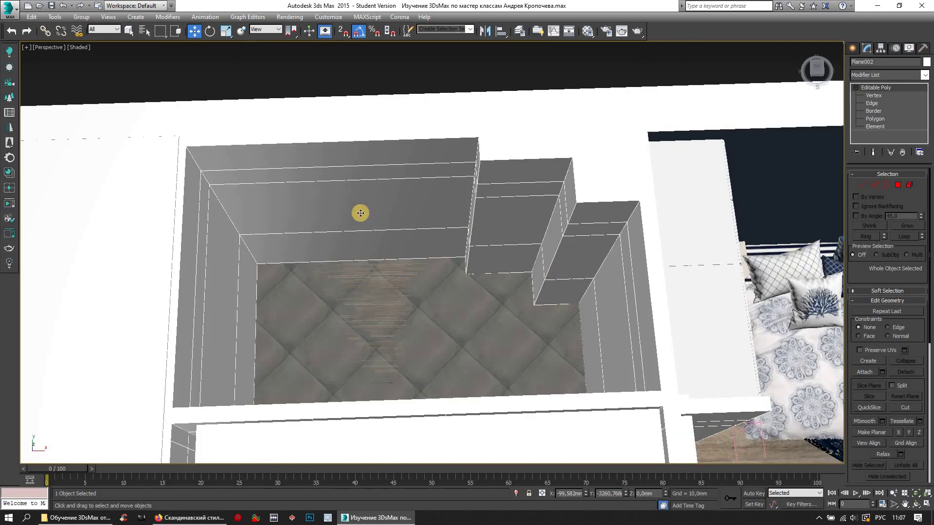
pyautogui.scroll(3, 363, 204)
pyautogui.click(898, 185)
pyautogui.click(443, 250)
pyautogui.keyDown('ctrl'); pyautogui.click(417, 196); pyautogui.keyUp('ctrl')
pyautogui.keyDown('ctrl'); pyautogui.click(434, 149); pyautogui.keyUp('ctrl')
pyautogui.keyDown('ctrl'); pyautogui.click(468, 133); pyautogui.keyUp('ctrl')
pyautogui.click(917, 481)
pyautogui.click(497, 265)
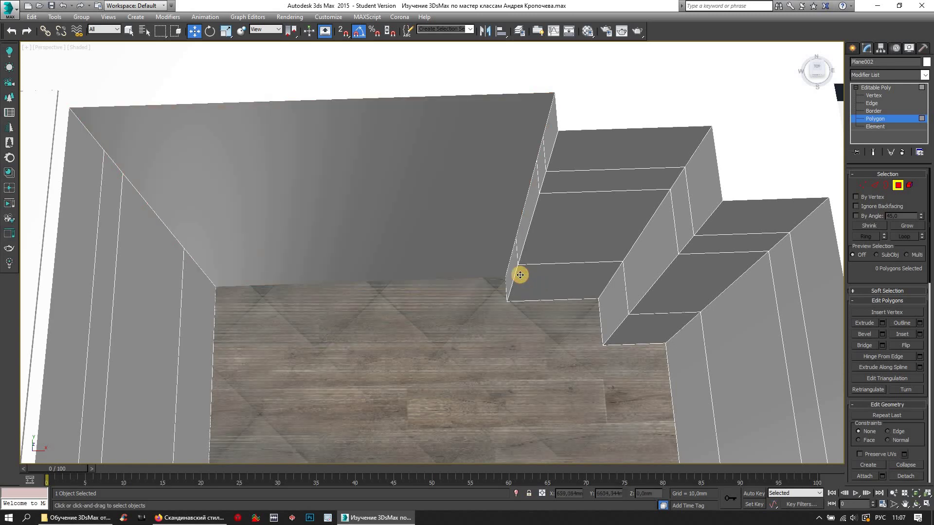
# Detach the five stepped boxing faces as a separate object, after rechecking the reference photos
pyautogui.click(524, 279)
pyautogui.keyDown('ctrl'); pyautogui.click(526, 230); pyautogui.keyUp('ctrl')
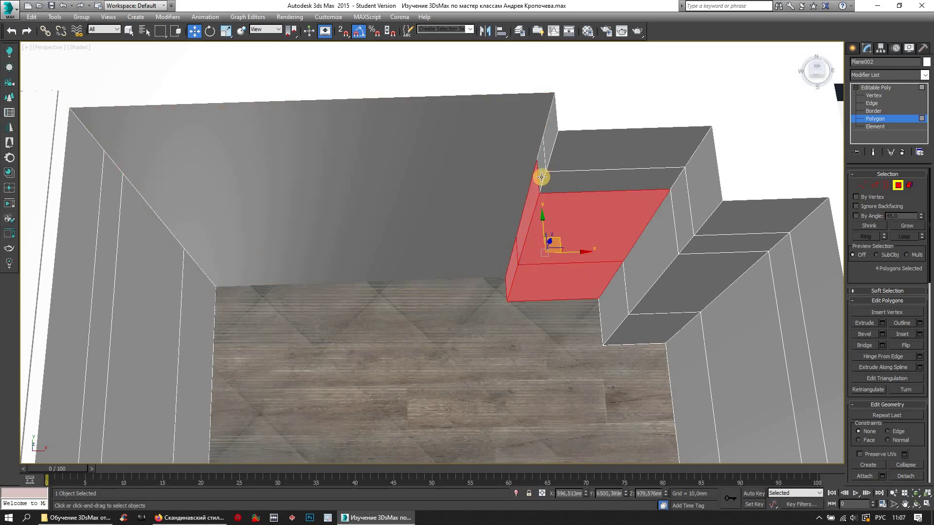
pyautogui.keyDown('ctrl'); pyautogui.click(548, 150); pyautogui.keyUp('ctrl')
pyautogui.keyDown('ctrl'); pyautogui.click(549, 180); pyautogui.keyUp('ctrl')
pyautogui.keyDown('ctrl'); pyautogui.click(628, 145); pyautogui.keyUp('ctrl')
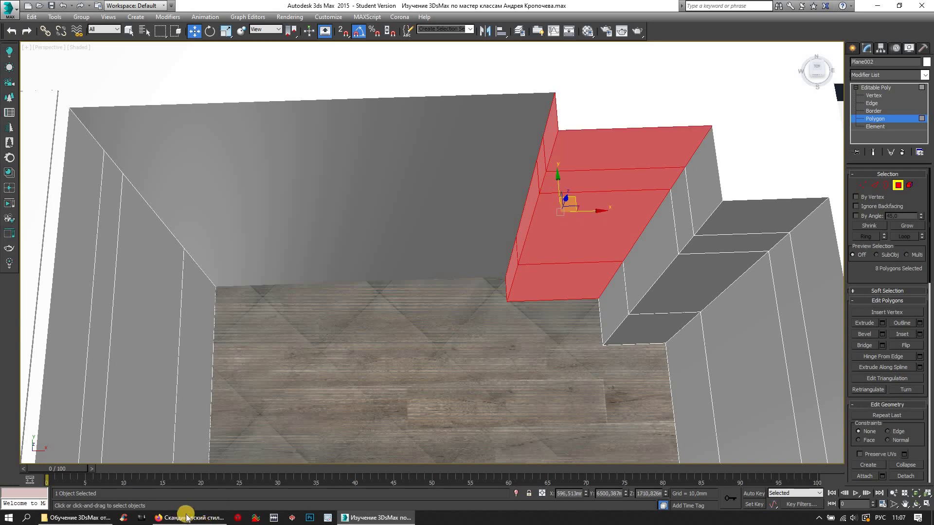
pyautogui.click(187, 520)
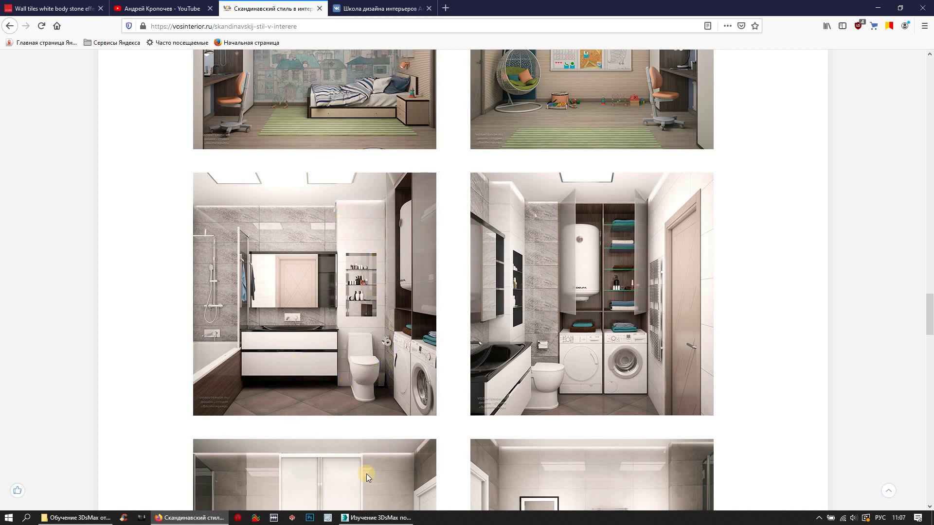
pyautogui.click(368, 519)
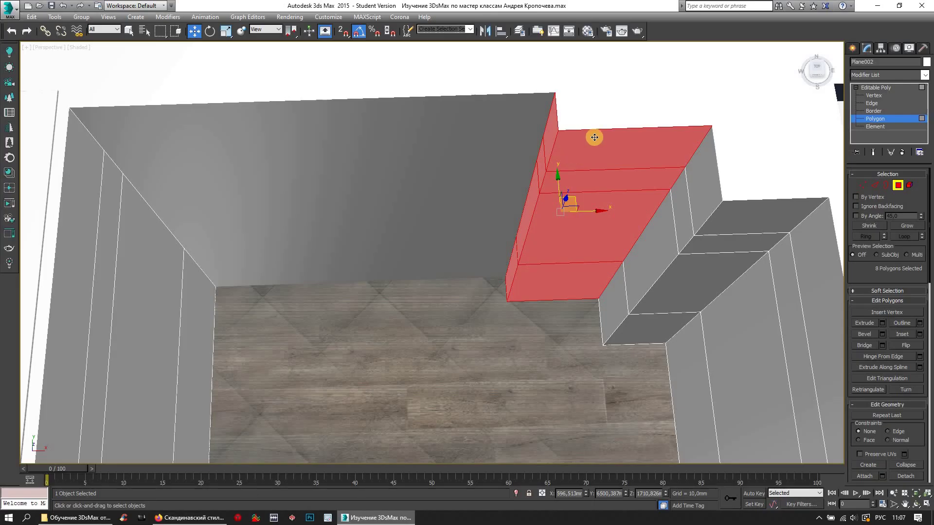
pyautogui.click(917, 477)
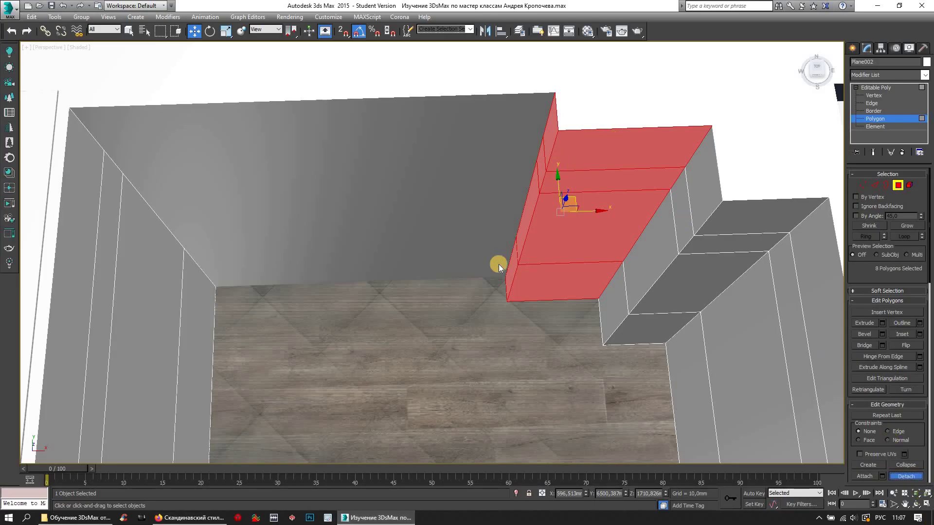
pyautogui.click(515, 253)
# Select the tall column's faces plus three strips of the adjacent face
pyautogui.moveTo(449, 253)
pyautogui.mouseDown(button='middle')
pyautogui.moveTo(469, 253)
pyautogui.moveTo(298, 309)
pyautogui.moveTo(506, 210)
pyautogui.moveTo(533, 116)
pyautogui.mouseUp(button='middle')
pyautogui.click(557, 132)
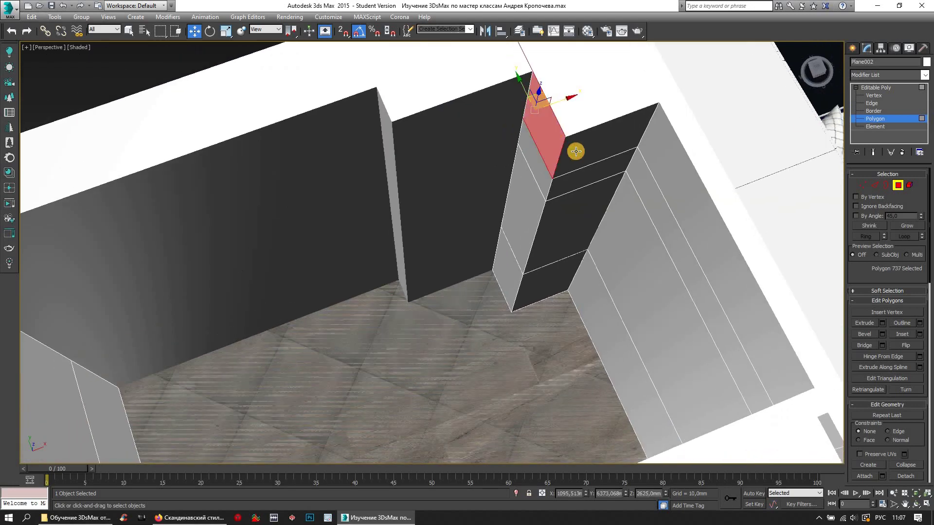
pyautogui.keyDown('ctrl'); pyautogui.click(558, 172); pyautogui.keyUp('ctrl')
pyautogui.keyDown('ctrl'); pyautogui.click(538, 187); pyautogui.keyUp('ctrl')
pyautogui.keyDown('ctrl'); pyautogui.click(560, 184); pyautogui.keyUp('ctrl')
pyautogui.keyDown('ctrl'); pyautogui.click(525, 219); pyautogui.keyUp('ctrl')
pyautogui.keyDown('ctrl'); pyautogui.click(516, 283); pyautogui.keyUp('ctrl')
pyautogui.keyDown('ctrl'); pyautogui.click(566, 280); pyautogui.keyUp('ctrl')
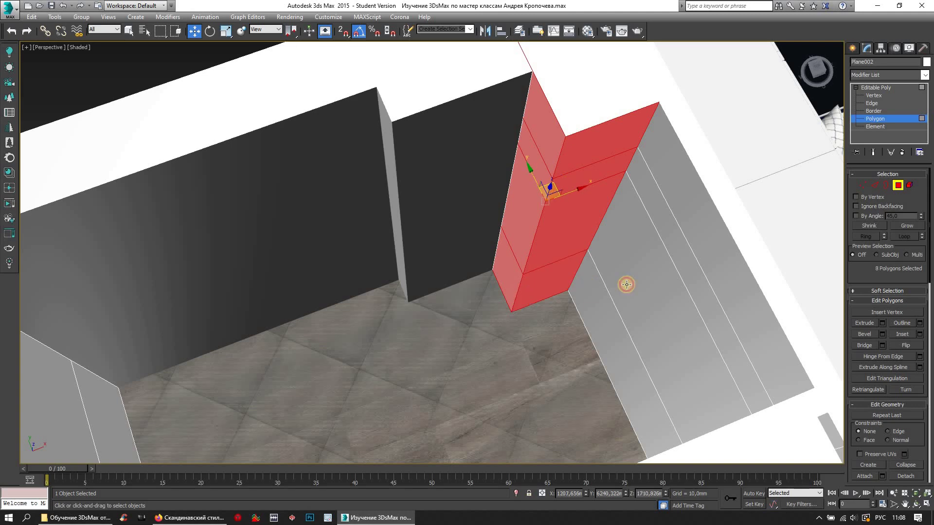
pyautogui.keyDown('ctrl'); pyautogui.click(626, 283); pyautogui.keyUp('ctrl')
pyautogui.keyDown('ctrl'); pyautogui.click(655, 265); pyautogui.keyUp('ctrl')
pyautogui.keyDown('ctrl'); pyautogui.click(686, 219); pyautogui.keyUp('ctrl')
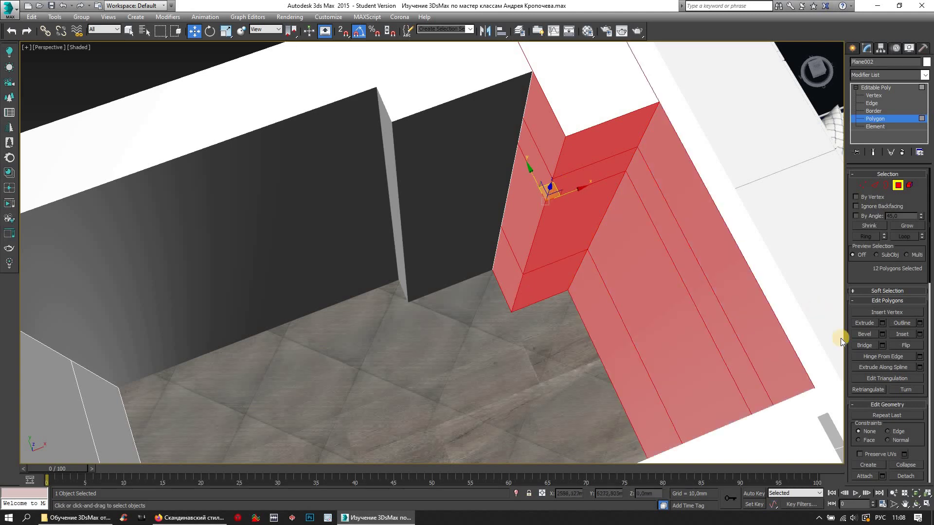
# Detach the column selection with the default name, then glance at the bathroom photos
pyautogui.click(921, 479)
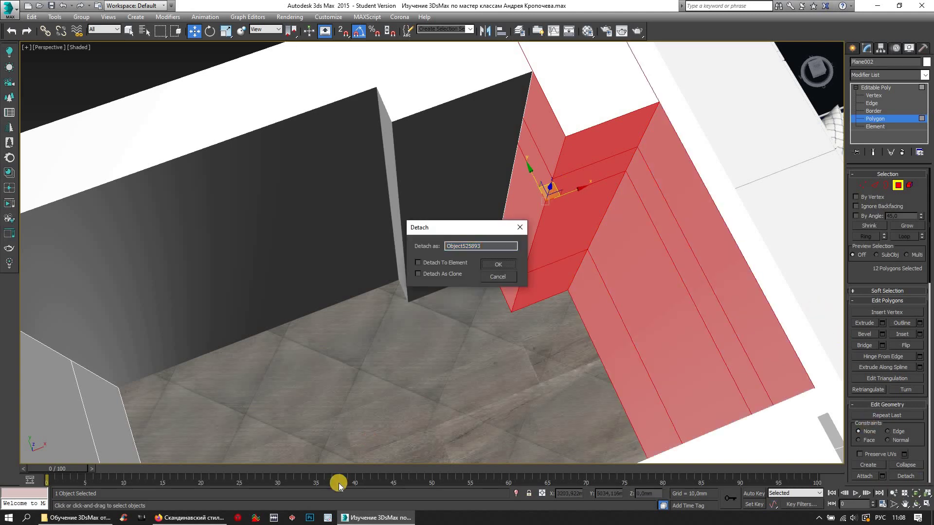
pyautogui.press('Return')
pyautogui.hotkey('alt', 'Tab')
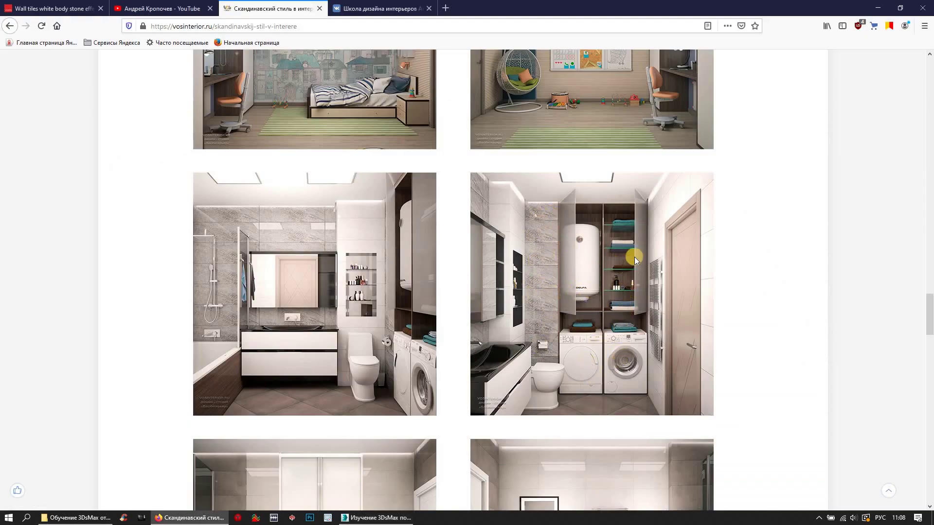
pyautogui.click(362, 519)
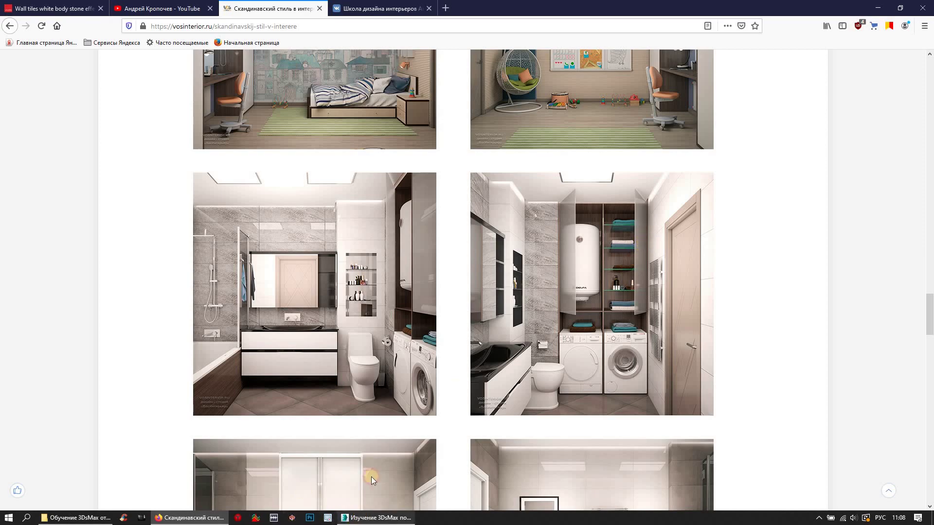
# Select the wall faces running up the wall beside the door
pyautogui.scroll(-3, 459, 297)
pyautogui.scroll(-5, 539, 279)
pyautogui.moveTo(463, 319)
pyautogui.keyDown('alt'); pyautogui.mouseDown(button='middle')
pyautogui.moveTo(428, 131)
pyautogui.moveTo(538, 255)
pyautogui.moveTo(503, 335)
pyautogui.mouseUp(button='middle'); pyautogui.keyUp('alt')
pyautogui.scroll(5, 461, 388)
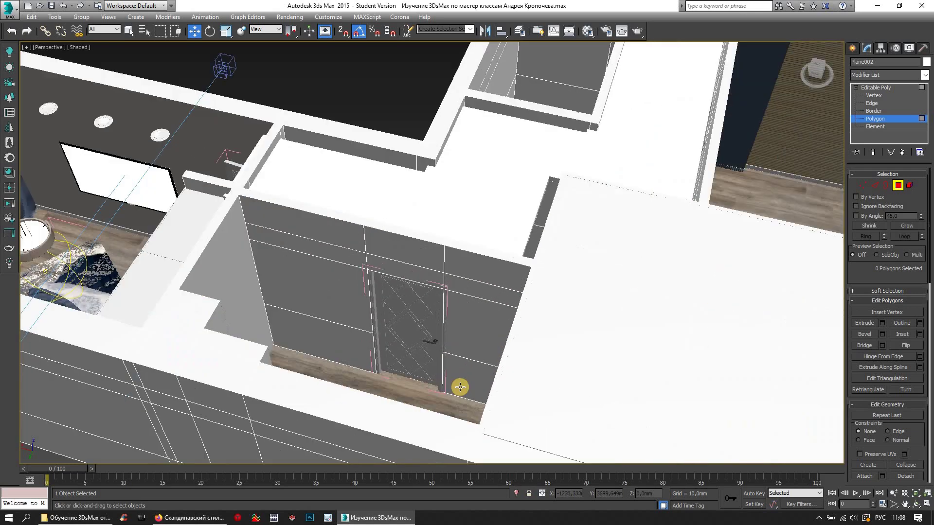
pyautogui.scroll(3, 454, 383)
pyautogui.click(455, 384)
pyautogui.keyDown('ctrl'); pyautogui.click(457, 249); pyautogui.keyUp('ctrl')
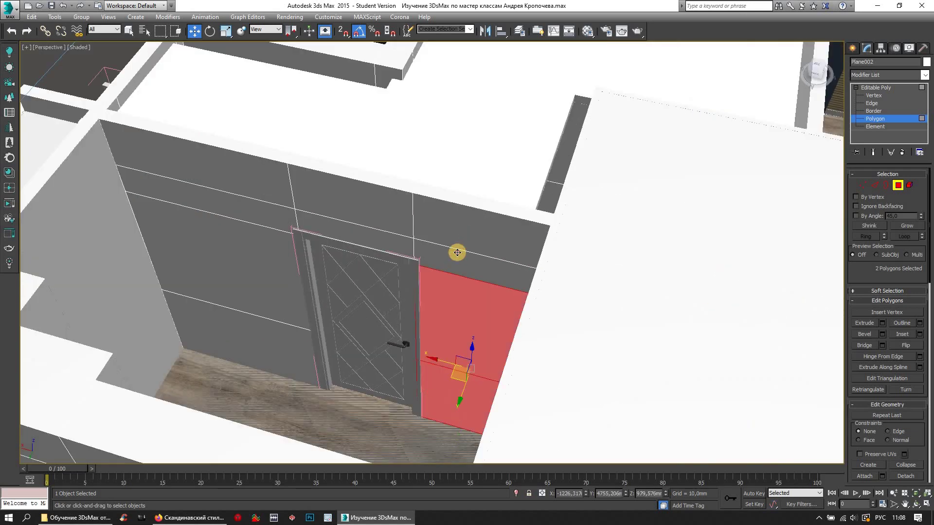
pyautogui.keyDown('ctrl'); pyautogui.click(455, 243); pyautogui.keyUp('ctrl')
pyautogui.keyDown('ctrl'); pyautogui.click(454, 226); pyautogui.keyUp('ctrl')
# Add the left wall panels and the panel above the door, and detach them
pyautogui.keyDown('ctrl'); pyautogui.click(255, 336); pyautogui.keyUp('ctrl')
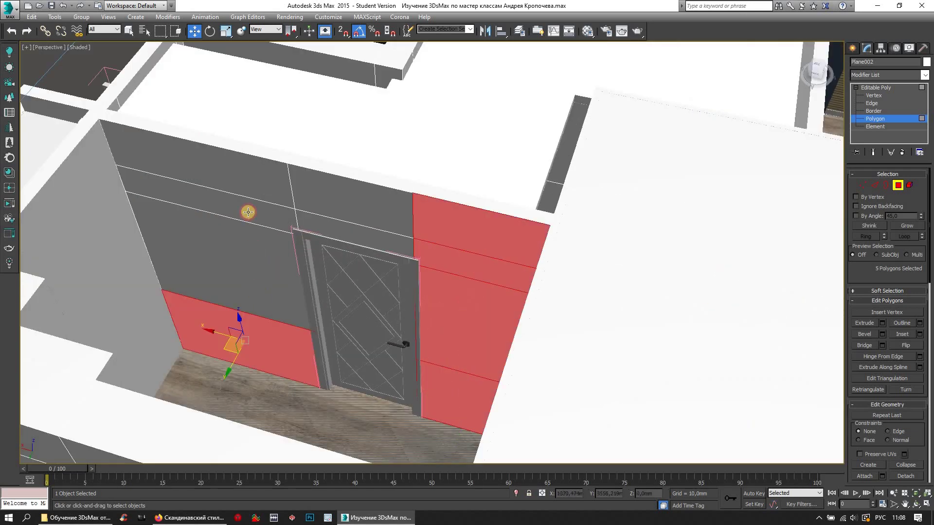
pyautogui.keyDown('ctrl'); pyautogui.click(246, 233); pyautogui.keyUp('ctrl')
pyautogui.keyDown('ctrl'); pyautogui.click(248, 204); pyautogui.keyUp('ctrl')
pyautogui.keyDown('ctrl'); pyautogui.click(248, 180); pyautogui.keyUp('ctrl')
pyautogui.keyDown('ctrl'); pyautogui.click(340, 191); pyautogui.keyUp('ctrl')
pyautogui.keyDown('ctrl'); pyautogui.click(339, 232); pyautogui.keyUp('ctrl')
pyautogui.click(904, 476)
pyautogui.click(492, 265)
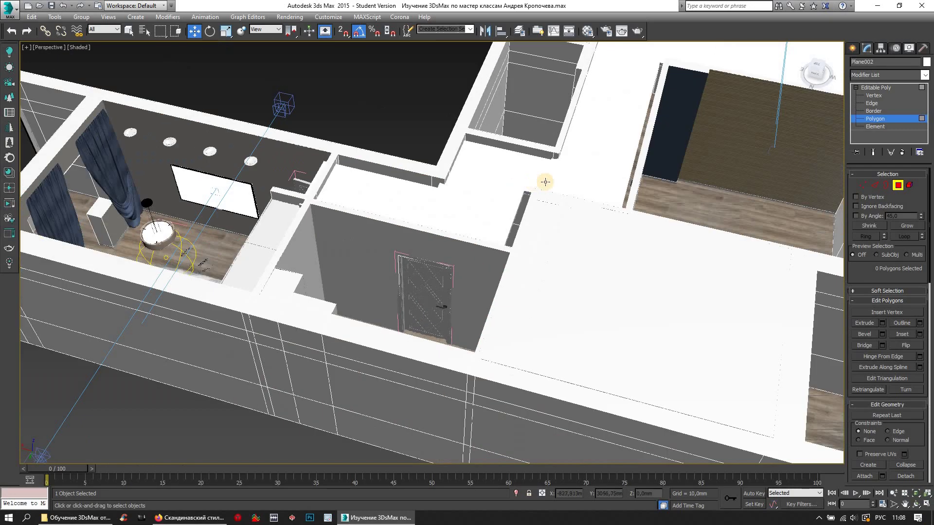
# Detach the other room's four stacked wall panels into a separate object
pyautogui.moveTo(532, 184)
pyautogui.keyDown('alt'); pyautogui.mouseDown(button='middle')
pyautogui.moveTo(369, 425)
pyautogui.moveTo(496, 273)
pyautogui.mouseUp(button='middle'); pyautogui.keyUp('alt')
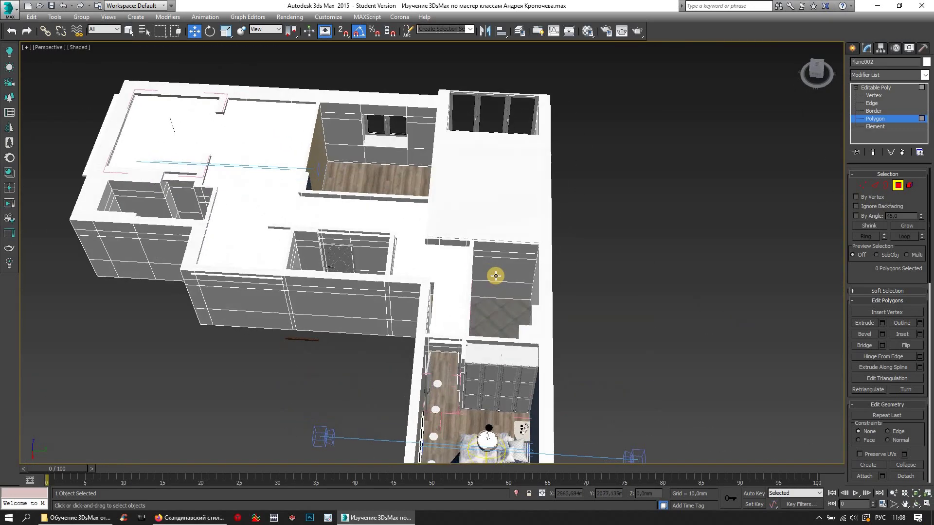
pyautogui.scroll(5, 501, 312)
pyautogui.scroll(5, 496, 217)
pyautogui.click(497, 217)
pyautogui.keyDown('ctrl'); pyautogui.click(495, 165); pyautogui.keyUp('ctrl')
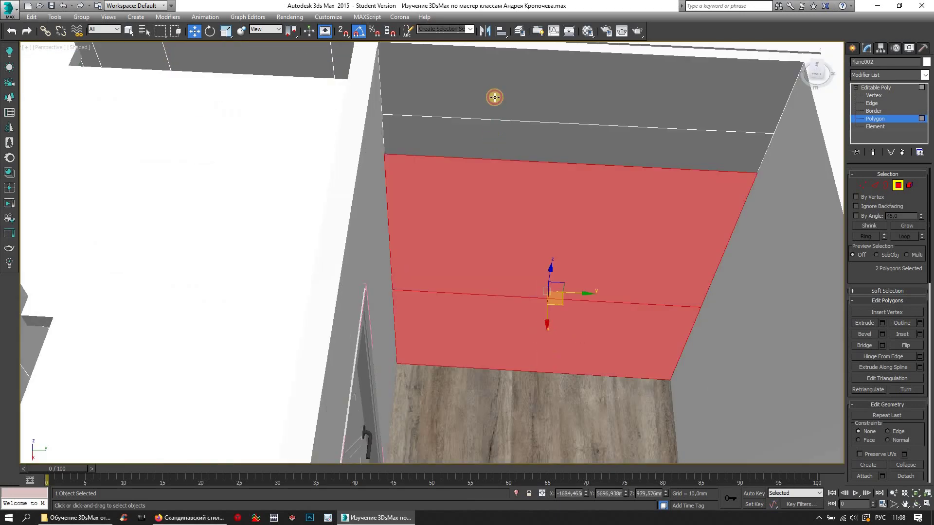
pyautogui.keyDown('ctrl'); pyautogui.click(492, 133); pyautogui.keyUp('ctrl')
pyautogui.keyDown('ctrl'); pyautogui.click(495, 92); pyautogui.keyUp('ctrl')
pyautogui.click(906, 476)
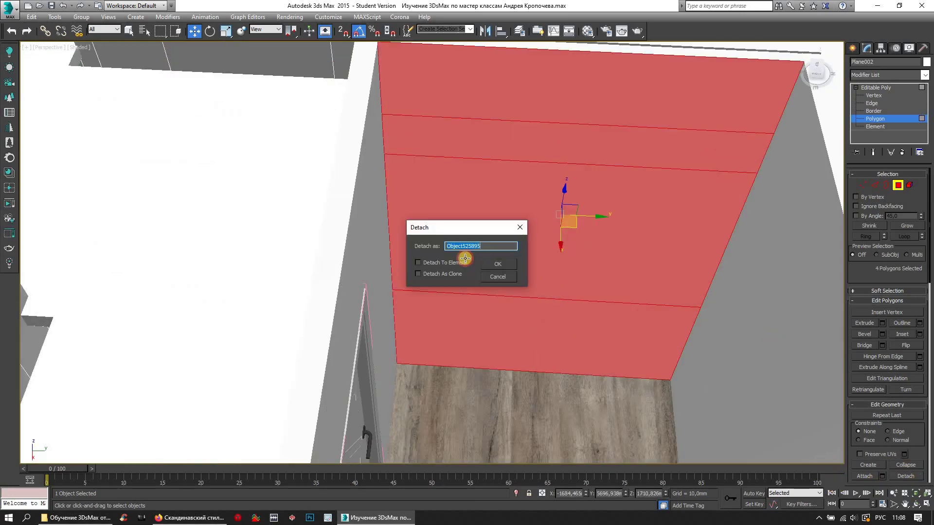
pyautogui.click(492, 266)
# Orbit the view around the apartment toward the bedroom area
pyautogui.scroll(-5, 434, 252)
pyautogui.moveTo(404, 245)
pyautogui.keyDown('alt'); pyautogui.mouseDown(button='middle')
pyautogui.moveTo(453, 253)
pyautogui.moveTo(338, 173)
pyautogui.mouseUp(button='middle'); pyautogui.keyUp('alt')
pyautogui.scroll(-3, 459, 298)
pyautogui.keyDown('alt'); pyautogui.moveTo(459, 298); pyautogui.dragTo(203, 202, button='middle'); pyautogui.keyUp('alt')
pyautogui.scroll(5, 331, 243)
pyautogui.scroll(5, 331, 242)
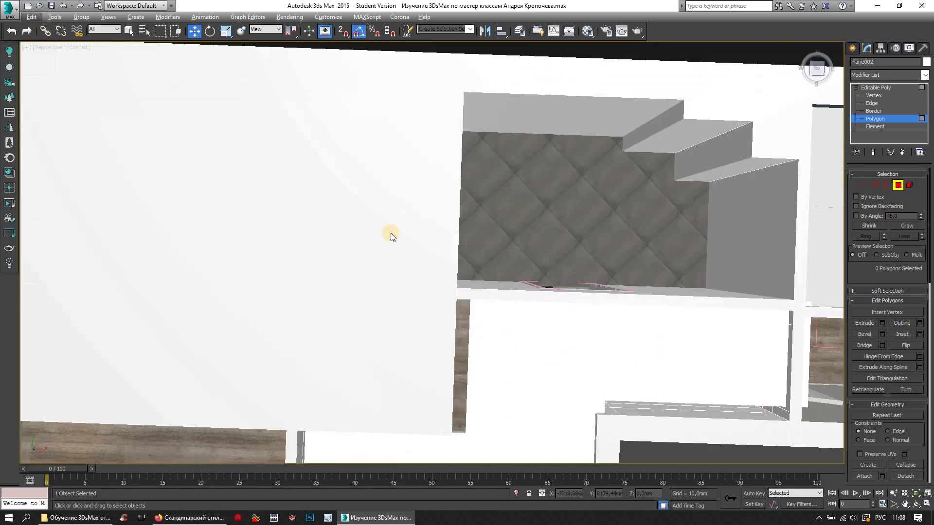
pyautogui.click(190, 517)
# Scroll through the Vives Rho-R 32x99 cm tile range: Blanco, Gris and Cemento
pyautogui.click(54, 8)
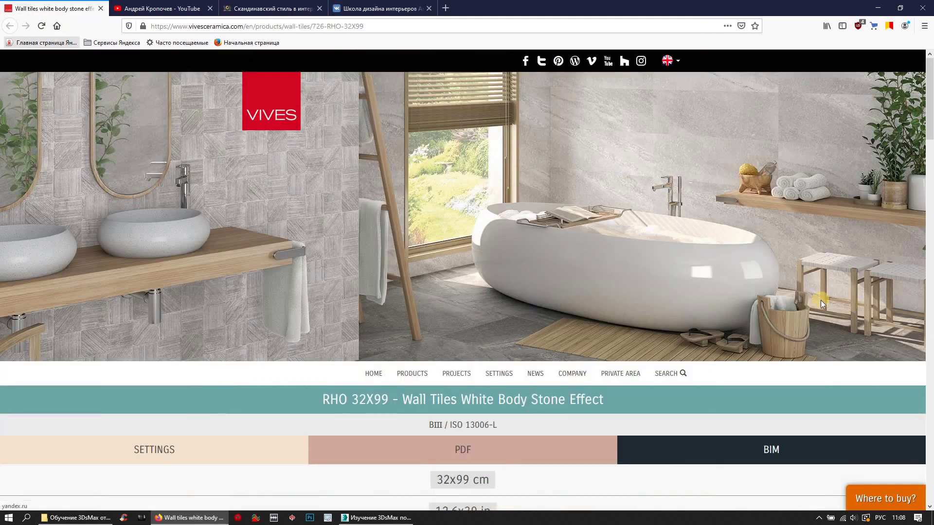
pyautogui.scroll(-5, 670, 247)
pyautogui.scroll(-4, 661, 244)
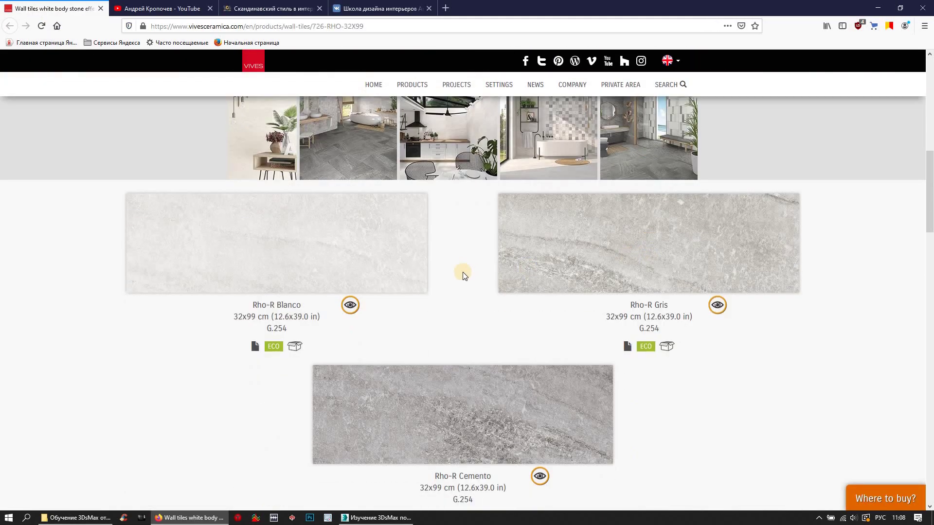
pyautogui.scroll(-2, 463, 273)
pyautogui.scroll(1, 463, 273)
pyautogui.scroll(-1, 386, 368)
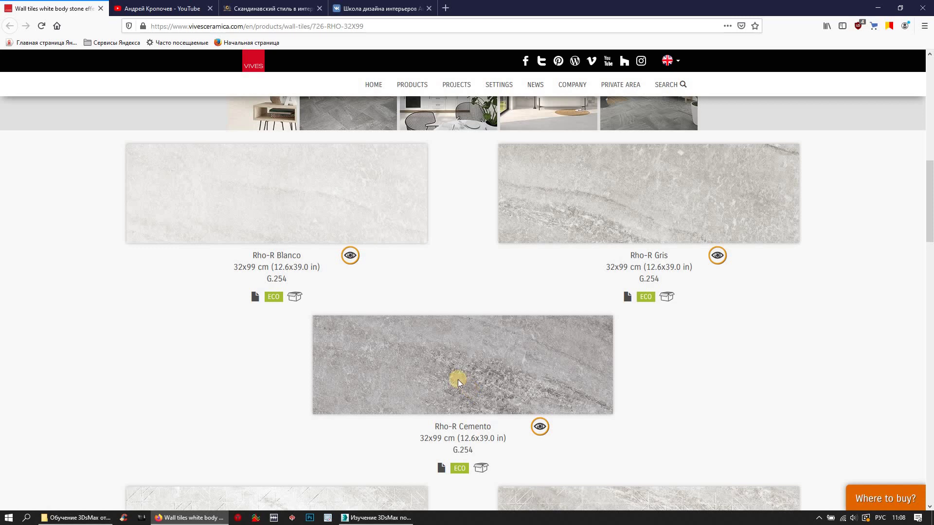
pyautogui.scroll(-4, 457, 377)
pyautogui.scroll(4, 442, 379)
# Inspect the Rho-R Cemento image options, then check YouTube and return to 3ds Max
pyautogui.rightClick(435, 364)
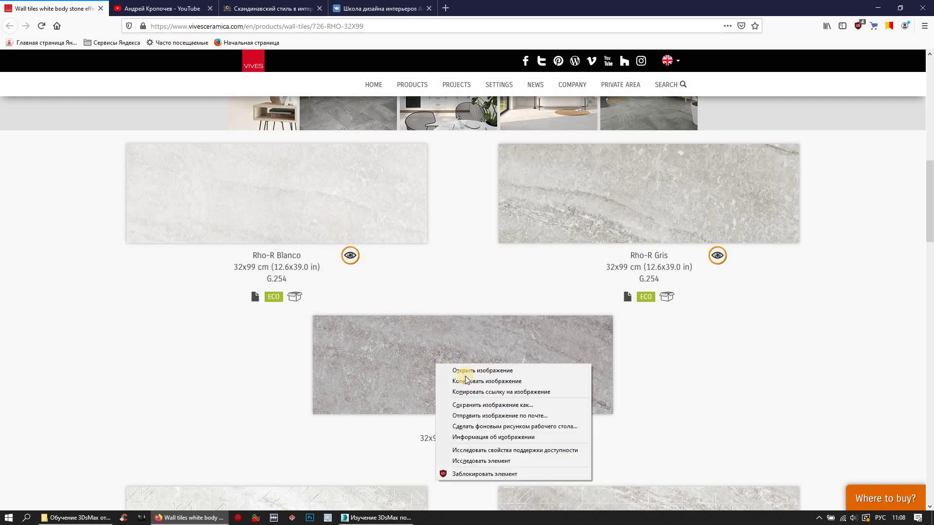
pyautogui.click(354, 362)
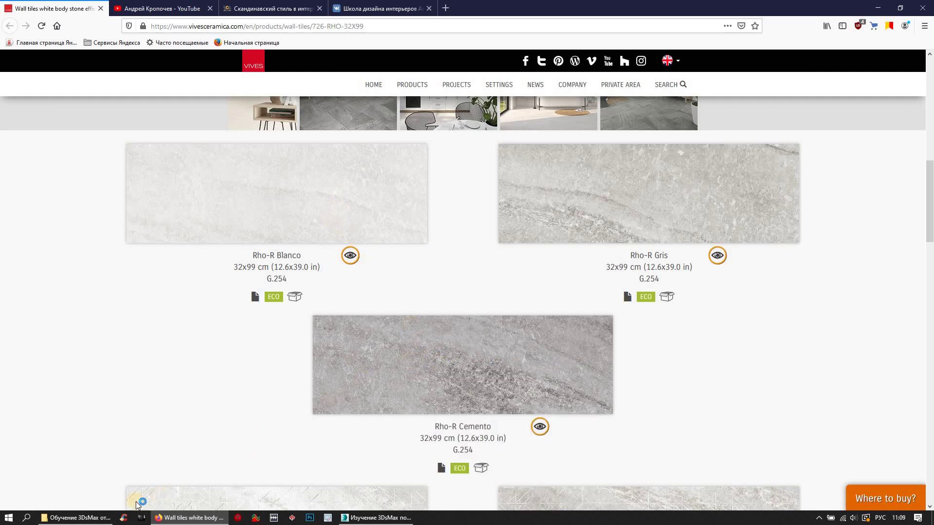
pyautogui.click(160, 4)
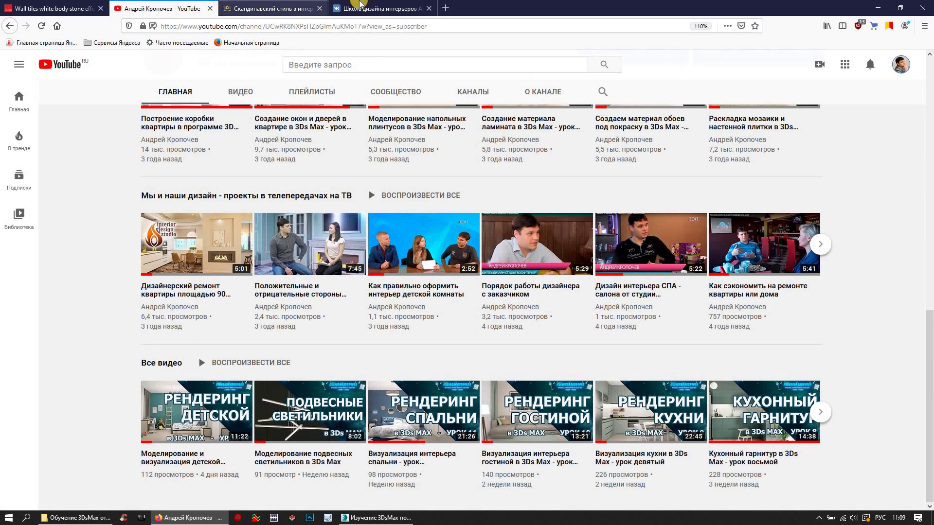
pyautogui.click(374, 518)
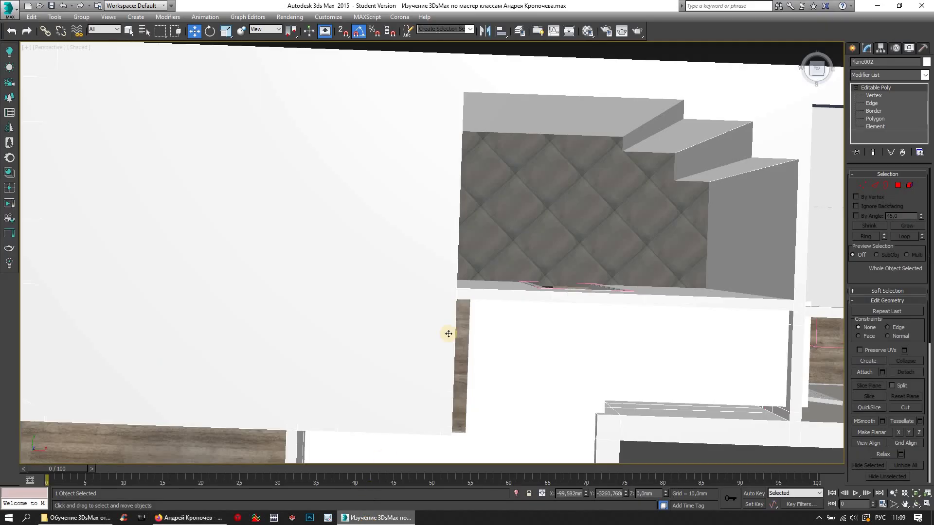
# Turn the empty Material Editor slot 13 - Default into a VRayMtl
pyautogui.click(588, 30)
pyautogui.moveTo(720, 105); pyautogui.dragTo(454, 76)
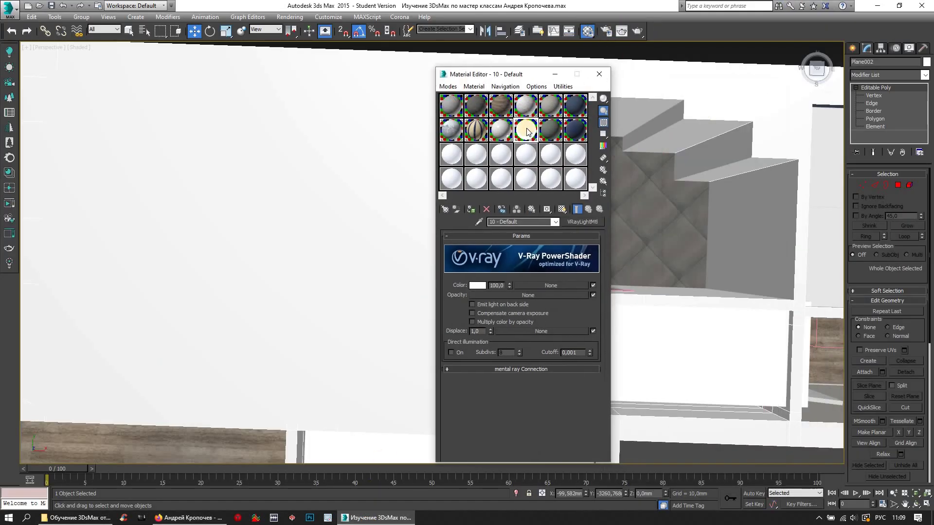
pyautogui.click(413, 158)
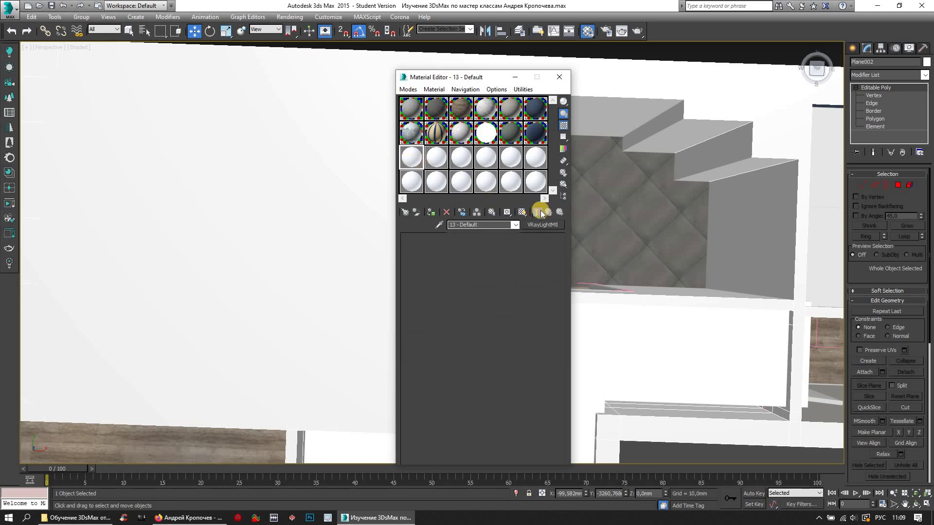
pyautogui.click(542, 225)
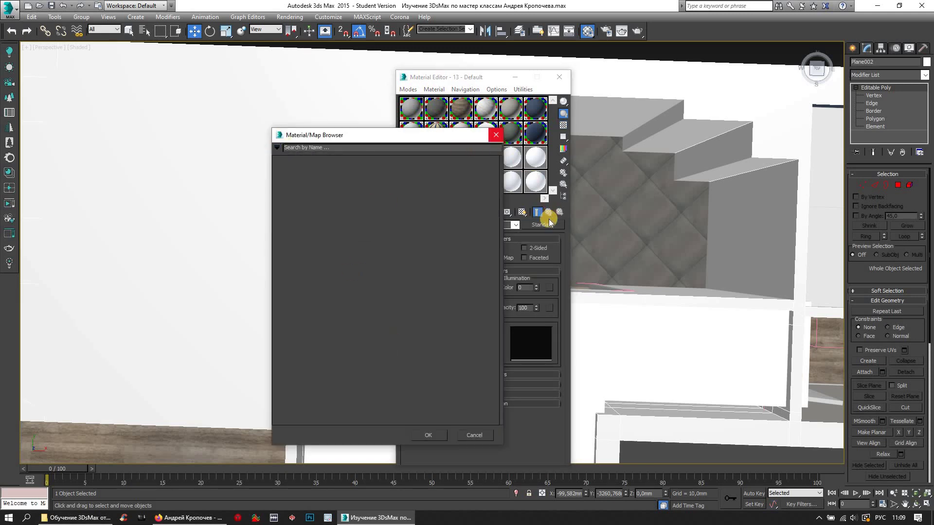
pyautogui.click(277, 160)
pyautogui.click(283, 185)
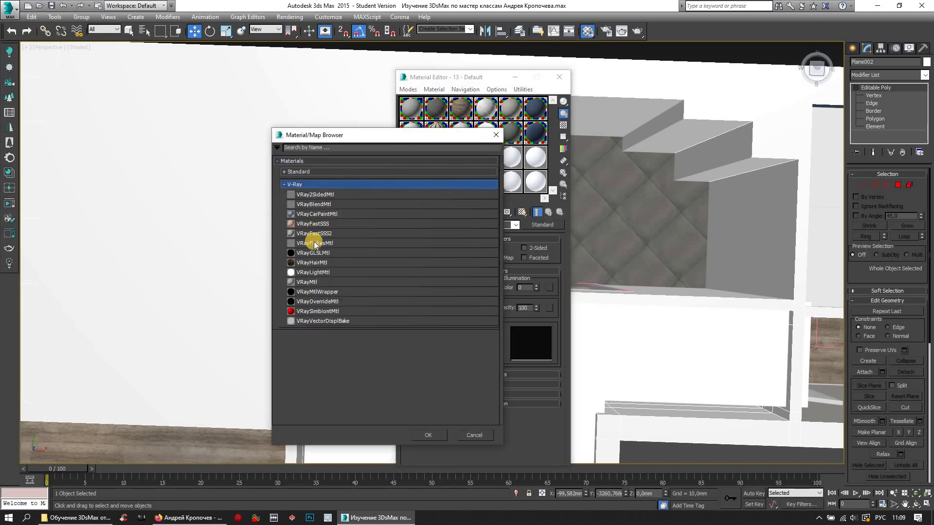
pyautogui.doubleClick(311, 283)
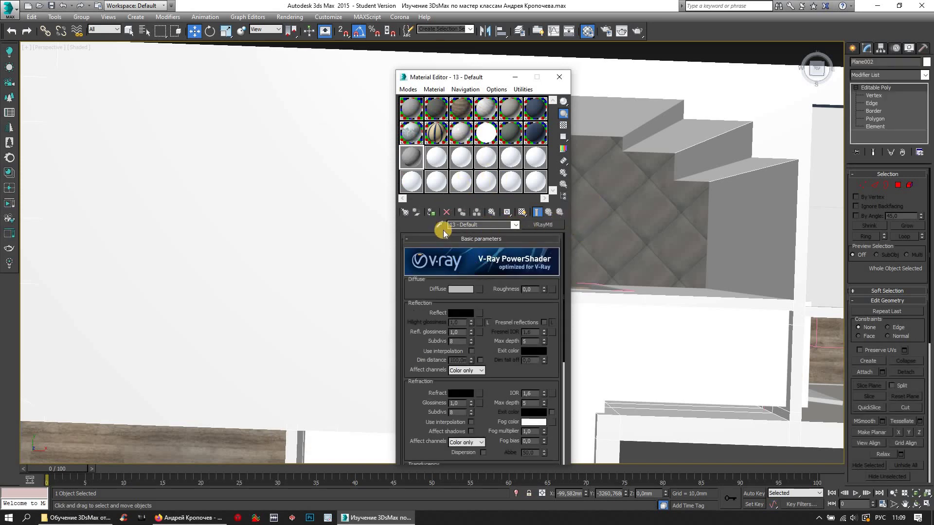
# Add a Bitmap diffuse map and browse to the C:\3DsMax course training folder
pyautogui.click(479, 290)
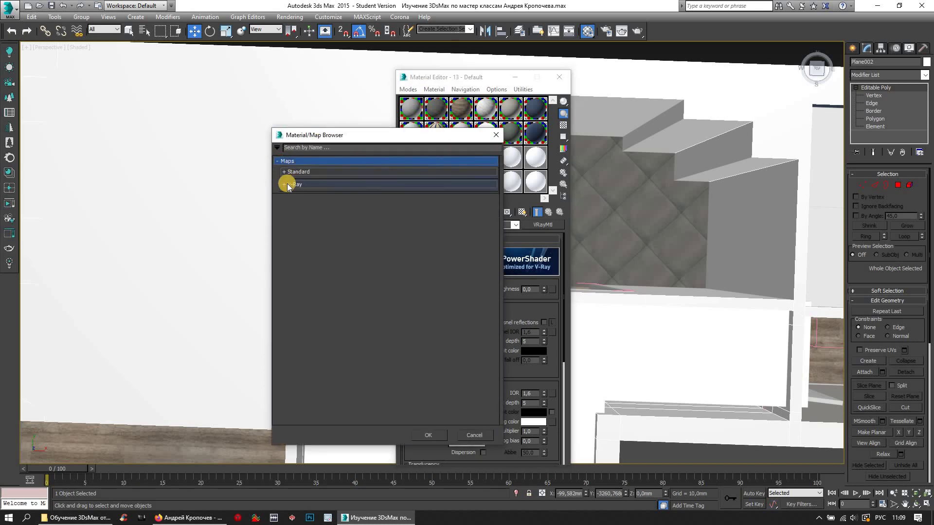
pyautogui.doubleClick(298, 183)
pyautogui.click(33, 150)
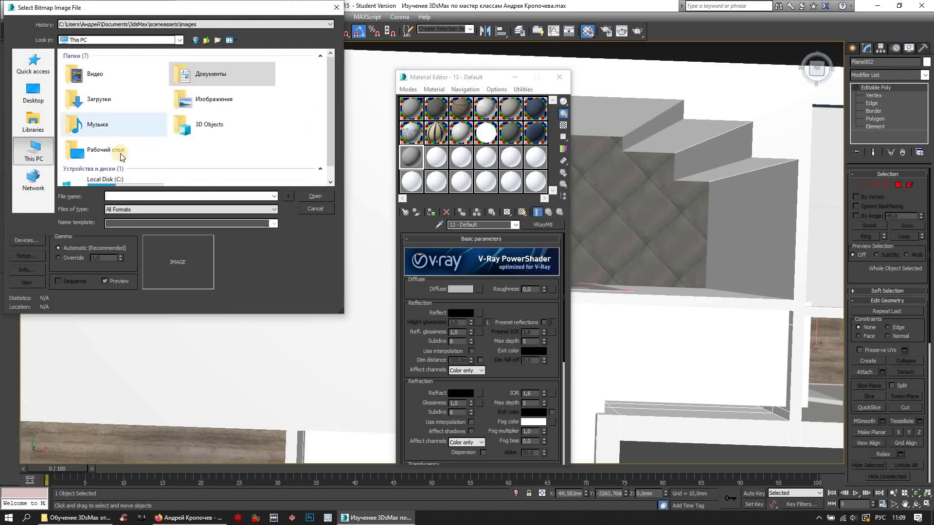
pyautogui.scroll(-1, 113, 180)
pyautogui.doubleClick(113, 184)
pyautogui.doubleClick(82, 74)
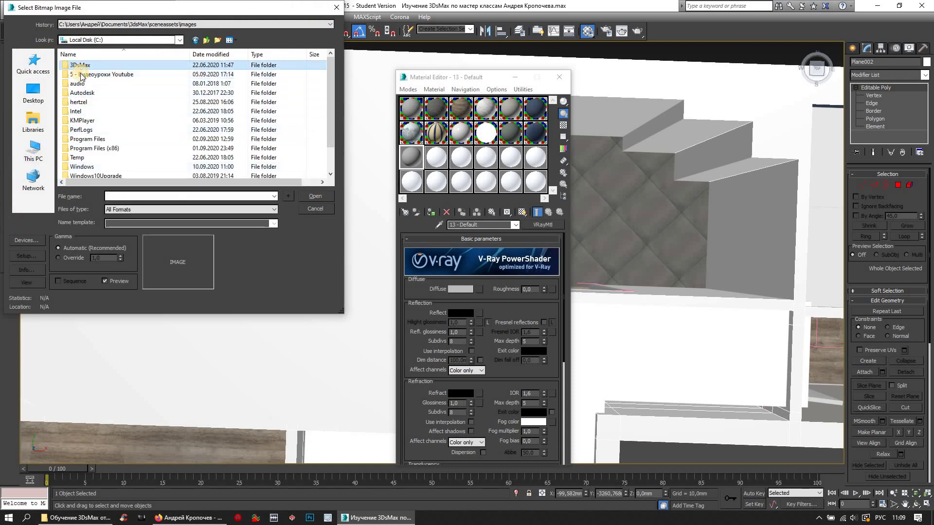
pyautogui.doubleClick(86, 94)
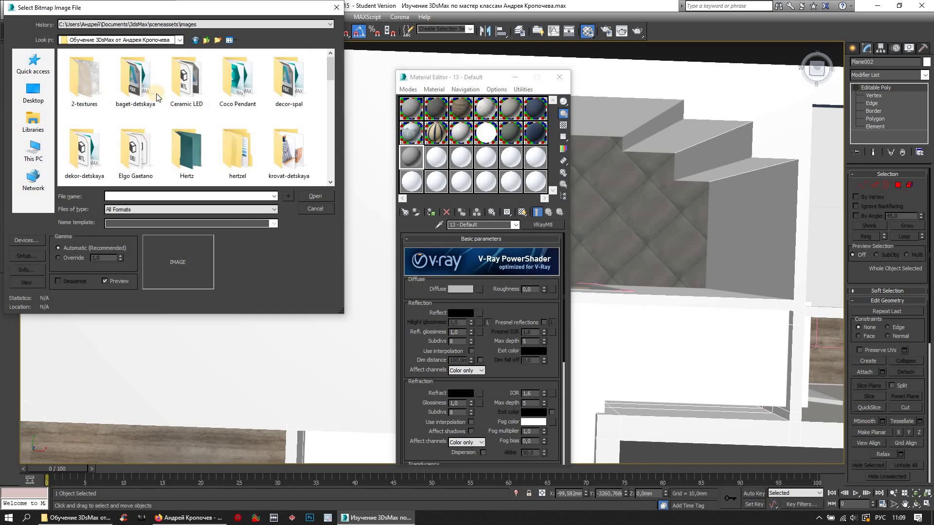
# Load Rho-R Cemento from the plitka-vannaya folder as the diffuse texture
pyautogui.scroll(-1, 268, 102)
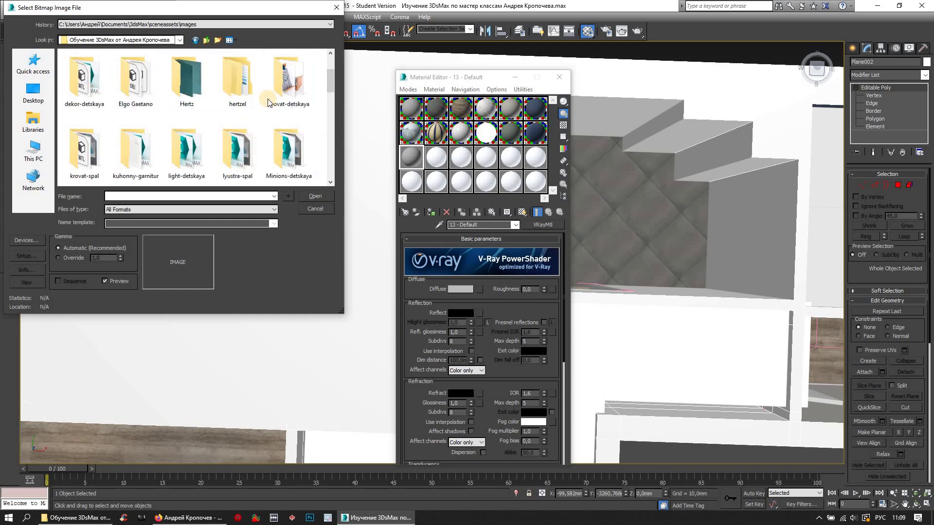
pyautogui.scroll(-1, 268, 102)
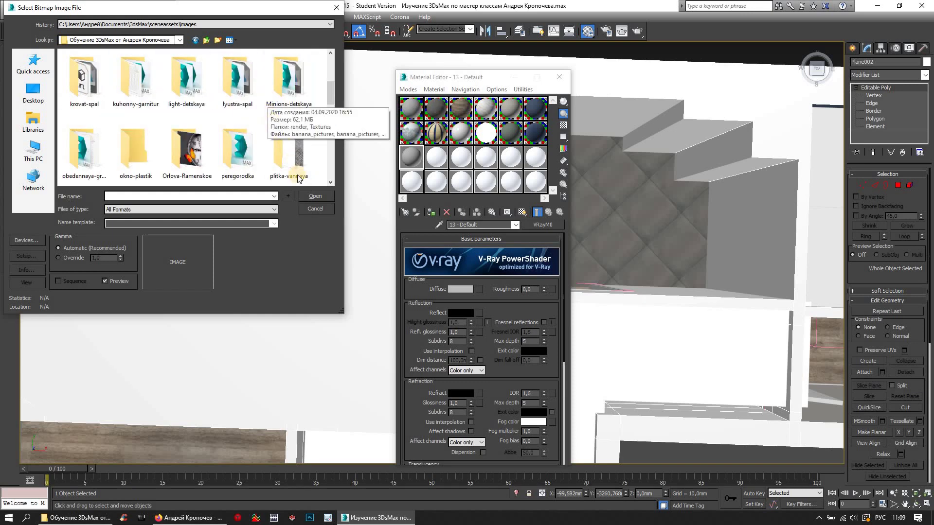
pyautogui.doubleClick(289, 153)
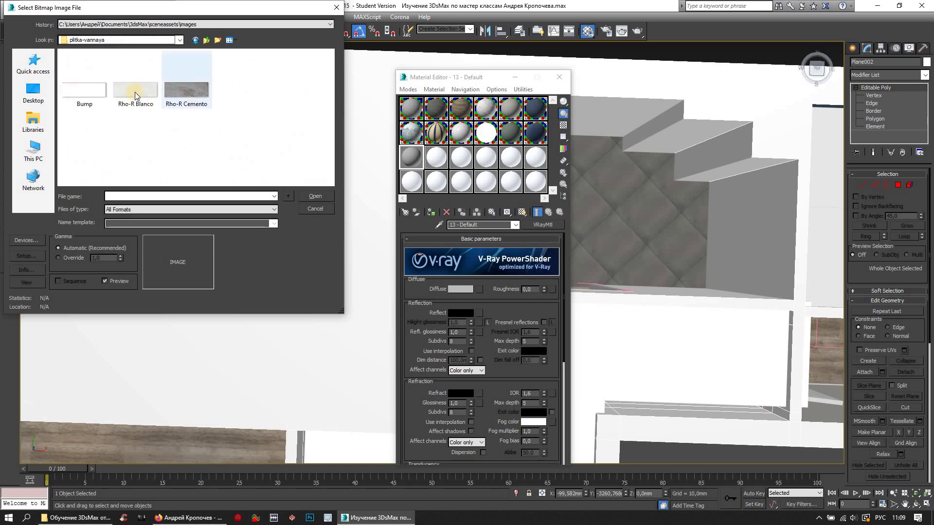
pyautogui.click(189, 94)
pyautogui.doubleClick(189, 94)
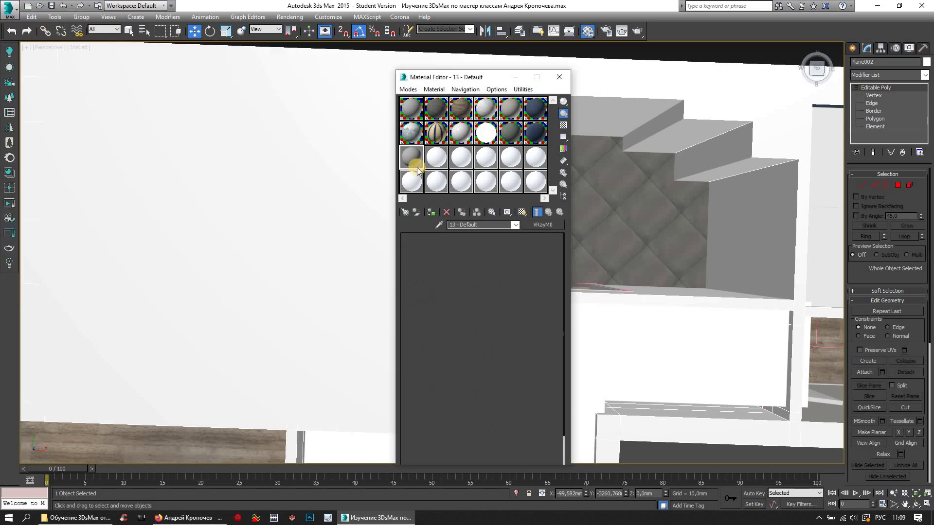
# Give the tile VRayMtl reflect colour 30,30,30, 20 reflection subdivs and 0,7 reflection glossiness
pyautogui.click(564, 125)
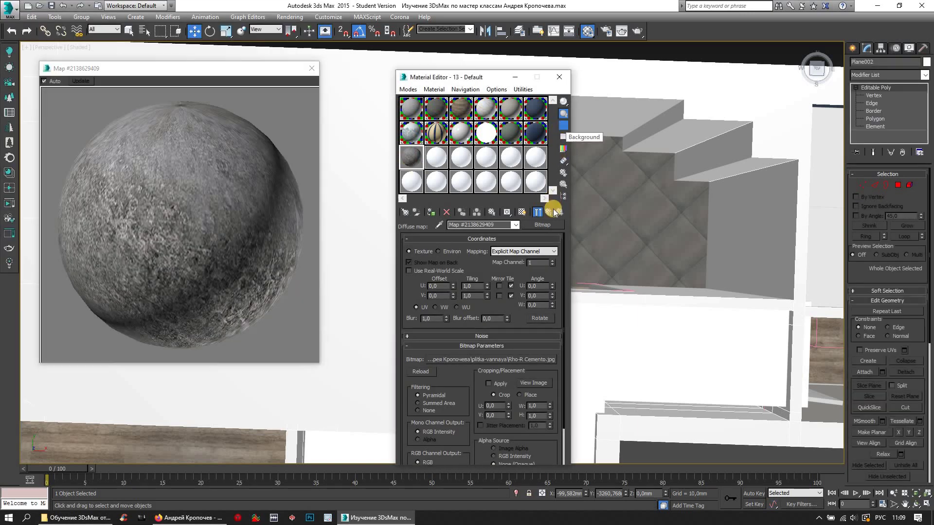
pyautogui.click(521, 212)
pyautogui.click(104, 208)
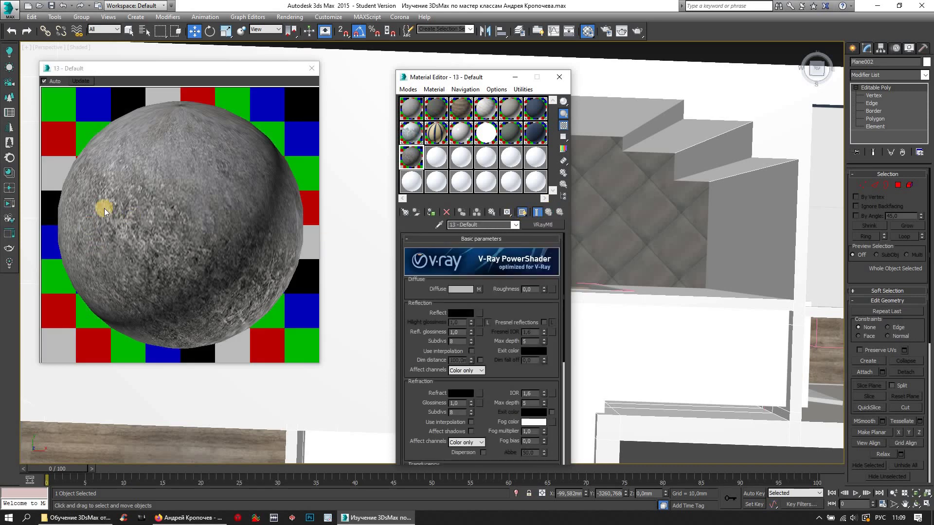
pyautogui.click(461, 313)
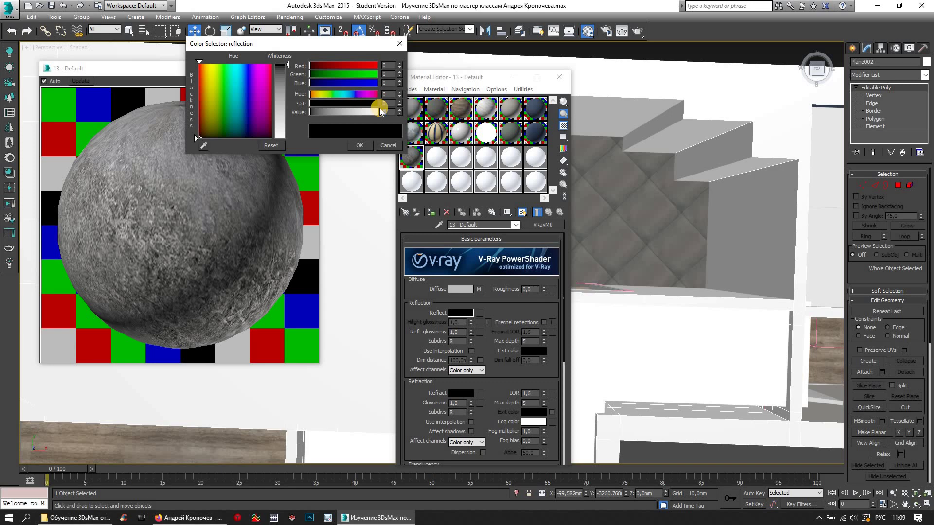
pyautogui.write('5')
pyautogui.press('Return')
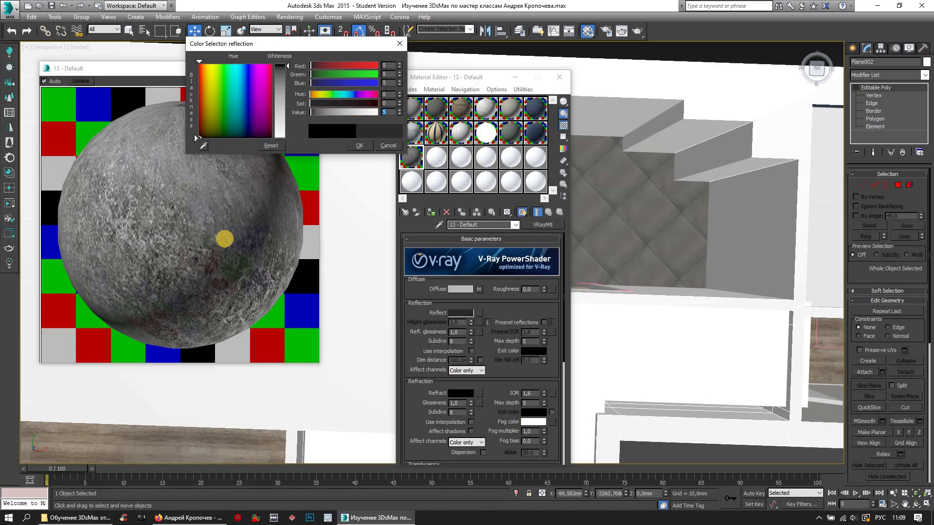
pyautogui.write('0')
pyautogui.press('Return')
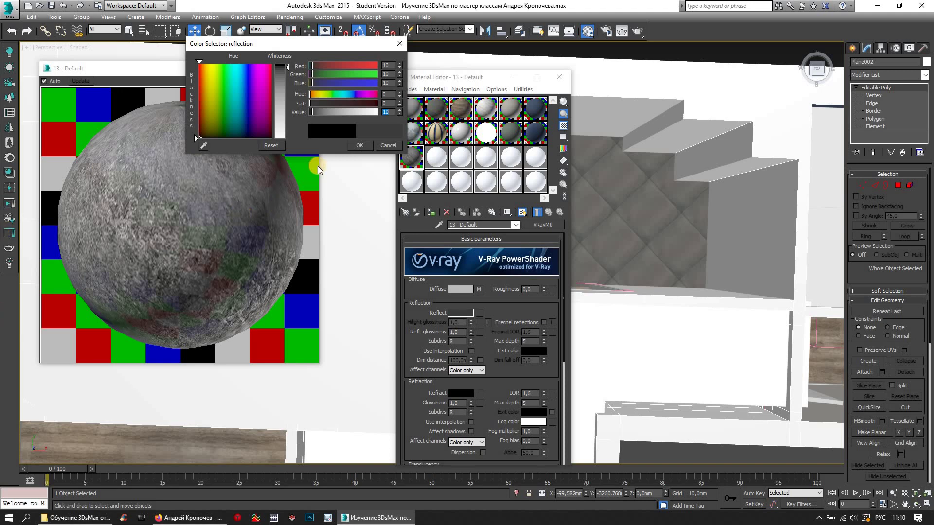
pyautogui.click(360, 143)
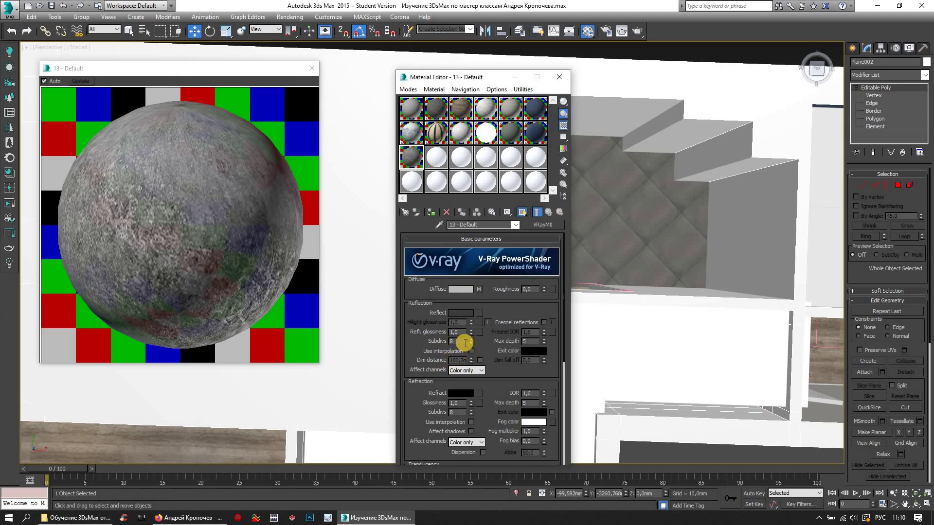
pyautogui.click(459, 342)
pyautogui.write('20')
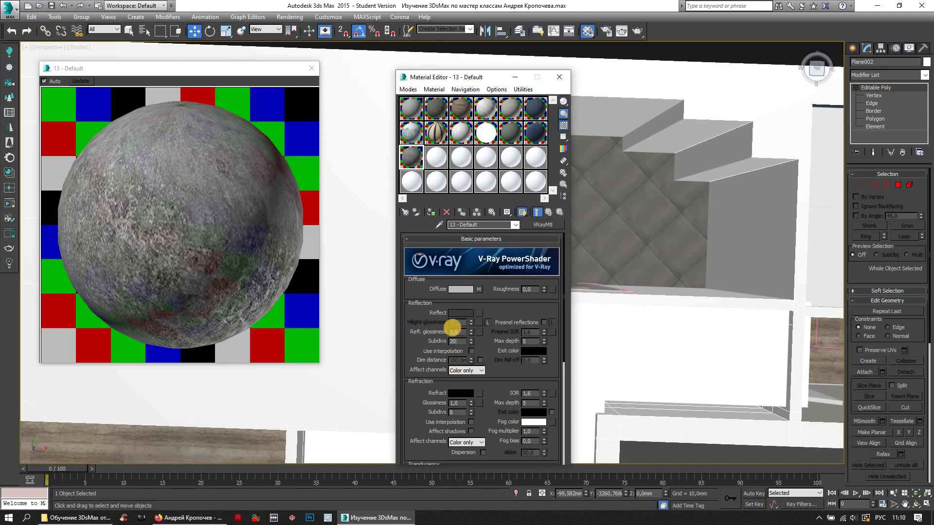
pyautogui.moveTo(421, 320); pyautogui.dragTo(423, 301)
pyautogui.click(459, 313)
pyautogui.write('0,7')
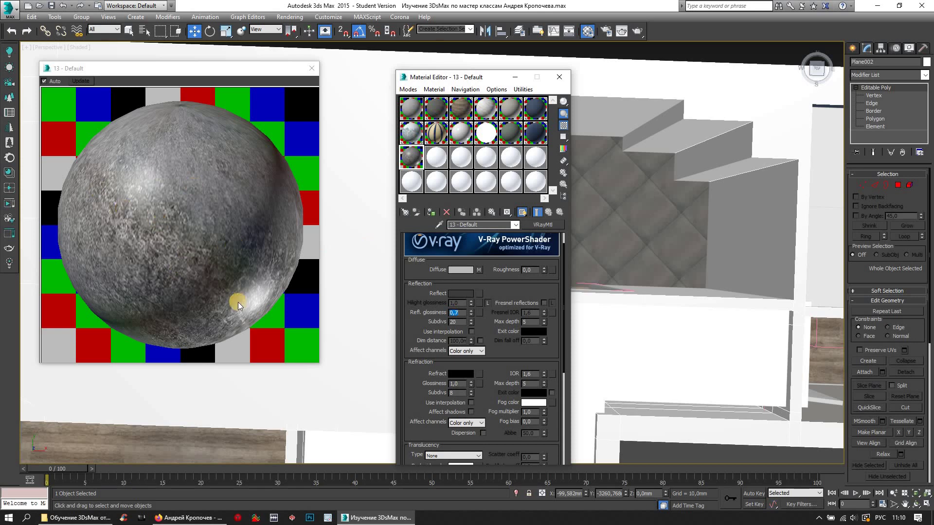
pyautogui.click(196, 521)
pyautogui.hotkey('ctrl', 'shift', 'Tab')
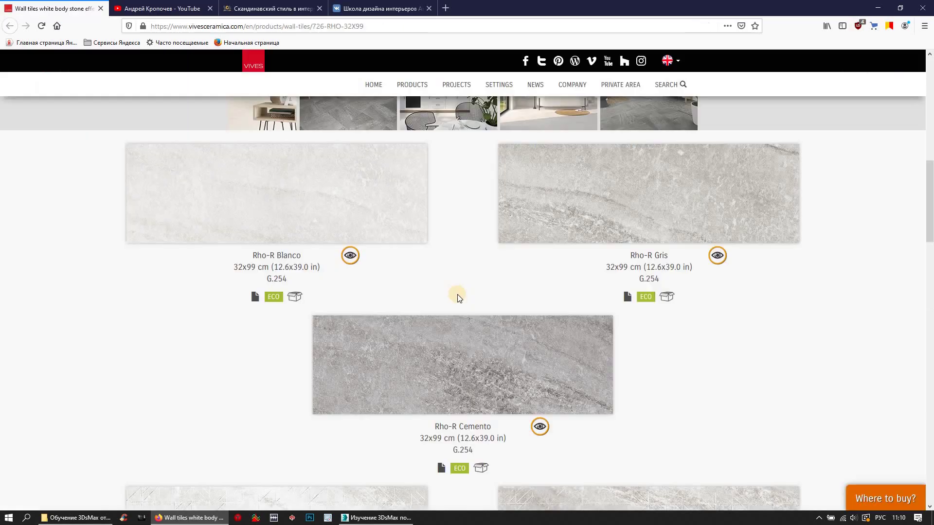
pyautogui.scroll(3, 595, 278)
pyautogui.scroll(2, 534, 306)
pyautogui.scroll(4, 475, 301)
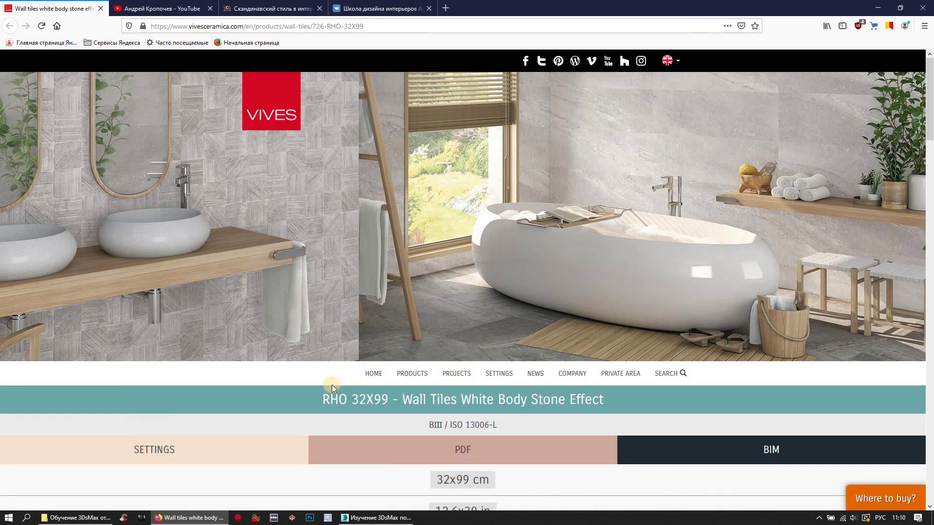
pyautogui.click(357, 520)
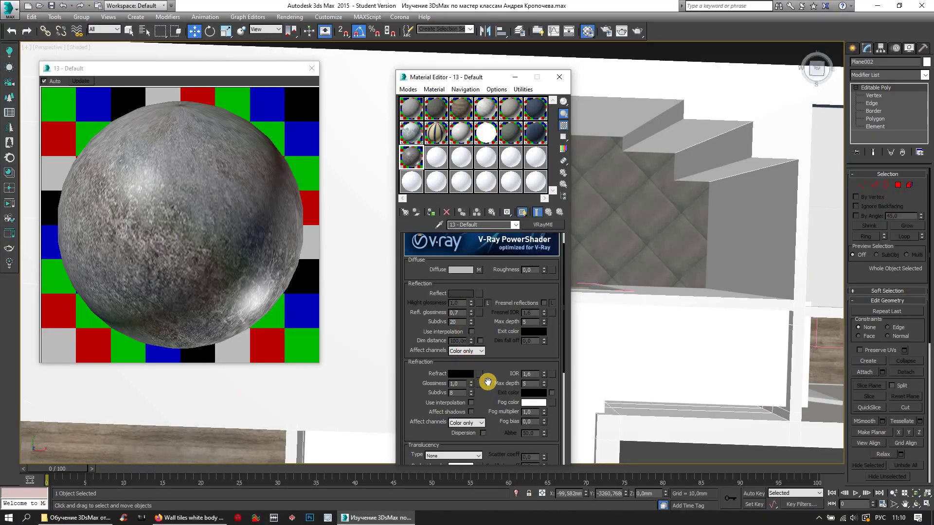
# Load Bump.jpg as a bitmap into the 13 - Default material's Bump slot at strength 30
pyautogui.moveTo(494, 371); pyautogui.dragTo(494, 156)
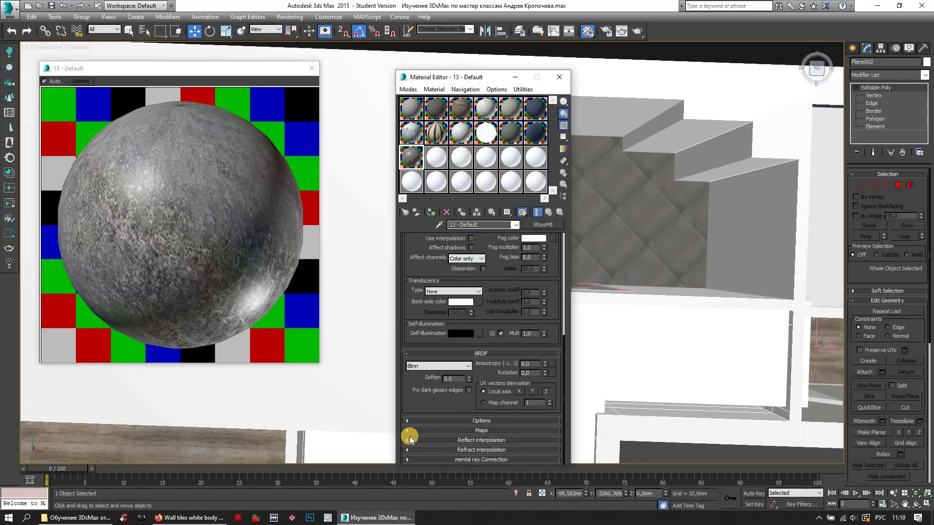
pyautogui.click(438, 431)
pyautogui.click(474, 429)
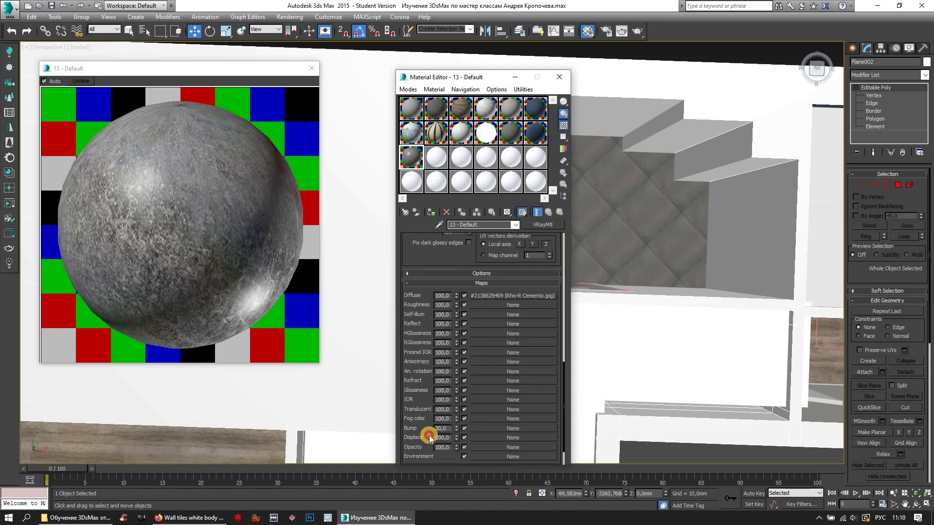
pyautogui.doubleClick(314, 182)
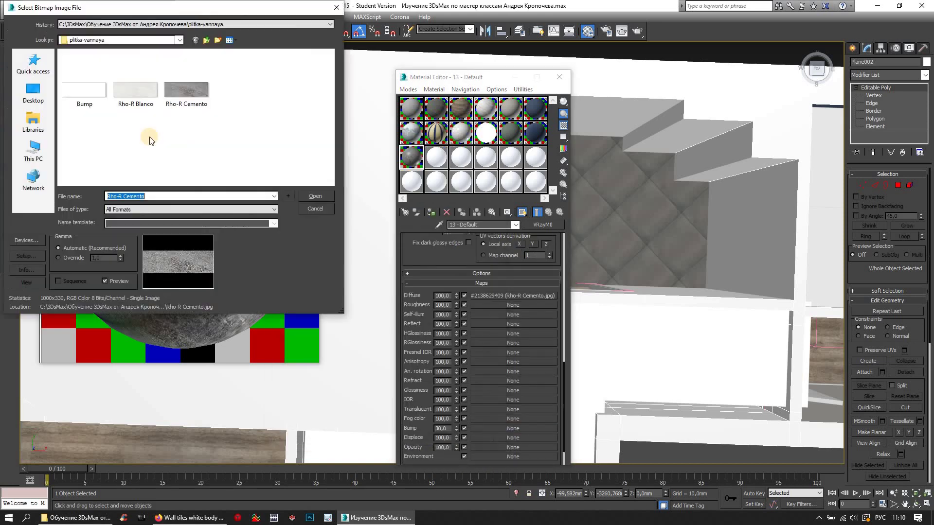
pyautogui.doubleClick(85, 90)
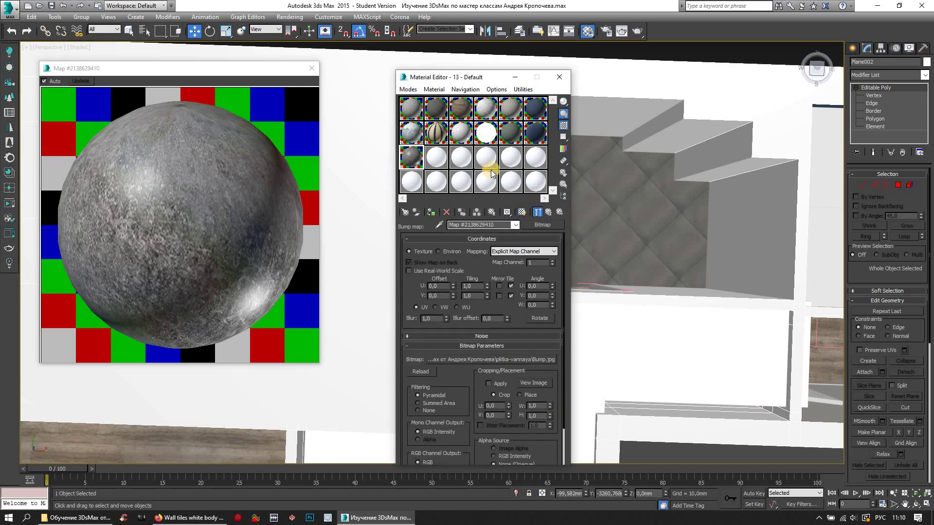
pyautogui.click(548, 214)
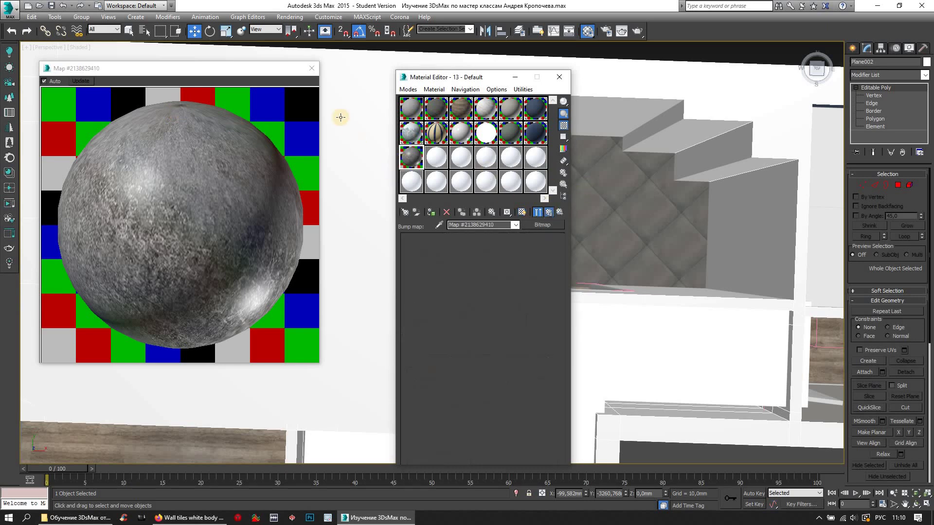
pyautogui.click(311, 68)
# Assign the 13 - Default Rho-R tile material to the wall object Object52891
pyautogui.moveTo(184, 167)
pyautogui.keyDown('alt'); pyautogui.mouseDown(button='middle')
pyautogui.moveTo(148, 176)
pyautogui.moveTo(169, 202)
pyautogui.moveTo(265, 206)
pyautogui.moveTo(269, 189)
pyautogui.moveTo(271, 213)
pyautogui.moveTo(393, 223)
pyautogui.mouseUp(button='middle'); pyautogui.keyUp('alt')
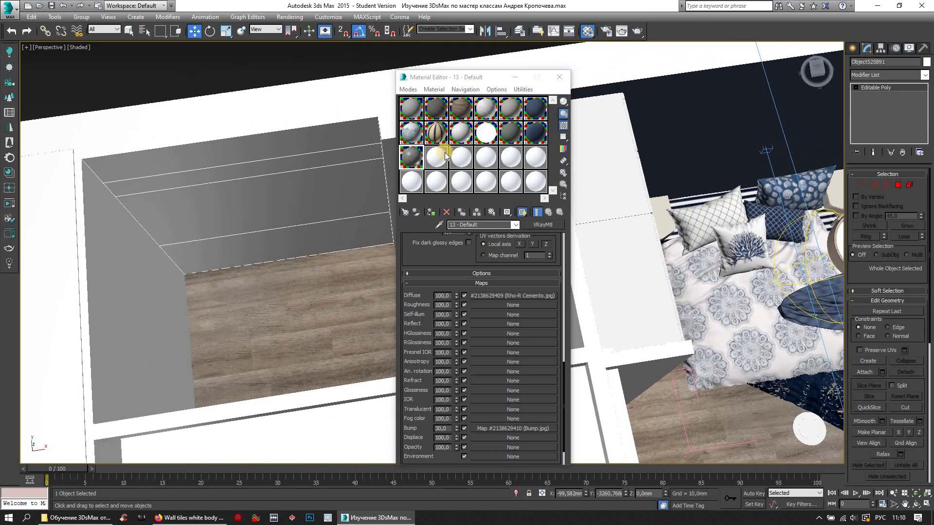
pyautogui.click(434, 213)
pyautogui.moveTo(255, 240)
pyautogui.keyDown('alt'); pyautogui.mouseDown(button='middle')
pyautogui.moveTo(260, 180)
pyautogui.moveTo(233, 236)
pyautogui.moveTo(253, 260)
pyautogui.moveTo(270, 264)
pyautogui.mouseUp(button='middle'); pyautogui.keyUp('alt')
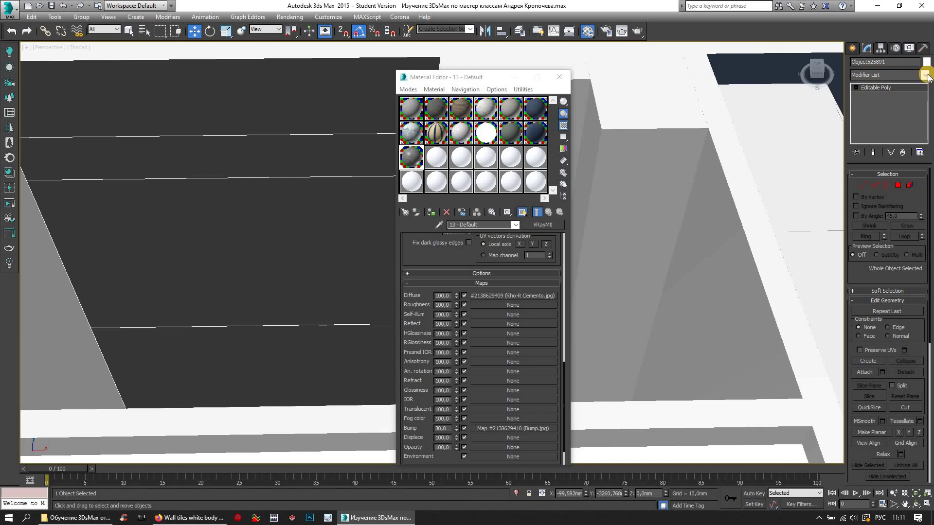
# Add a Box UVW Map modifier to the wall and shrink its width and height
pyautogui.click(925, 75)
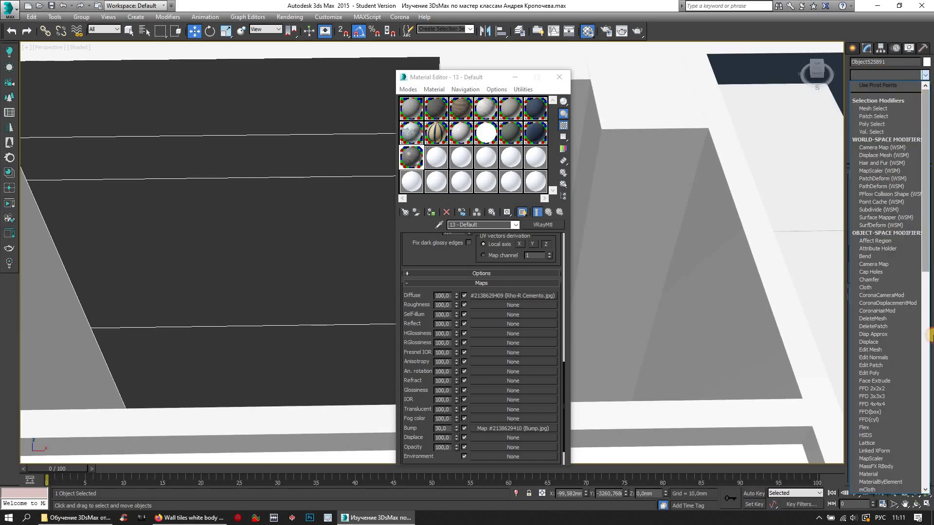
pyautogui.moveTo(925, 183); pyautogui.dragTo(920, 375)
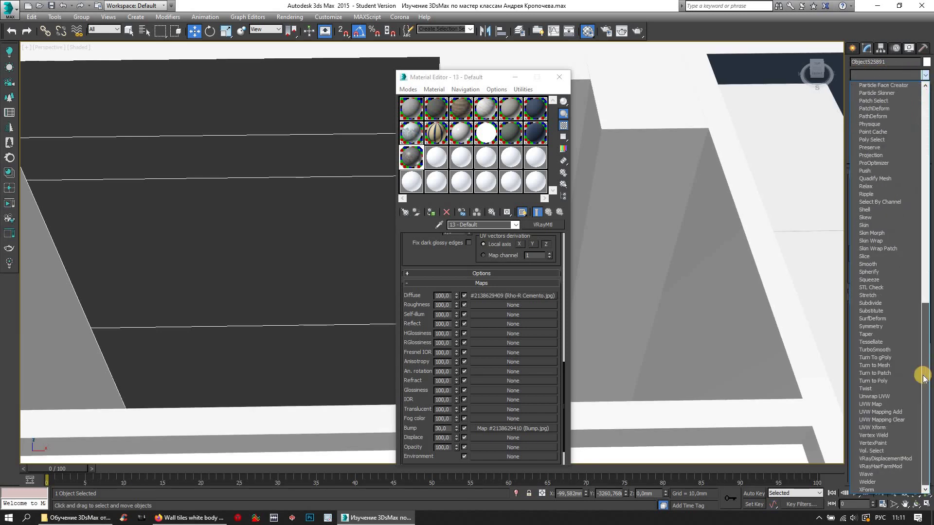
pyautogui.click(876, 405)
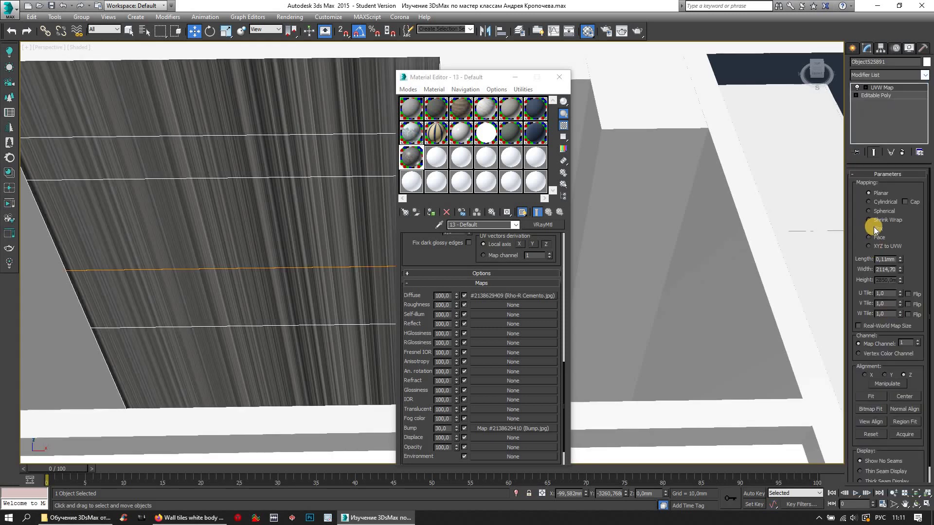
pyautogui.click(877, 228)
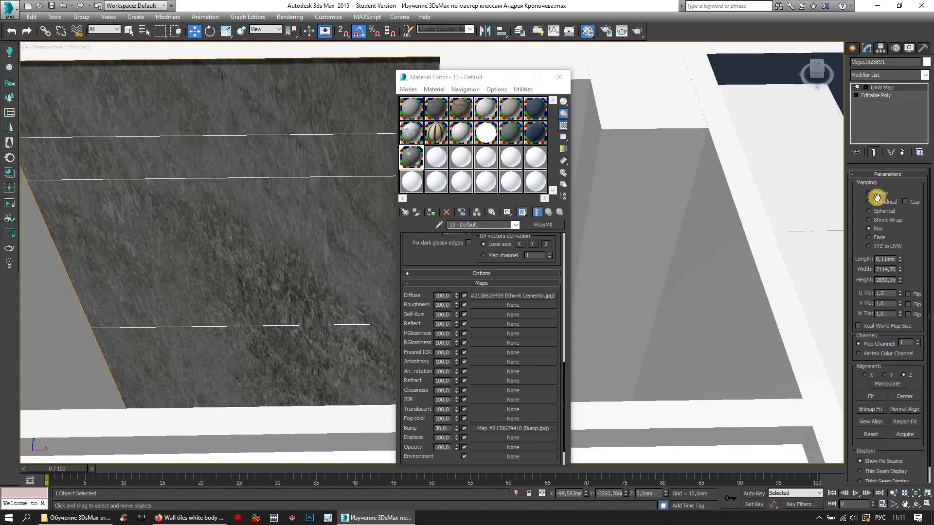
pyautogui.click(879, 195)
pyautogui.click(878, 228)
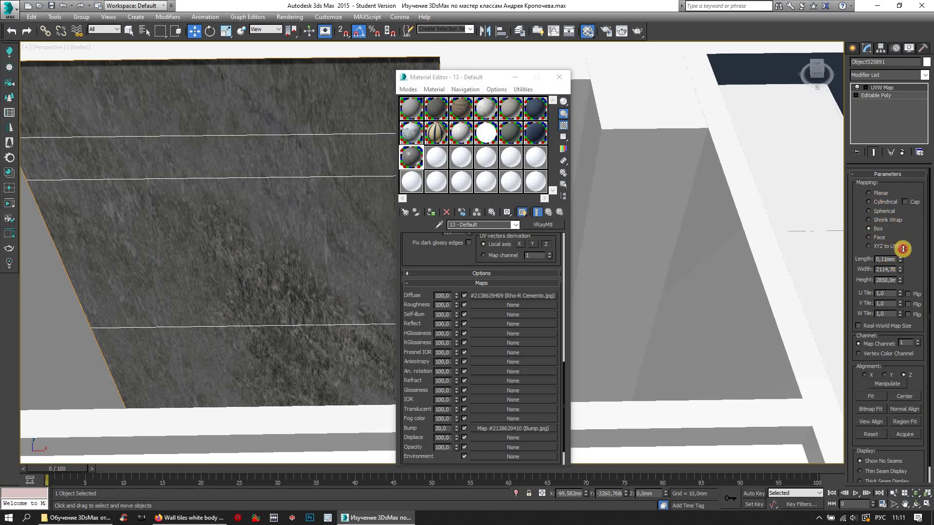
pyautogui.moveTo(902, 269); pyautogui.dragTo(906, 298)
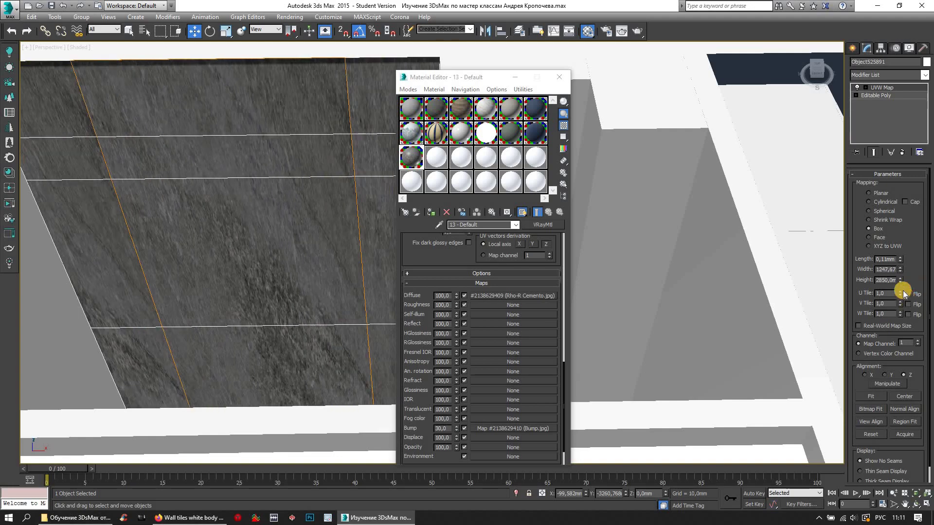
pyautogui.moveTo(900, 280); pyautogui.dragTo(906, 314)
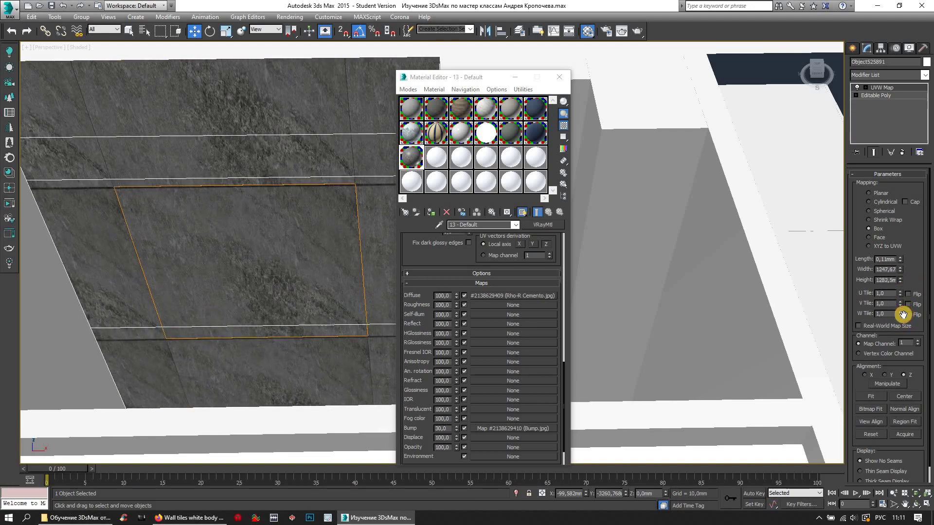
# Look up the 32x99 cm tile size on the Vives page in the browser
pyautogui.click(190, 518)
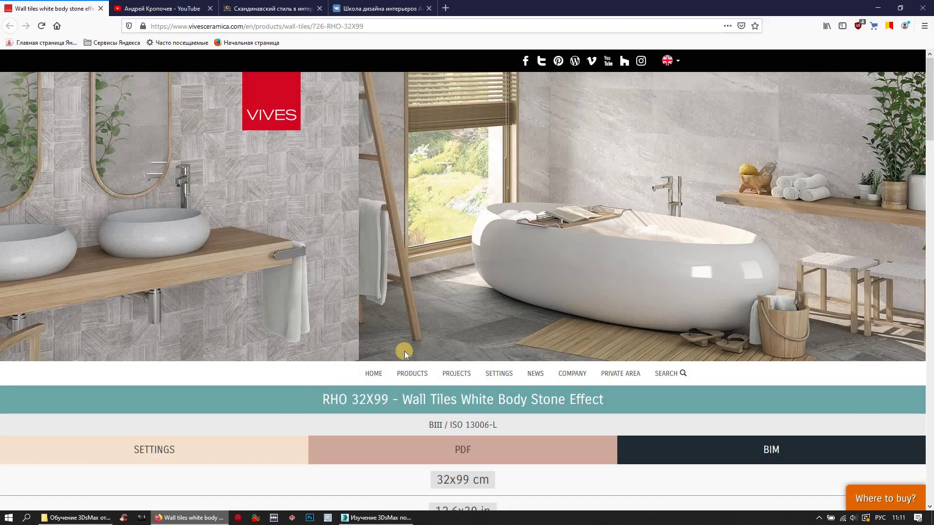
pyautogui.scroll(-4, 341, 380)
pyautogui.scroll(-5, 487, 350)
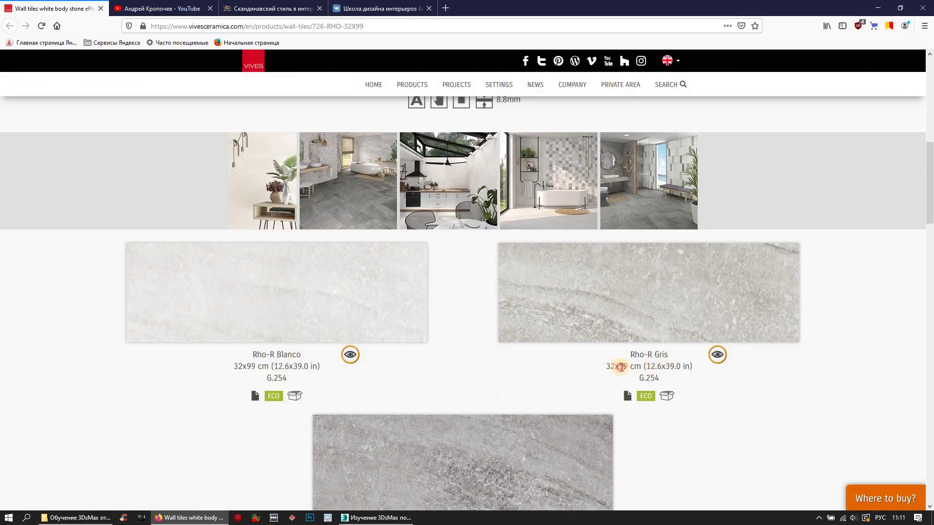
pyautogui.click(351, 519)
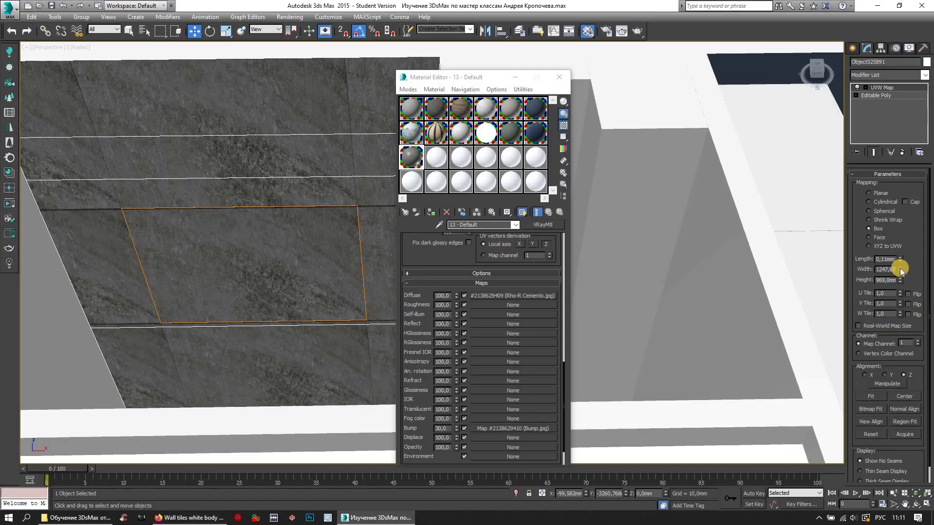
# Set the wall's UVW Map width to 990 mm and height to 320 mm
pyautogui.moveTo(901, 272); pyautogui.dragTo(890, 262)
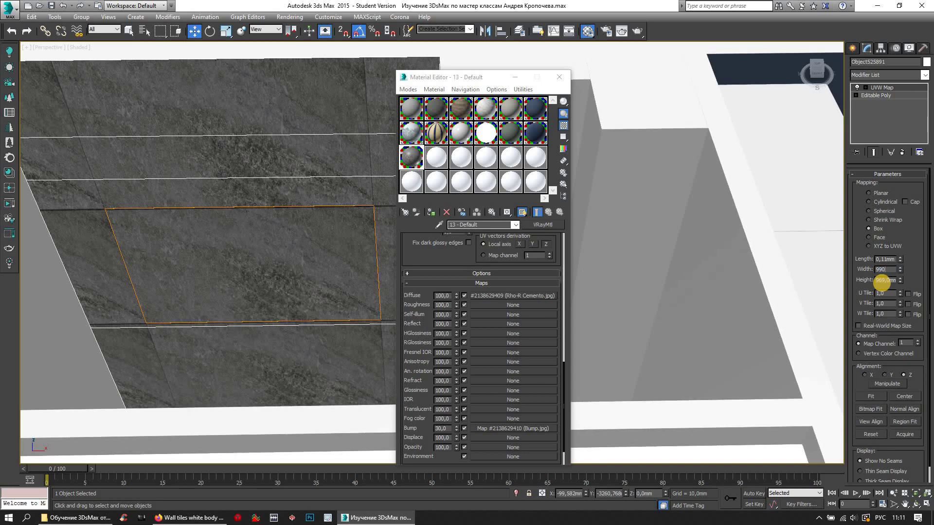
pyautogui.press('Tab')
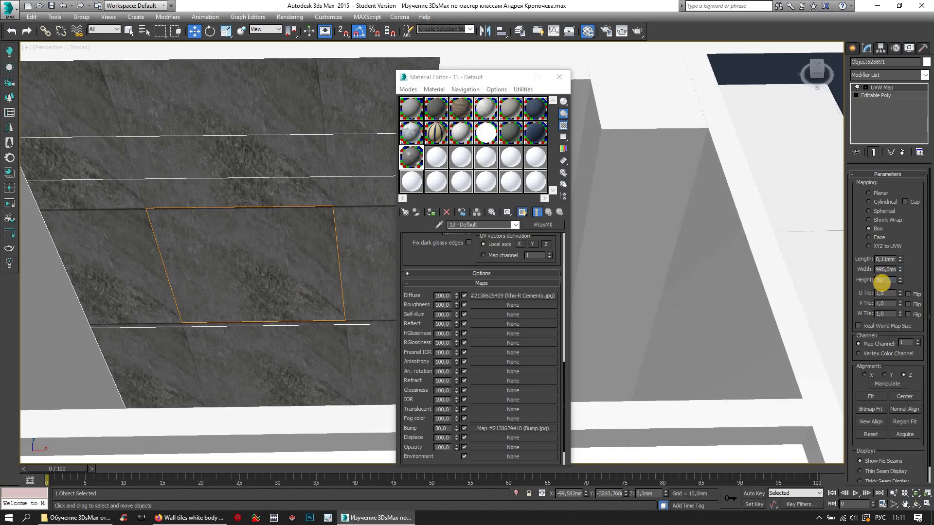
pyautogui.press('Tab')
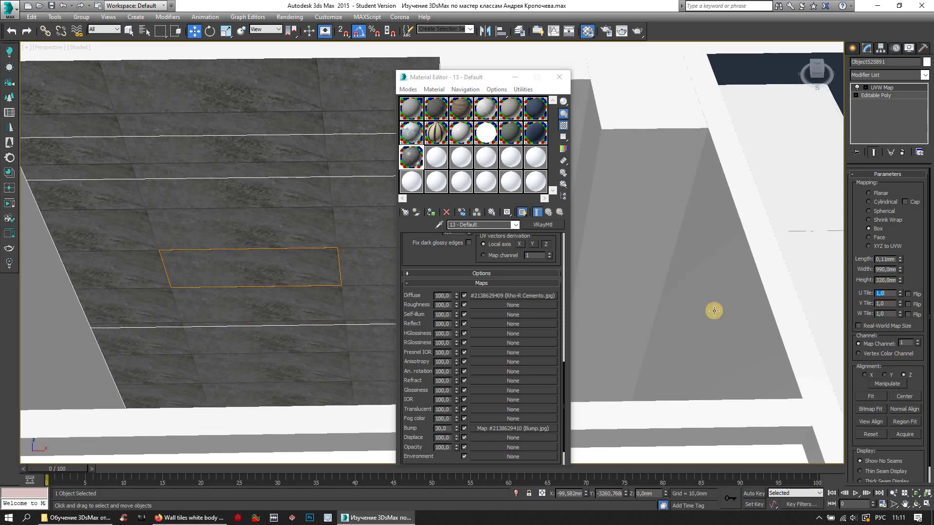
pyautogui.click(564, 84)
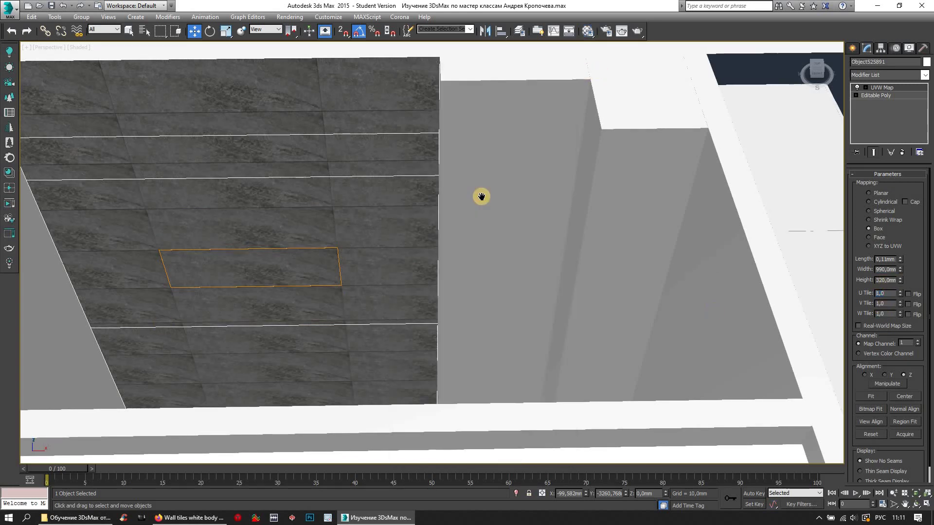
# Orbit and zoom out to view the whole stone-tiled wall after checking the reference renders
pyautogui.keyDown('alt'); pyautogui.moveTo(493, 186); pyautogui.dragTo(358, 160, button='middle'); pyautogui.keyUp('alt')
pyautogui.scroll(2, 357, 159)
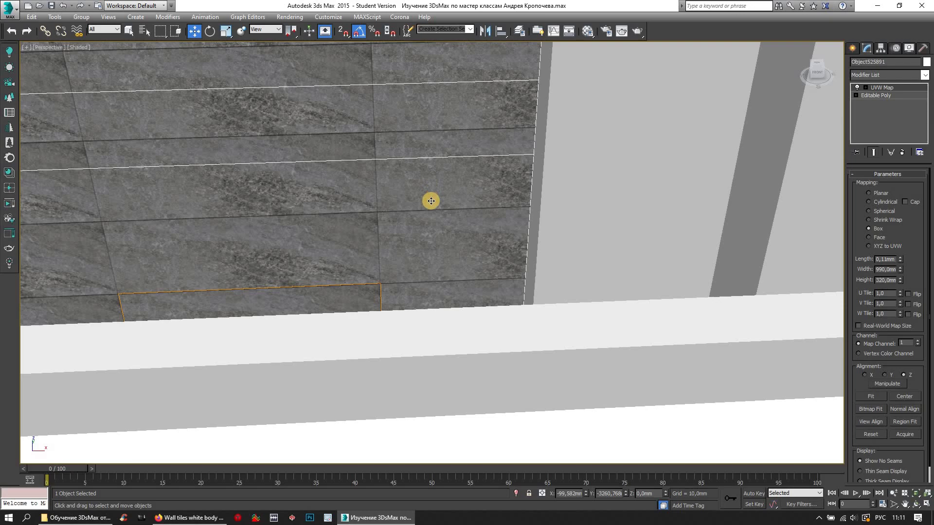
pyautogui.scroll(3, 428, 199)
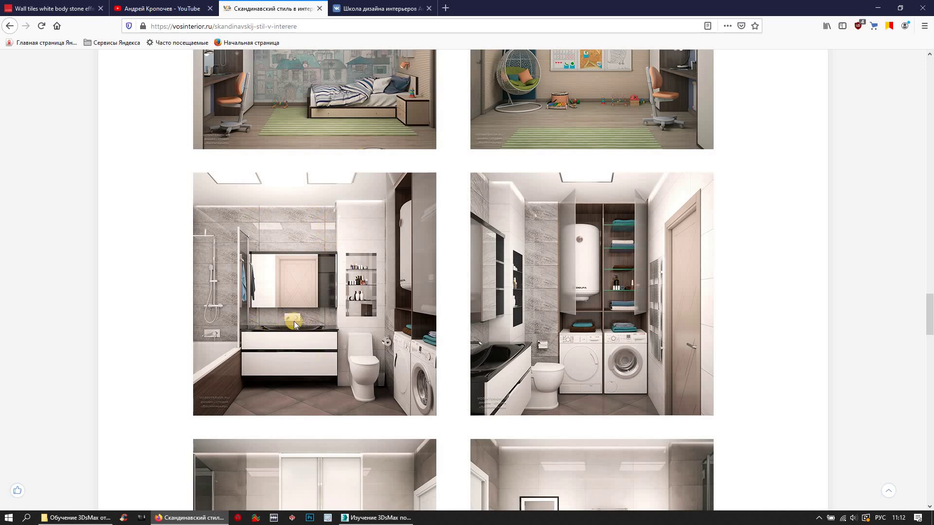
pyautogui.click(376, 520)
pyautogui.scroll(-4, 516, 273)
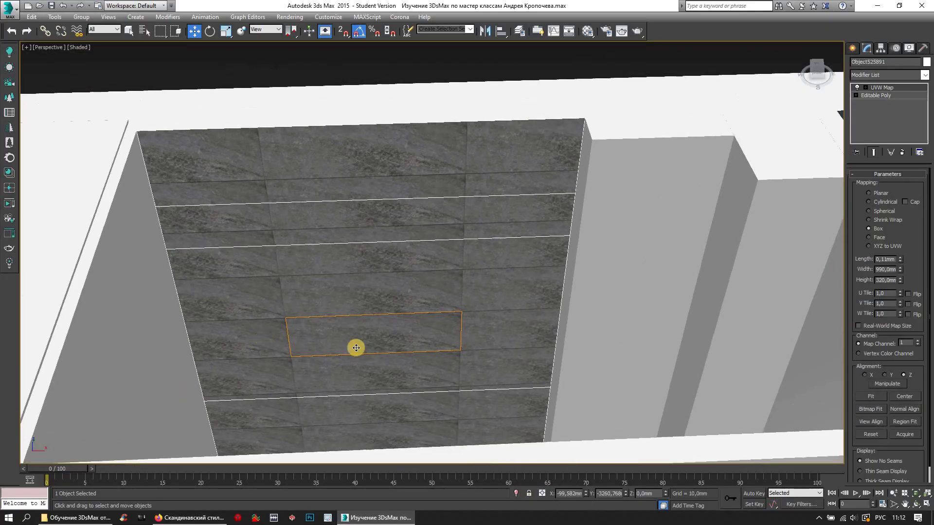
pyautogui.click(878, 89)
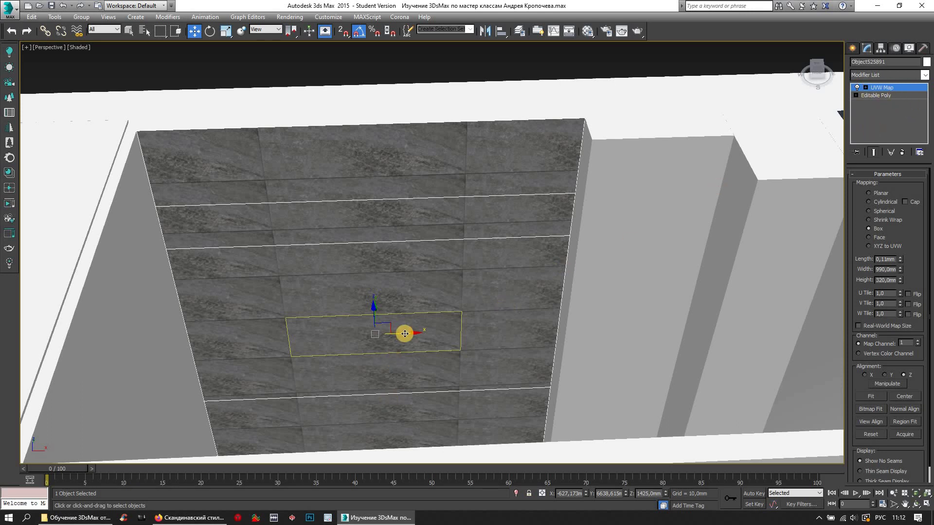
# Slide the UVW Map gizmo left along the wall to shift the tile joints
pyautogui.moveTo(403, 334); pyautogui.dragTo(295, 355)
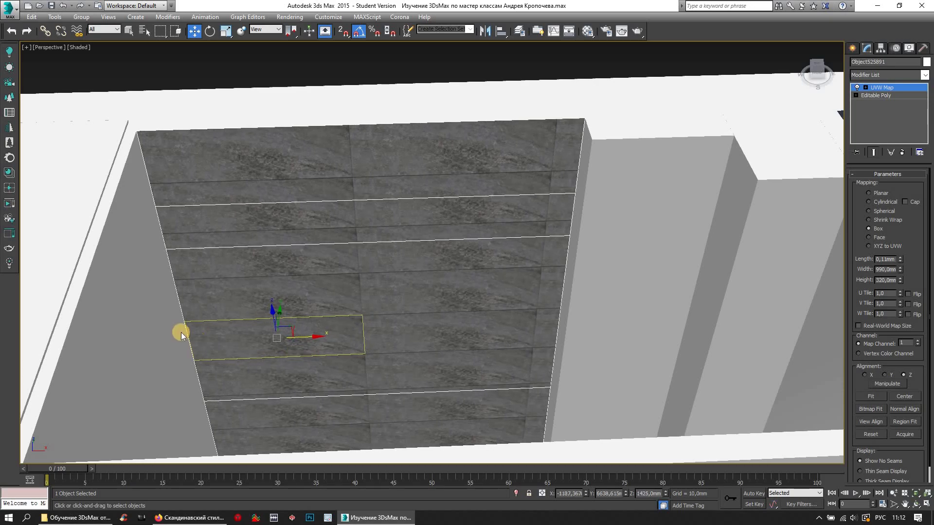
pyautogui.scroll(3, 187, 329)
pyautogui.scroll(3, 194, 327)
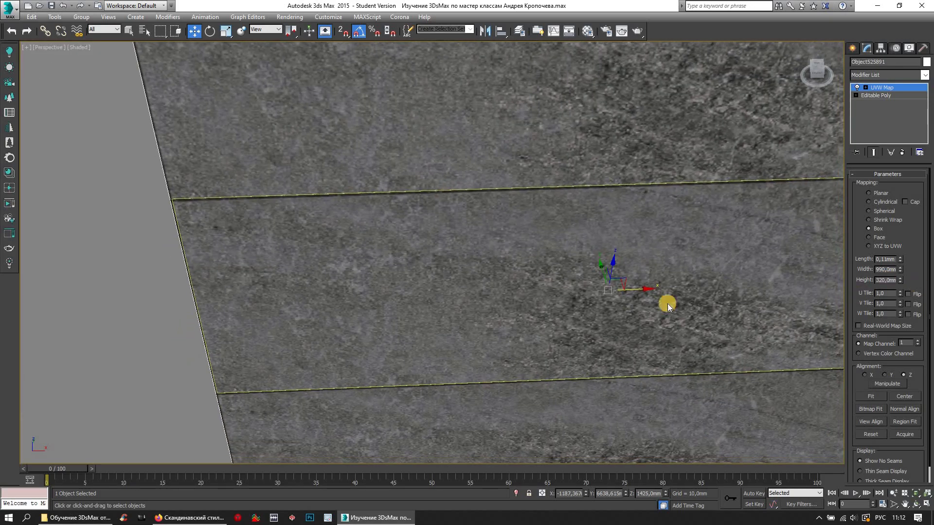
pyautogui.moveTo(634, 291); pyautogui.dragTo(632, 291)
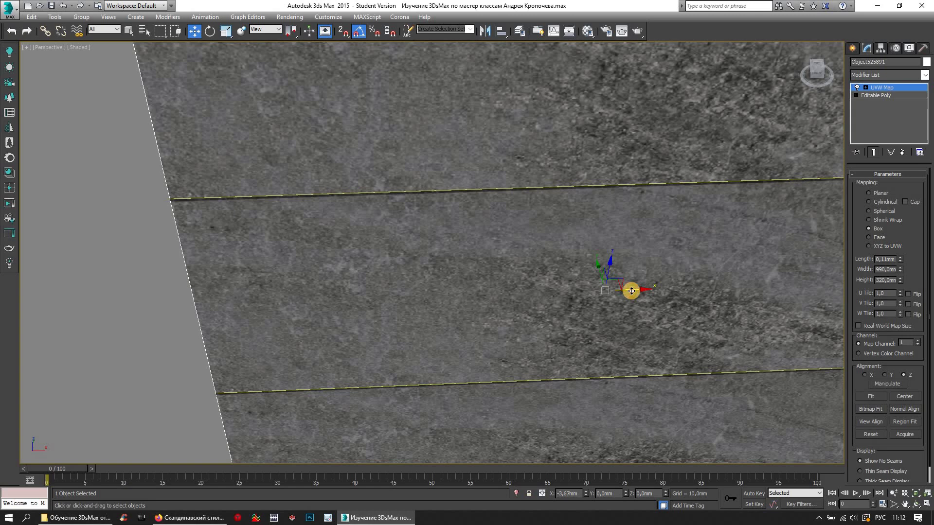
# Pan and orbit around the room to compare the tiling with the Scandinavian interior reference
pyautogui.scroll(-2, 438, 276)
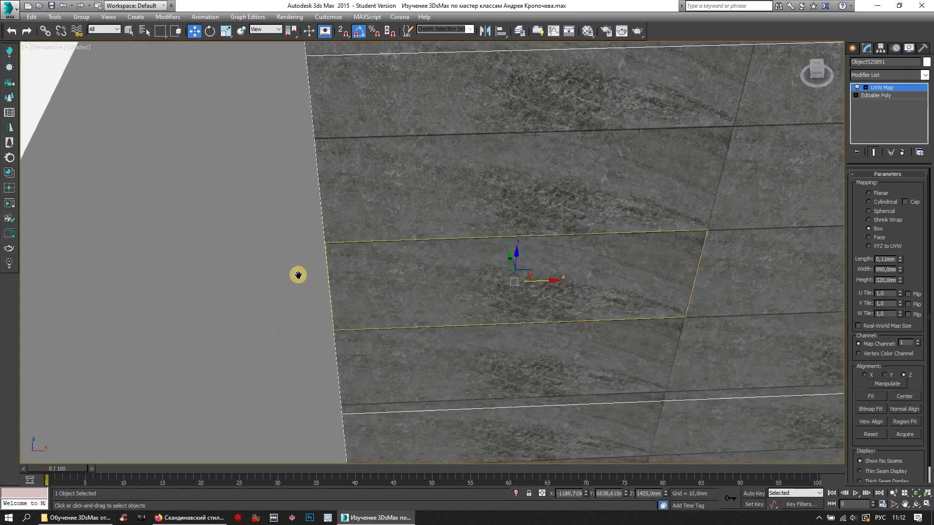
pyautogui.scroll(-3, 386, 273)
pyautogui.moveTo(705, 268)
pyautogui.mouseDown(button='middle')
pyautogui.moveTo(623, 274)
pyautogui.moveTo(433, 378)
pyautogui.moveTo(472, 280)
pyautogui.mouseUp(button='middle')
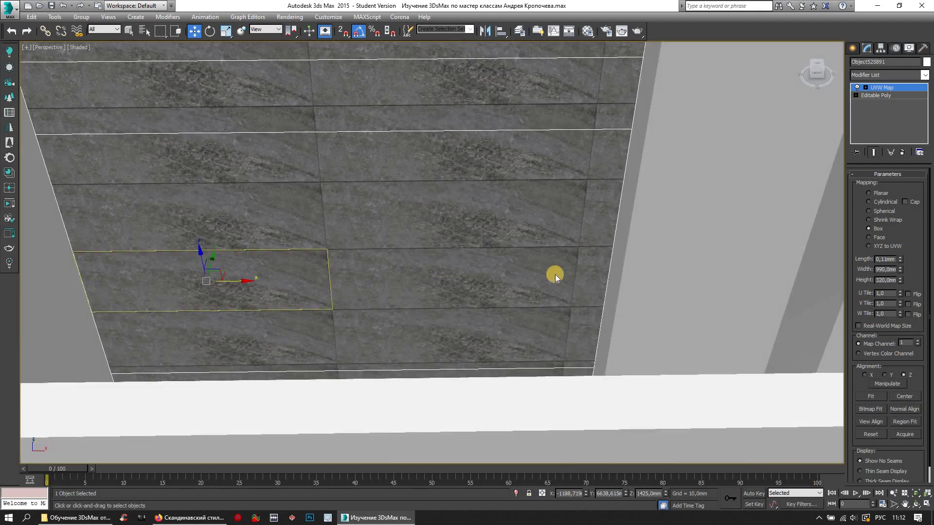
pyautogui.moveTo(542, 225)
pyautogui.keyDown('alt'); pyautogui.mouseDown(button='middle')
pyautogui.moveTo(352, 417)
pyautogui.moveTo(362, 487)
pyautogui.mouseUp(button='middle'); pyautogui.keyUp('alt')
pyautogui.click(368, 519)
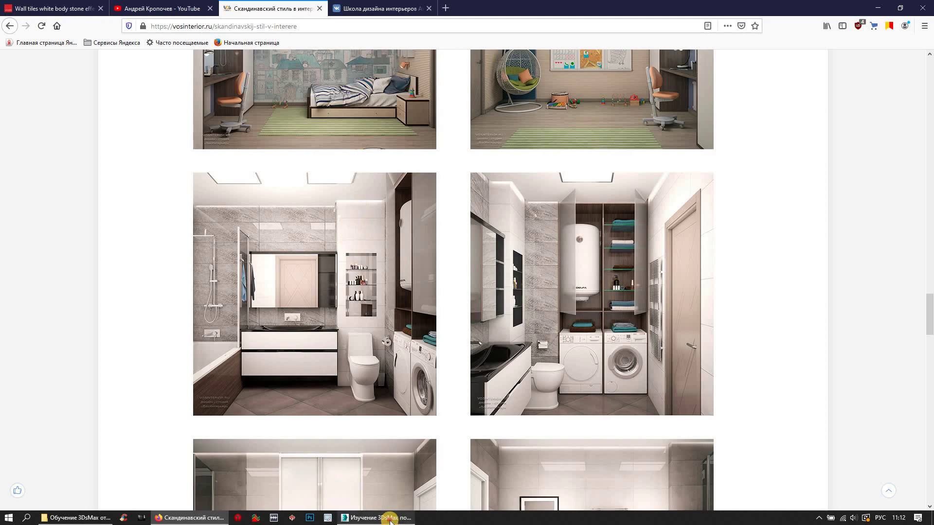
pyautogui.click(394, 518)
pyautogui.keyDown('alt'); pyautogui.moveTo(705, 194); pyautogui.dragTo(655, 183, button='middle'); pyautogui.keyUp('alt')
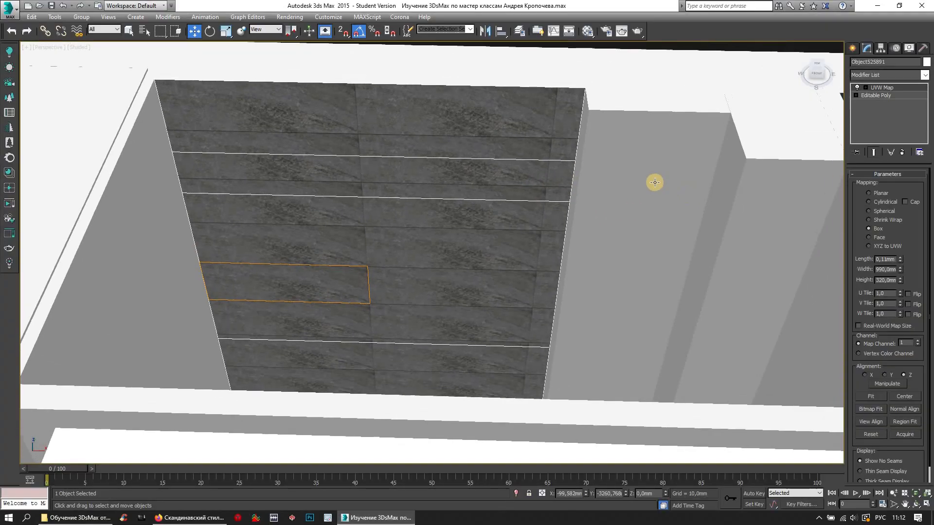
# Select the side wall and make slot 14 a VRayMtl with Rho-R Blanco.jpg as diffuse
pyautogui.click(655, 182)
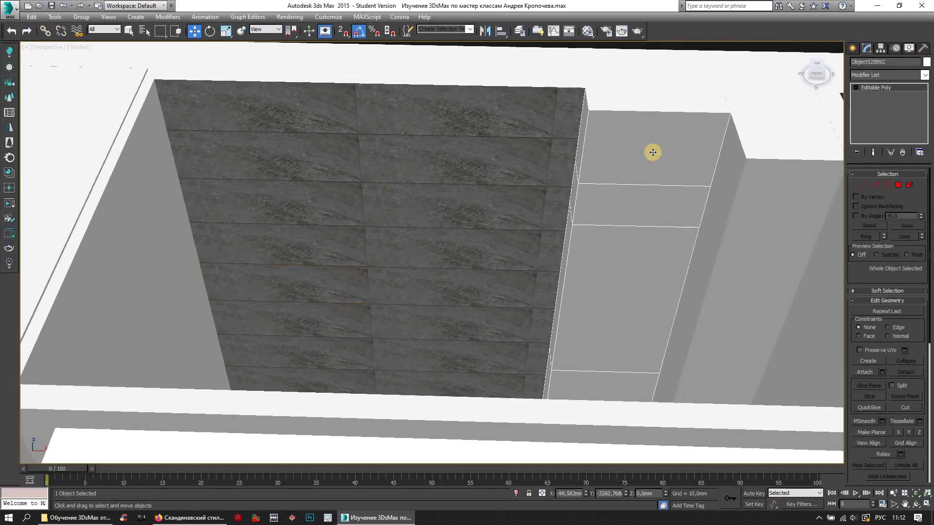
pyautogui.click(586, 31)
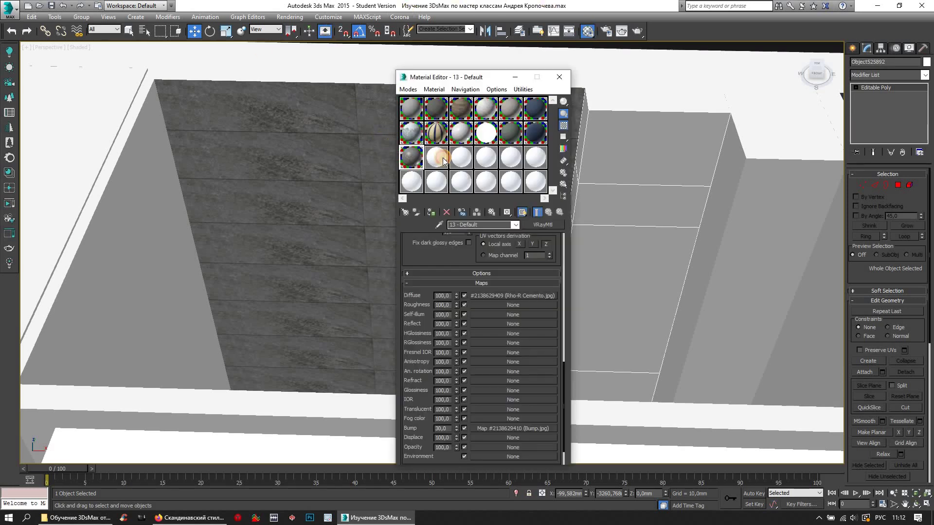
pyautogui.click(532, 229)
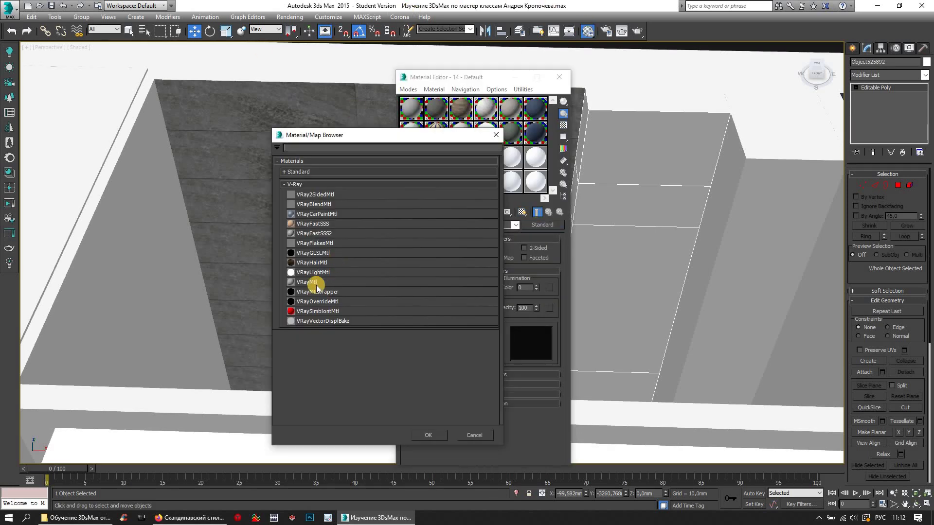
pyautogui.doubleClick(315, 282)
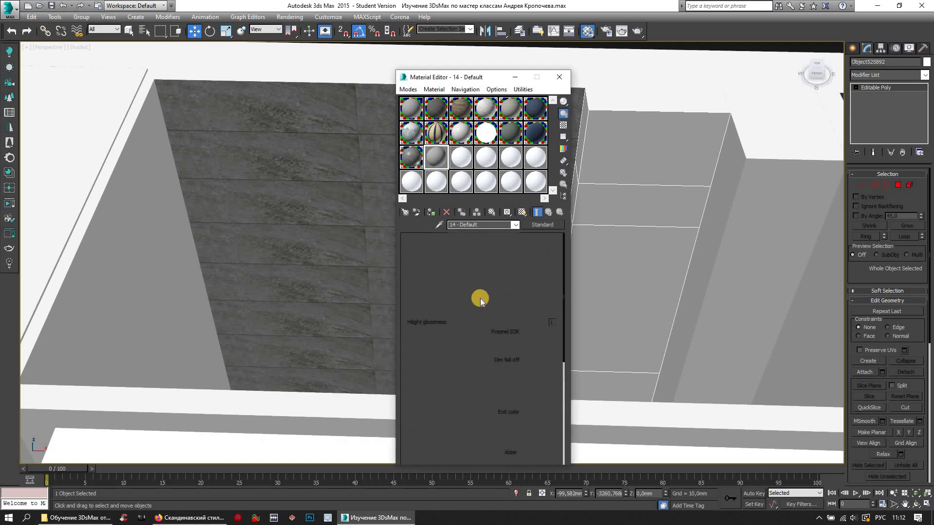
pyautogui.doubleClick(312, 179)
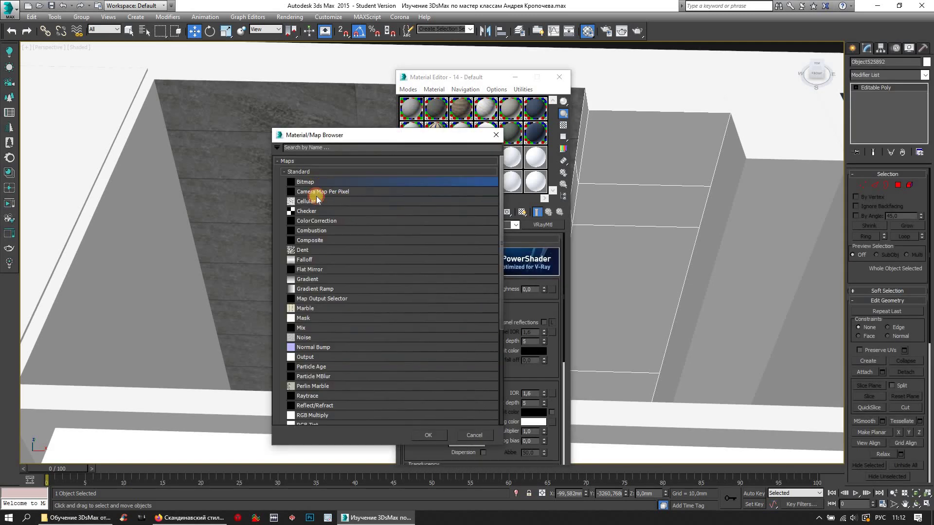
pyautogui.doubleClick(133, 93)
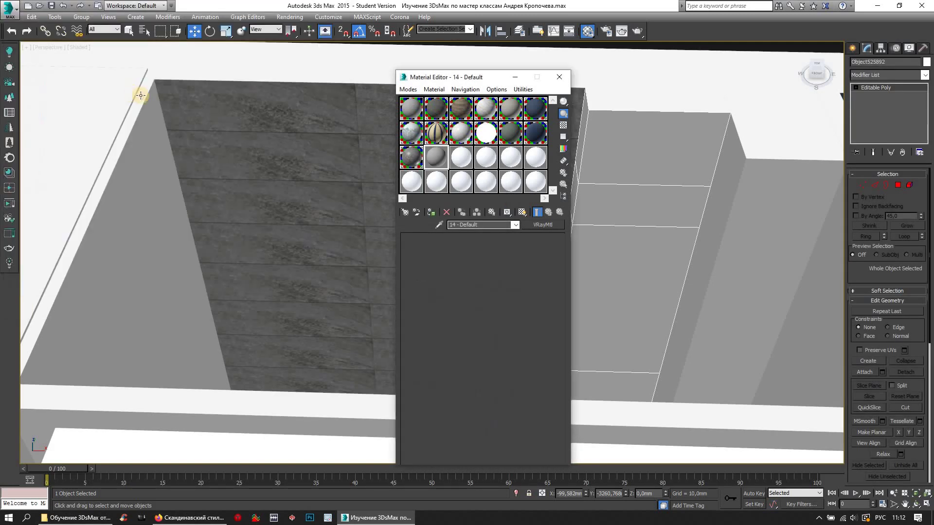
pyautogui.doubleClick(439, 159)
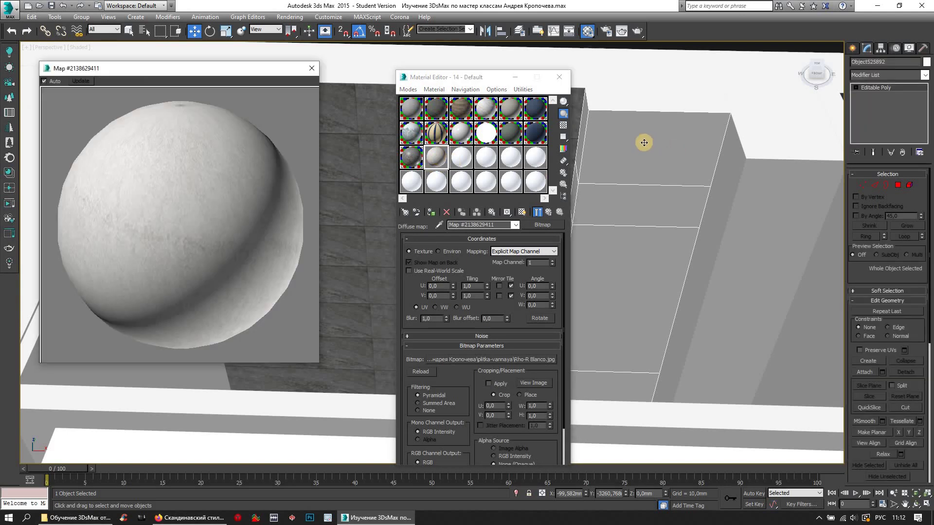
pyautogui.click(548, 212)
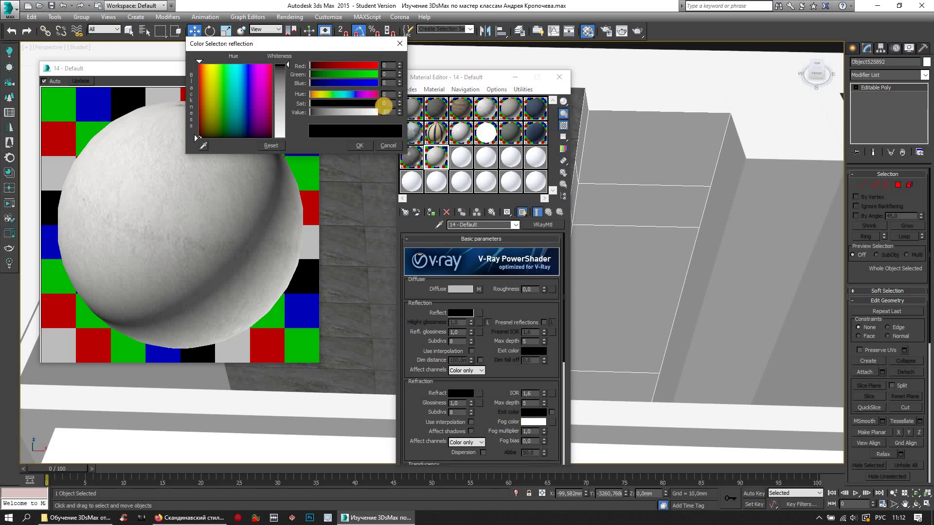
# Set the wall material's reflect value to 15, subdivs to 20 and glossiness to 0,65
pyautogui.write('10')
pyautogui.press('Return')
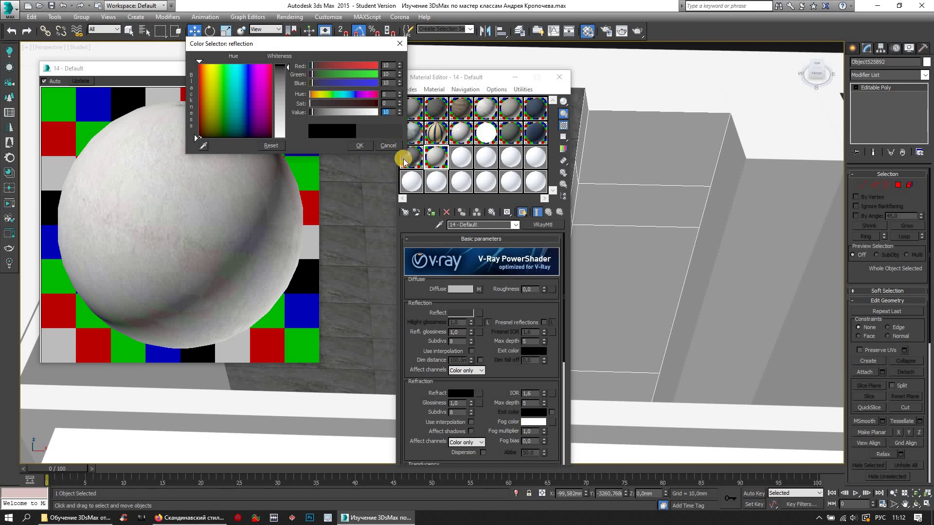
pyautogui.write('15')
pyautogui.press('Return')
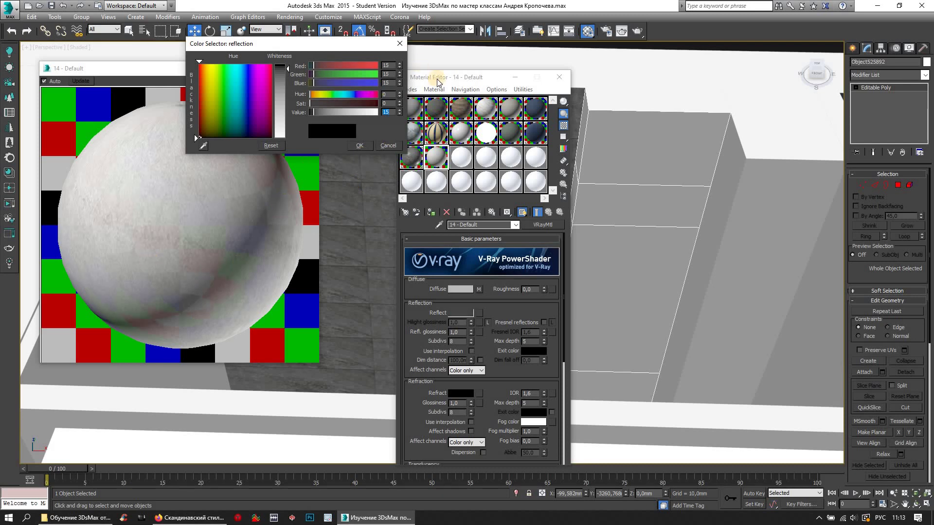
pyautogui.click(359, 146)
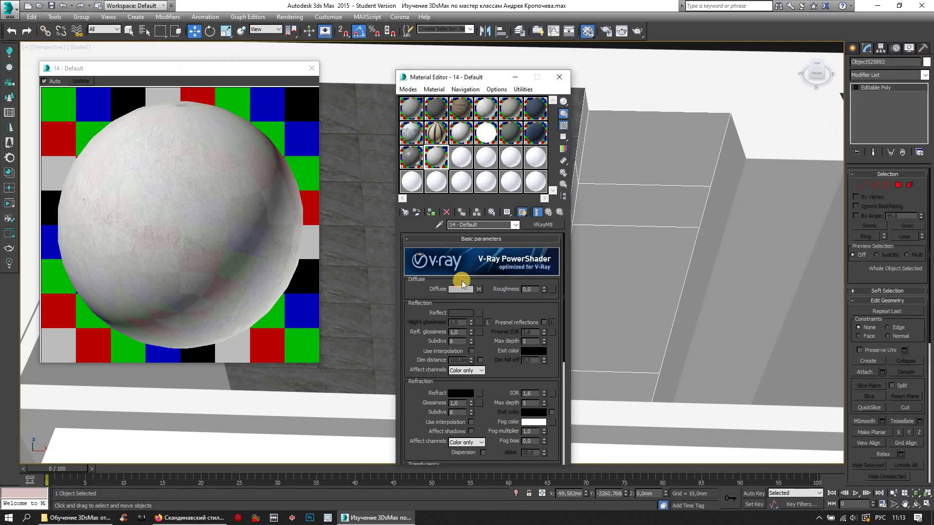
pyautogui.click(423, 342)
pyautogui.write('20')
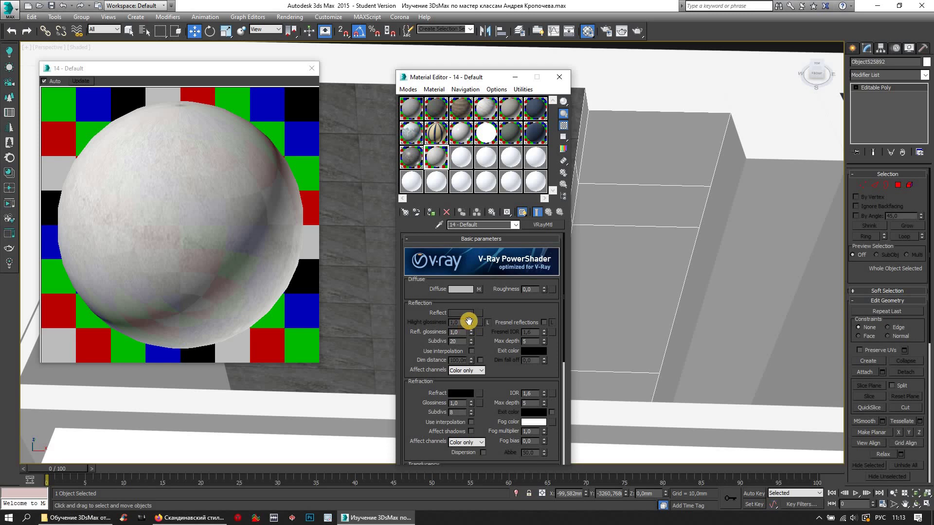
pyautogui.click(440, 332)
pyautogui.write('0,6')
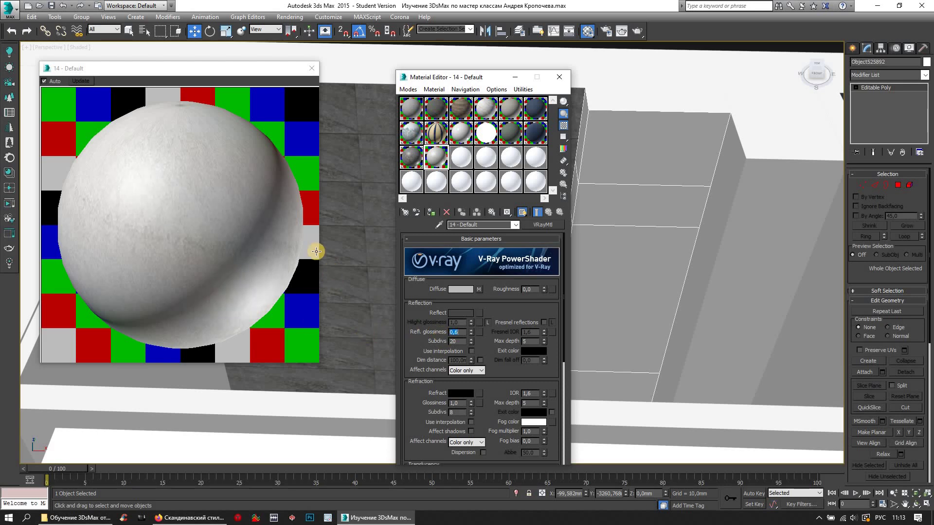
pyautogui.click(457, 334)
pyautogui.write('5')
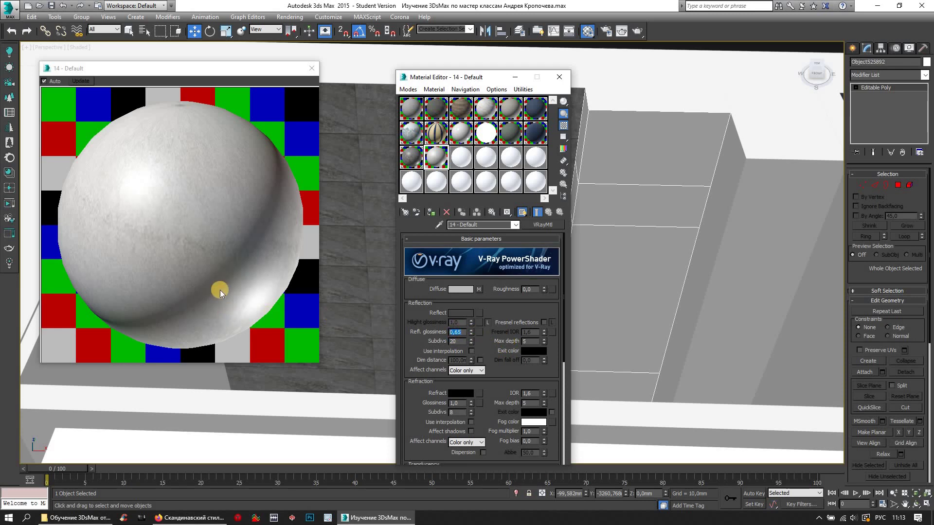
# Check the tile specifications on the manufacturer's product page in the browser
pyautogui.click(222, 269)
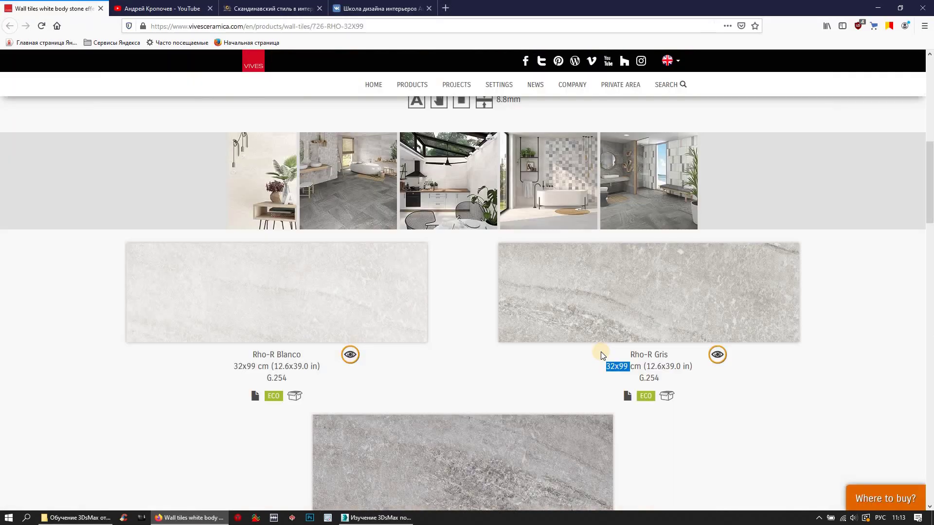
pyautogui.scroll(5, 602, 356)
pyautogui.scroll(3, 617, 146)
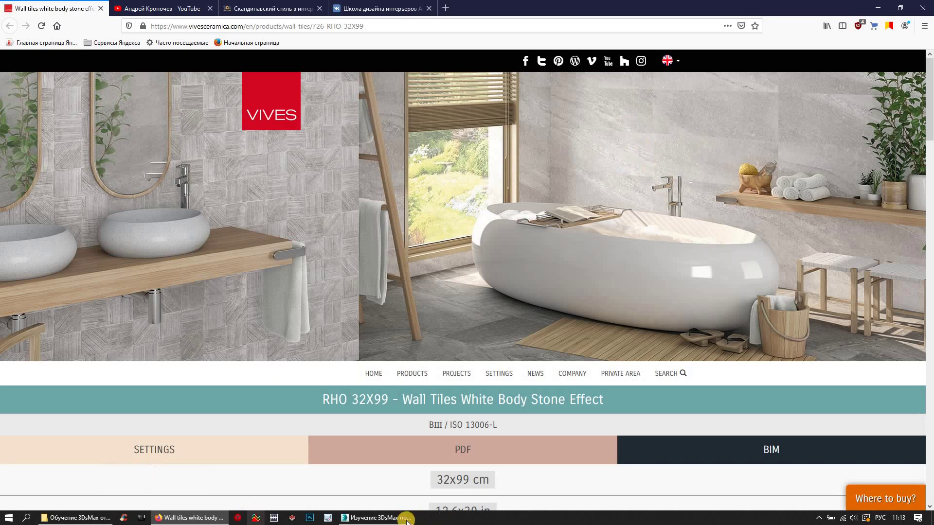
pyautogui.click(364, 519)
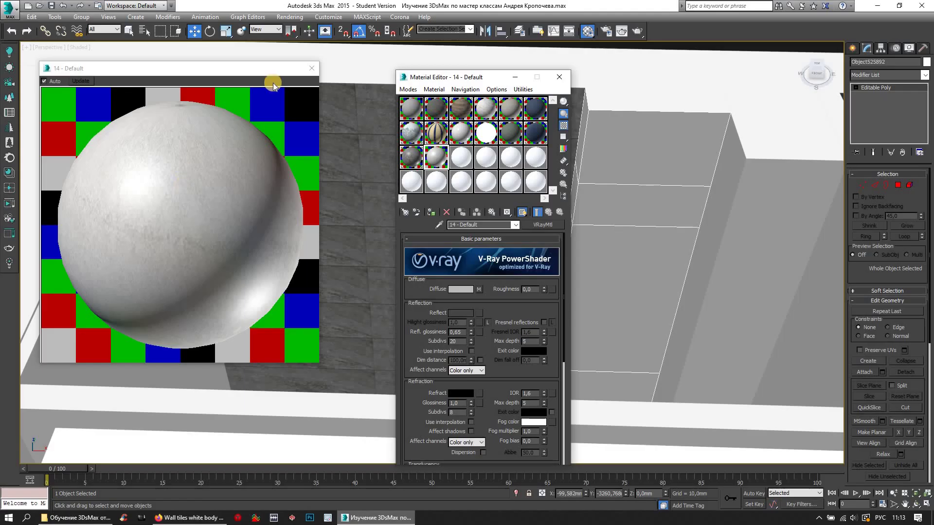
# Assign the Rho-R Blanco material to the side wall, renaming it 14 - Def23136546ault to avoid a clash
pyautogui.click(320, 68)
pyautogui.click(653, 198)
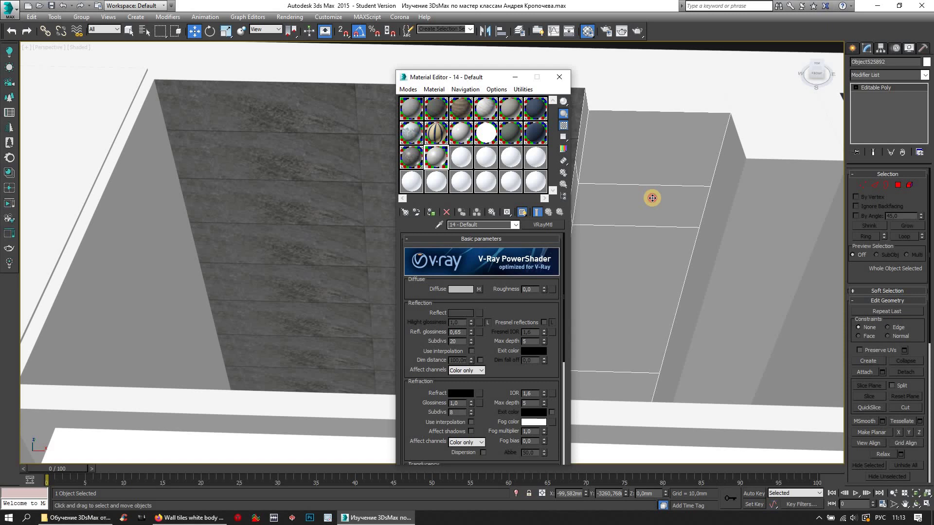
pyautogui.click(433, 213)
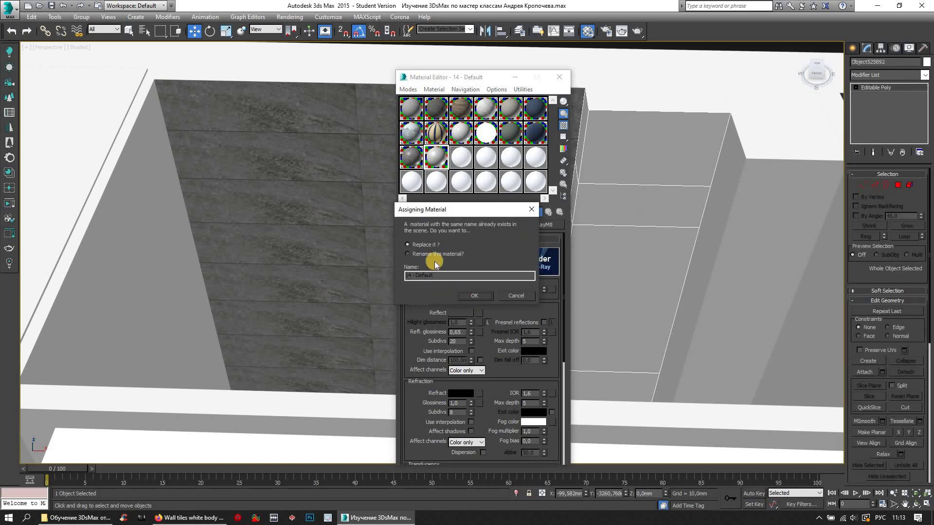
pyautogui.click(429, 259)
pyautogui.click(421, 276)
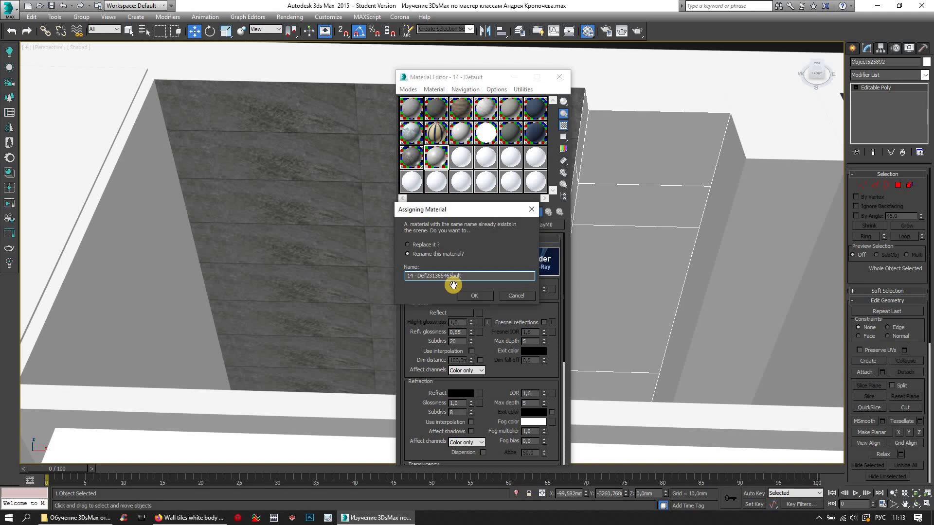
pyautogui.press('Return')
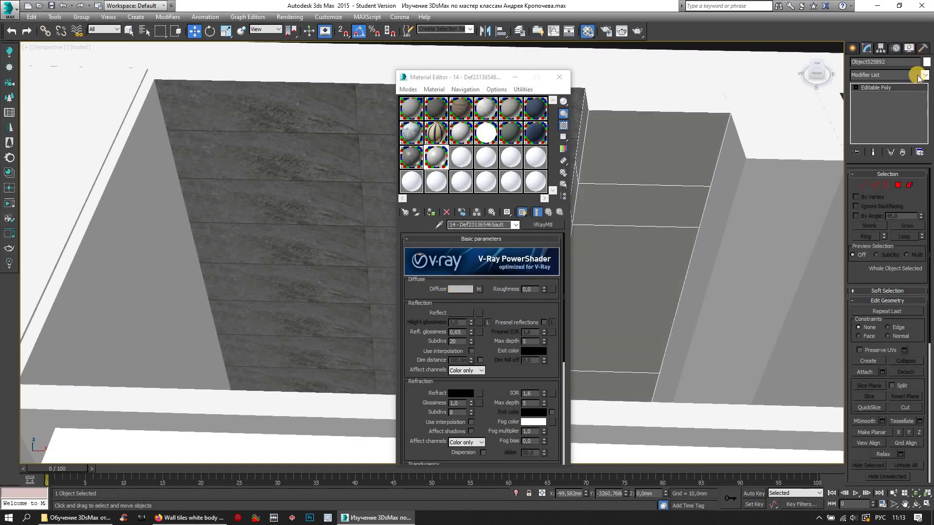
pyautogui.click(917, 74)
# Add a UVW Map modifier with Box projection to the tiled column
pyautogui.scroll(-10, 881, 341)
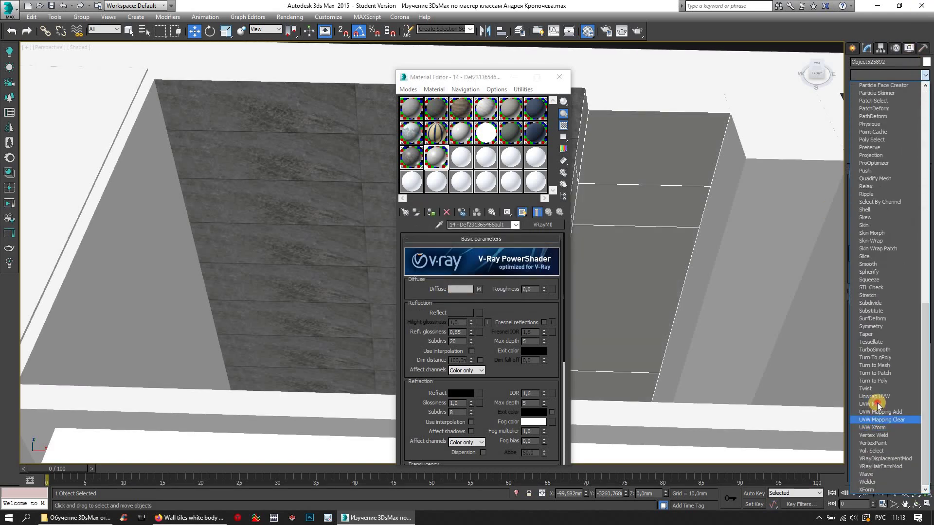
pyautogui.click(874, 404)
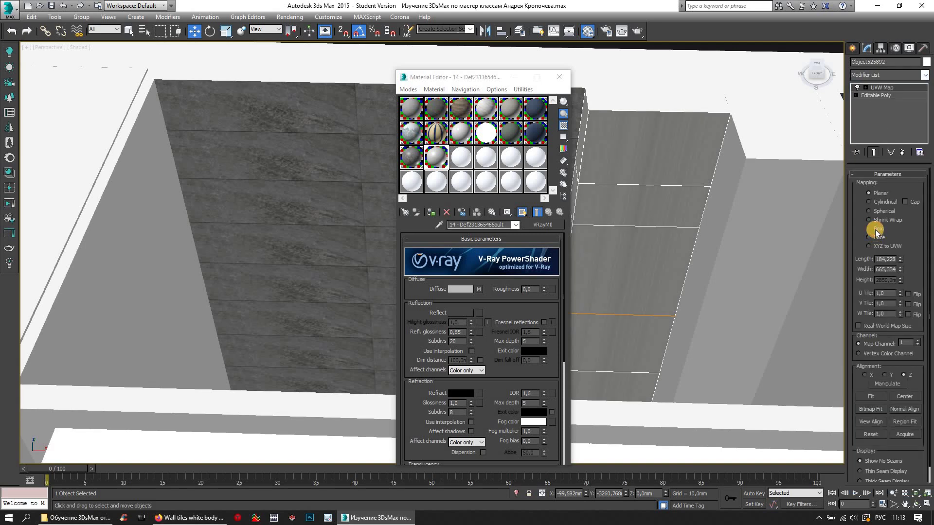
pyautogui.click(876, 232)
pyautogui.moveTo(410, 80); pyautogui.dragTo(322, 79)
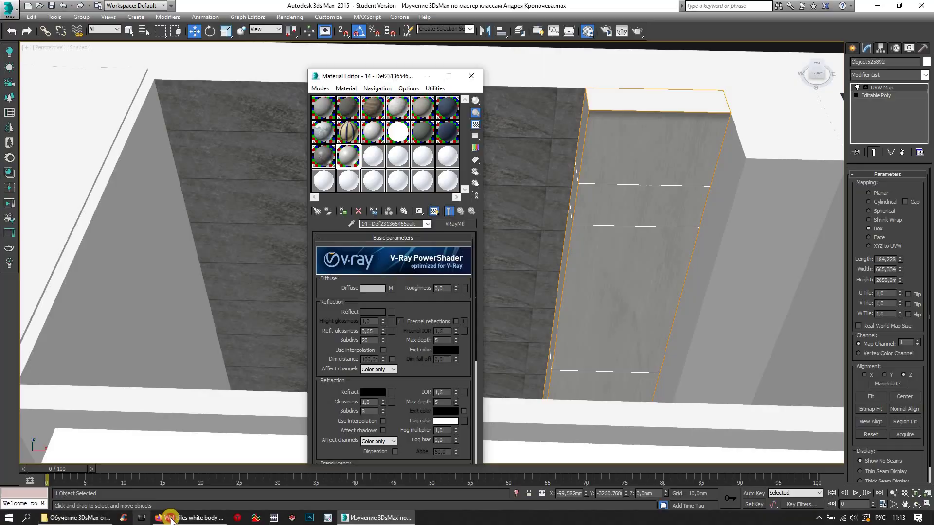
# Check the tile size online, then set the box map to 990 × 990 × 320 mm
pyautogui.click(190, 518)
pyautogui.scroll(-5, 435, 304)
pyautogui.scroll(-4, 340, 341)
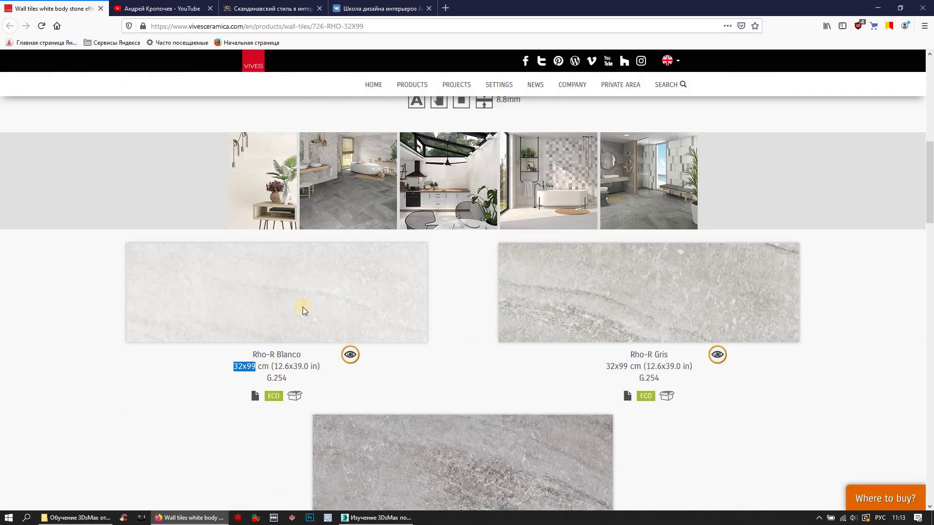
pyautogui.click(375, 518)
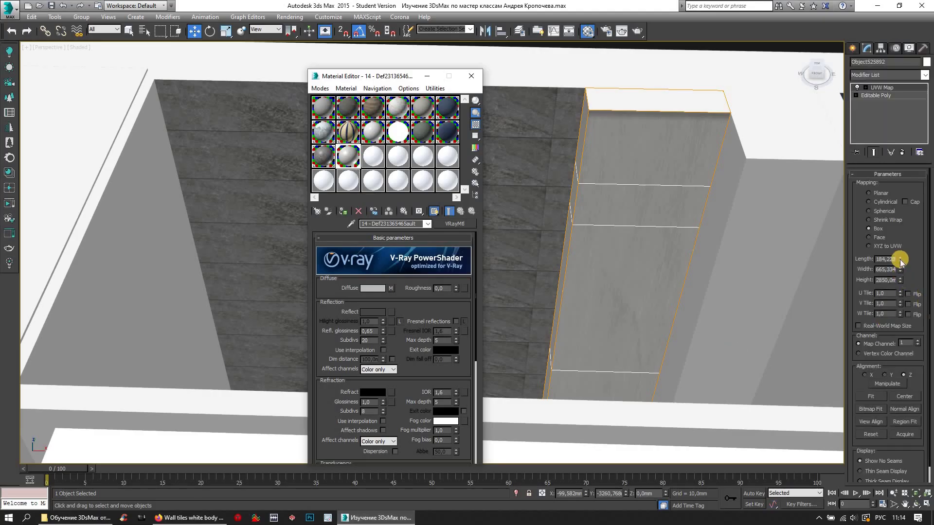
pyautogui.click(901, 259)
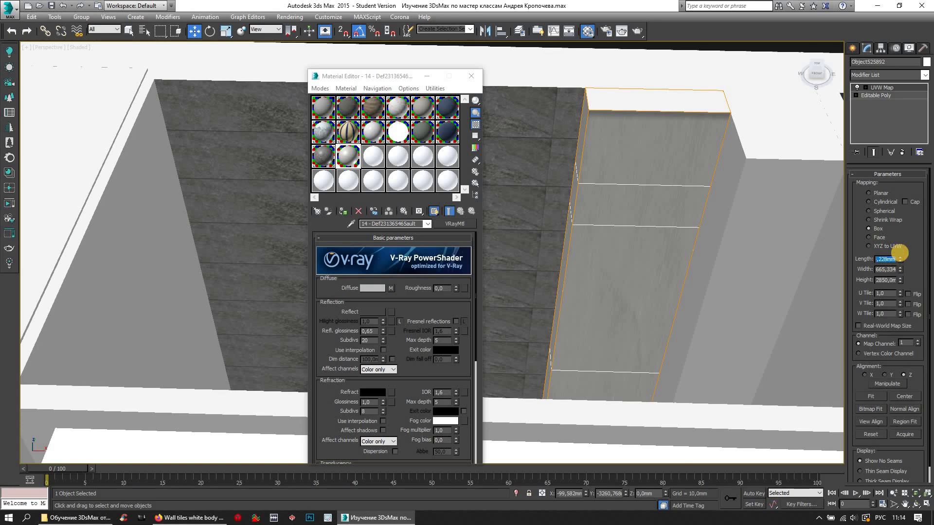
pyautogui.press('Tab')
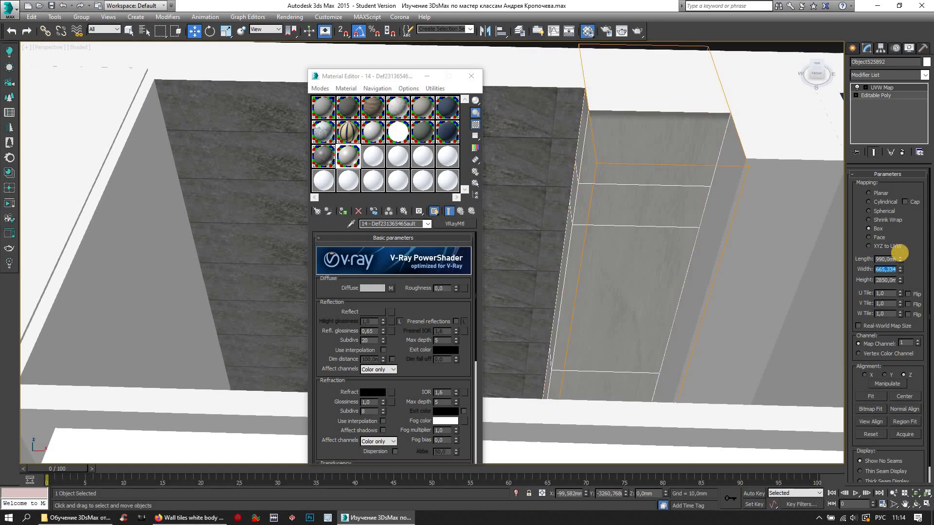
pyautogui.write('990')
pyautogui.press('Tab')
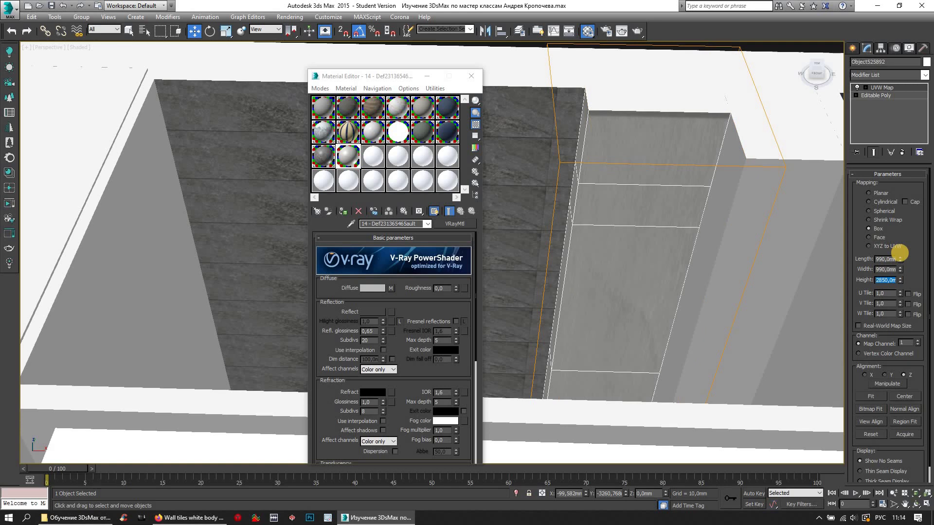
pyautogui.write('320')
pyautogui.press('Return')
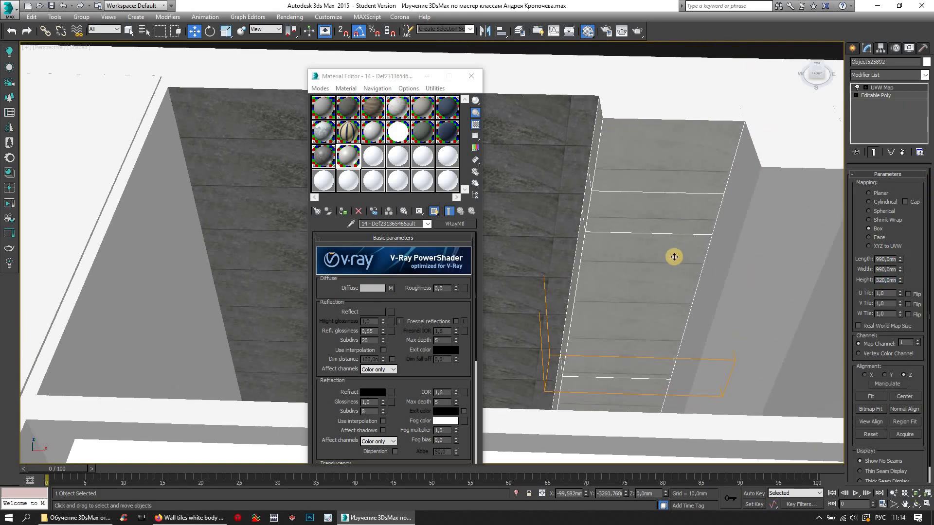
# Orbit and zoom around the column to inspect the tile joints
pyautogui.keyDown('alt'); pyautogui.moveTo(617, 264); pyautogui.dragTo(672, 214, button='middle'); pyautogui.keyUp('alt')
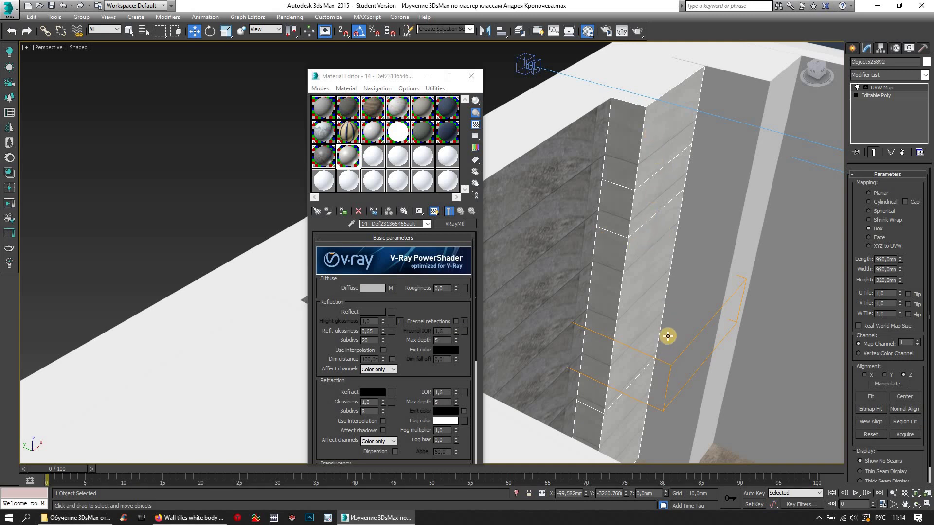
pyautogui.scroll(1, 615, 306)
pyautogui.scroll(3, 617, 302)
pyautogui.scroll(2, 620, 298)
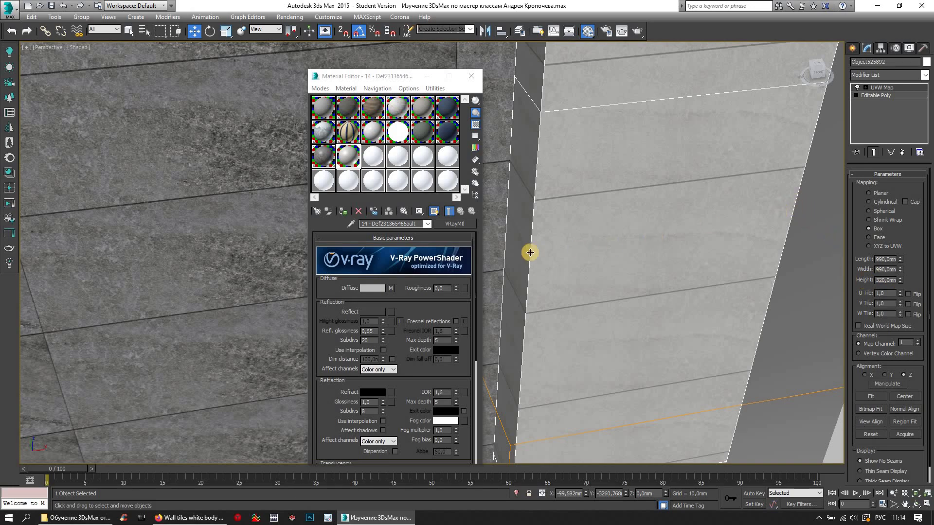
pyautogui.moveTo(580, 258)
pyautogui.keyDown('alt'); pyautogui.mouseDown(button='middle')
pyautogui.moveTo(682, 252)
pyautogui.moveTo(622, 139)
pyautogui.mouseUp(button='middle'); pyautogui.keyUp('alt')
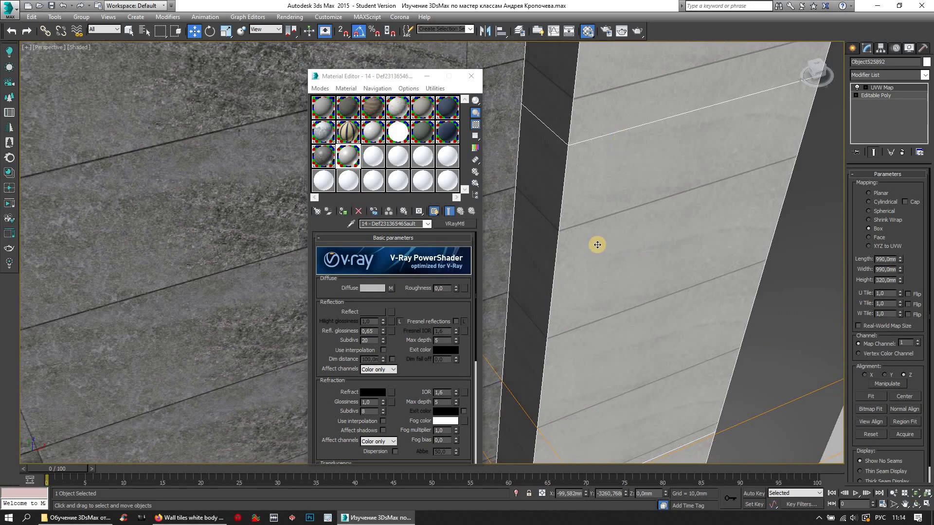
pyautogui.moveTo(588, 258)
pyautogui.keyDown('alt'); pyautogui.mouseDown(button='middle')
pyautogui.moveTo(559, 217)
pyautogui.moveTo(579, 237)
pyautogui.moveTo(569, 233)
pyautogui.moveTo(577, 189)
pyautogui.moveTo(657, 203)
pyautogui.moveTo(605, 207)
pyautogui.moveTo(621, 213)
pyautogui.moveTo(708, 225)
pyautogui.mouseUp(button='middle'); pyautogui.keyUp('alt')
pyautogui.scroll(3, 576, 189)
pyautogui.scroll(2, 606, 203)
pyautogui.scroll(2, 659, 201)
# Assign the Rho-R Cemento tile material to the adjoining wall
pyautogui.click(677, 233)
pyautogui.click(344, 217)
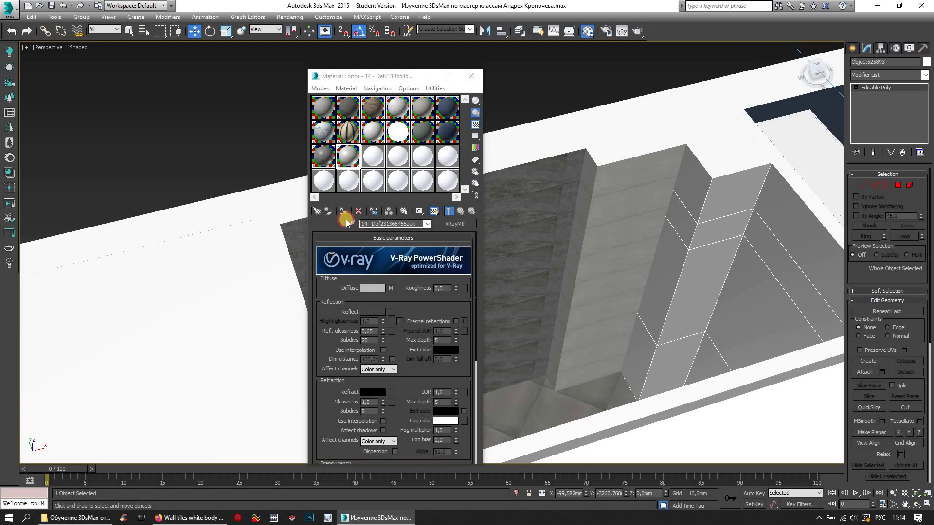
pyautogui.click(630, 227)
pyautogui.keyDown('alt'); pyautogui.moveTo(630, 228); pyautogui.dragTo(911, 90, button='middle'); pyautogui.keyUp('alt')
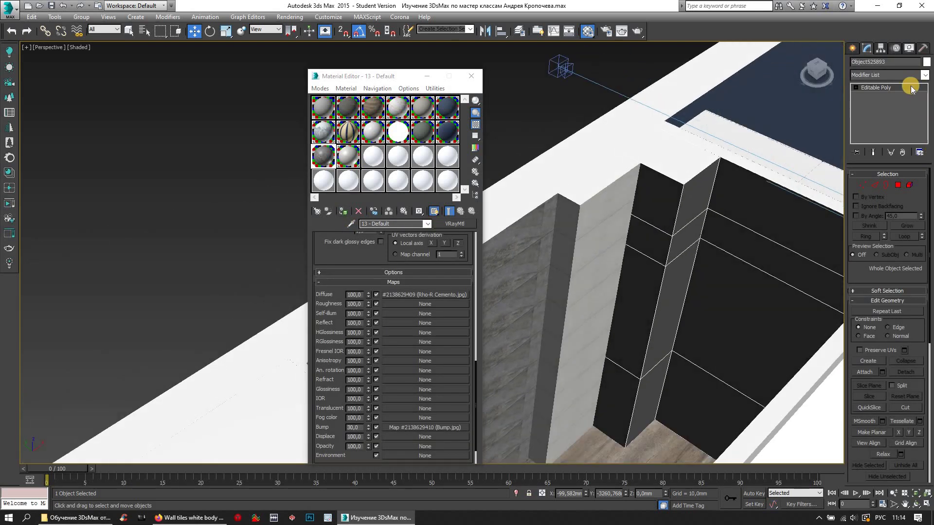
# Add a Box UVW Map sized 990 × 990 × 320 mm to the wall
pyautogui.click(924, 74)
pyautogui.scroll(-10, 907, 365)
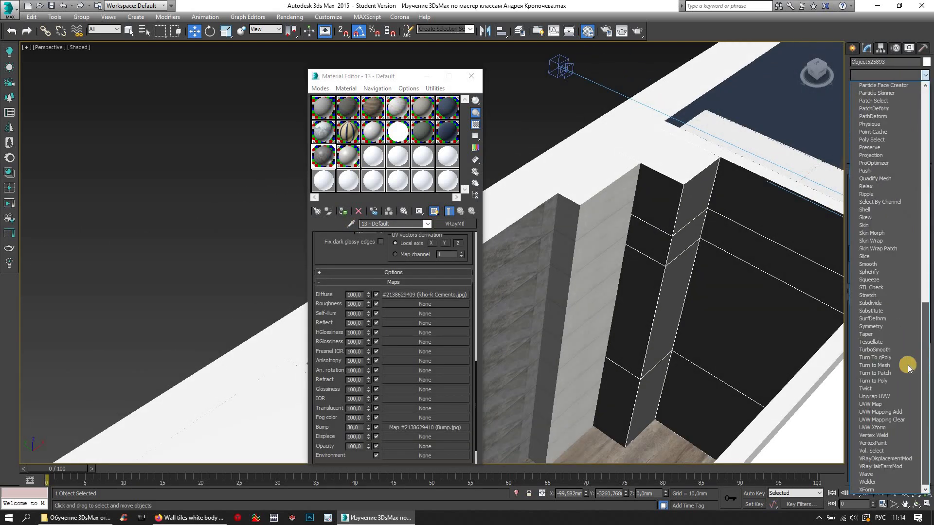
pyautogui.click(870, 404)
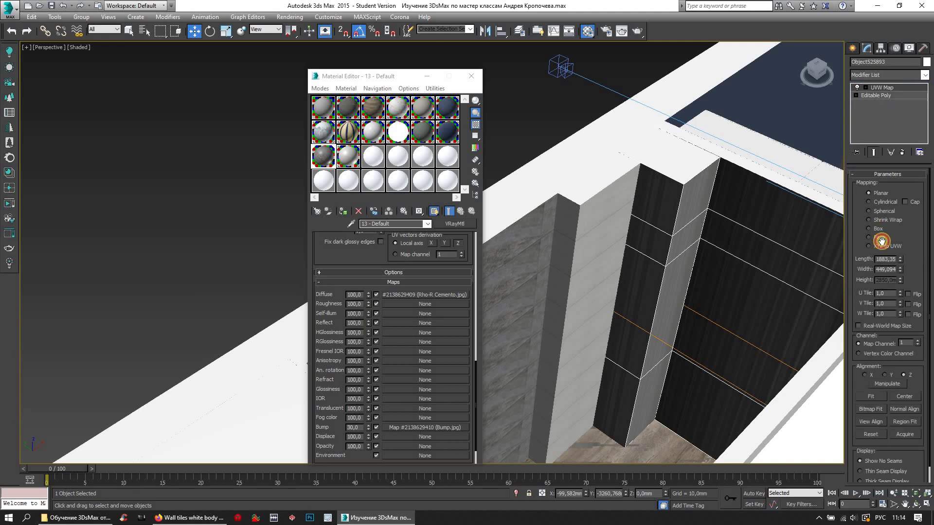
pyautogui.click(878, 229)
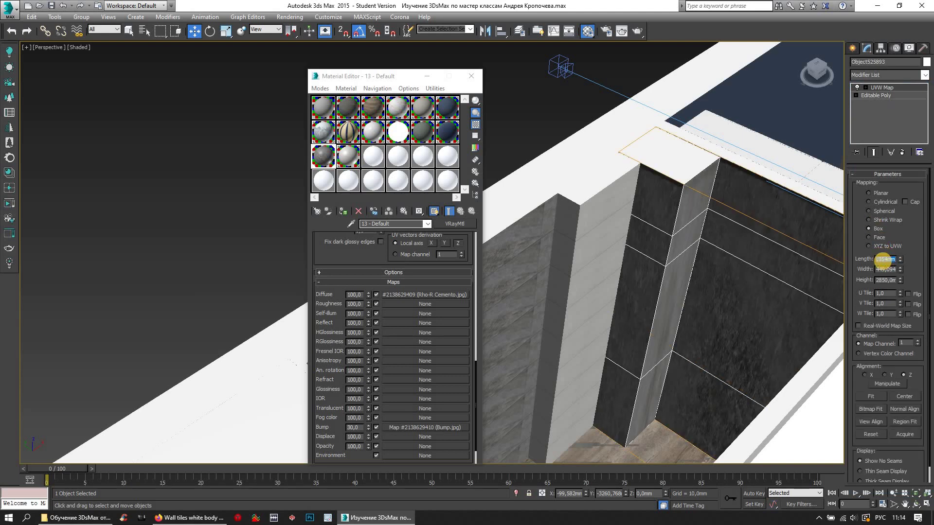
pyautogui.click(887, 259)
pyautogui.write('500')
pyautogui.press('Tab')
pyautogui.write('9')
pyautogui.write('0')
pyautogui.press('Tab')
pyautogui.press('Return')
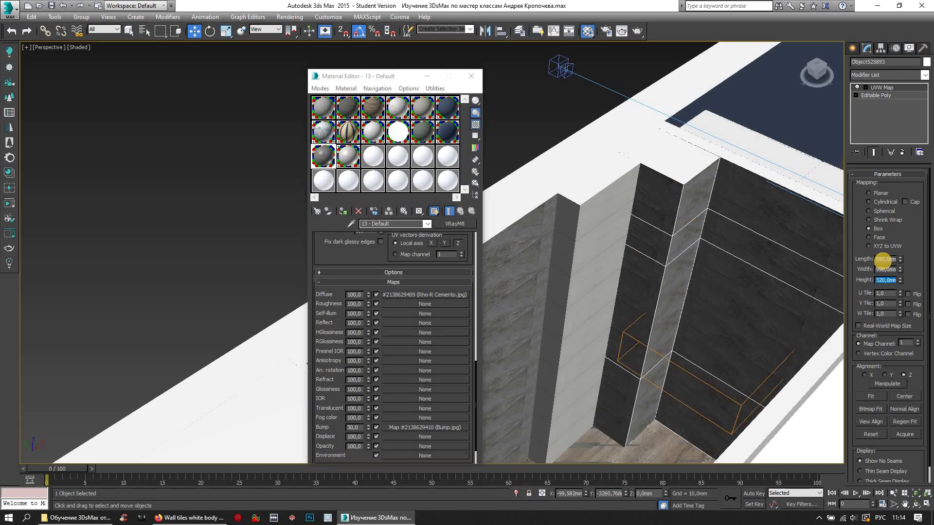
# Move the mapping gizmo to slide the tile pattern along the wall
pyautogui.scroll(3, 659, 208)
pyautogui.scroll(3, 642, 233)
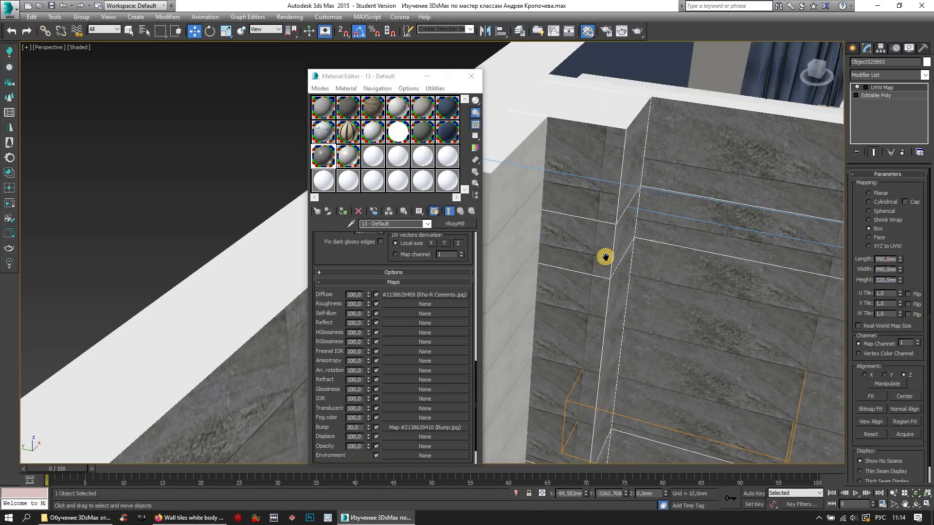
pyautogui.scroll(3, 604, 257)
pyautogui.moveTo(650, 198)
pyautogui.mouseDown(button='middle')
pyautogui.moveTo(730, 178)
pyautogui.moveTo(716, 166)
pyautogui.mouseUp(button='middle')
pyautogui.click(902, 88)
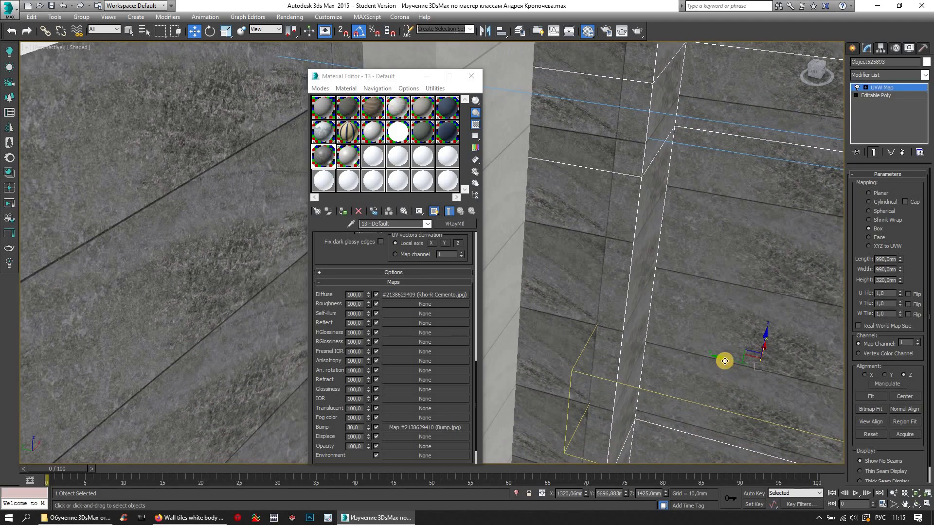
pyautogui.moveTo(734, 362); pyautogui.dragTo(757, 366)
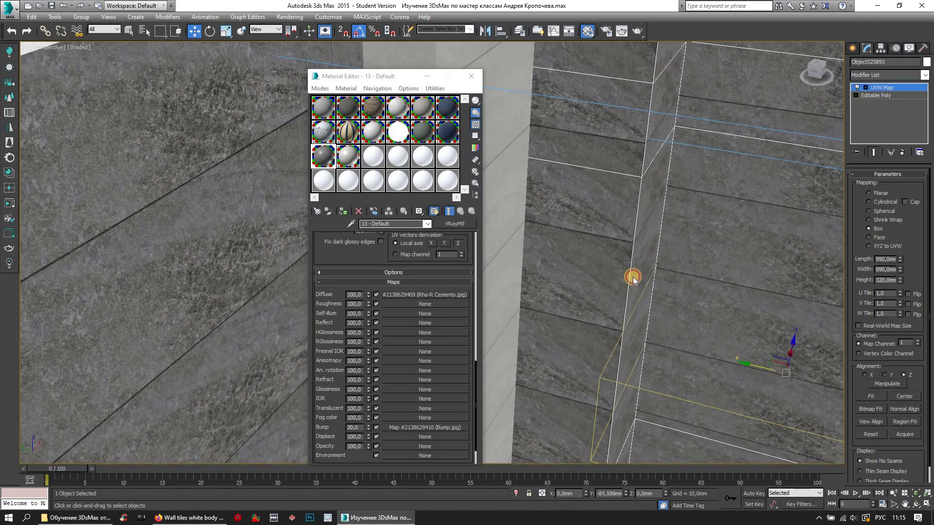
# Orbit to inspect the tiled wall and the grey wall by the door
pyautogui.scroll(2, 631, 249)
pyautogui.scroll(2, 653, 217)
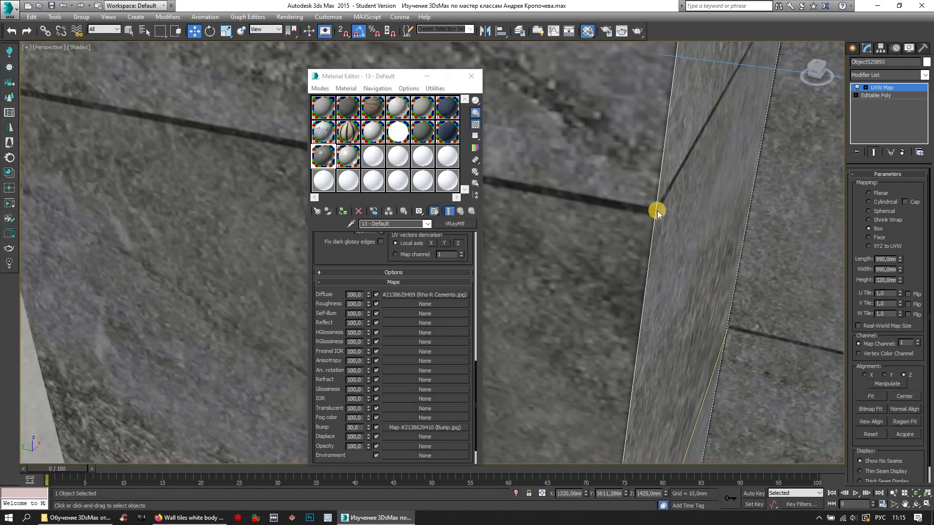
pyautogui.scroll(2, 657, 210)
pyautogui.moveTo(641, 242)
pyautogui.keyDown('alt'); pyautogui.mouseDown(button='middle')
pyautogui.moveTo(636, 234)
pyautogui.moveTo(562, 297)
pyautogui.moveTo(624, 294)
pyautogui.mouseUp(button='middle'); pyautogui.keyUp('alt')
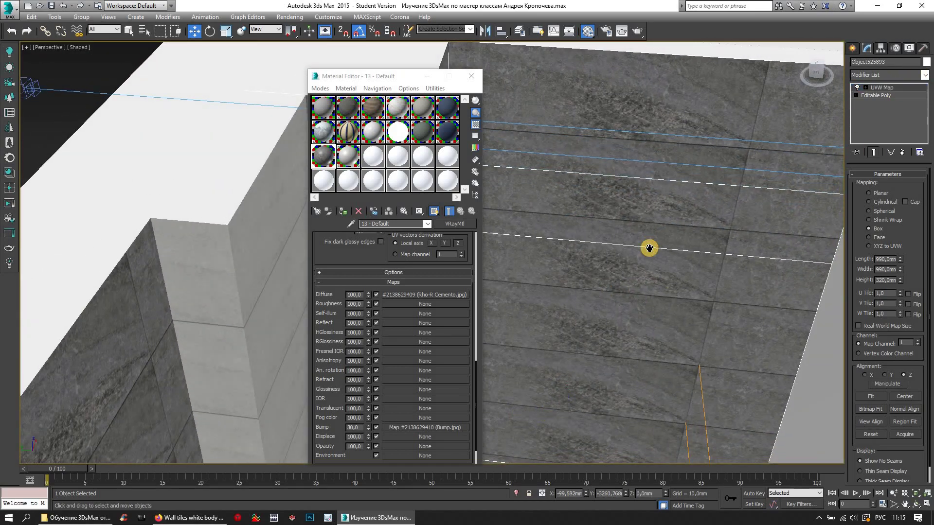
pyautogui.scroll(-5, 681, 248)
pyautogui.moveTo(711, 253)
pyautogui.keyDown('alt'); pyautogui.mouseDown(button='middle')
pyautogui.moveTo(673, 253)
pyautogui.moveTo(702, 255)
pyautogui.moveTo(656, 216)
pyautogui.mouseUp(button='middle'); pyautogui.keyUp('alt')
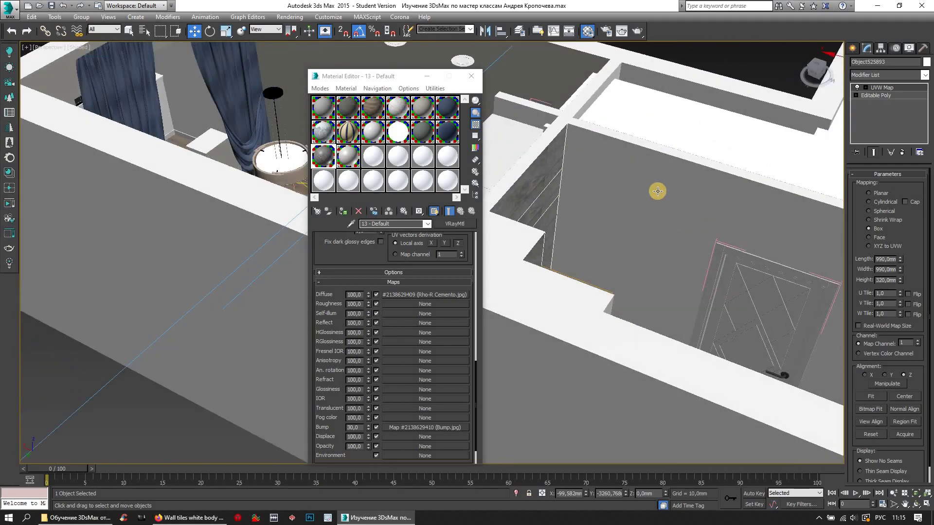
# Review the tile product and Scandinavian bathroom reference pages, then select the door wall
pyautogui.click(219, 518)
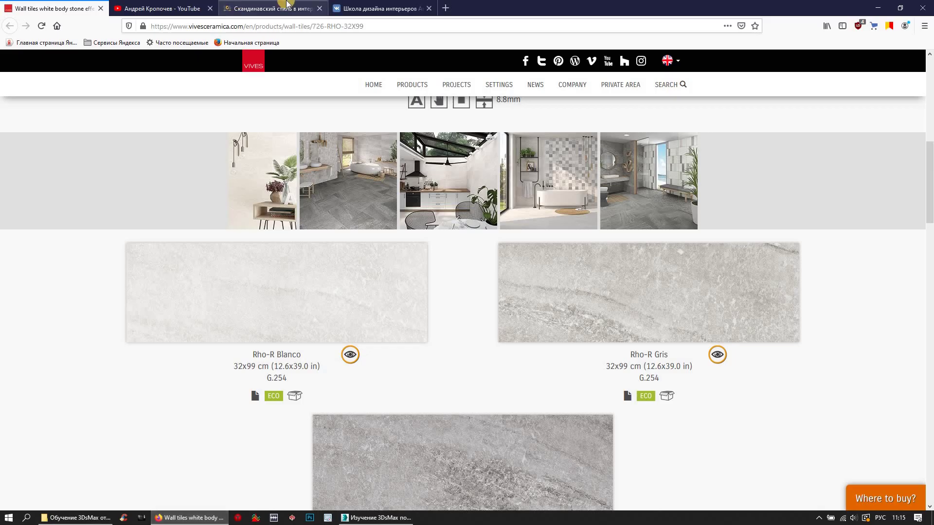
pyautogui.hotkey('ctrl', 'Tab')
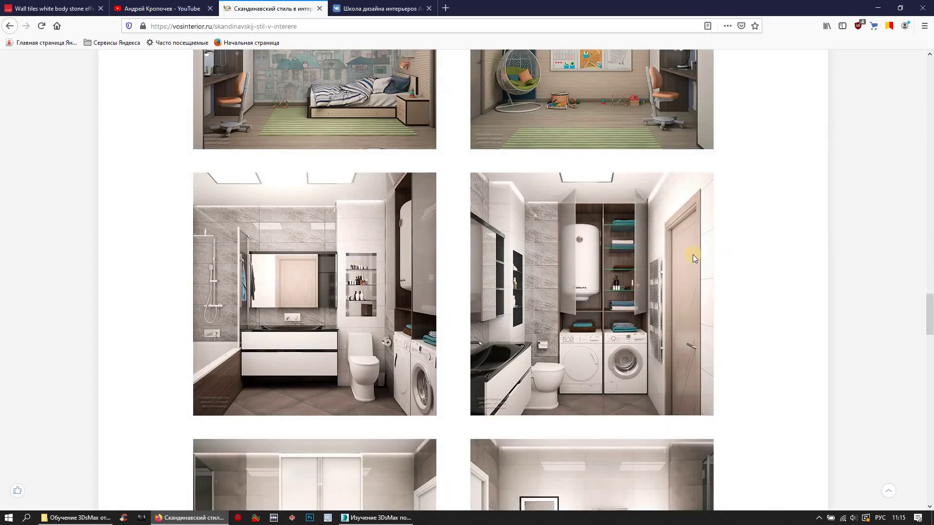
pyautogui.click(360, 517)
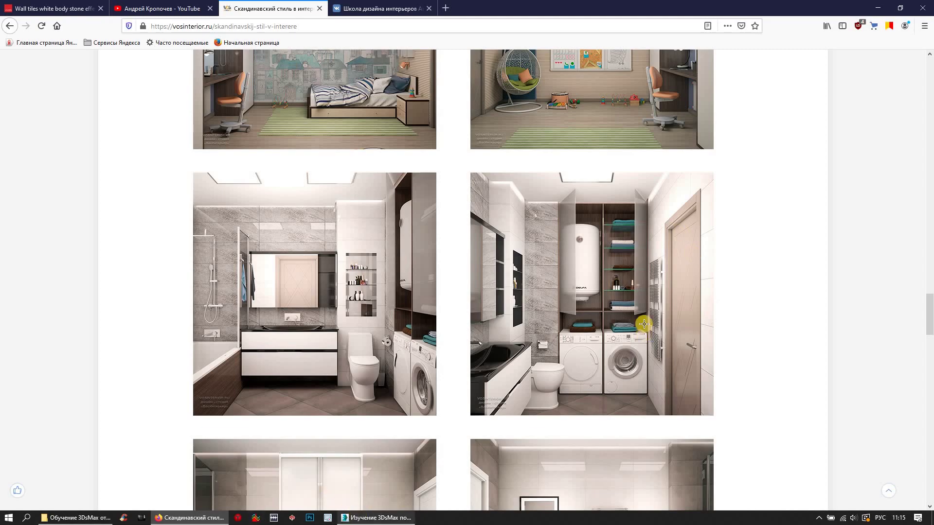
pyautogui.click(647, 211)
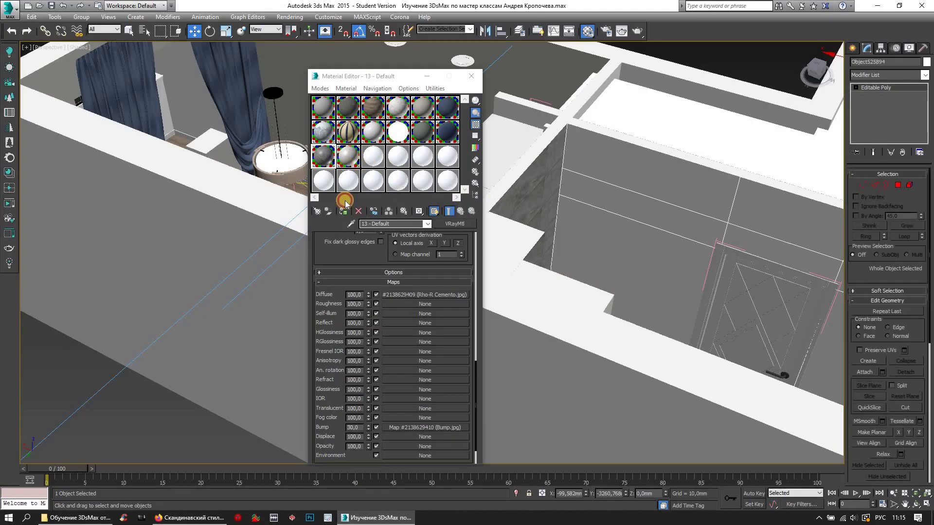
# Give the door wall the light tile material and a UVW Map 990 mm wide
pyautogui.click(348, 170)
pyautogui.click(343, 211)
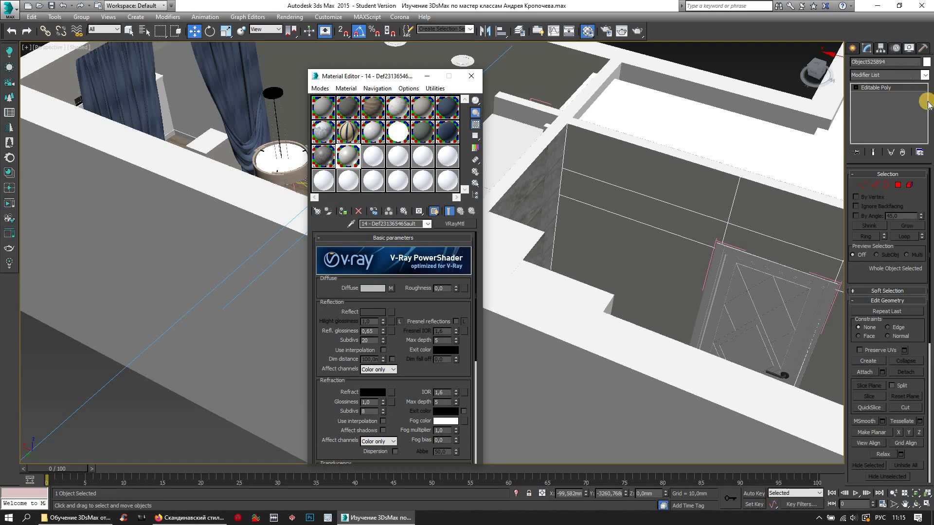
pyautogui.click(925, 75)
pyautogui.scroll(-10, 896, 433)
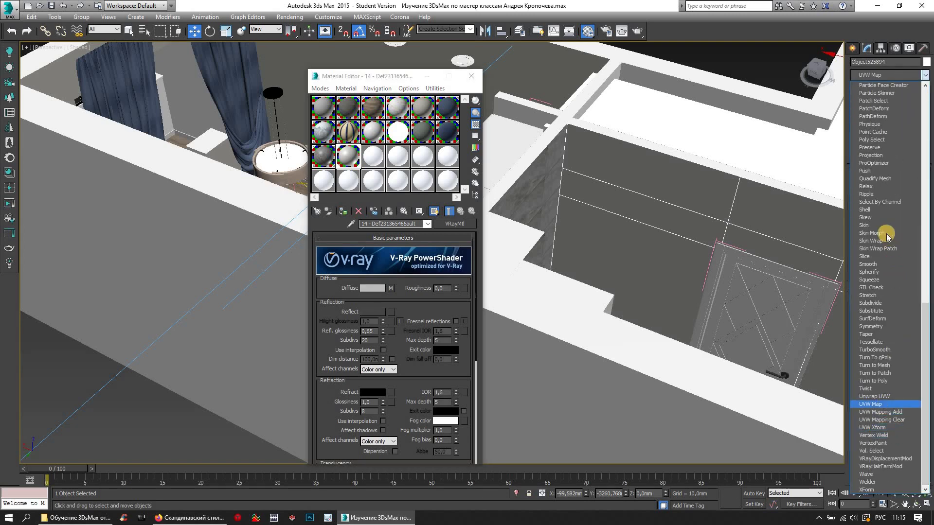
pyautogui.press('Return')
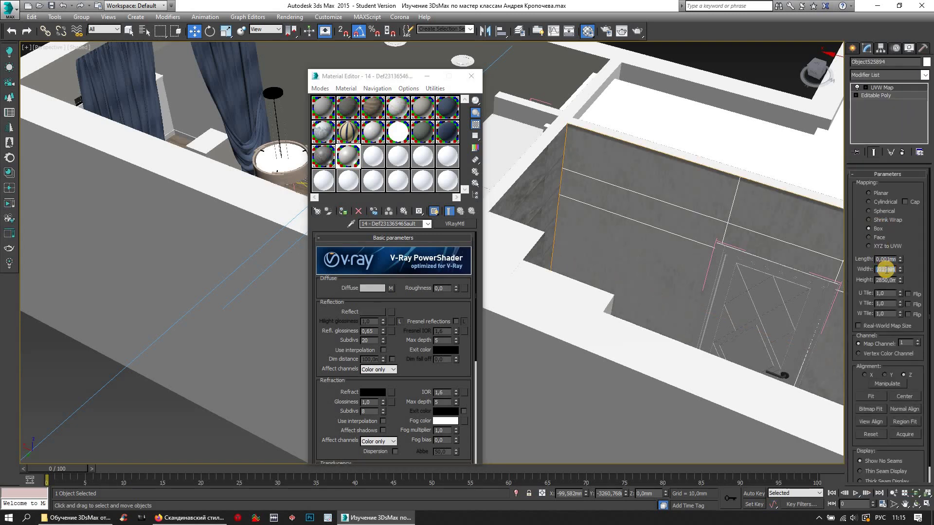
pyautogui.press('Tab')
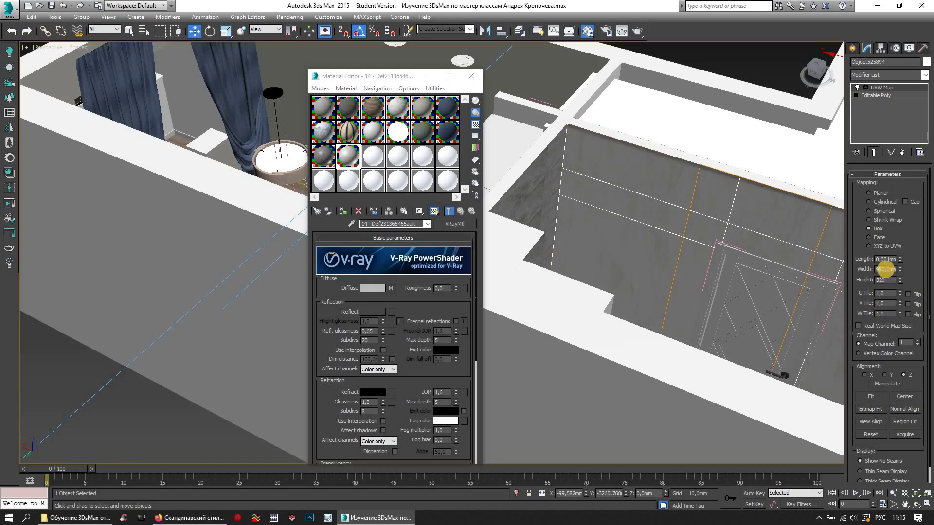
# Show the mapping gizmo and orbit to check the tiles on the door wall
pyautogui.moveTo(723, 236)
pyautogui.keyDown('alt'); pyautogui.mouseDown(button='middle')
pyautogui.moveTo(756, 240)
pyautogui.moveTo(634, 253)
pyautogui.moveTo(754, 254)
pyautogui.moveTo(726, 251)
pyautogui.mouseUp(button='middle'); pyautogui.keyUp('alt')
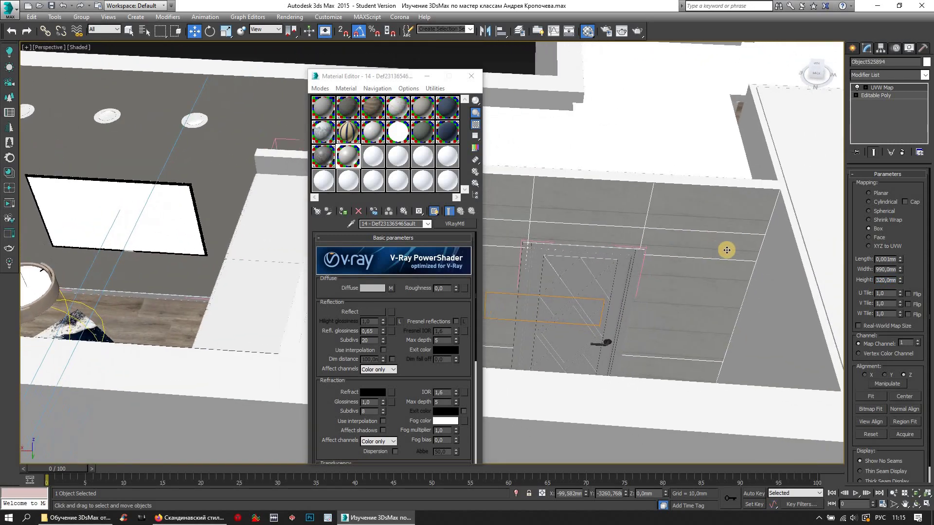
pyautogui.scroll(3, 764, 251)
pyautogui.click(894, 88)
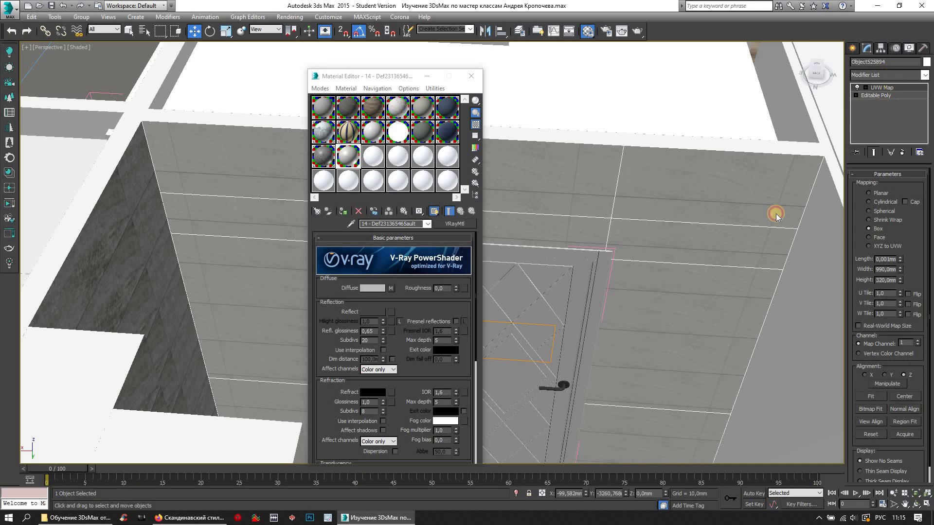
pyautogui.scroll(-2, 757, 219)
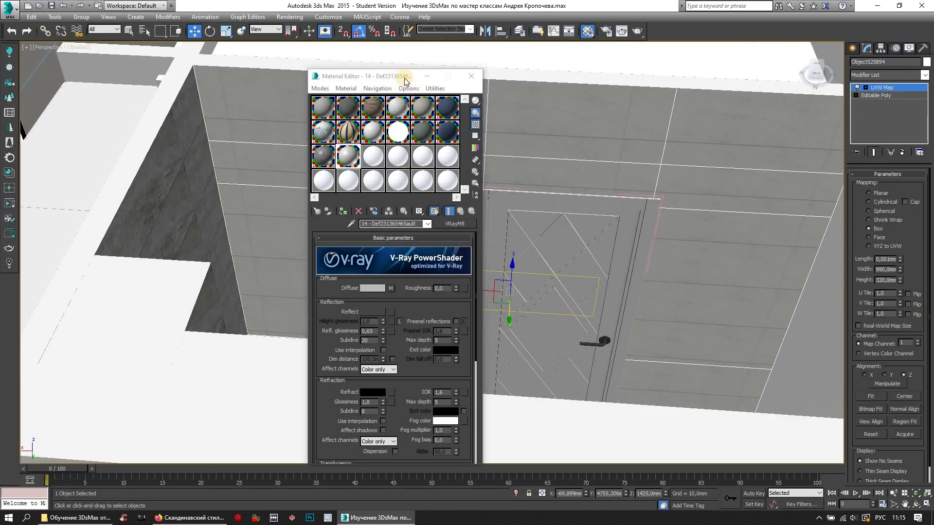
pyautogui.moveTo(405, 83); pyautogui.dragTo(285, 83)
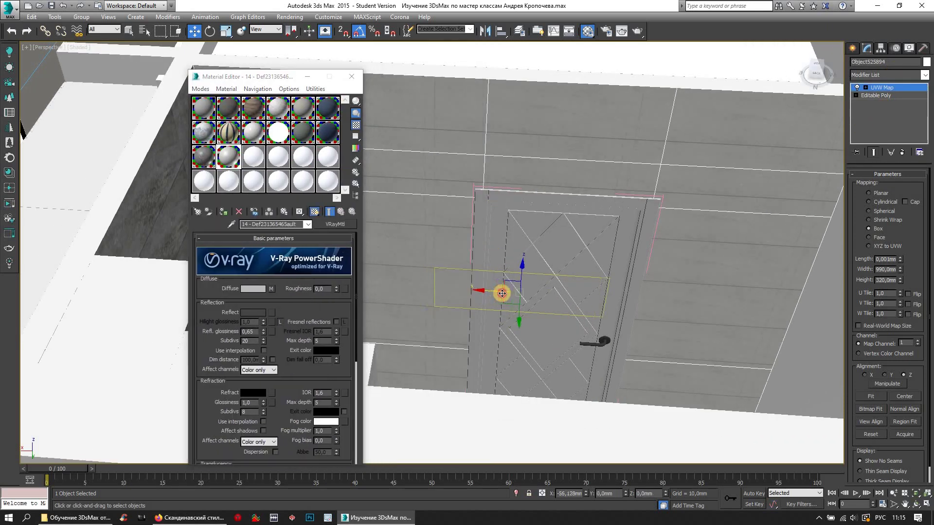
pyautogui.scroll(3, 822, 244)
pyautogui.scroll(1, 822, 243)
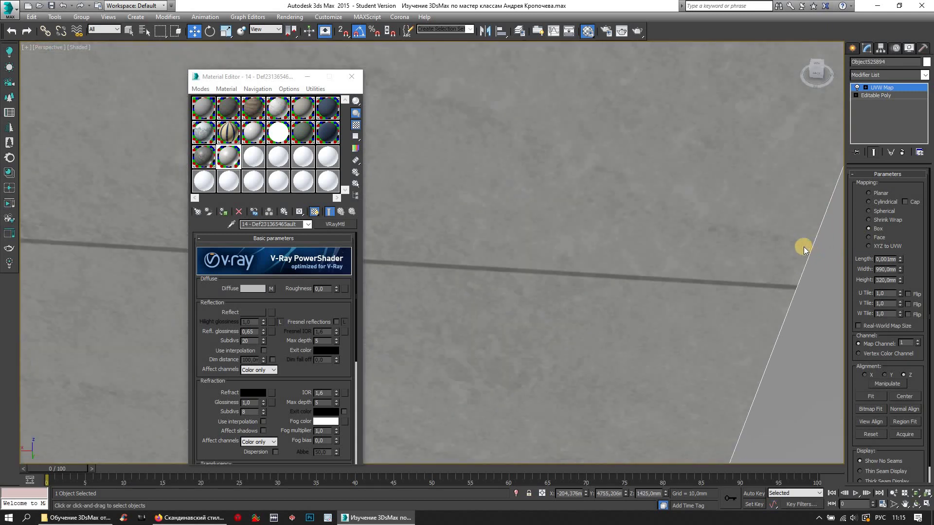
pyautogui.scroll(-5, 807, 246)
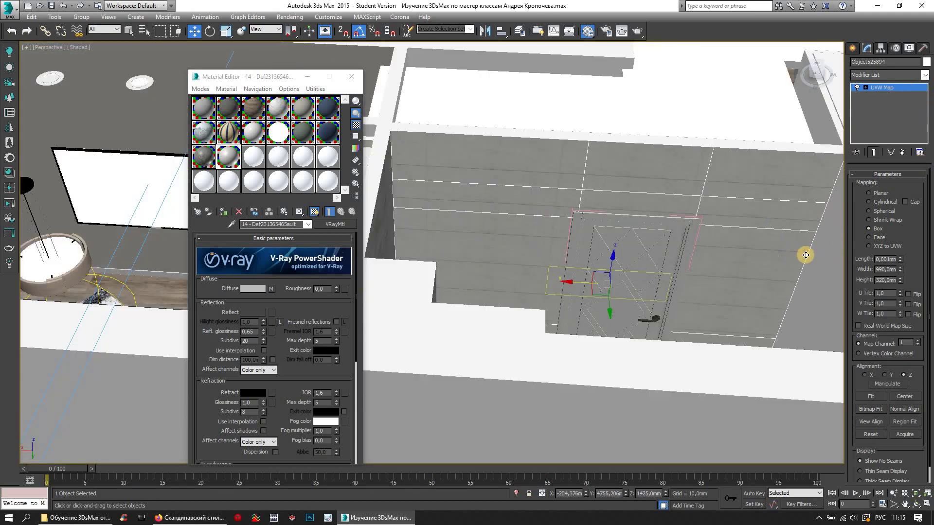
# Review the room from high angles, then select the stepped wall block and concrete tile material
pyautogui.click(772, 261)
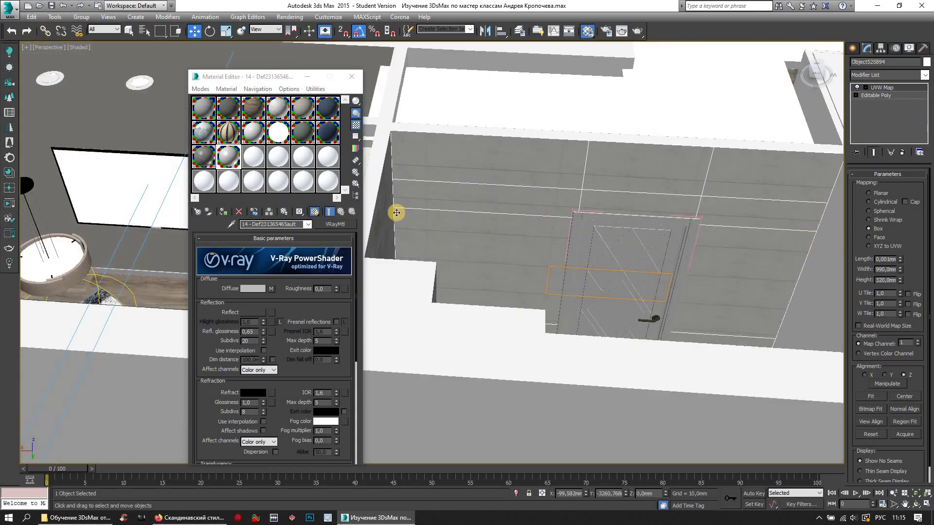
pyautogui.scroll(-3, 464, 199)
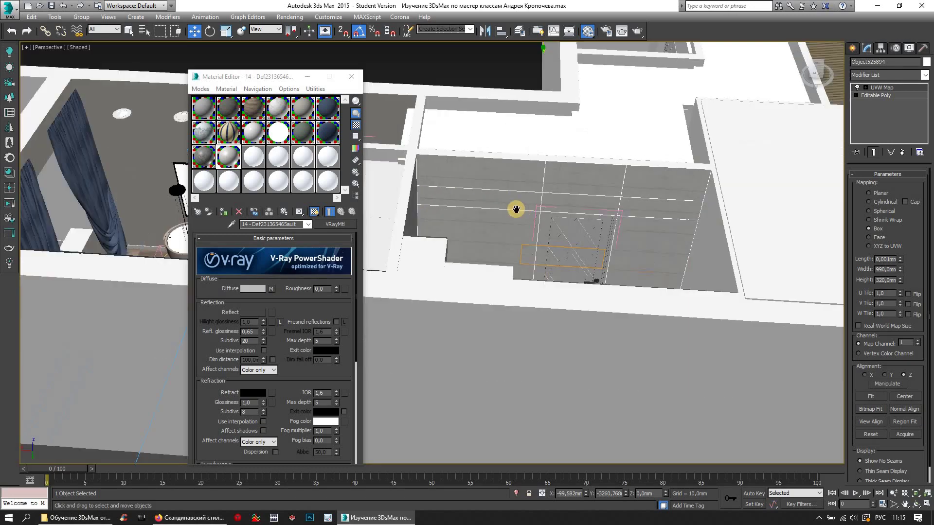
pyautogui.moveTo(521, 235)
pyautogui.keyDown('alt'); pyautogui.mouseDown(button='middle')
pyautogui.moveTo(578, 263)
pyautogui.moveTo(613, 265)
pyautogui.mouseUp(button='middle'); pyautogui.keyUp('alt')
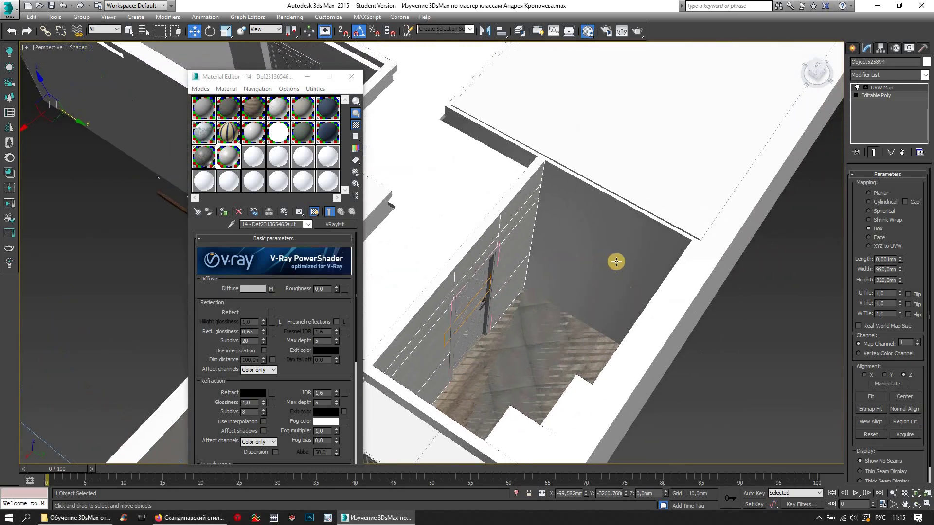
pyautogui.scroll(2, 554, 218)
pyautogui.keyDown('alt'); pyautogui.moveTo(545, 212); pyautogui.dragTo(608, 205, button='middle'); pyautogui.keyUp('alt')
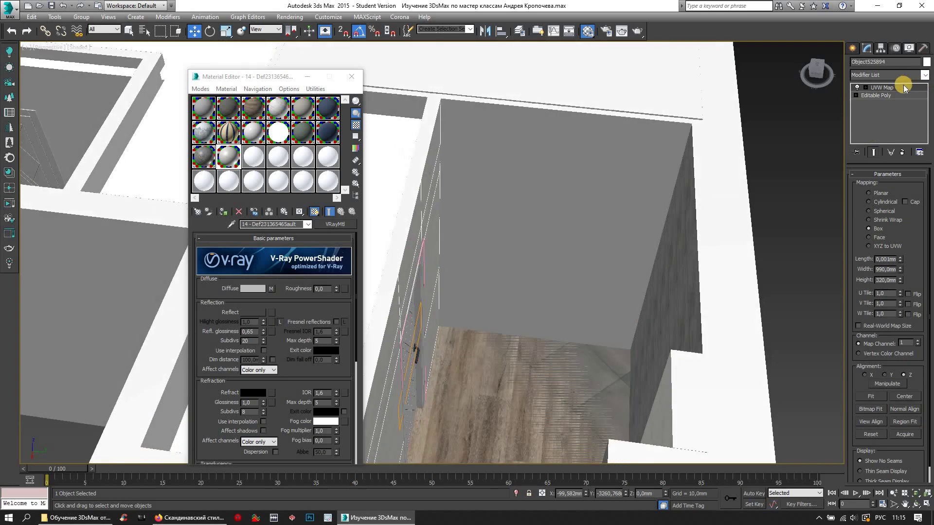
pyautogui.click(564, 210)
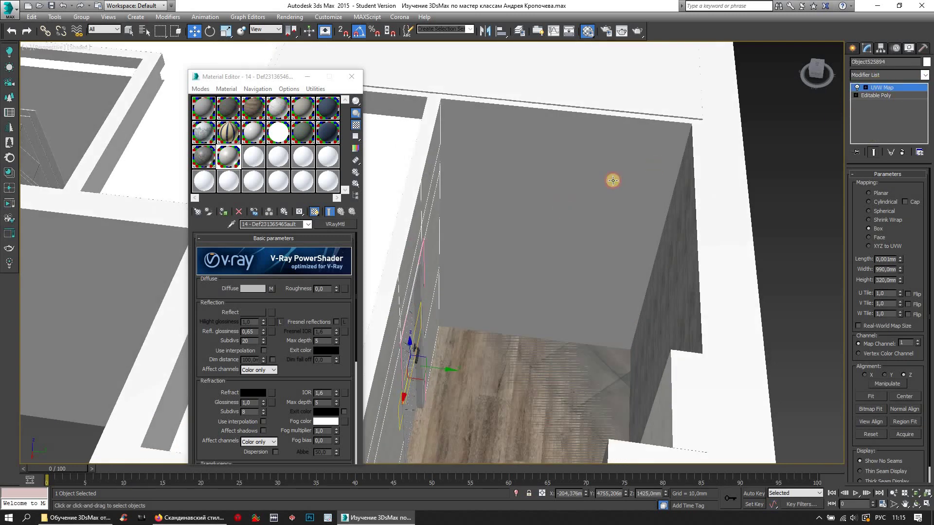
pyautogui.click(440, 216)
pyautogui.click(223, 212)
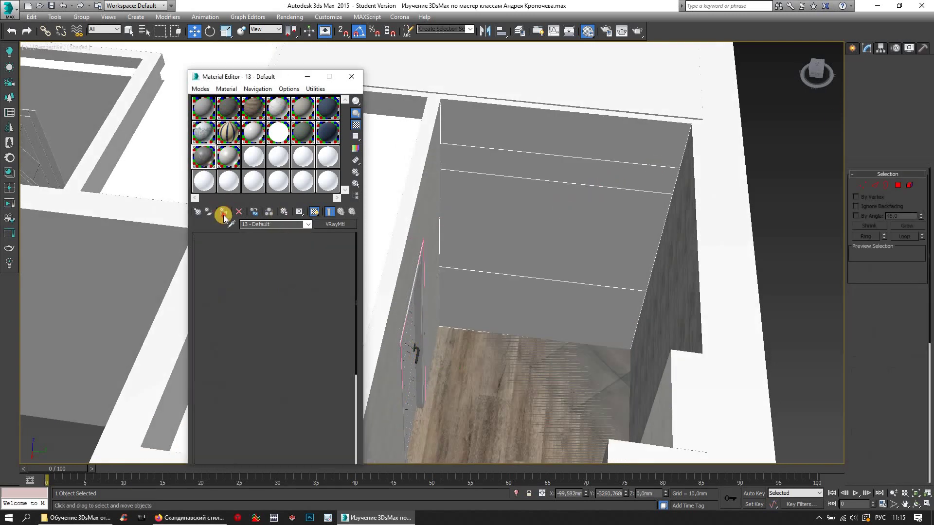
# Apply the concrete tile to the stepped block with a Box UVW Map of 990 × 320 mm
pyautogui.click(925, 74)
pyautogui.scroll(-5, 905, 413)
pyautogui.click(887, 355)
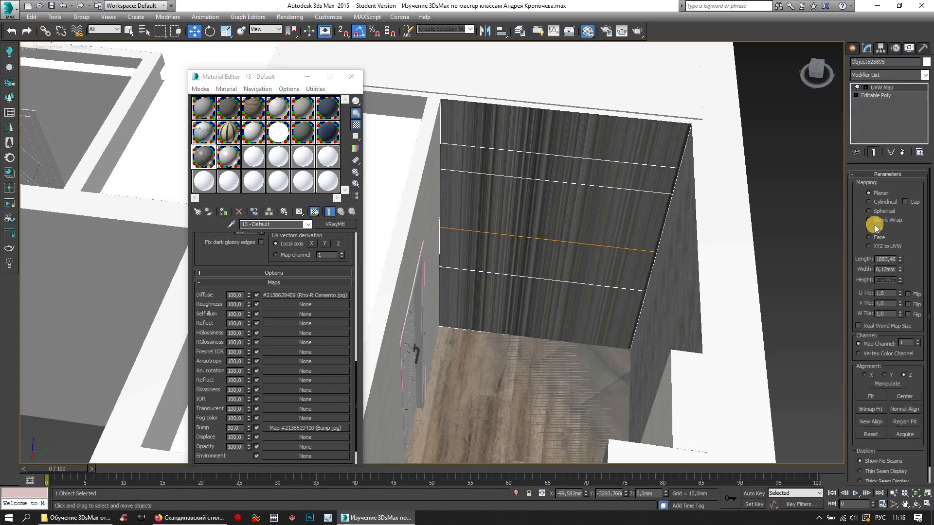
pyautogui.click(875, 229)
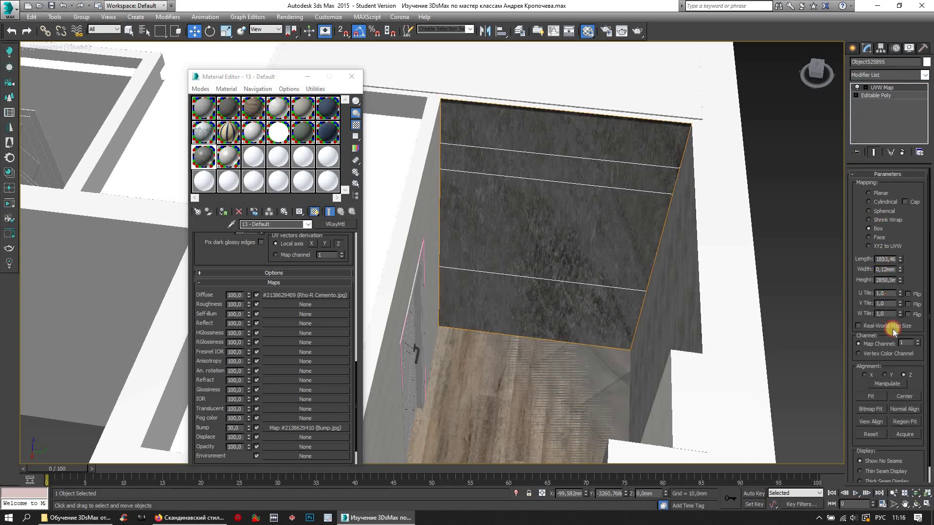
pyautogui.write('990')
pyautogui.press('Tab')
pyautogui.write('320')
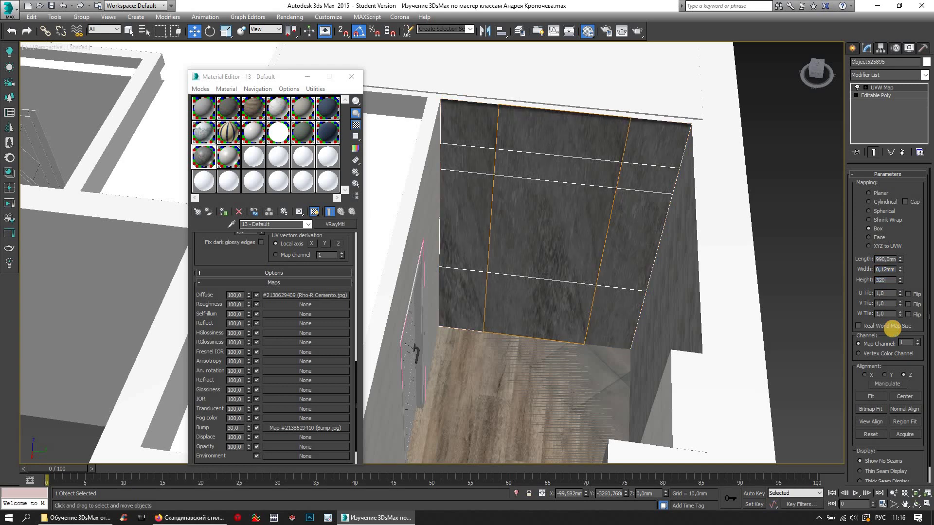
pyautogui.press('Return')
# Close the Material Editor and orbit out to view the whole room and bed
pyautogui.scroll(2, 561, 182)
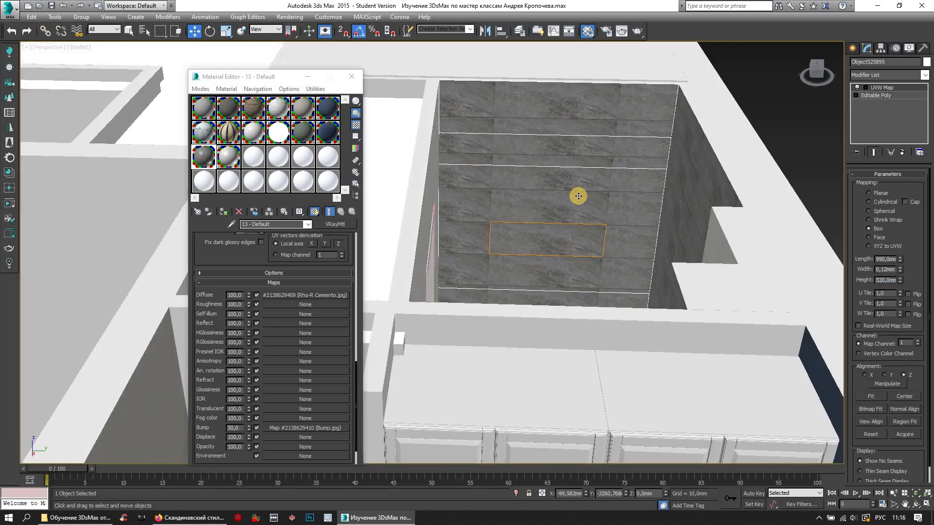
pyautogui.scroll(2, 578, 194)
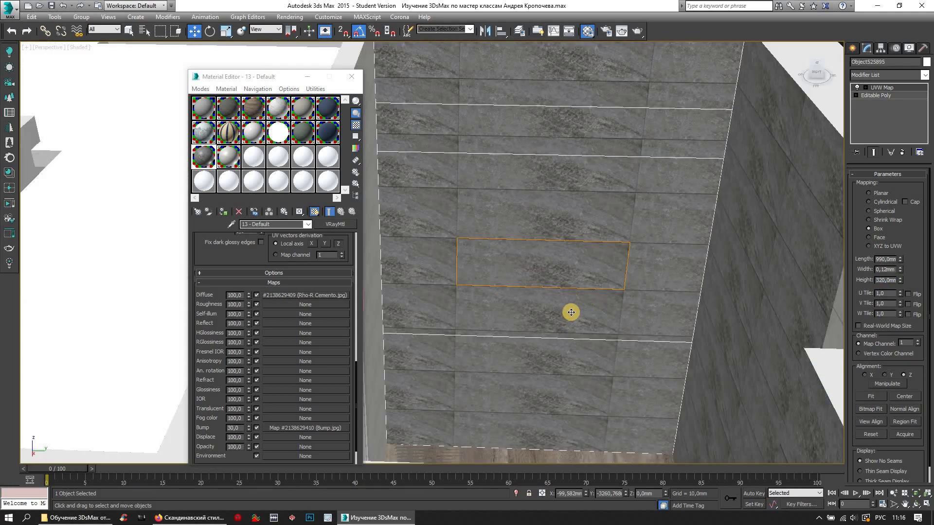
pyautogui.moveTo(590, 273)
pyautogui.keyDown('alt'); pyautogui.mouseDown(button='middle')
pyautogui.moveTo(744, 196)
pyautogui.moveTo(653, 250)
pyautogui.moveTo(277, 98)
pyautogui.moveTo(338, 79)
pyautogui.mouseUp(button='middle'); pyautogui.keyUp('alt')
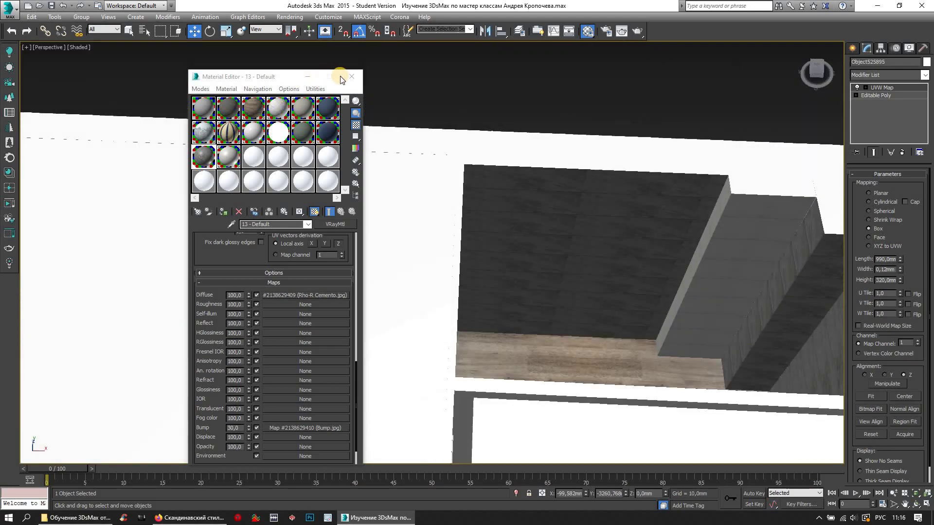
pyautogui.press('m')
pyautogui.moveTo(415, 203)
pyautogui.keyDown('alt'); pyautogui.mouseDown(button='middle')
pyautogui.moveTo(432, 224)
pyautogui.moveTo(426, 307)
pyautogui.mouseUp(button='middle'); pyautogui.keyUp('alt')
pyautogui.scroll(3, 426, 307)
pyautogui.scroll(-3, 423, 282)
pyautogui.keyDown('alt'); pyautogui.moveTo(422, 271); pyautogui.dragTo(446, 267, button='middle'); pyautogui.keyUp('alt')
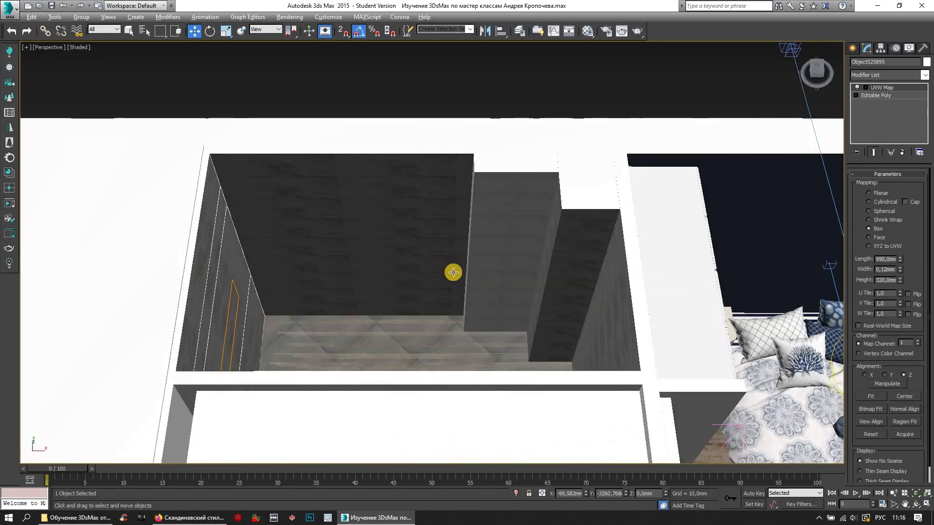
pyautogui.scroll(3, 477, 272)
pyautogui.moveTo(508, 280)
pyautogui.keyDown('alt'); pyautogui.mouseDown(button='middle')
pyautogui.moveTo(453, 285)
pyautogui.moveTo(472, 272)
pyautogui.moveTo(281, 229)
pyautogui.mouseUp(button='middle'); pyautogui.keyUp('alt')
pyautogui.scroll(-3, 449, 285)
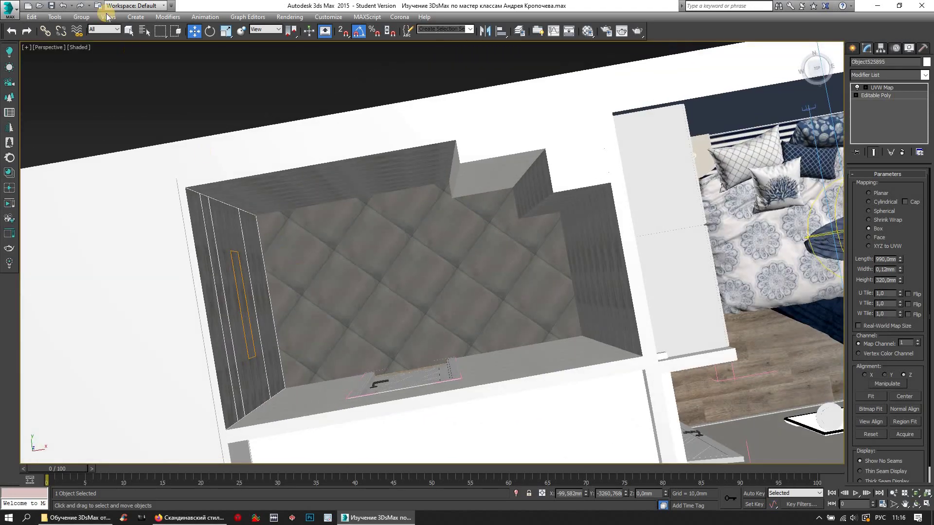
pyautogui.click(14, 15)
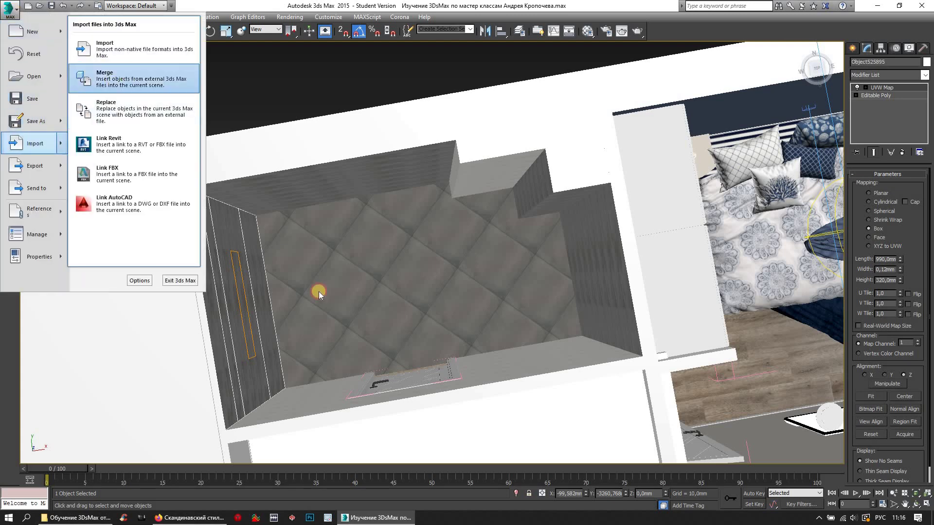
# Start a Merge and browse to the vanna bathtub folder in C:\3DsMax's tutorial course
pyautogui.moveTo(35, 143)
pyautogui.click(112, 70)
pyautogui.click(27, 148)
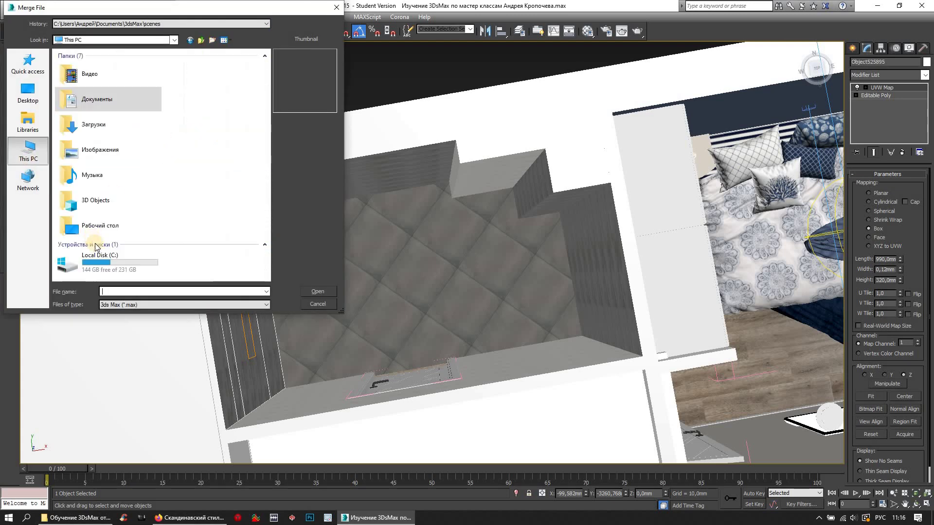
pyautogui.doubleClick(92, 257)
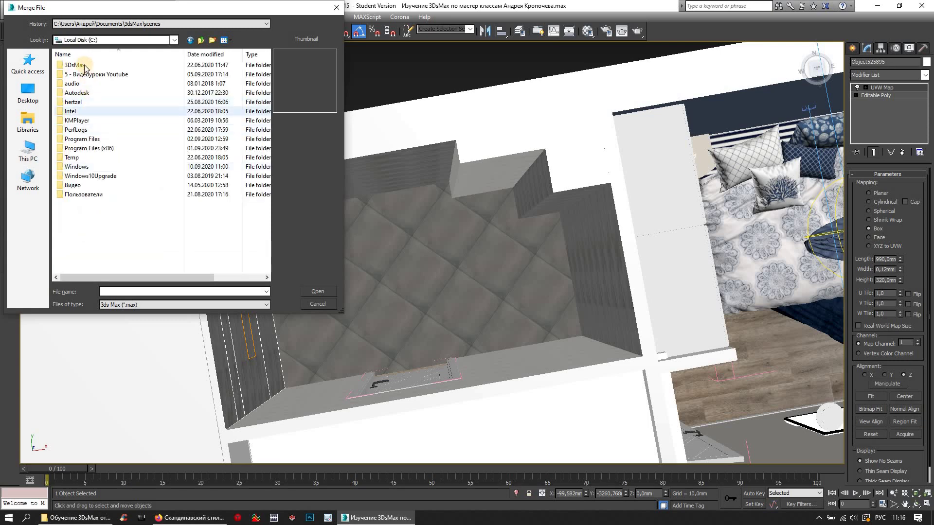
pyautogui.doubleClick(74, 65)
pyautogui.click(83, 93)
pyautogui.doubleClick(83, 93)
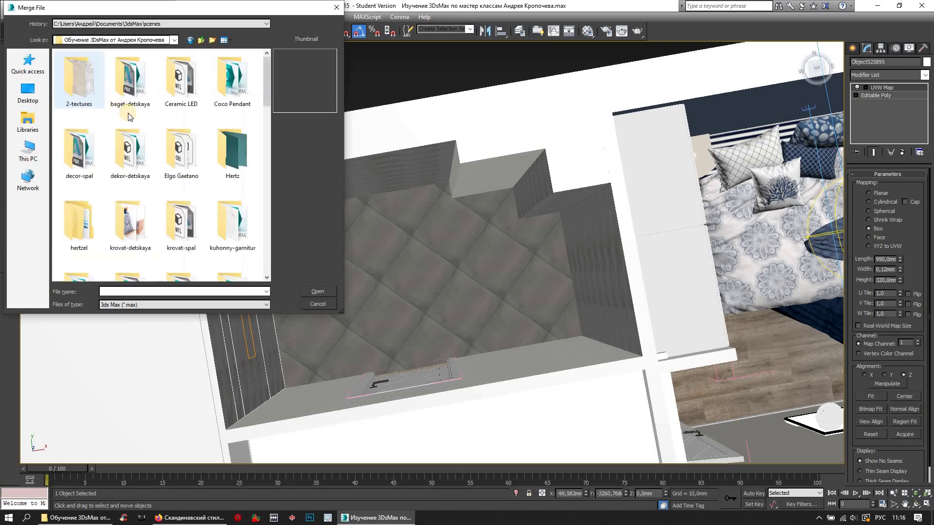
pyautogui.scroll(-3, 154, 137)
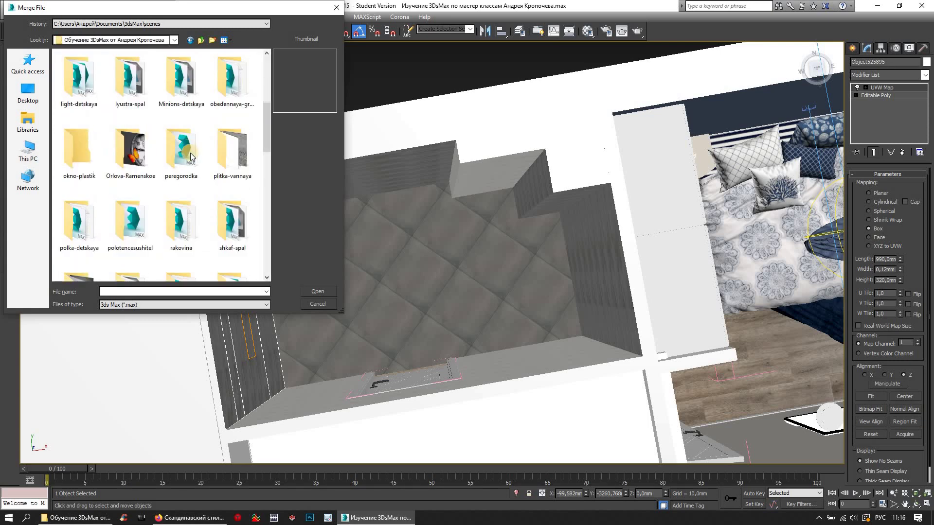
pyautogui.scroll(-2, 205, 189)
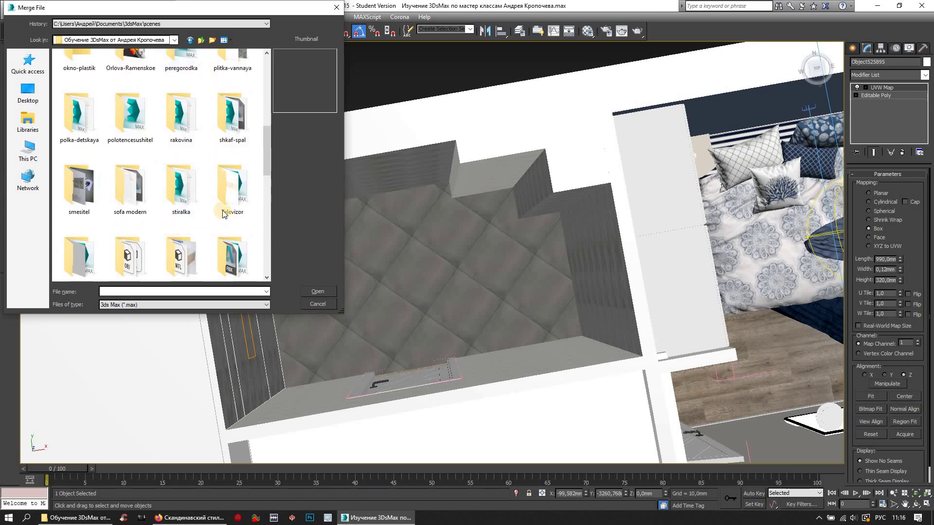
pyautogui.scroll(-2, 204, 195)
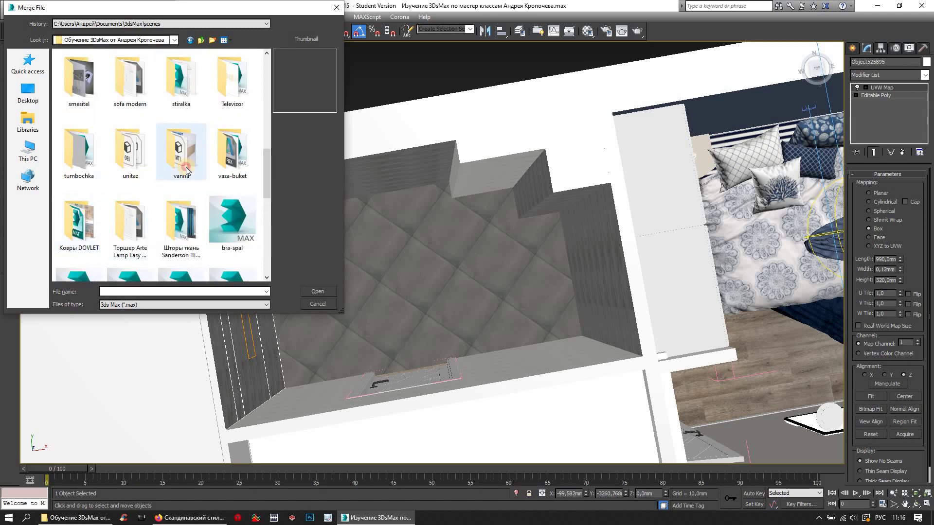
pyautogui.doubleClick(186, 170)
# Pick DURASTYLE 700297 and select all its objects for merging
pyautogui.click(90, 73)
pyautogui.click(91, 66)
pyautogui.click(90, 74)
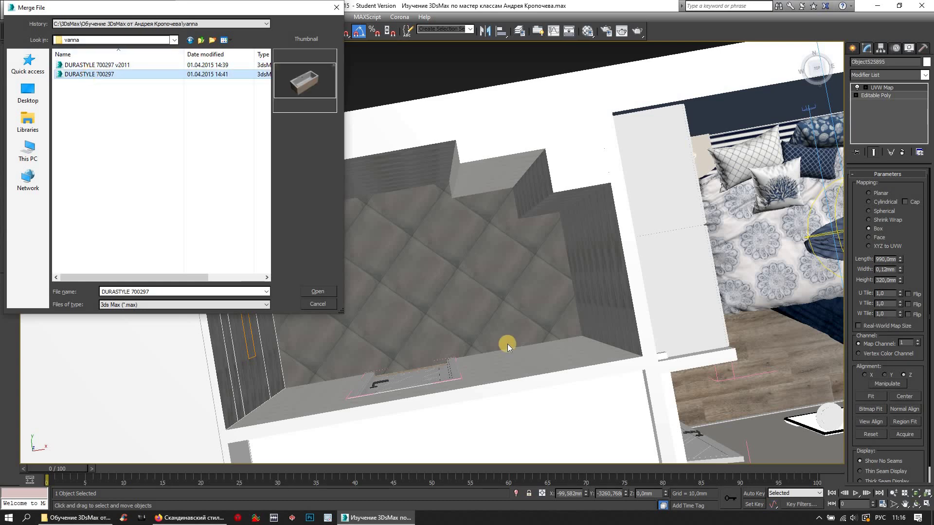
pyautogui.hotkey('ctrl', 'a')
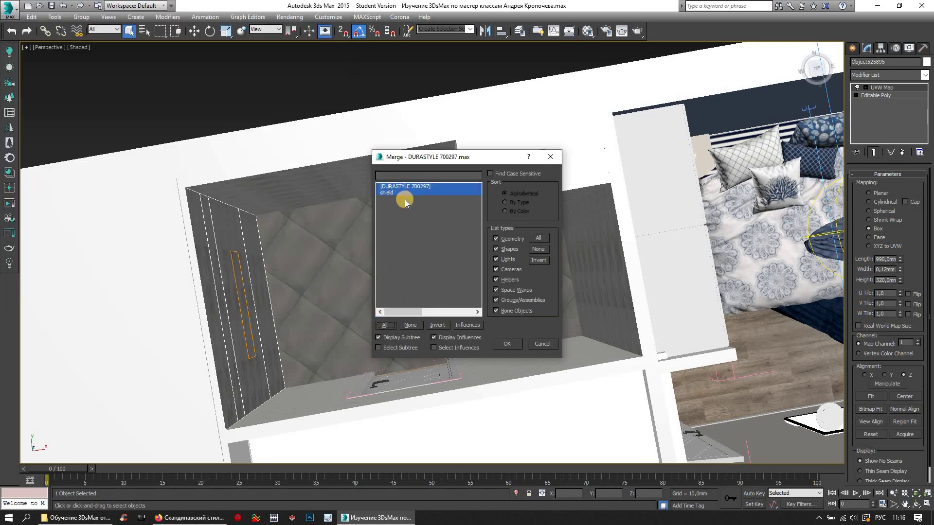
pyautogui.click(509, 344)
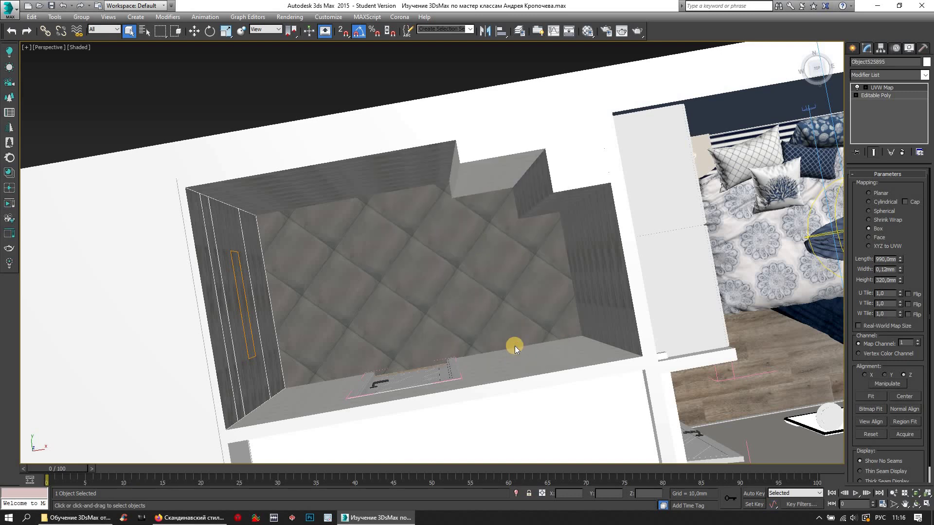
# In the four-view layout, move the merged bathtub into the bathroom
pyautogui.click(926, 505)
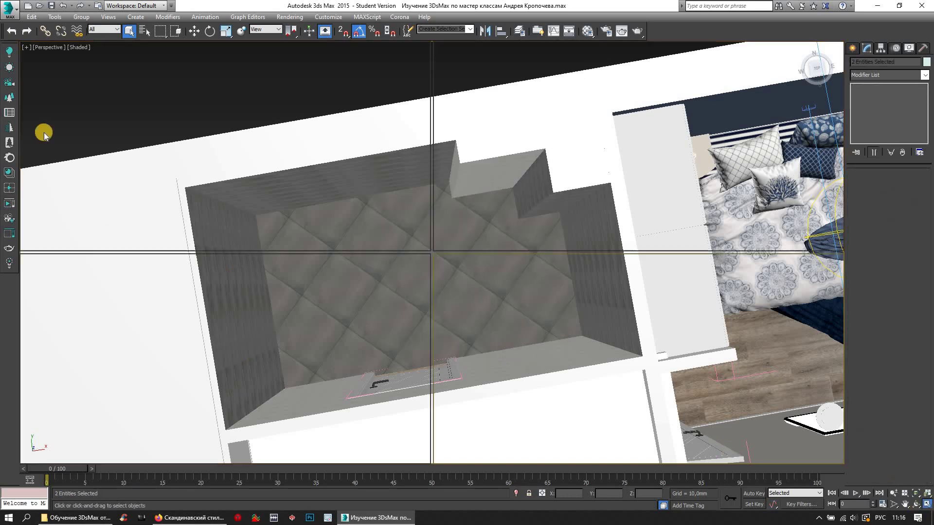
pyautogui.scroll(-2, 174, 129)
pyautogui.click(194, 31)
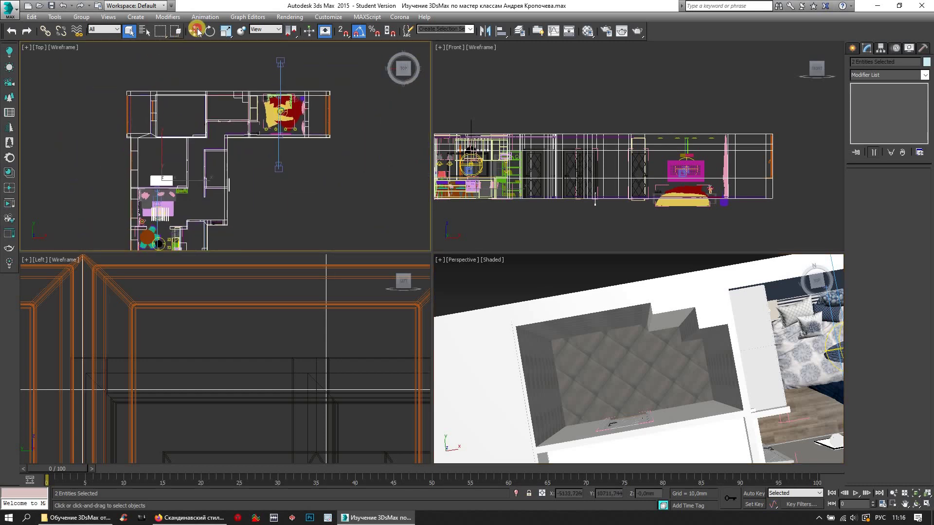
pyautogui.moveTo(175, 165); pyautogui.dragTo(260, 87)
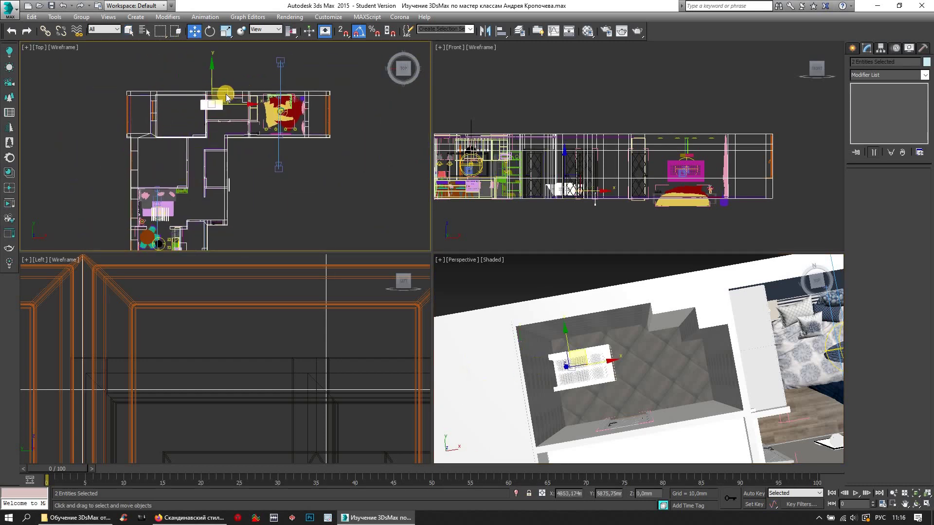
pyautogui.scroll(10, 272, 93)
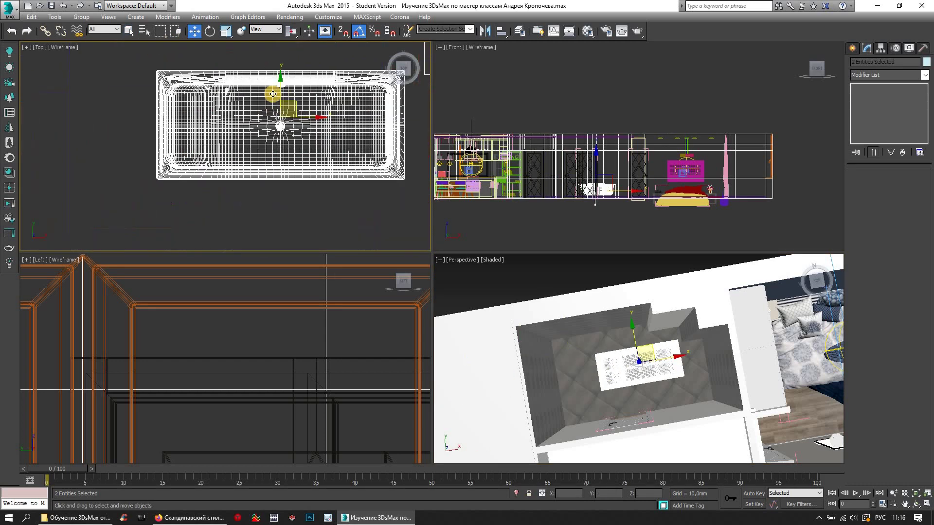
# Rotate the bathtub about 90° on Z and slide it against the left wall
pyautogui.click(210, 31)
pyautogui.scroll(-4, 277, 108)
pyautogui.moveTo(277, 108); pyautogui.dragTo(246, 56)
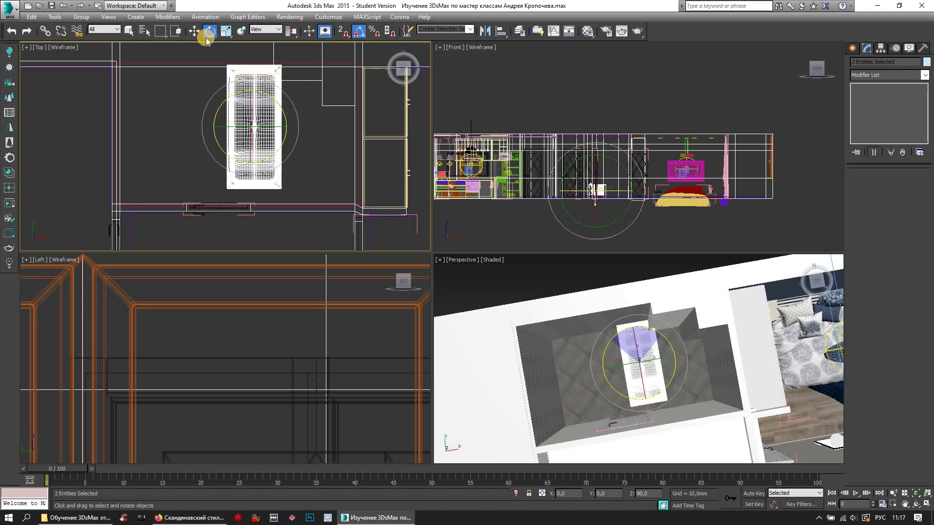
pyautogui.click(194, 30)
pyautogui.moveTo(248, 115); pyautogui.dragTo(142, 121)
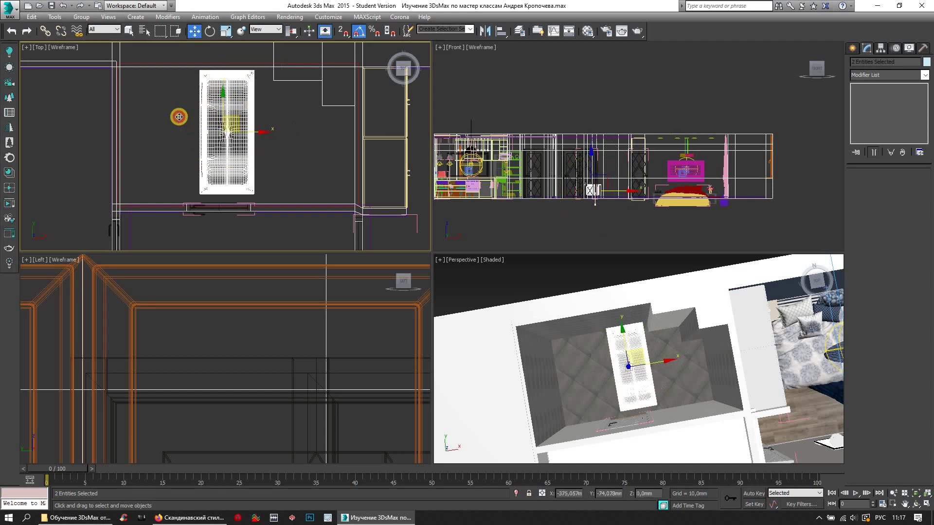
pyautogui.scroll(3, 515, 363)
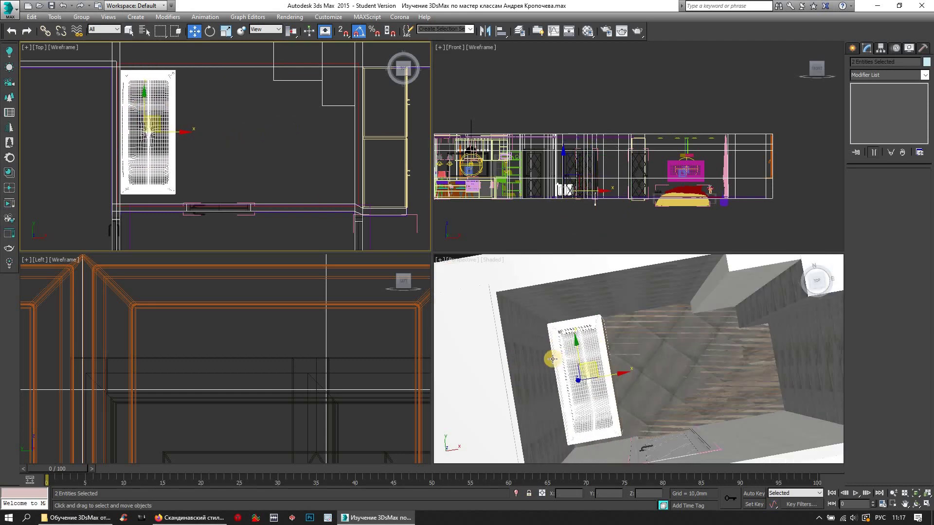
# Maximize the perspective view and orbit around to inspect the bathtub
pyautogui.click(927, 506)
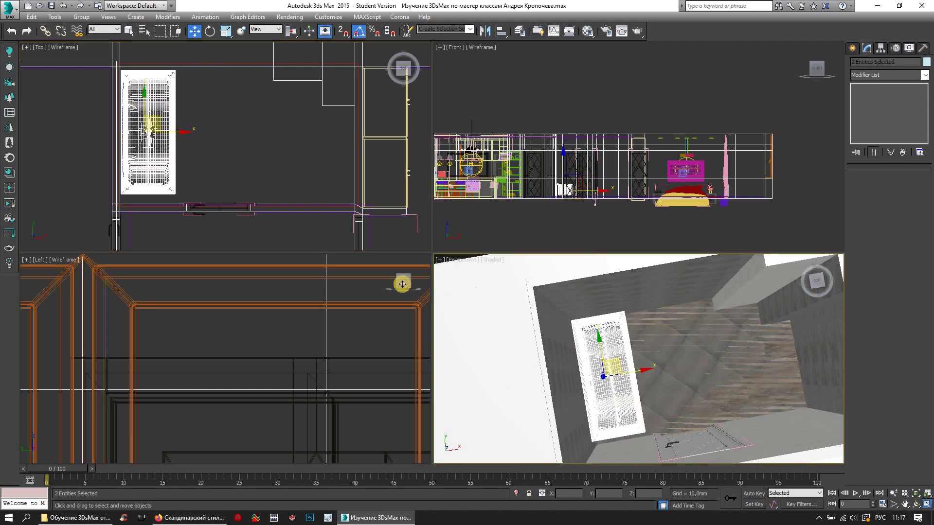
pyautogui.keyDown('alt'); pyautogui.moveTo(284, 251); pyautogui.dragTo(312, 229, button='middle'); pyautogui.keyUp('alt')
pyautogui.scroll(5, 358, 194)
pyautogui.scroll(-3, 358, 194)
pyautogui.scroll(-3, 376, 204)
pyautogui.scroll(-5, 396, 246)
pyautogui.scroll(3, 467, 263)
pyautogui.keyDown('alt'); pyautogui.moveTo(444, 259); pyautogui.dragTo(257, 91, button='middle'); pyautogui.keyUp('alt')
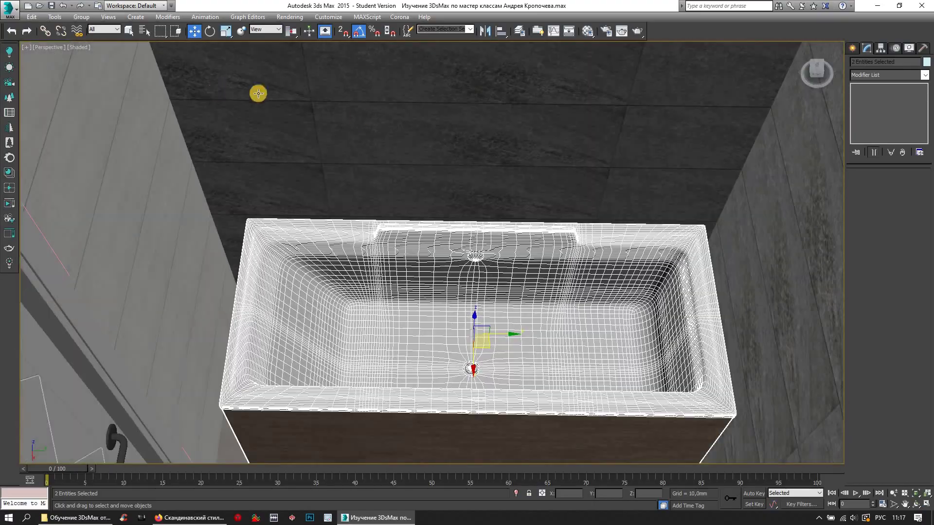
pyautogui.keyDown('alt'); pyautogui.moveTo(552, 306); pyautogui.dragTo(483, 361, button='middle'); pyautogui.keyUp('alt')
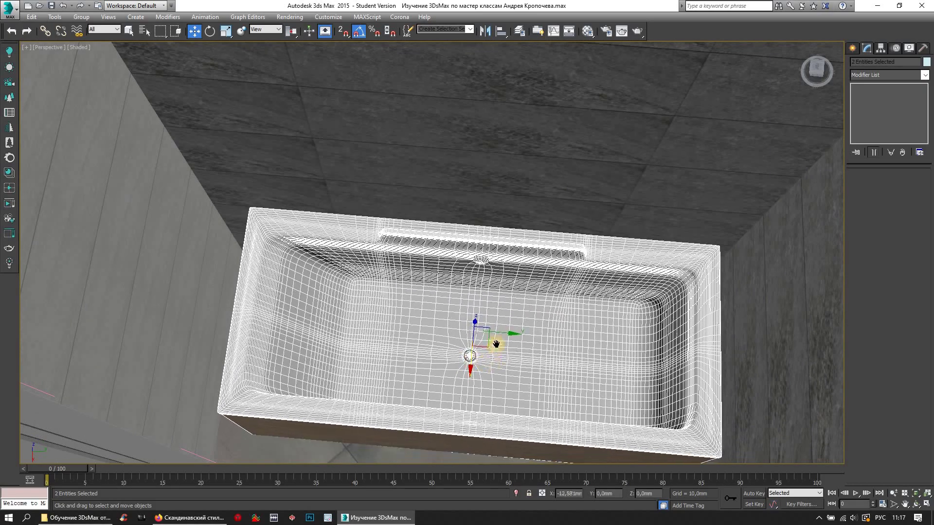
pyautogui.scroll(-3, 519, 336)
pyautogui.moveTo(519, 336)
pyautogui.keyDown('alt'); pyautogui.mouseDown(button='middle')
pyautogui.moveTo(518, 361)
pyautogui.moveTo(508, 334)
pyautogui.mouseUp(button='middle'); pyautogui.keyUp('alt')
# Nudge the bathtub sideways along Y and make the Top view active
pyautogui.moveTo(503, 336); pyautogui.dragTo(499, 337)
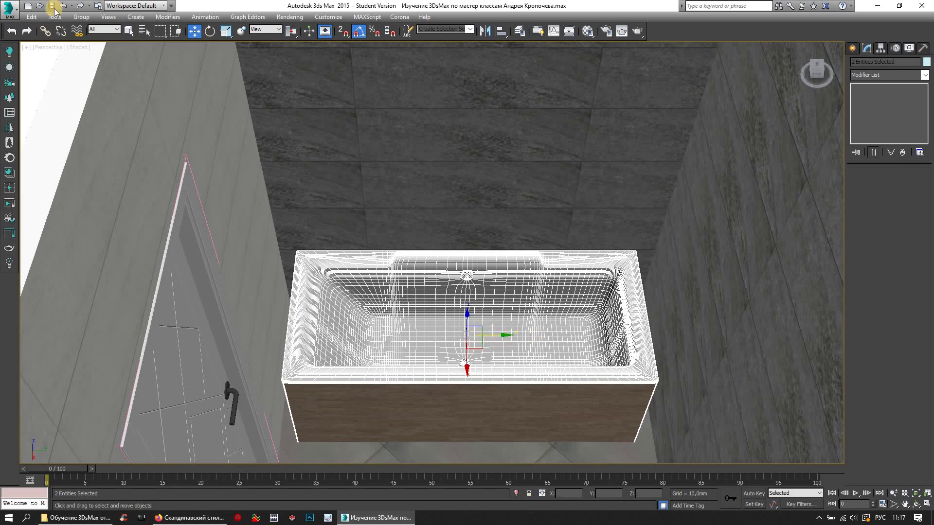
pyautogui.click(227, 31)
pyautogui.hotkey('alt', 'w')
pyautogui.rightClick(247, 163)
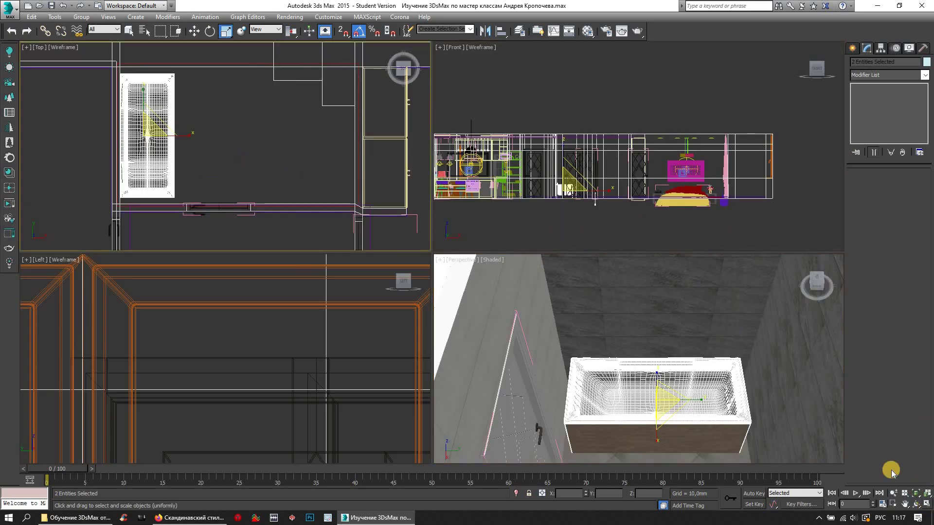
# In the maximized Top view, scale the bathtub lengthwise to 111%
pyautogui.hotkey('alt', 'w')
pyautogui.moveTo(268, 191); pyautogui.dragTo(269, 189)
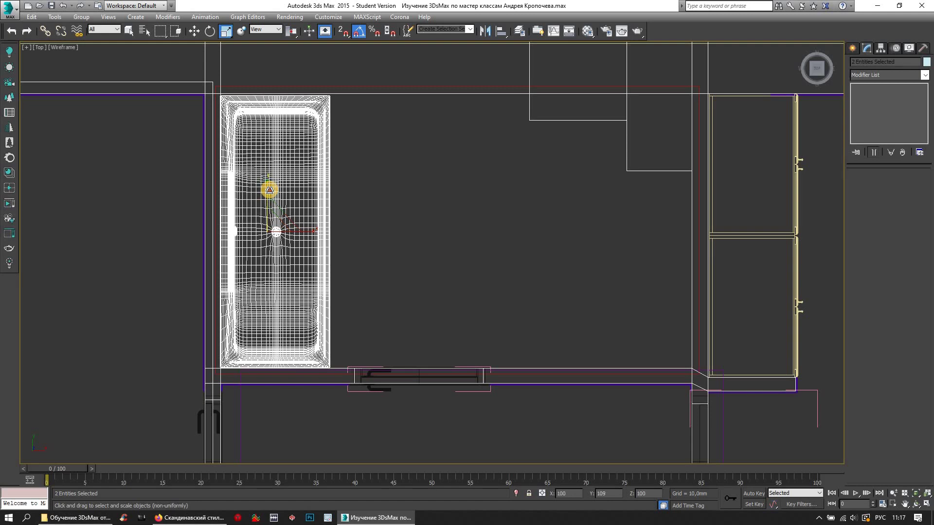
pyautogui.moveTo(270, 189); pyautogui.dragTo(268, 189)
pyautogui.click(193, 31)
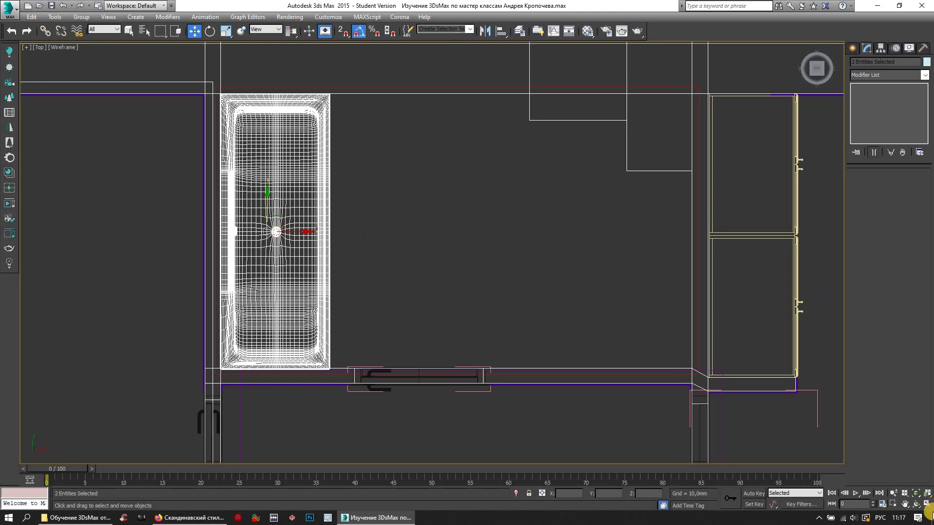
# Return to four views, orbit down onto the tub and deselect it
pyautogui.click(927, 508)
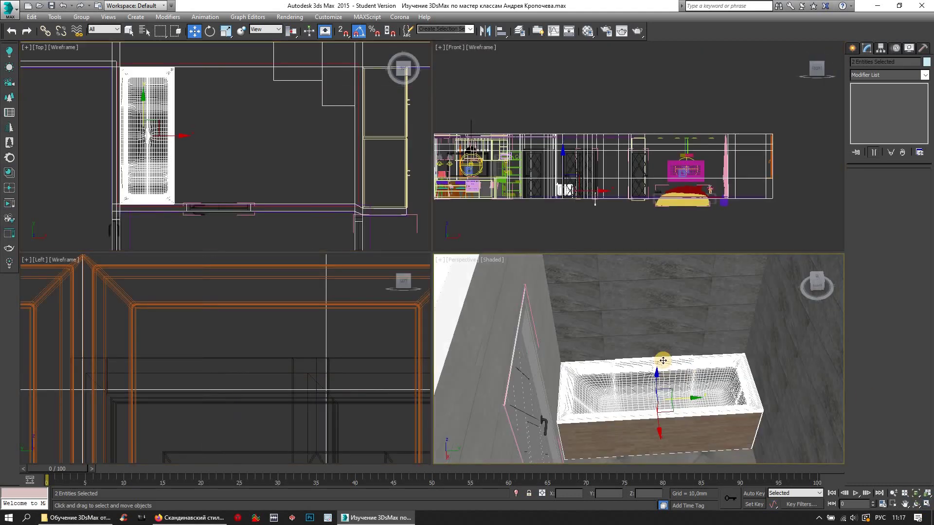
pyautogui.keyDown('alt'); pyautogui.moveTo(661, 375); pyautogui.dragTo(484, 263, button='middle'); pyautogui.keyUp('alt')
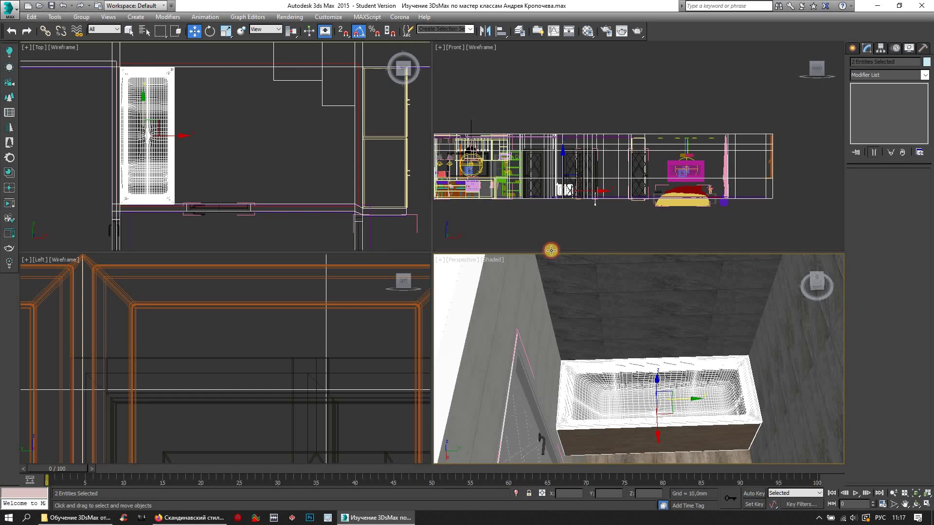
pyautogui.click(564, 228)
pyautogui.moveTo(668, 351)
pyautogui.keyDown('alt'); pyautogui.mouseDown(button='middle')
pyautogui.moveTo(649, 371)
pyautogui.moveTo(661, 356)
pyautogui.mouseUp(button='middle'); pyautogui.keyUp('alt')
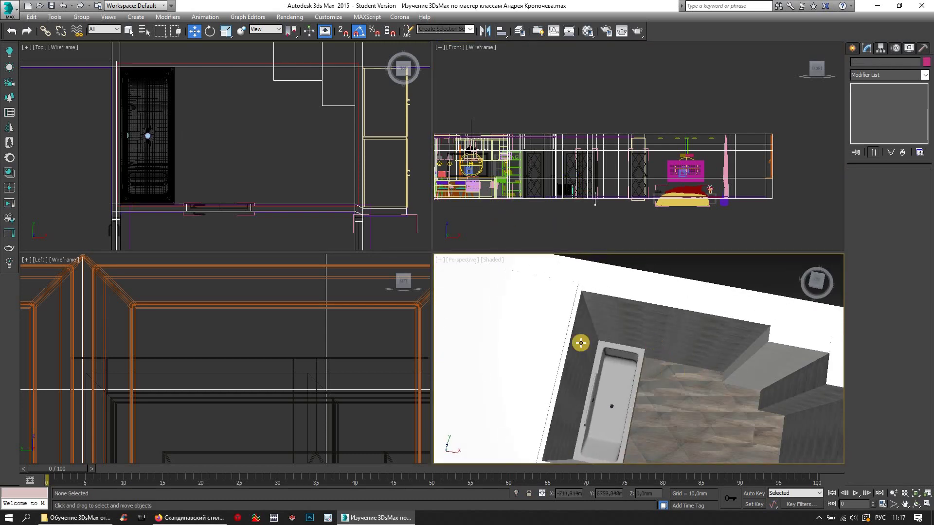
pyautogui.click(15, 20)
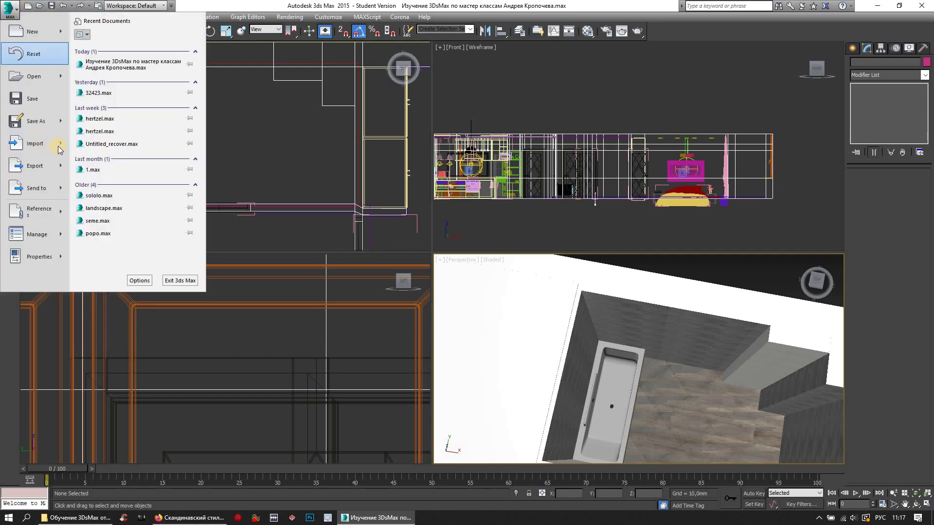
# Cancel an initial merge attempt, then make the Top view active and pan it slightly
pyautogui.moveTo(35, 144)
pyautogui.click(102, 73)
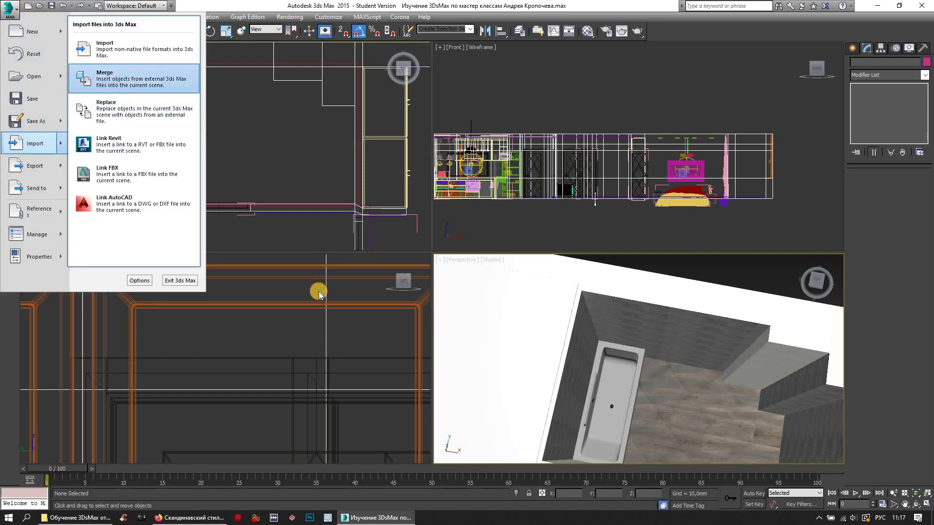
pyautogui.click(336, 7)
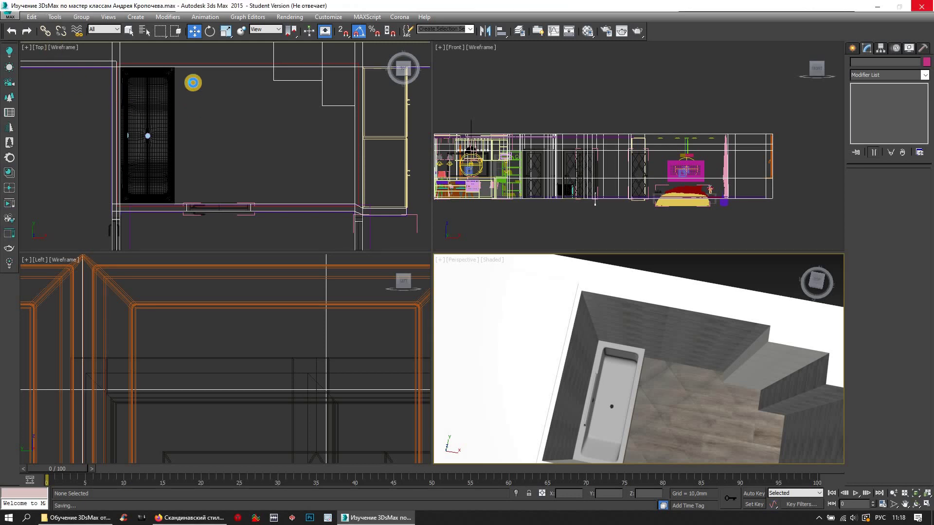
pyautogui.click(205, 104)
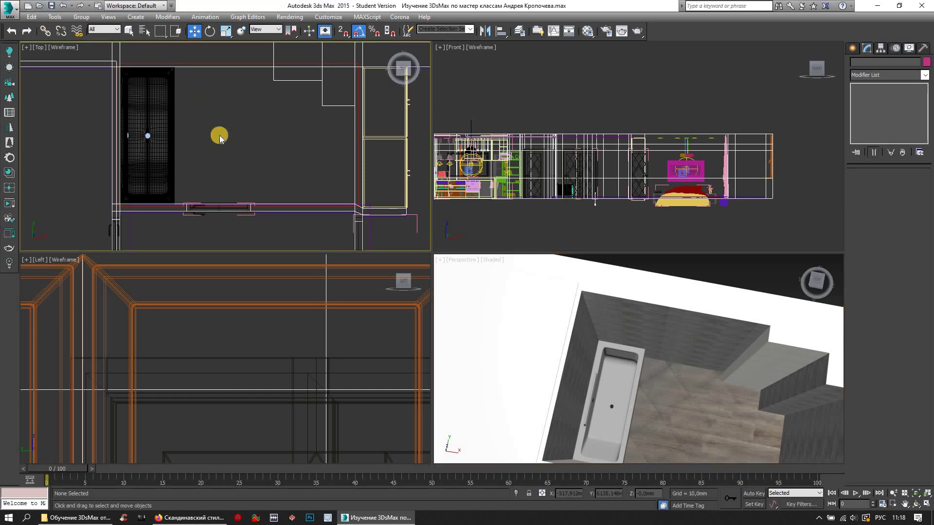
pyautogui.scroll(-4, 209, 147)
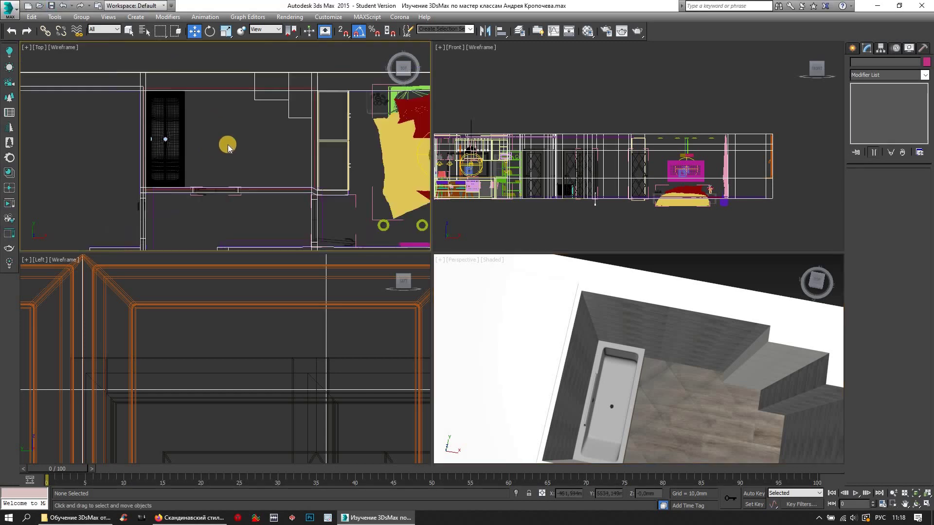
pyautogui.moveTo(300, 142); pyautogui.dragTo(290, 128, button='middle')
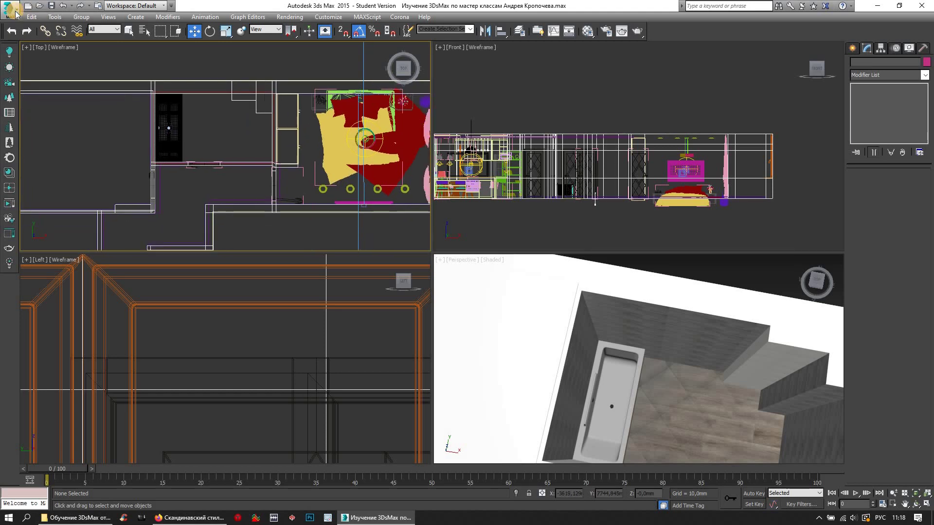
# Open rakovina.max from the rakovina folder for merging, past the missing plug-in warning
pyautogui.click(16, 13)
pyautogui.moveTo(34, 143)
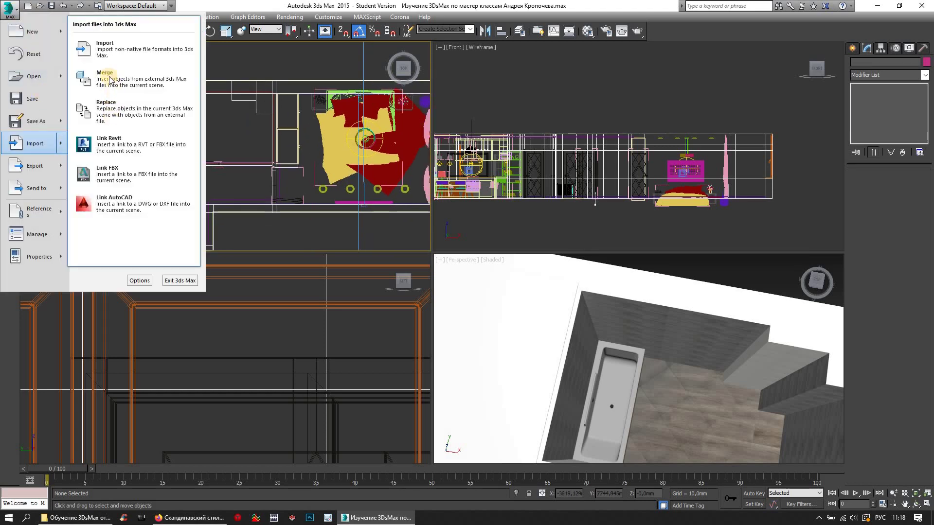
pyautogui.click(105, 84)
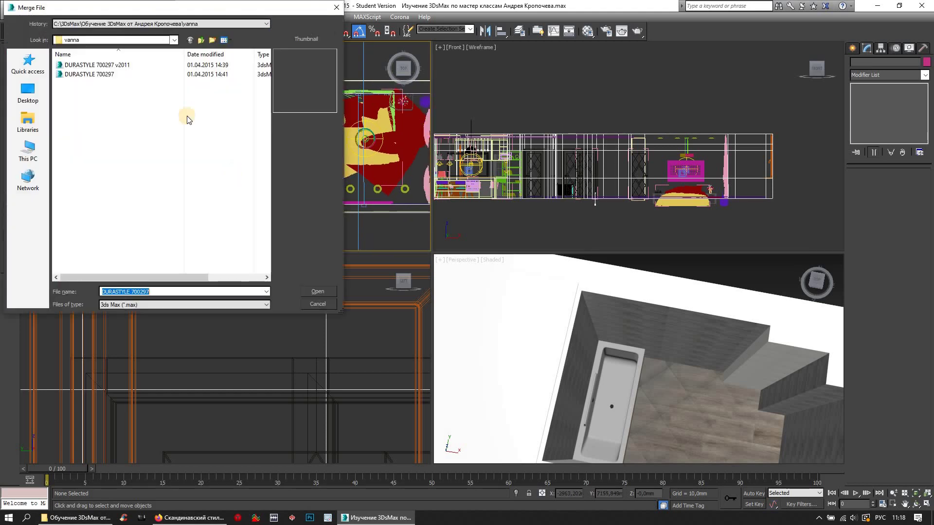
pyautogui.click(201, 40)
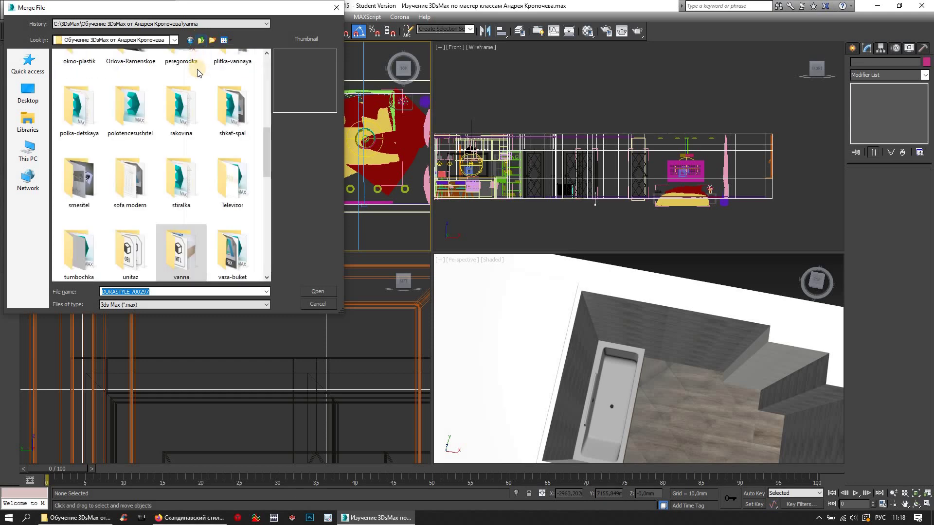
pyautogui.doubleClick(184, 111)
pyautogui.doubleClick(75, 85)
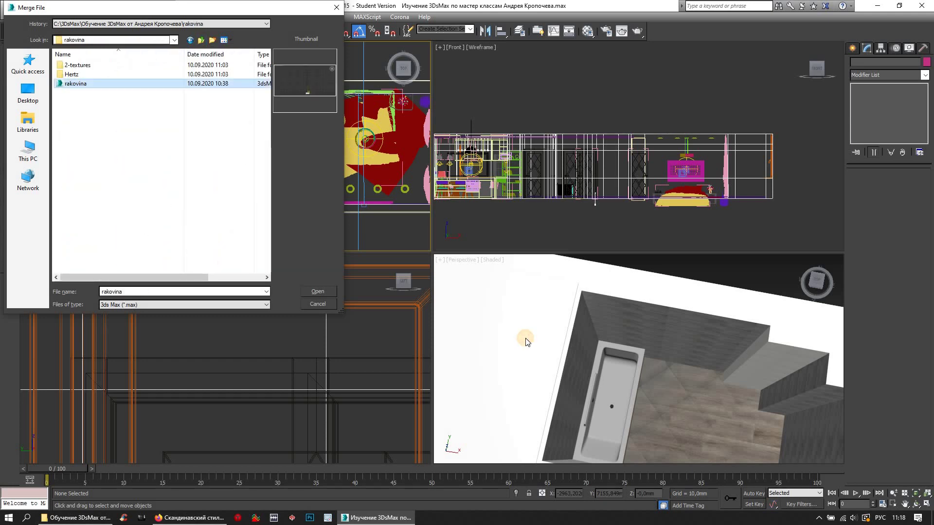
pyautogui.click(527, 339)
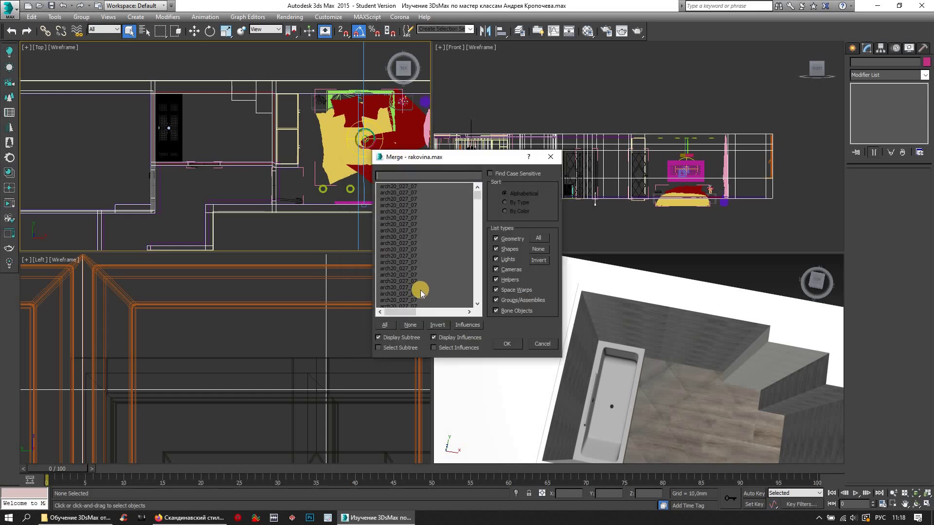
# Merge only Group001, excluding lights, cameras and helpers, auto-renaming clashing object names
pyautogui.click(450, 319)
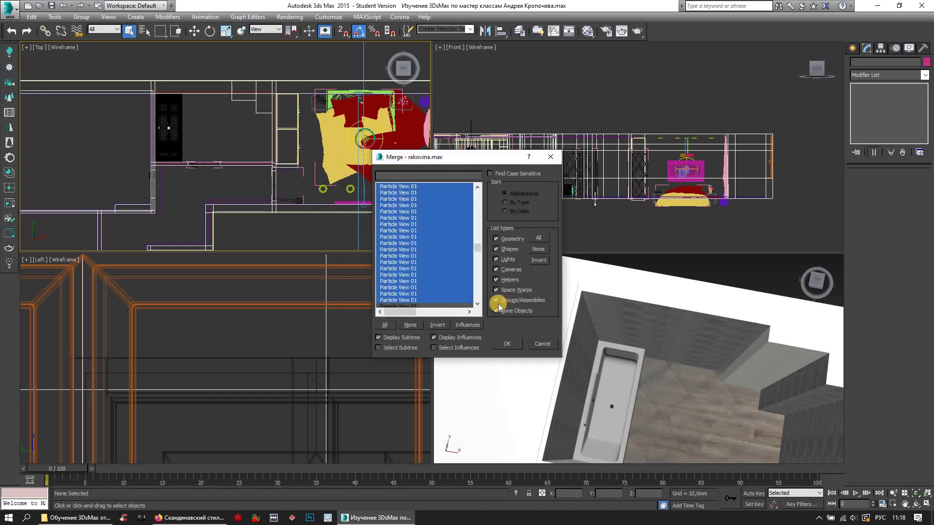
pyautogui.click(501, 274)
pyautogui.click(509, 273)
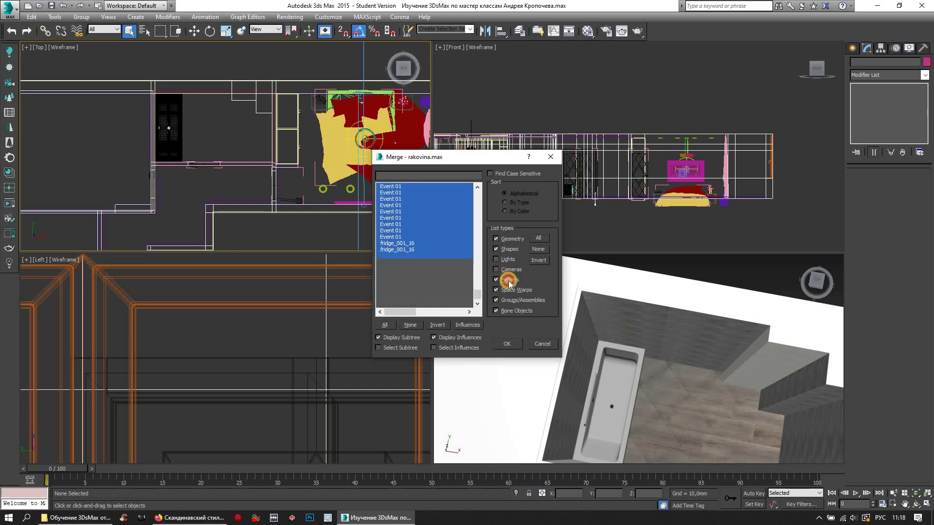
pyautogui.click(502, 283)
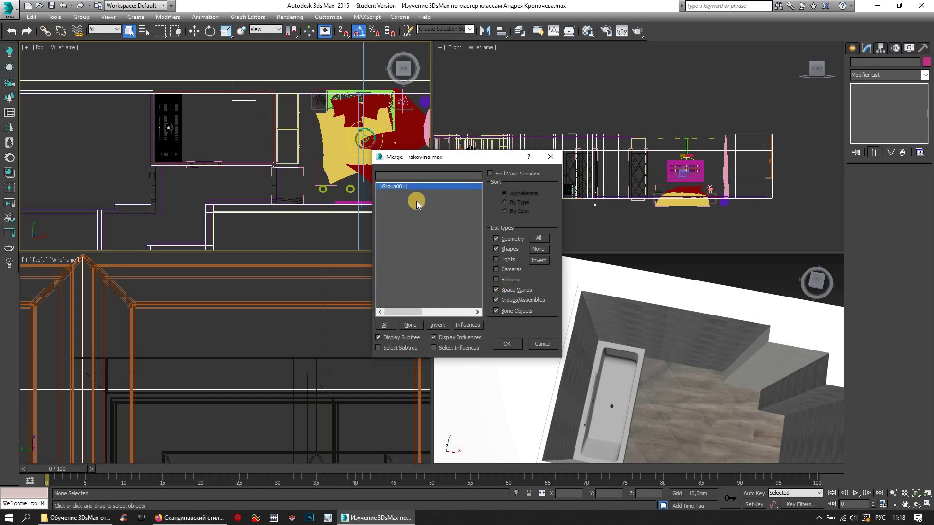
pyautogui.click(507, 344)
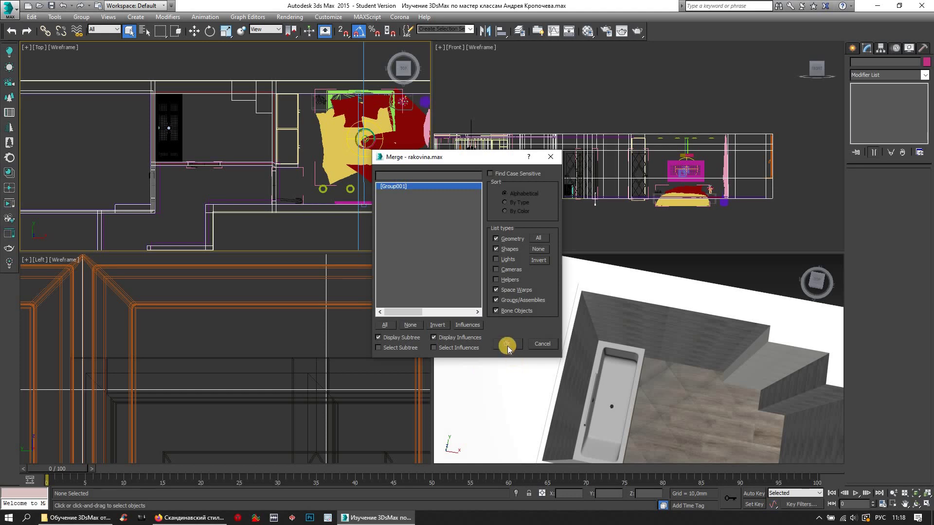
pyautogui.click(412, 305)
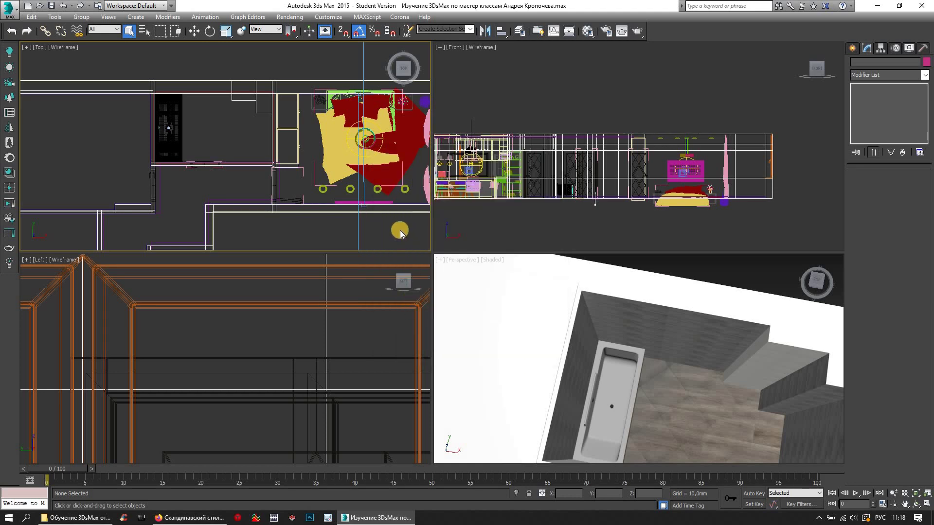
# Auto-rename all clashing sink material names and bring the interiors website forward in Firefox
pyautogui.click(454, 268)
pyautogui.click(424, 302)
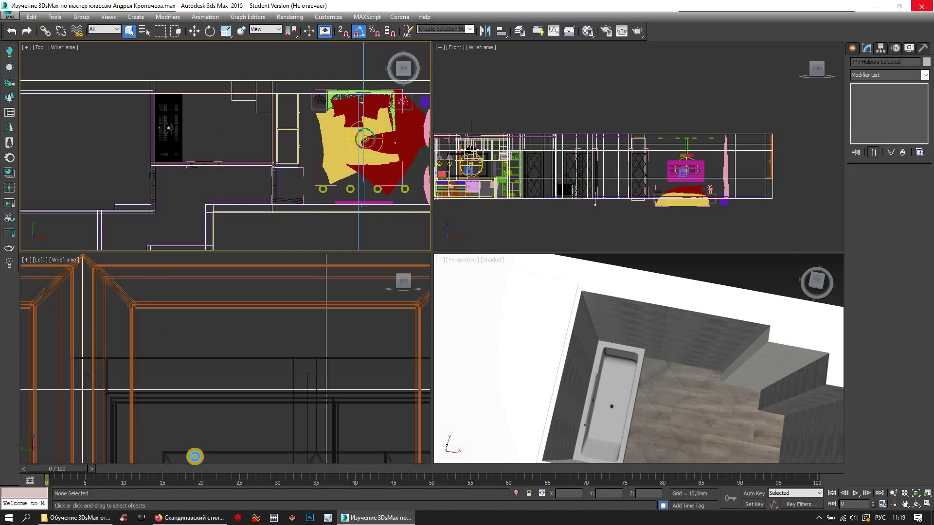
pyautogui.click(187, 517)
# Scroll through the vosinterior.ru Scandinavian-style interiors page and back to its top
pyautogui.scroll(-5, 375, 136)
pyautogui.scroll(-8, 367, 115)
pyautogui.scroll(6, 369, 121)
pyautogui.scroll(5, 376, 115)
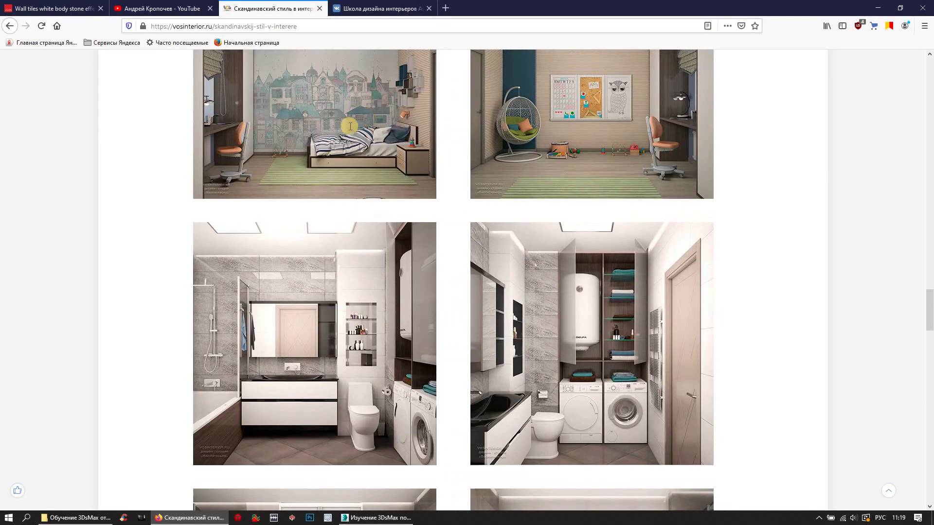
pyautogui.scroll(5, 365, 119)
pyautogui.scroll(5, 350, 124)
pyautogui.scroll(5, 338, 129)
pyautogui.scroll(5, 334, 131)
pyautogui.scroll(5, 312, 195)
pyautogui.scroll(5, 311, 195)
pyautogui.scroll(2, 340, 97)
# Browse the uroki3dmax VK community's student-result wall posts and return to its header
pyautogui.click(357, 4)
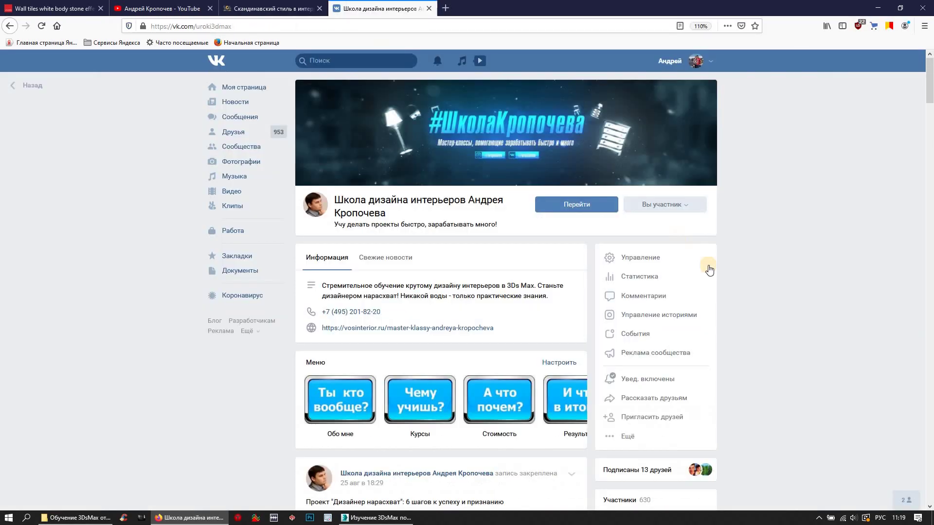
pyautogui.scroll(-5, 698, 255)
pyautogui.scroll(-3, 696, 253)
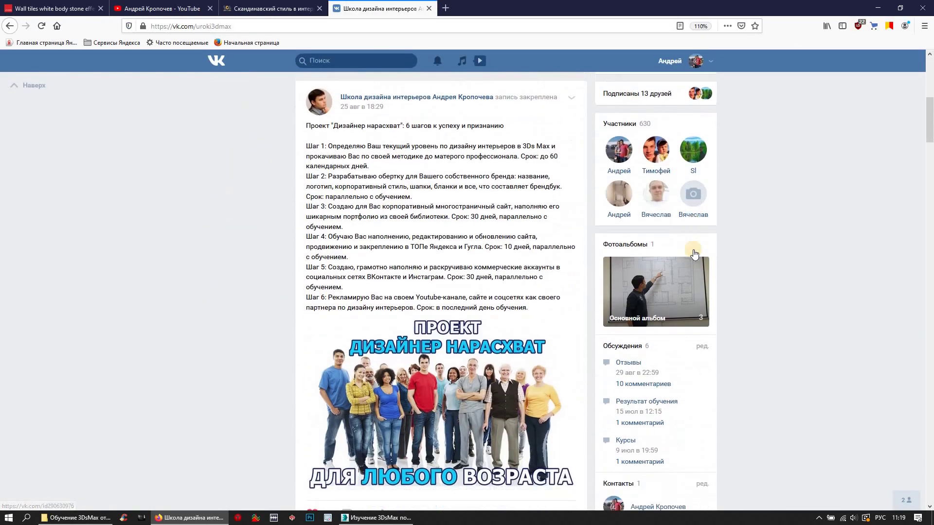
pyautogui.scroll(-5, 695, 252)
pyautogui.scroll(-3, 691, 256)
pyautogui.scroll(-5, 692, 256)
pyautogui.scroll(-2, 692, 256)
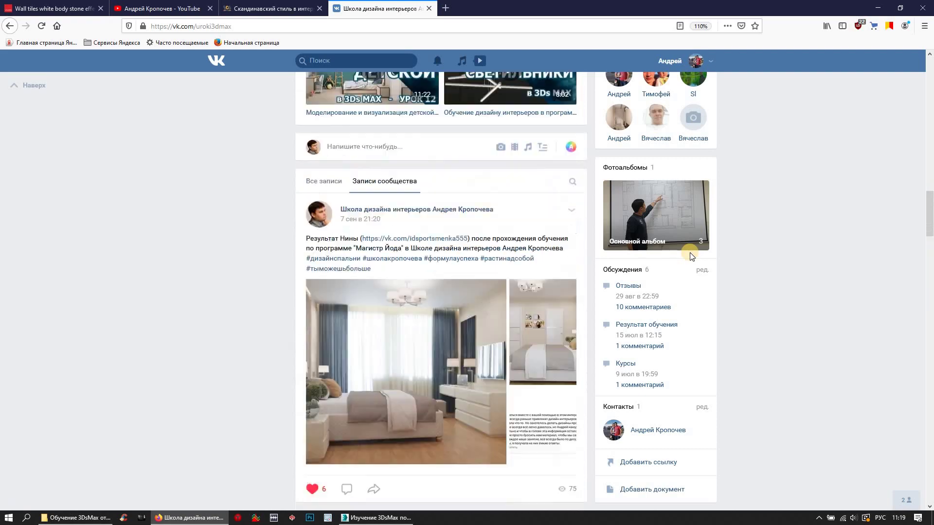
pyautogui.scroll(-1, 692, 257)
pyautogui.scroll(-3, 691, 256)
pyautogui.scroll(-3, 690, 254)
pyautogui.scroll(-1, 689, 251)
pyautogui.scroll(-6, 687, 248)
pyautogui.scroll(-2, 687, 247)
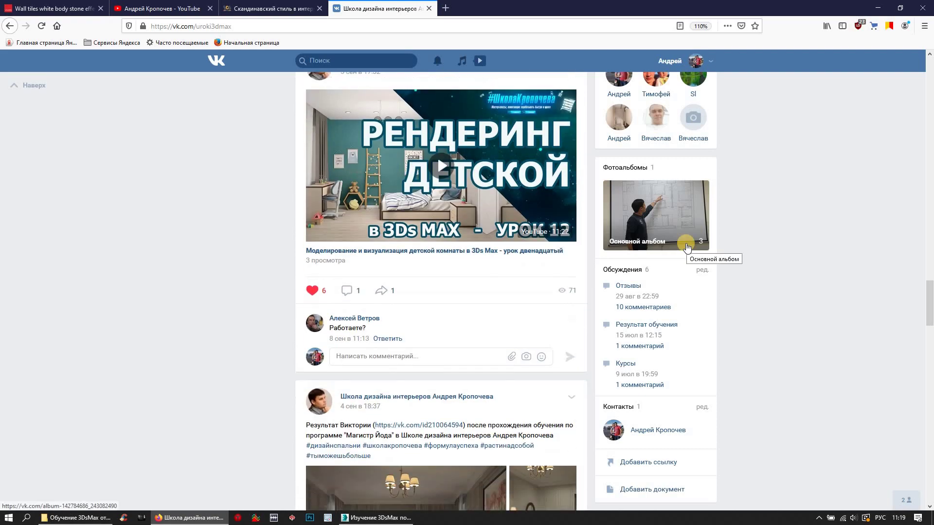
pyautogui.scroll(-6, 687, 247)
pyautogui.scroll(-4, 687, 247)
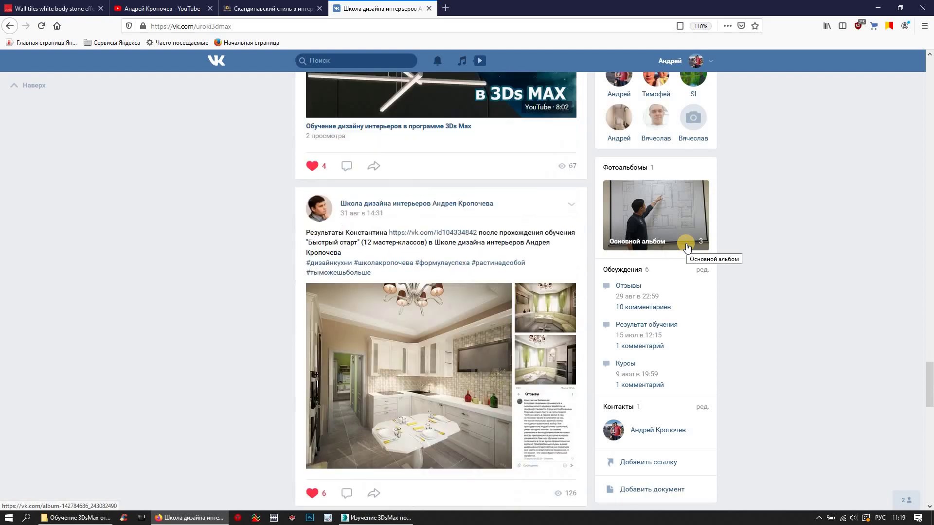
pyautogui.scroll(-2, 686, 247)
pyautogui.scroll(-6, 687, 247)
pyautogui.scroll(-8, 687, 247)
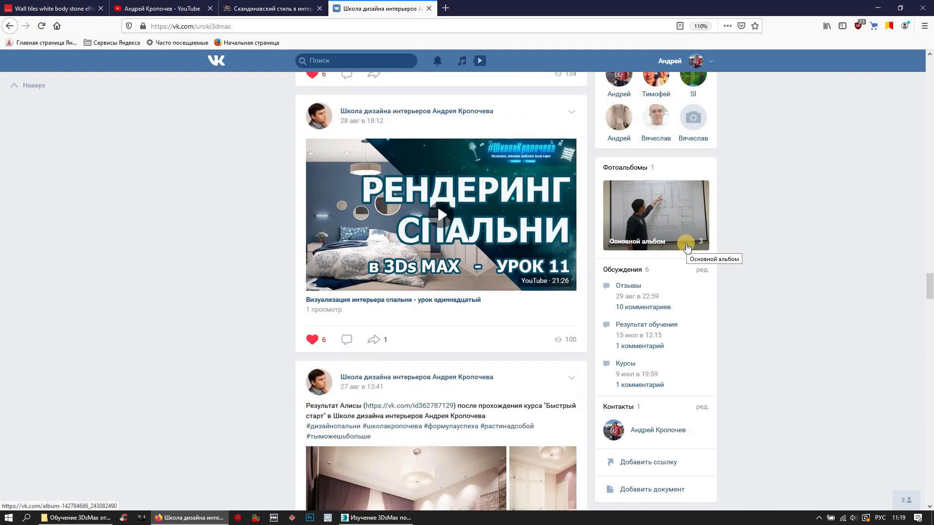
pyautogui.scroll(-6, 687, 247)
pyautogui.scroll(5, 689, 238)
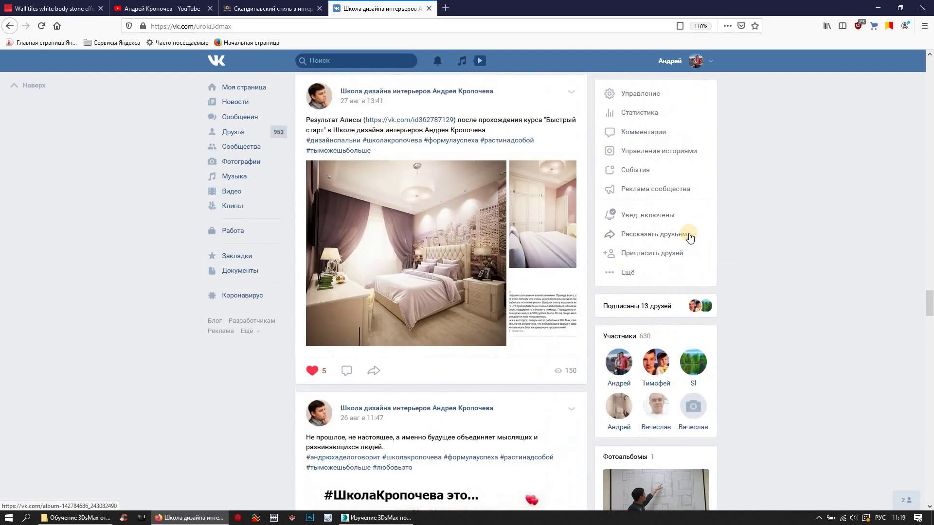
pyautogui.scroll(5, 633, 236)
pyautogui.scroll(5, 688, 219)
pyautogui.scroll(5, 684, 214)
pyautogui.scroll(5, 681, 228)
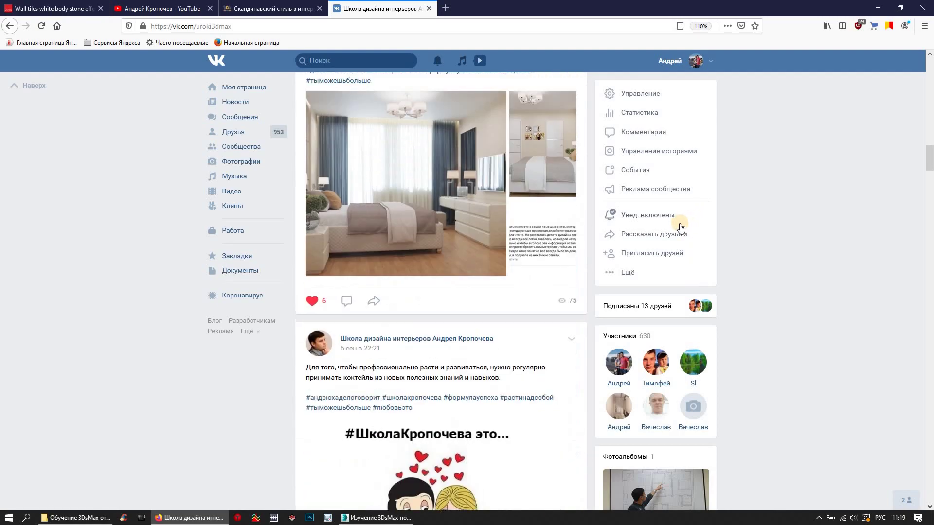
pyautogui.scroll(5, 679, 228)
pyautogui.scroll(5, 676, 229)
pyautogui.scroll(5, 591, 212)
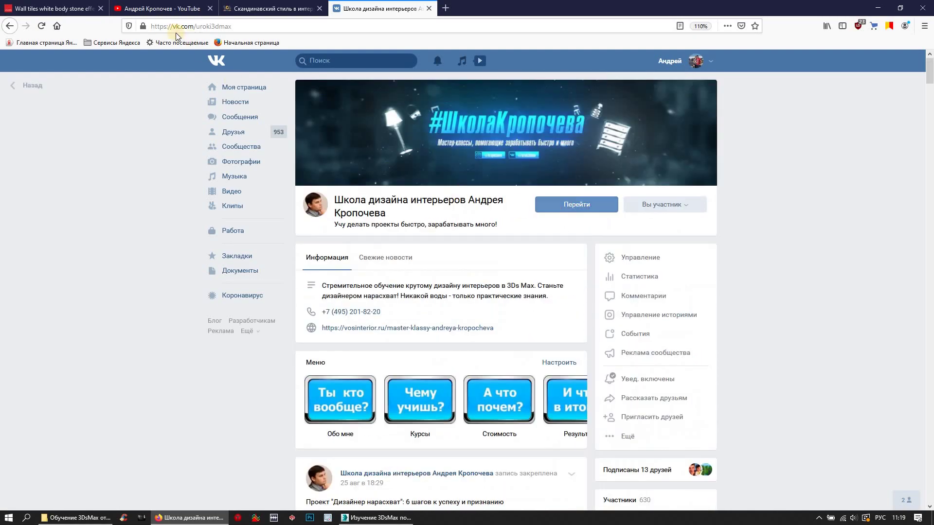
# Look over the YouTube channel's lesson playlist rows, then return to the 3ds Max floor plan
pyautogui.click(159, 8)
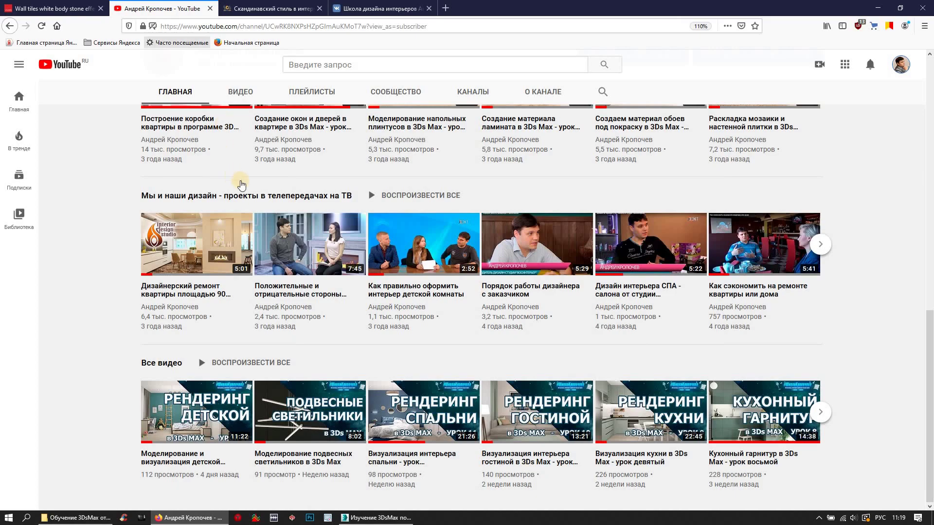
pyautogui.scroll(8, 262, 190)
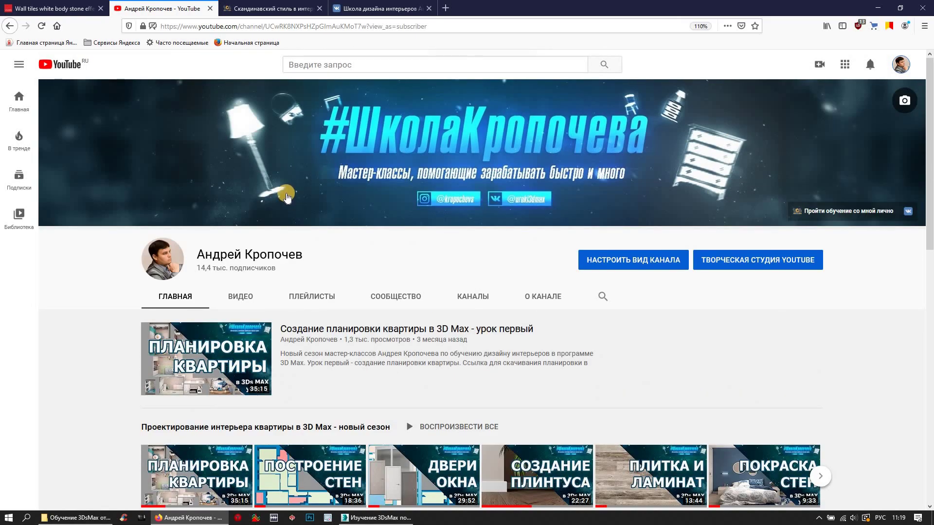
pyautogui.scroll(-7, 375, 199)
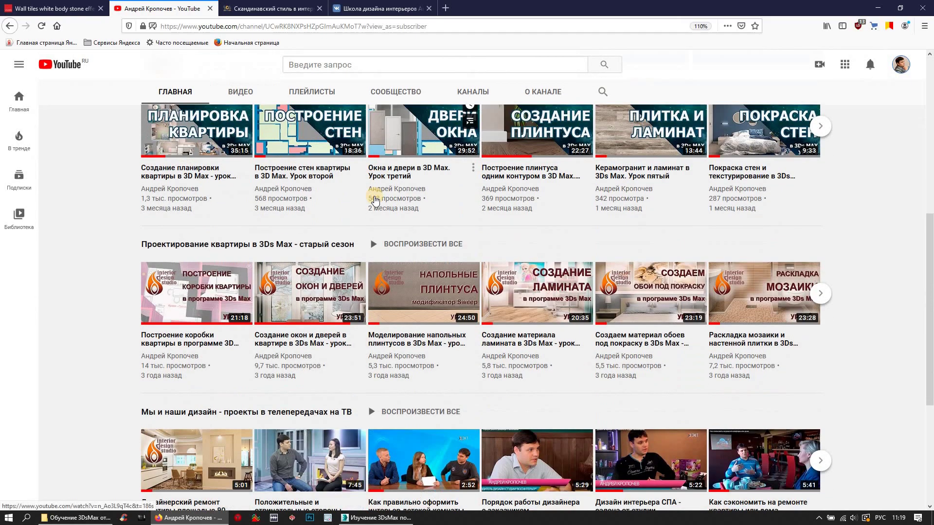
pyautogui.scroll(-4, 302, 291)
pyautogui.scroll(-1, 226, 373)
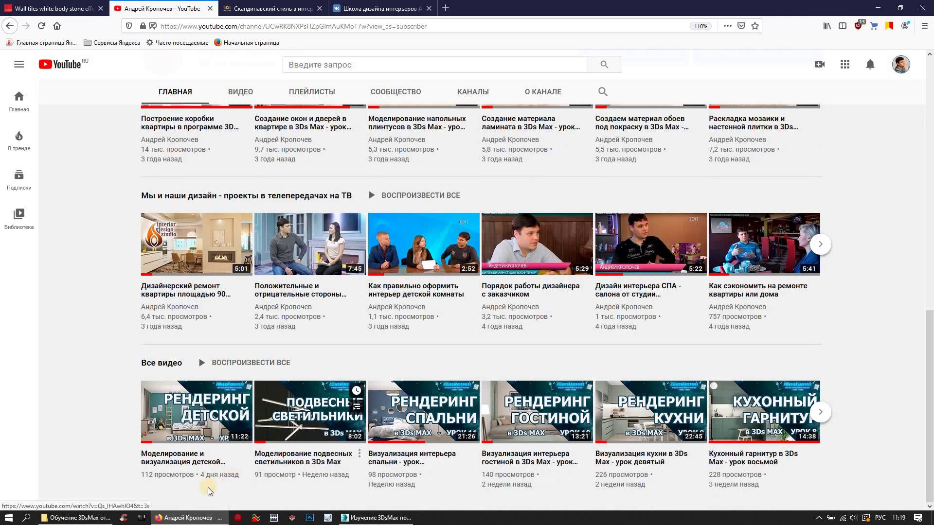
pyautogui.scroll(10, 307, 419)
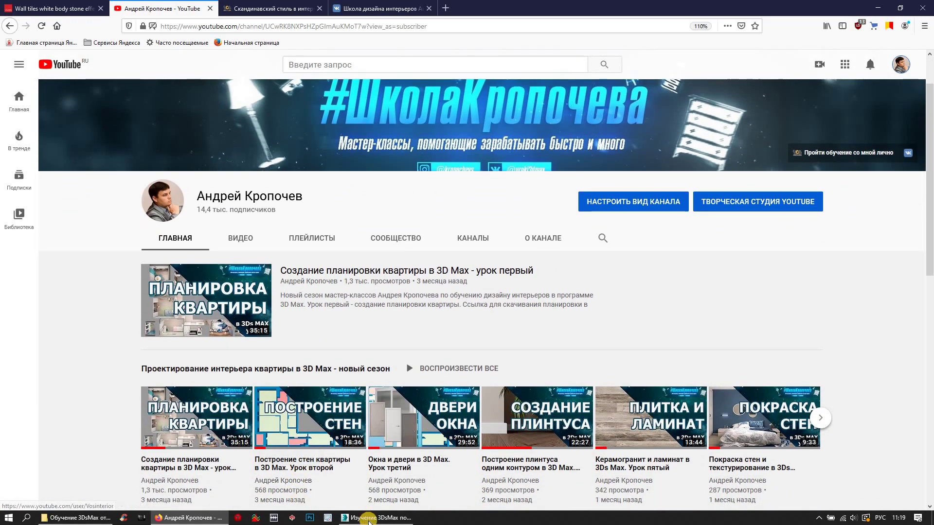
pyautogui.click(370, 520)
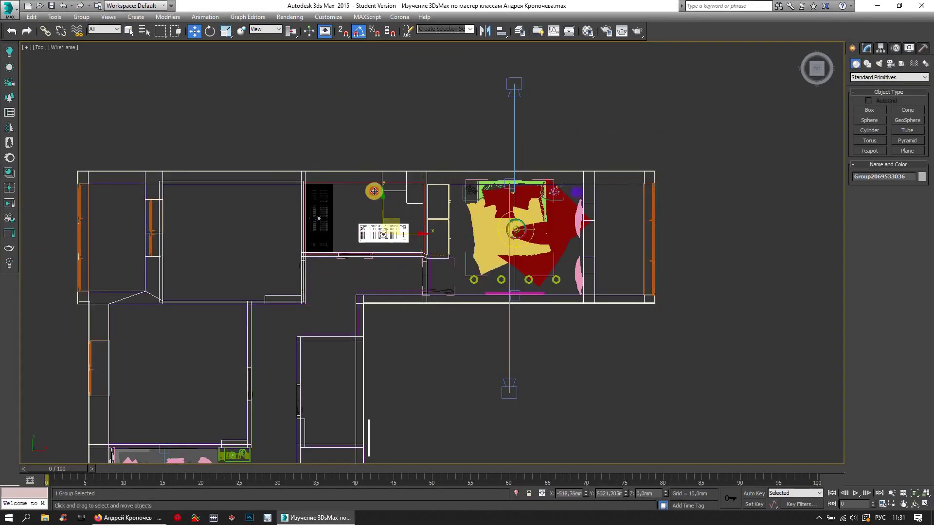
# Slide the sink group against the bathroom's top wall beside the shower tray in Top view
pyautogui.moveTo(400, 220); pyautogui.dragTo(370, 199)
pyautogui.press('z')
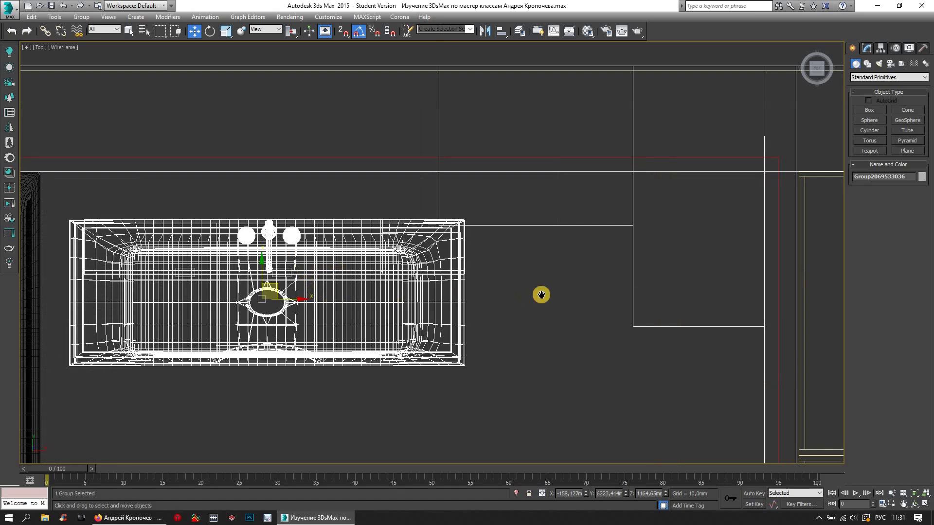
pyautogui.moveTo(542, 294); pyautogui.dragTo(714, 290, button='middle')
pyautogui.moveTo(451, 282)
pyautogui.mouseDown()
pyautogui.moveTo(422, 251)
pyautogui.moveTo(425, 235)
pyautogui.mouseUp()
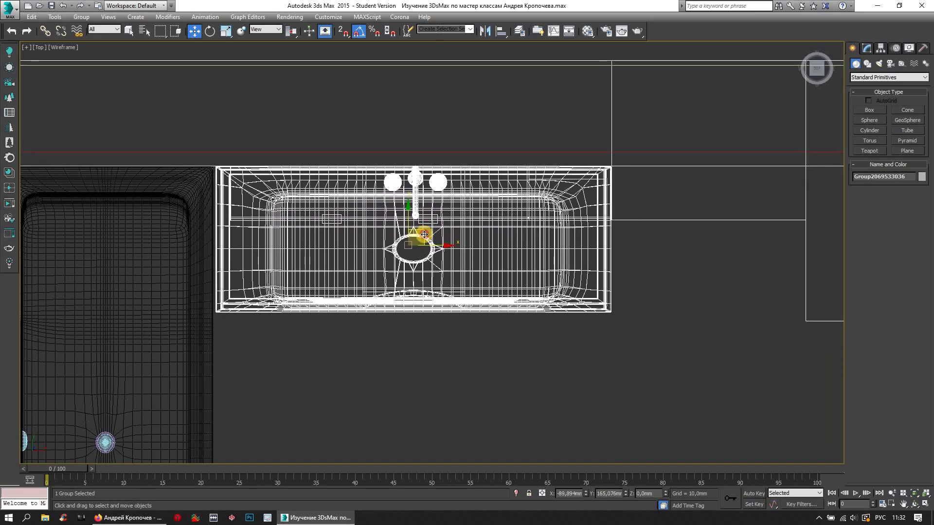
pyautogui.scroll(-2, 424, 245)
pyautogui.scroll(-2, 424, 246)
pyautogui.moveTo(424, 246); pyautogui.dragTo(452, 227, button='middle')
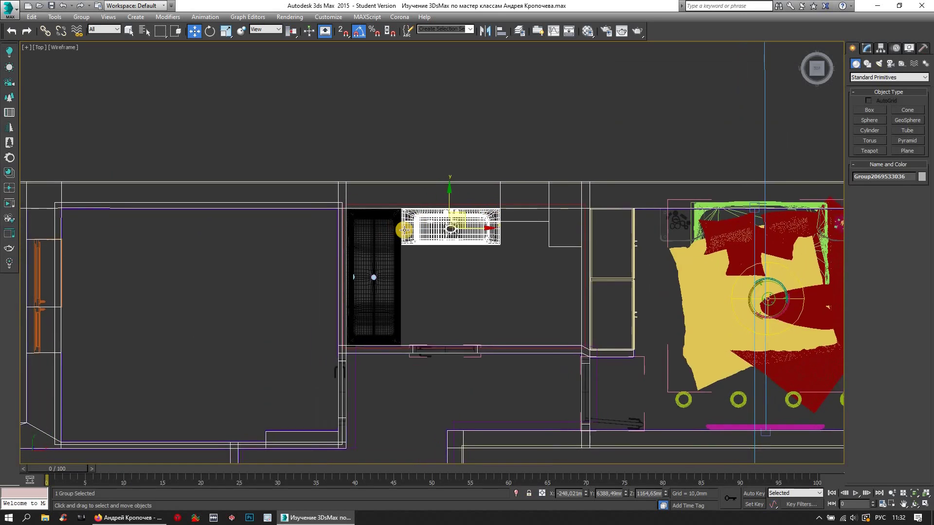
pyautogui.scroll(4, 431, 174)
pyautogui.scroll(2, 431, 174)
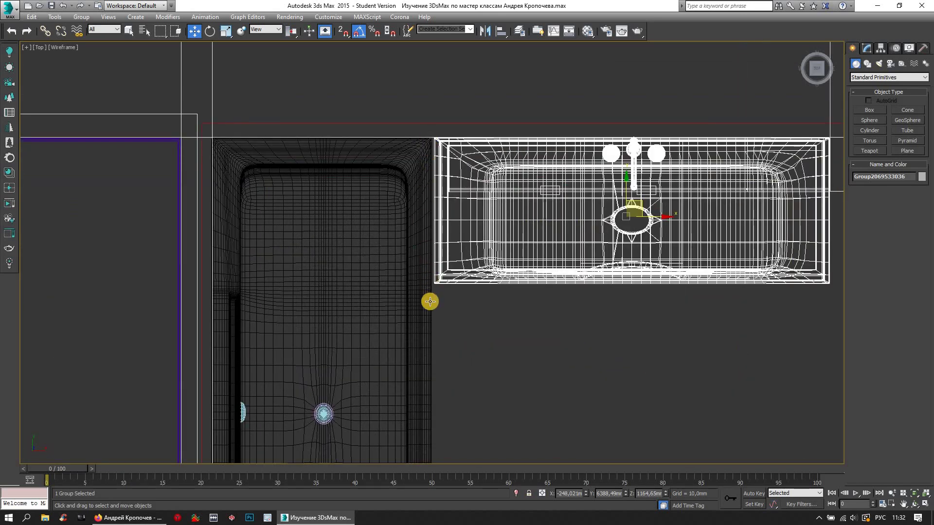
pyautogui.click(10, 7)
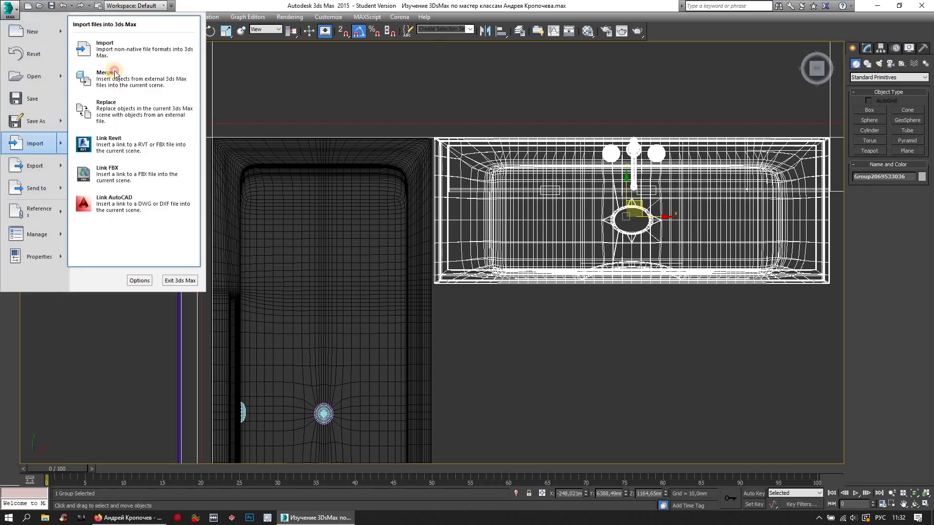
# Merge Minimaldoors_coupe_glass_018 from peregorodka.max in the peregorodka folder
pyautogui.click(240, 230)
pyautogui.click(200, 40)
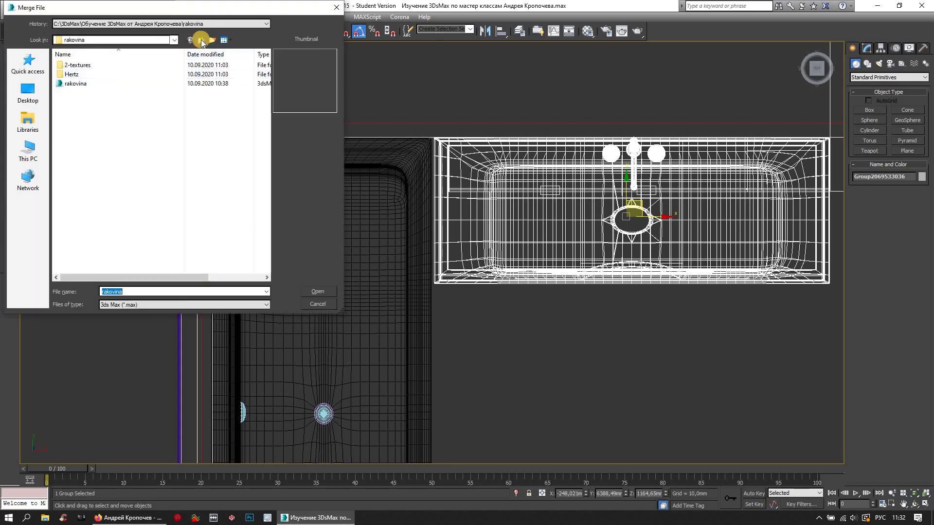
pyautogui.click(181, 192)
pyautogui.doubleClick(181, 192)
pyautogui.doubleClick(78, 64)
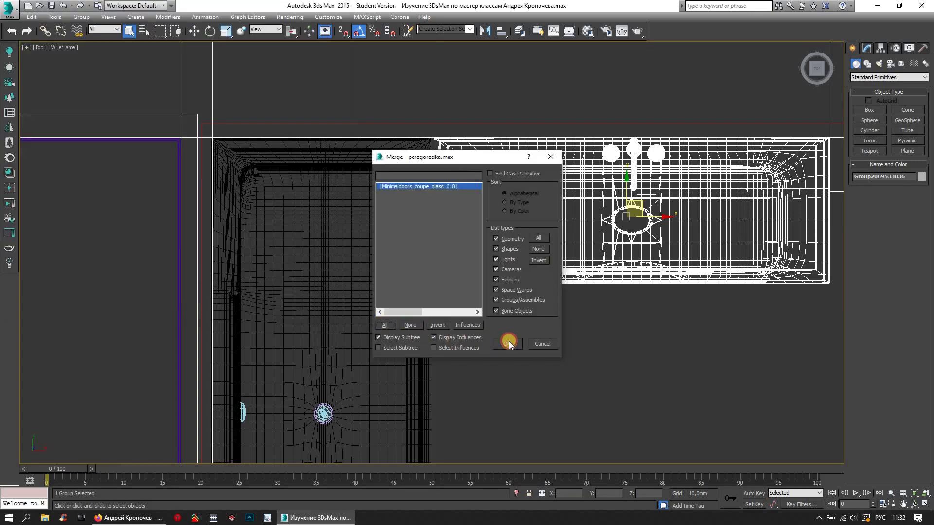
pyautogui.click(509, 344)
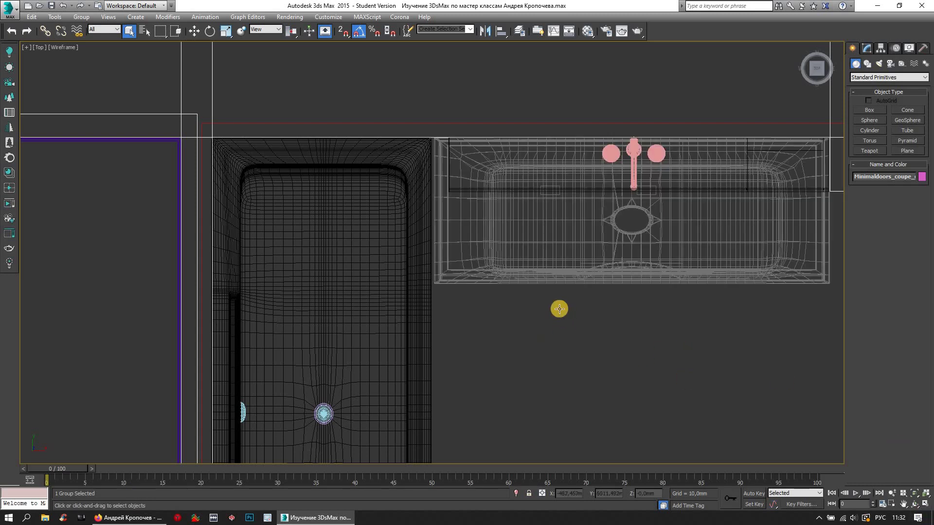
# Move the glass door frame up toward the bathroom and rotate it a quarter turn
pyautogui.scroll(-10, 559, 308)
pyautogui.scroll(-3, 394, 185)
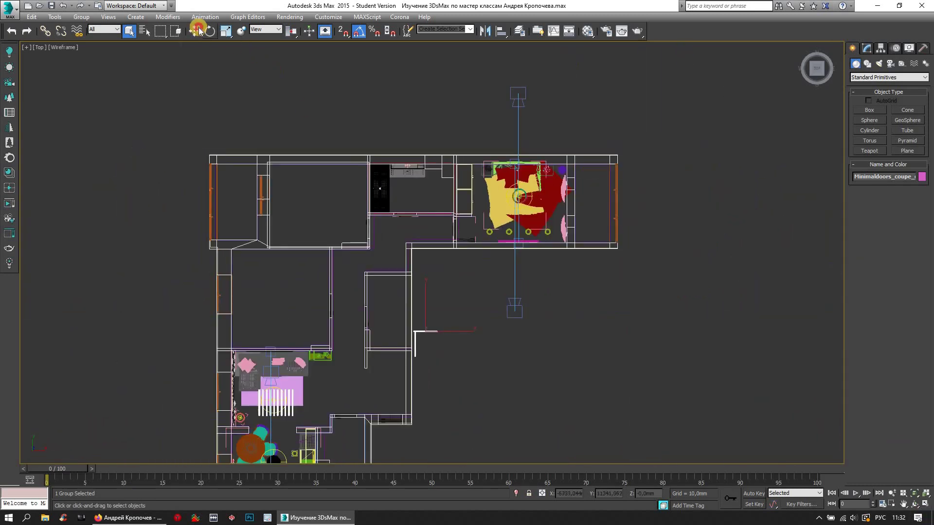
pyautogui.scroll(2, 462, 299)
pyautogui.moveTo(427, 310); pyautogui.dragTo(378, 204)
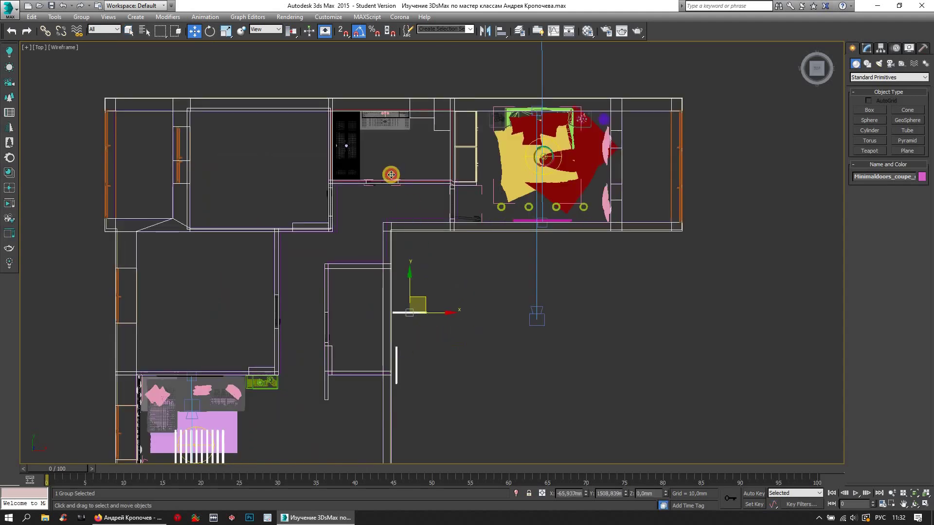
pyautogui.scroll(3, 377, 204)
pyautogui.scroll(4, 394, 222)
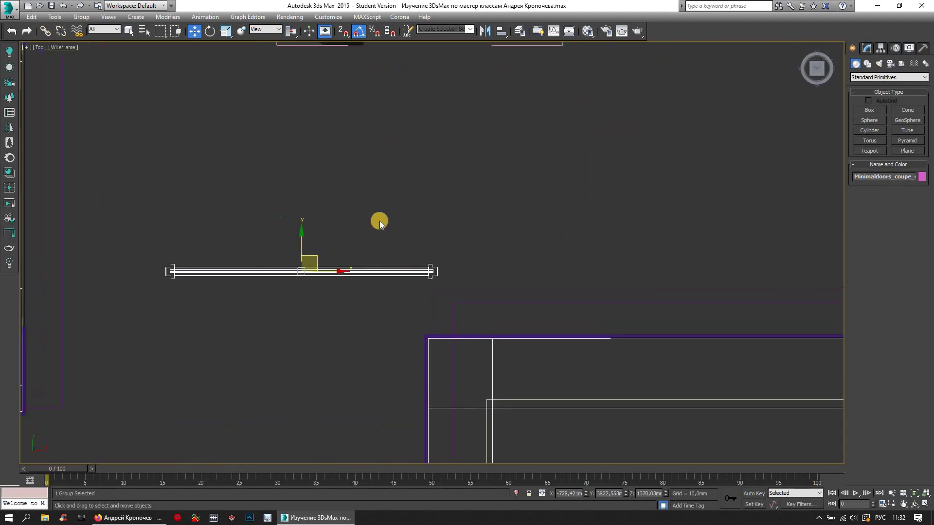
pyautogui.scroll(-3, 380, 219)
pyautogui.press('e')
pyautogui.scroll(-2, 411, 244)
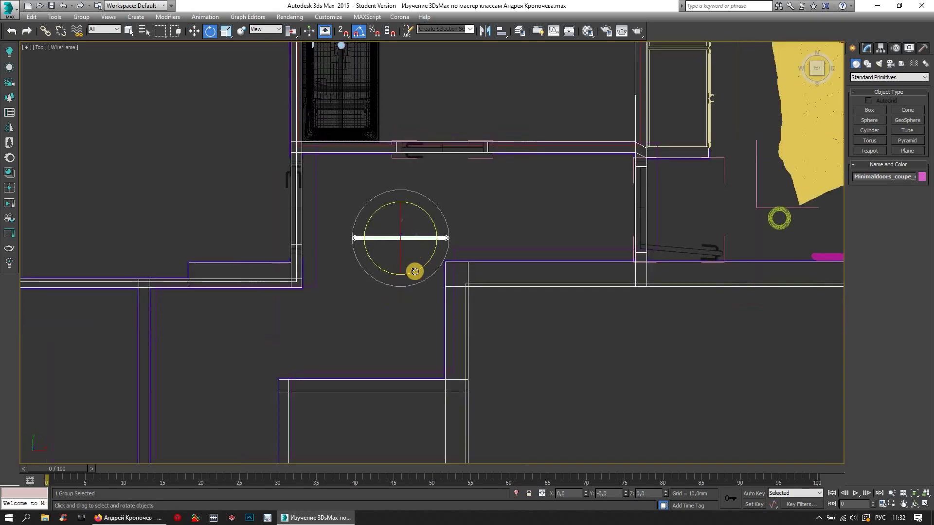
pyautogui.moveTo(431, 270); pyautogui.dragTo(449, 284)
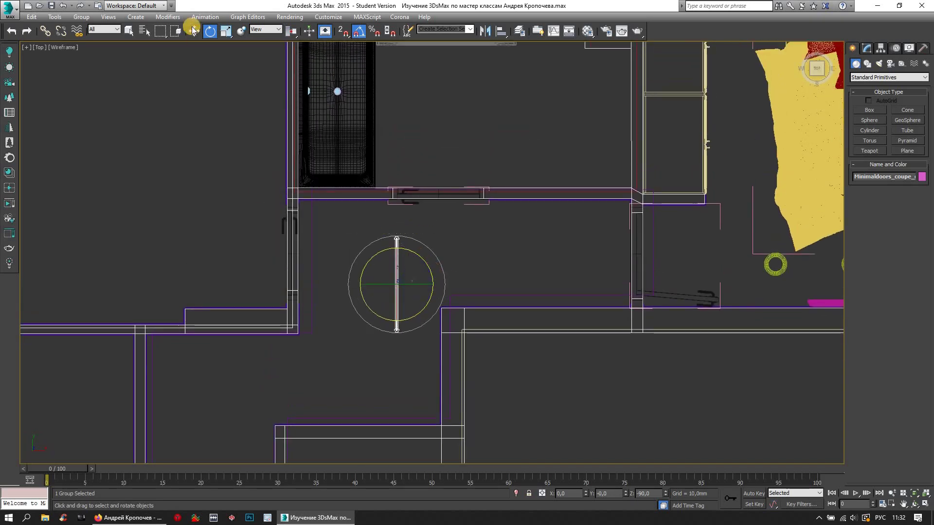
# Position the door frame snugly along the bathtub's open edge beside the sink
pyautogui.moveTo(349, 195); pyautogui.dragTo(391, 329, button='middle')
pyautogui.scroll(-2, 390, 330)
pyautogui.press('w')
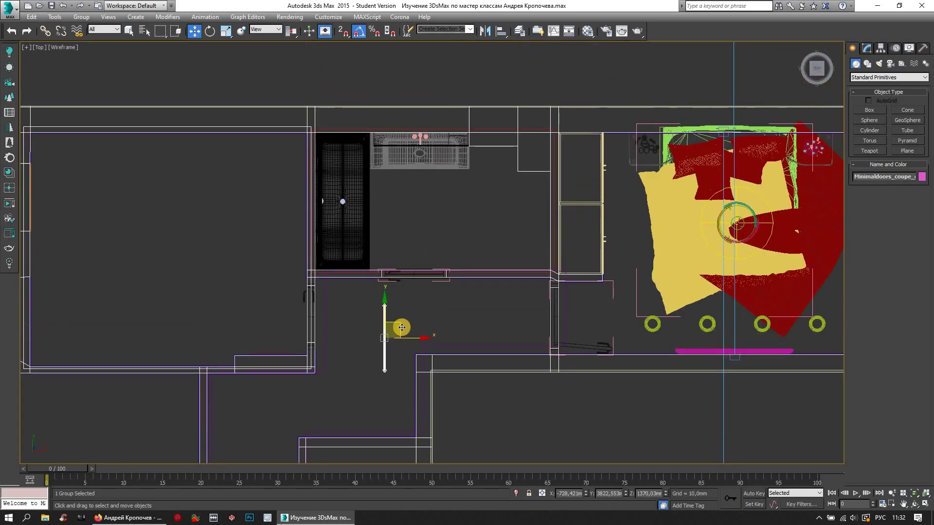
pyautogui.moveTo(387, 166); pyautogui.dragTo(371, 153)
pyautogui.scroll(5, 386, 221)
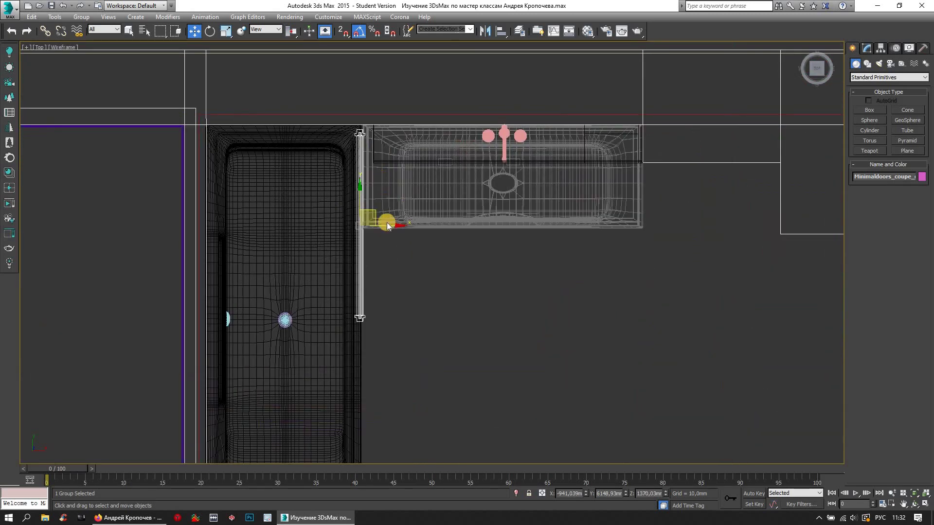
pyautogui.scroll(2, 386, 237)
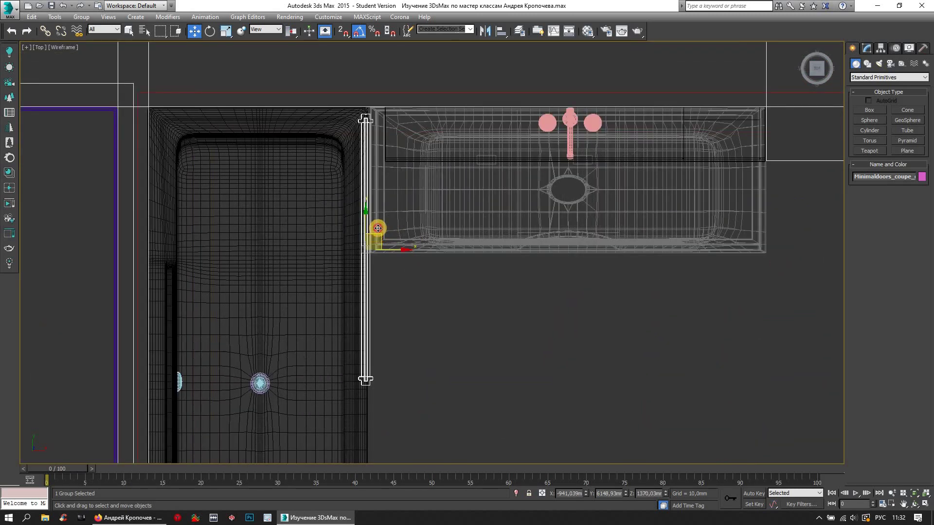
pyautogui.moveTo(378, 228); pyautogui.dragTo(379, 224)
pyautogui.scroll(-5, 375, 322)
pyautogui.moveTo(326, 255); pyautogui.dragTo(311, 165, button='middle')
pyautogui.scroll(1, 311, 166)
pyautogui.scroll(3, 360, 259)
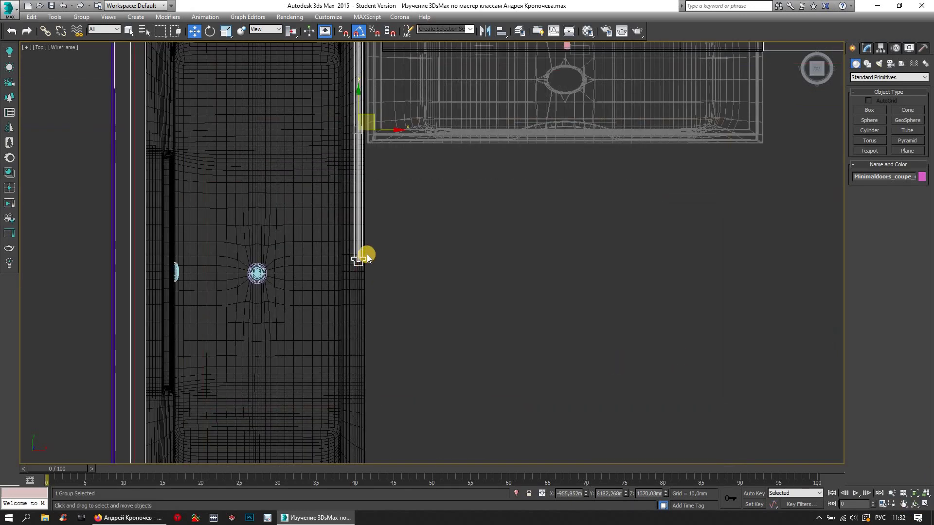
pyautogui.scroll(-2, 368, 258)
pyautogui.scroll(4, 370, 287)
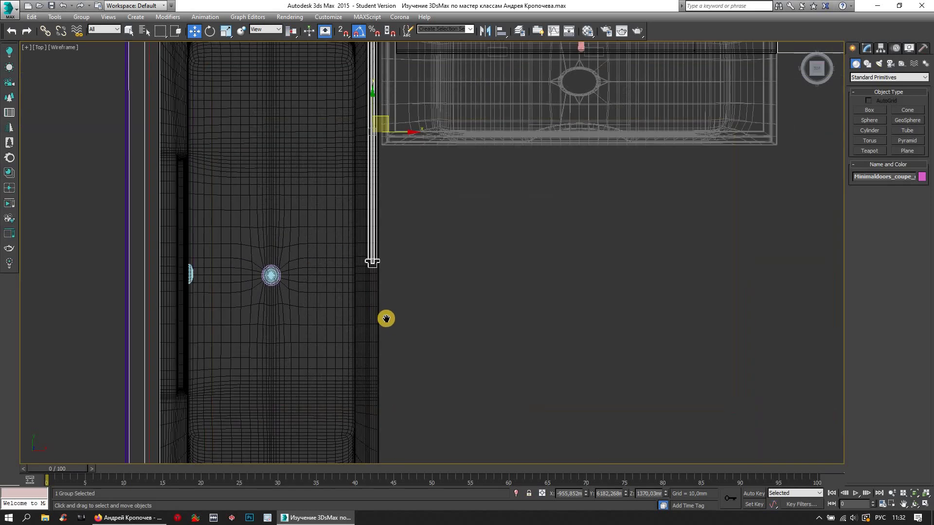
pyautogui.scroll(-2, 404, 316)
pyautogui.scroll(-1, 417, 315)
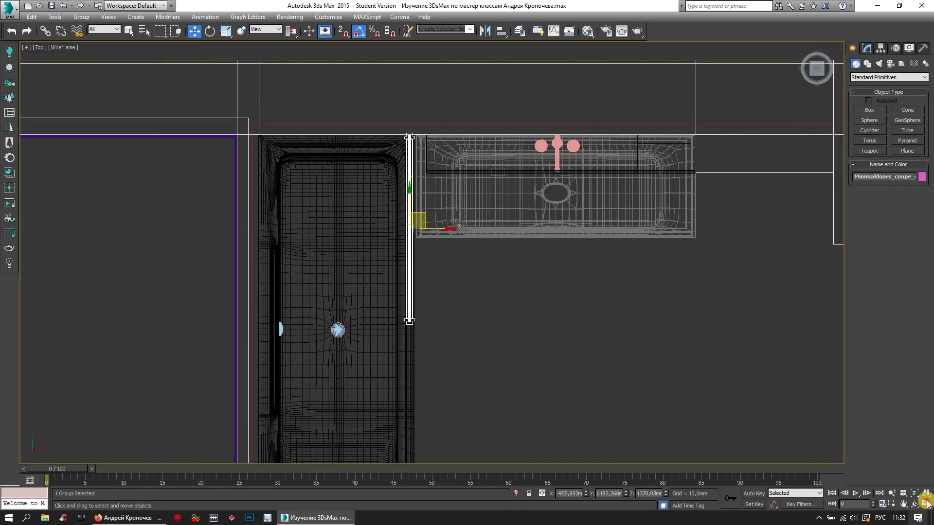
# Check the partition in a maximized Perspective view and open the Modify panel's Modifier List
pyautogui.hotkey('alt', 'w')
pyautogui.moveTo(642, 361); pyautogui.dragTo(644, 375, button='middle')
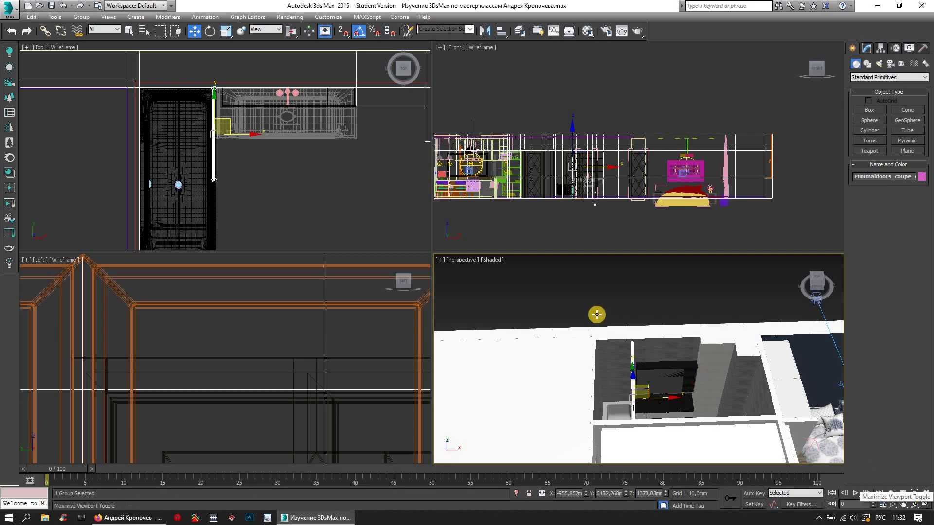
pyautogui.hotkey('alt', 'w')
pyautogui.moveTo(511, 317)
pyautogui.keyDown('alt'); pyautogui.mouseDown(button='middle')
pyautogui.moveTo(428, 365)
pyautogui.moveTo(413, 351)
pyautogui.mouseUp(button='middle'); pyautogui.keyUp('alt')
pyautogui.scroll(5, 415, 343)
pyautogui.scroll(-4, 408, 359)
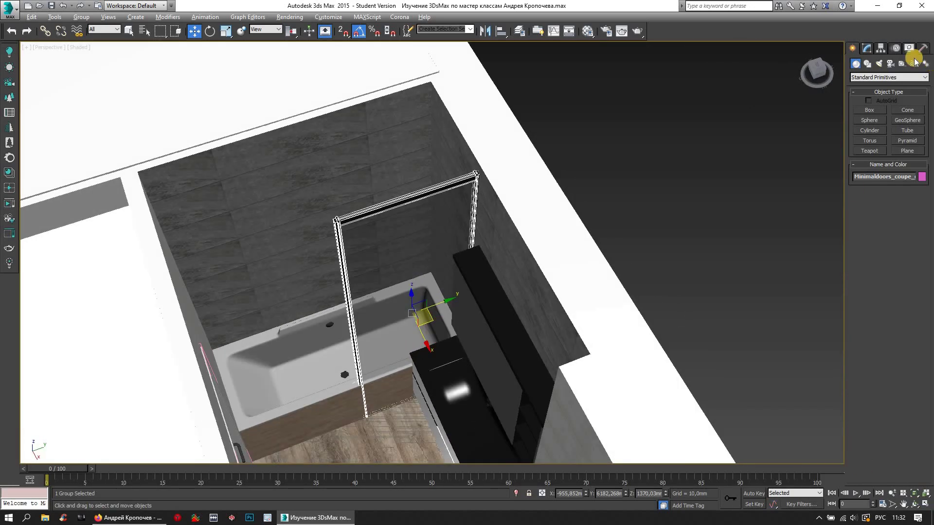
pyautogui.click(868, 50)
pyautogui.click(885, 74)
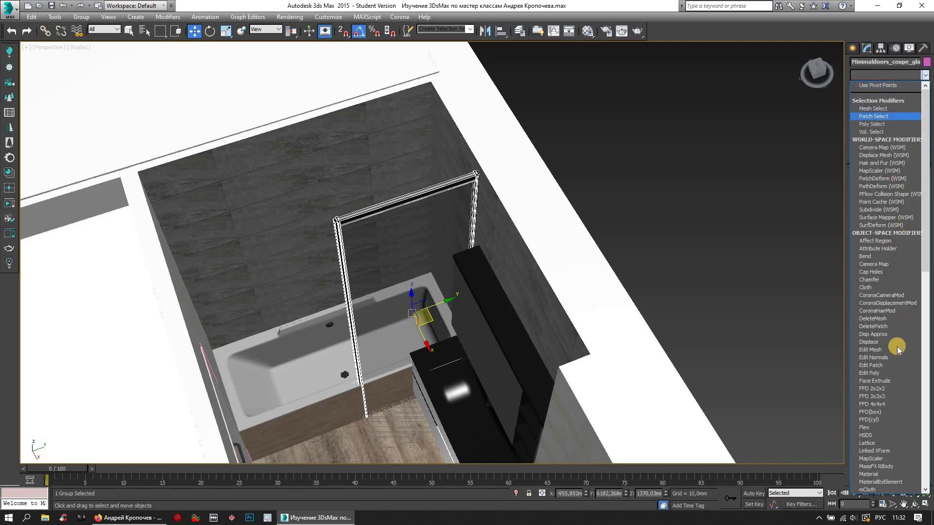
# Add Edit Poly to the partition frame, shift its vertices right and raise the bottom rail
pyautogui.click(864, 252)
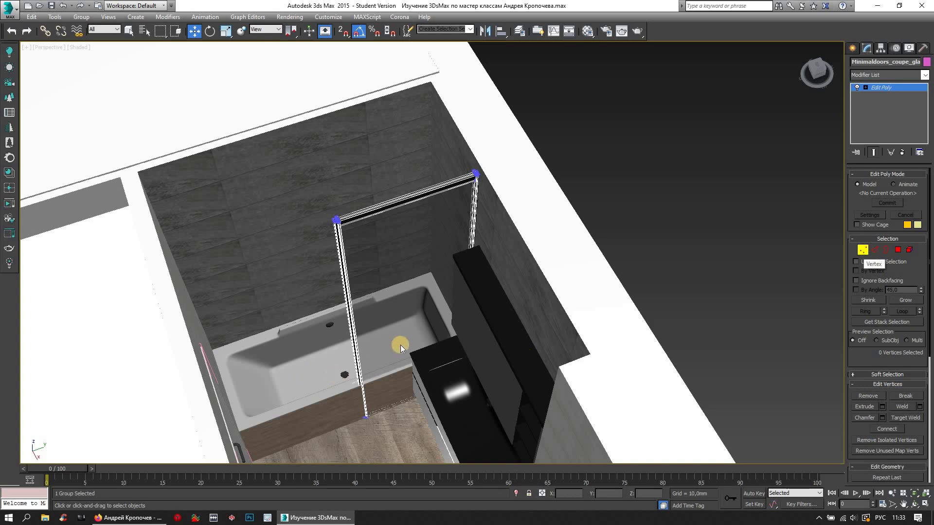
pyautogui.keyDown('alt'); pyautogui.moveTo(388, 342); pyautogui.dragTo(246, 120, button='middle'); pyautogui.keyUp('alt')
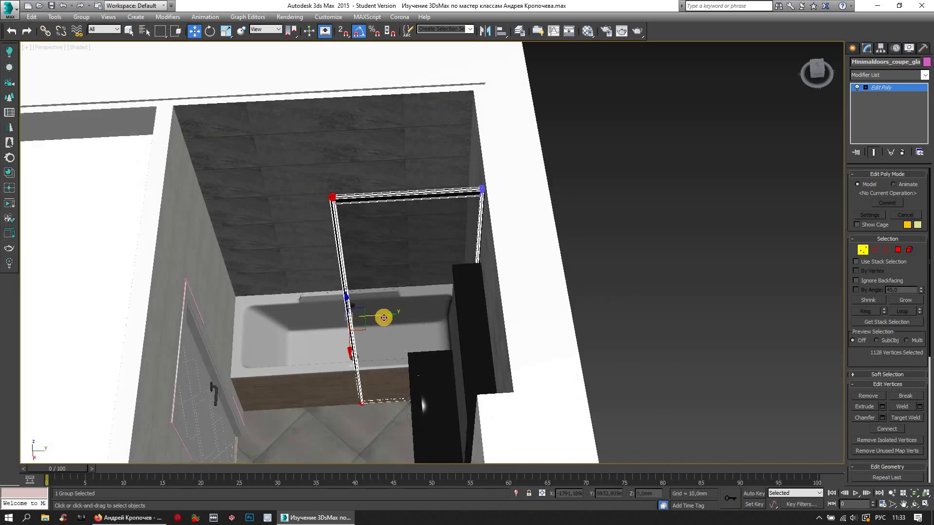
pyautogui.moveTo(417, 318); pyautogui.dragTo(428, 359)
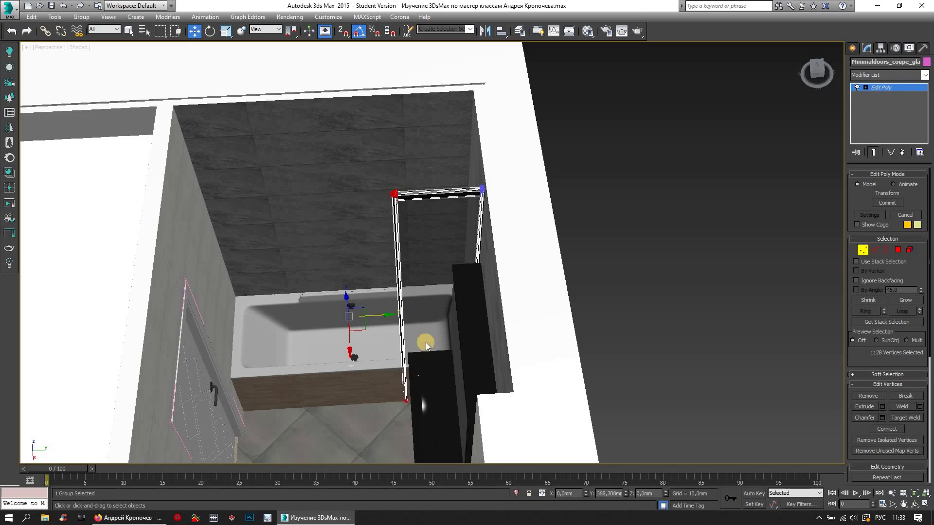
pyautogui.scroll(3, 428, 359)
pyautogui.moveTo(460, 352)
pyautogui.keyDown('alt'); pyautogui.mouseDown(button='middle')
pyautogui.moveTo(488, 355)
pyautogui.moveTo(469, 354)
pyautogui.moveTo(455, 340)
pyautogui.moveTo(448, 349)
pyautogui.moveTo(455, 370)
pyautogui.mouseUp(button='middle'); pyautogui.keyUp('alt')
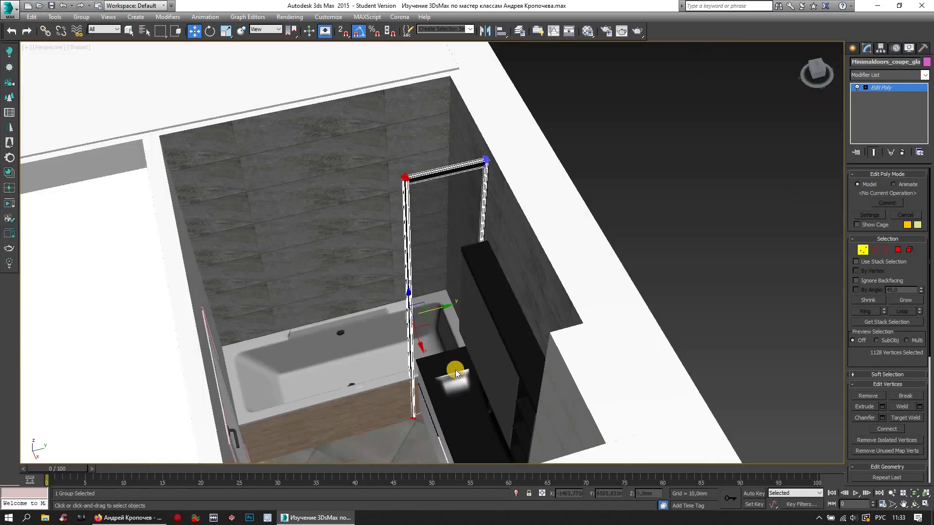
pyautogui.scroll(3, 454, 370)
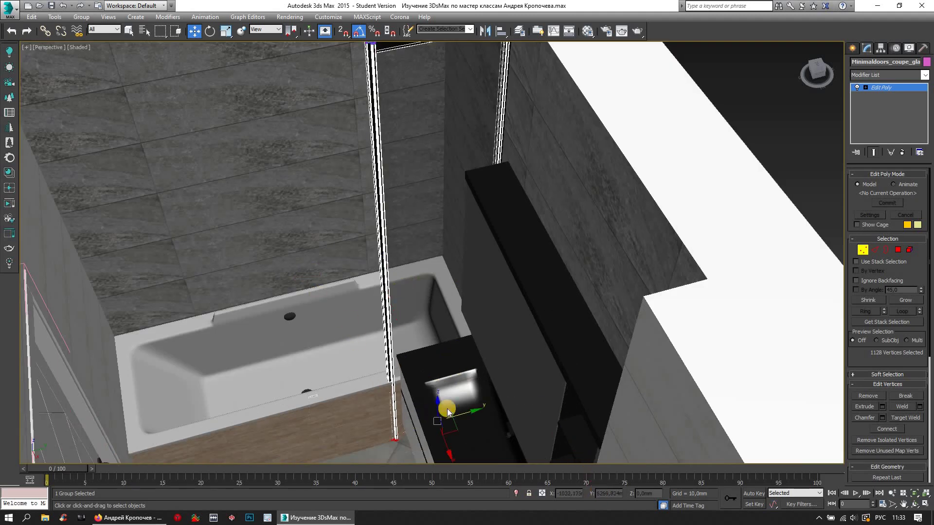
pyautogui.scroll(3, 448, 411)
pyautogui.scroll(2, 452, 419)
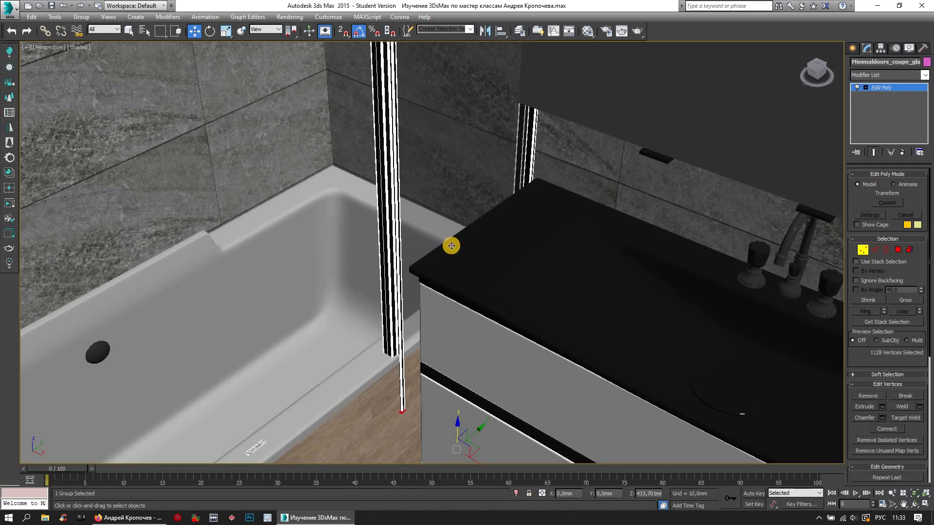
pyautogui.scroll(3, 438, 304)
pyautogui.scroll(2, 482, 295)
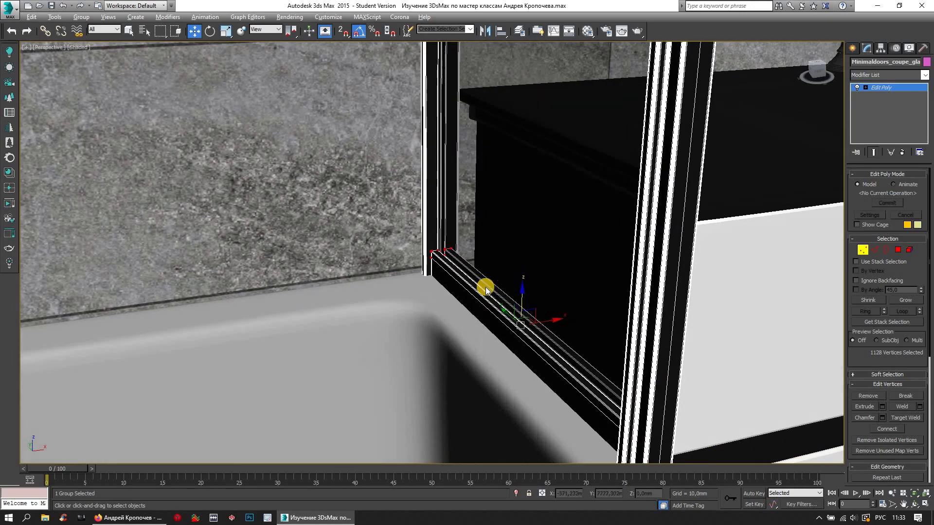
pyautogui.keyDown('alt'); pyautogui.moveTo(485, 291); pyautogui.dragTo(512, 315, button='middle'); pyautogui.keyUp('alt')
pyautogui.moveTo(529, 284); pyautogui.dragTo(530, 270)
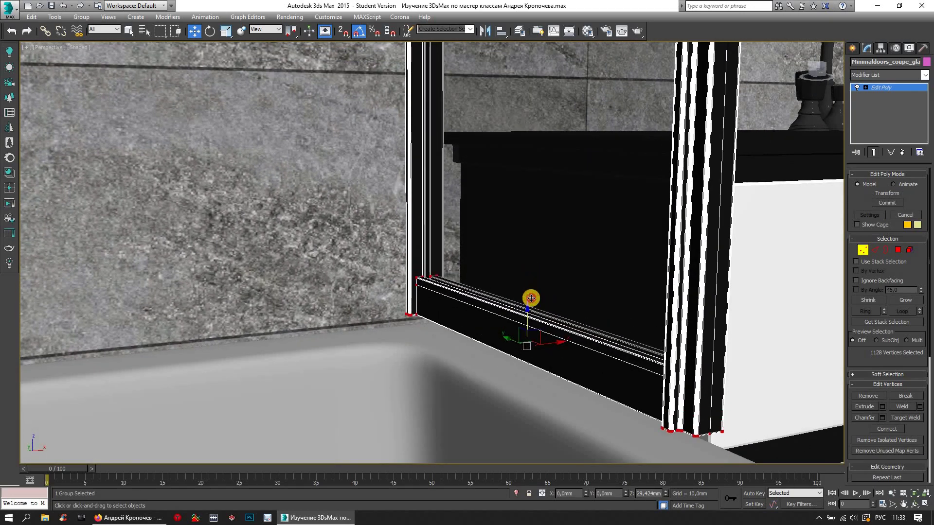
# Lower the top of the partition's door frame so it fits beside the tub
pyautogui.keyDown('alt'); pyautogui.moveTo(619, 291); pyautogui.dragTo(610, 253, button='middle'); pyautogui.keyUp('alt')
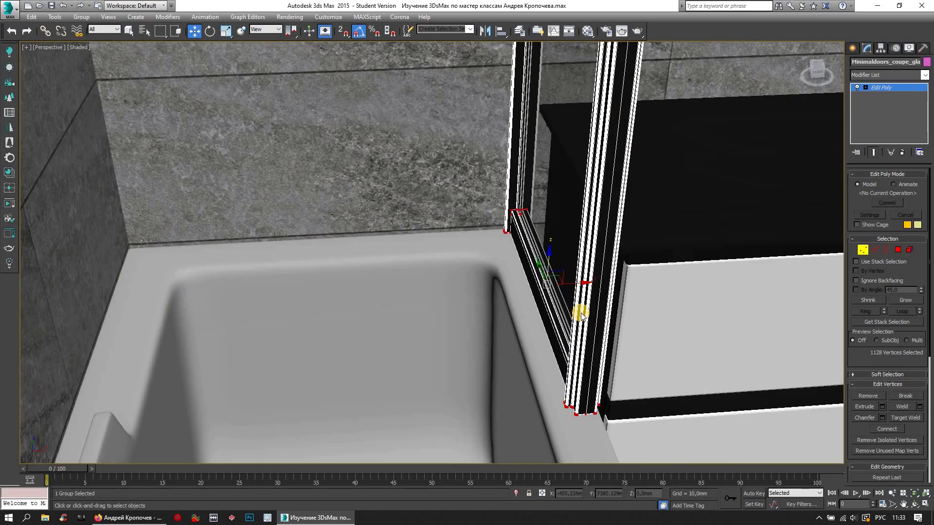
pyautogui.scroll(-5, 609, 244)
pyautogui.moveTo(612, 209)
pyautogui.mouseDown(button='middle')
pyautogui.moveTo(519, 278)
pyautogui.moveTo(476, 194)
pyautogui.mouseUp(button='middle')
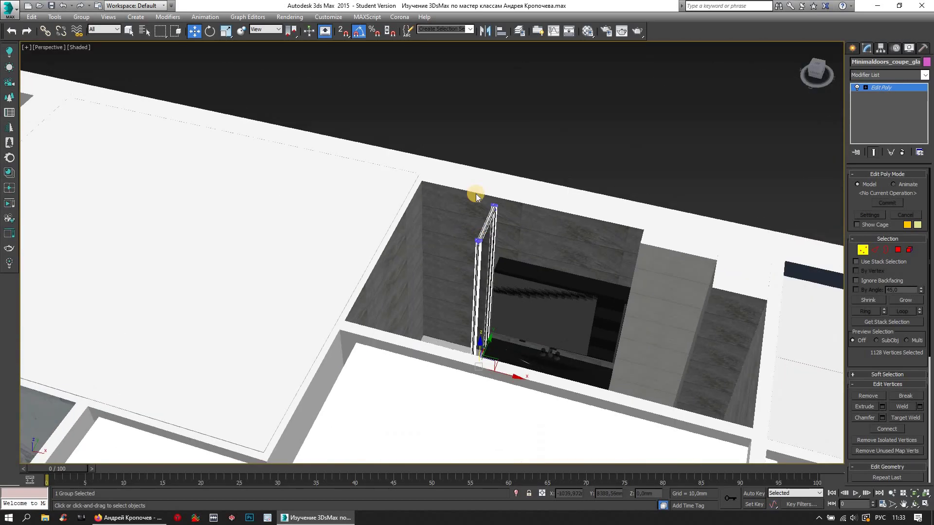
pyautogui.scroll(-3, 509, 202)
pyautogui.scroll(8, 533, 223)
pyautogui.moveTo(533, 223)
pyautogui.keyDown('alt'); pyautogui.mouseDown(button='middle')
pyautogui.moveTo(455, 208)
pyautogui.moveTo(433, 162)
pyautogui.mouseUp(button='middle'); pyautogui.keyUp('alt')
pyautogui.scroll(-3, 729, 300)
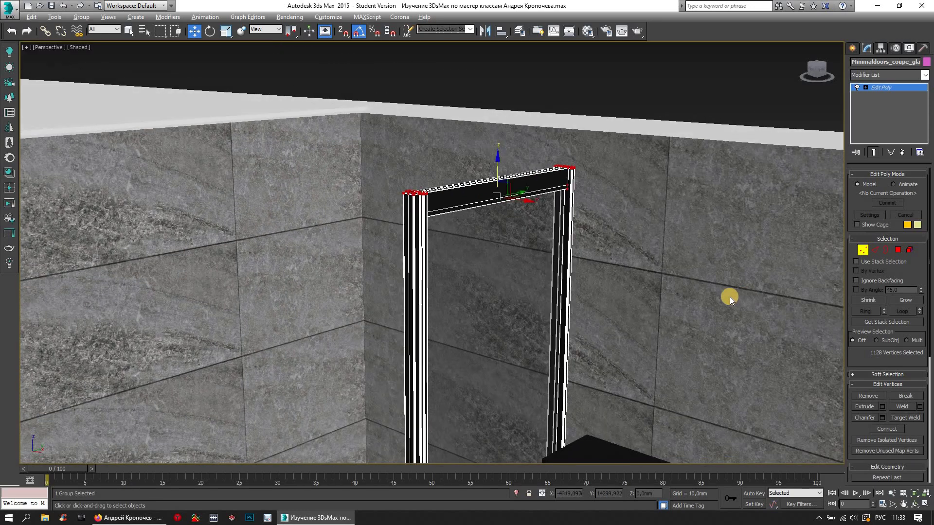
pyautogui.keyDown('alt'); pyautogui.moveTo(730, 297); pyautogui.dragTo(505, 173, button='middle'); pyautogui.keyUp('alt')
pyautogui.moveTo(501, 185)
pyautogui.mouseDown()
pyautogui.moveTo(511, 263)
pyautogui.moveTo(574, 259)
pyautogui.mouseUp()
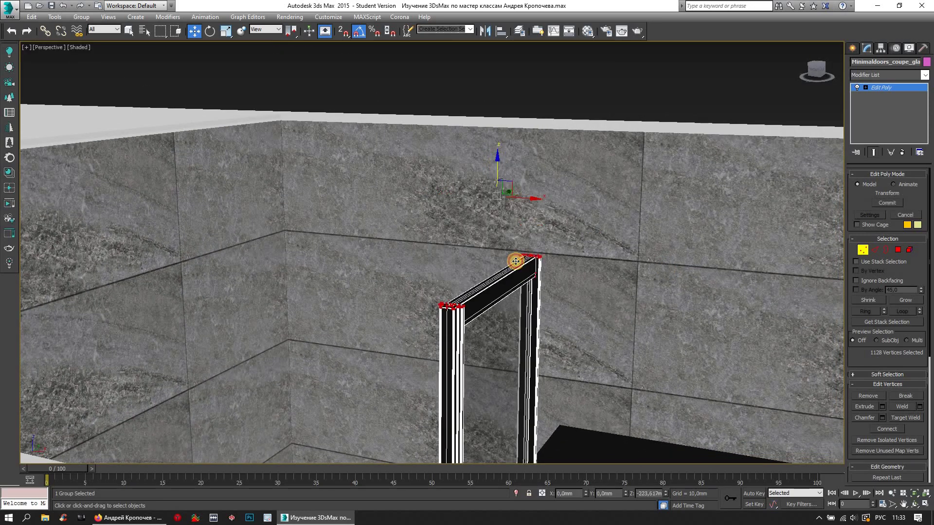
pyautogui.scroll(-5, 568, 309)
pyautogui.moveTo(568, 309)
pyautogui.keyDown('alt'); pyautogui.mouseDown(button='middle')
pyautogui.moveTo(598, 286)
pyautogui.moveTo(555, 283)
pyautogui.mouseUp(button='middle'); pyautogui.keyUp('alt')
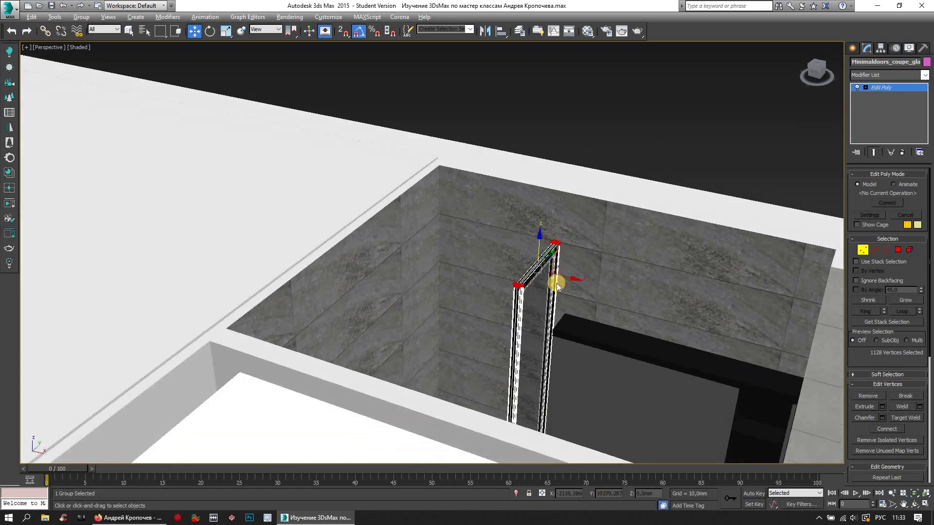
pyautogui.scroll(4, 507, 223)
pyautogui.moveTo(524, 326)
pyautogui.mouseDown()
pyautogui.moveTo(517, 350)
pyautogui.moveTo(538, 344)
pyautogui.mouseUp()
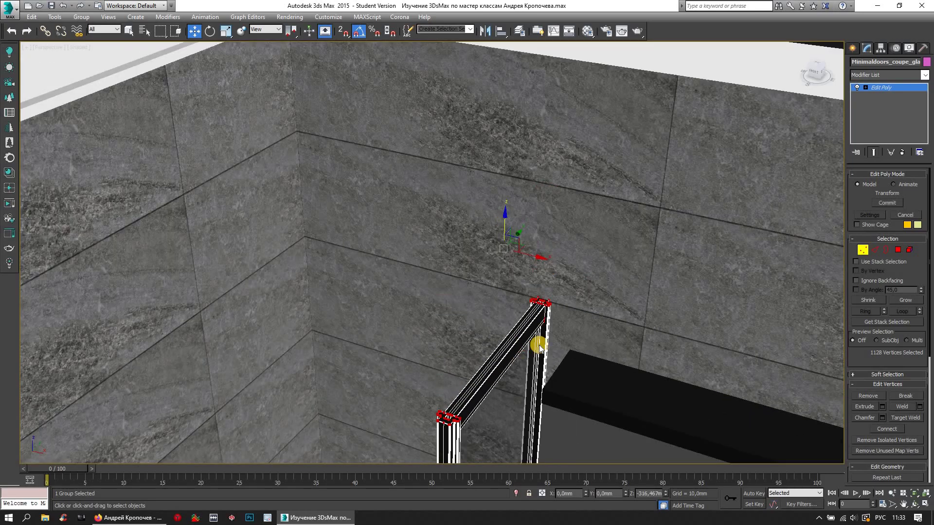
# Clear the vertex selection and orbit to a near top-down view of the bathroom
pyautogui.keyDown('alt'); pyautogui.moveTo(556, 148); pyautogui.dragTo(581, 187, button='middle'); pyautogui.keyUp('alt')
pyautogui.scroll(-4, 581, 188)
pyautogui.scroll(-3, 556, 236)
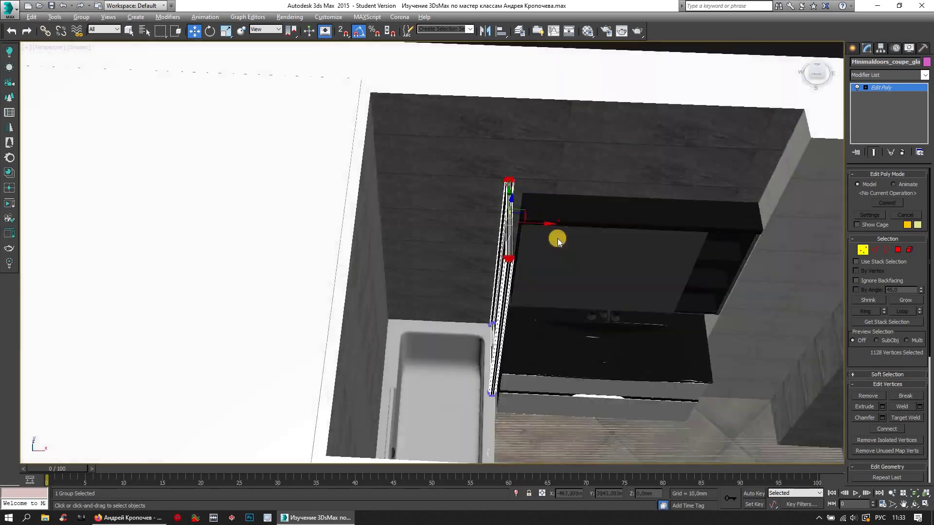
pyautogui.scroll(6, 521, 192)
pyautogui.scroll(-2, 632, 234)
pyautogui.moveTo(621, 249)
pyautogui.keyDown('alt'); pyautogui.mouseDown(button='middle')
pyautogui.moveTo(475, 239)
pyautogui.moveTo(421, 202)
pyautogui.moveTo(931, 180)
pyautogui.moveTo(875, 251)
pyautogui.mouseUp(button='middle'); pyautogui.keyUp('alt')
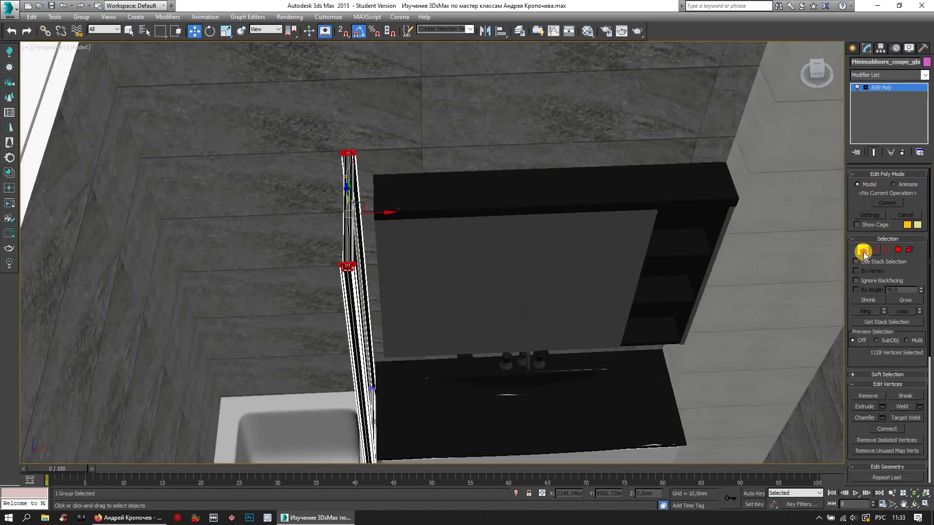
pyautogui.click(399, 198)
pyautogui.moveTo(359, 226)
pyautogui.keyDown('alt'); pyautogui.mouseDown(button='middle')
pyautogui.moveTo(787, 173)
pyautogui.moveTo(340, 307)
pyautogui.moveTo(394, 290)
pyautogui.moveTo(444, 293)
pyautogui.moveTo(331, 219)
pyautogui.moveTo(252, 237)
pyautogui.moveTo(272, 256)
pyautogui.moveTo(319, 249)
pyautogui.moveTo(574, 269)
pyautogui.mouseUp(button='middle'); pyautogui.keyUp('alt')
pyautogui.keyDown('alt'); pyautogui.moveTo(509, 297); pyautogui.dragTo(467, 308, button='middle'); pyautogui.keyUp('alt')
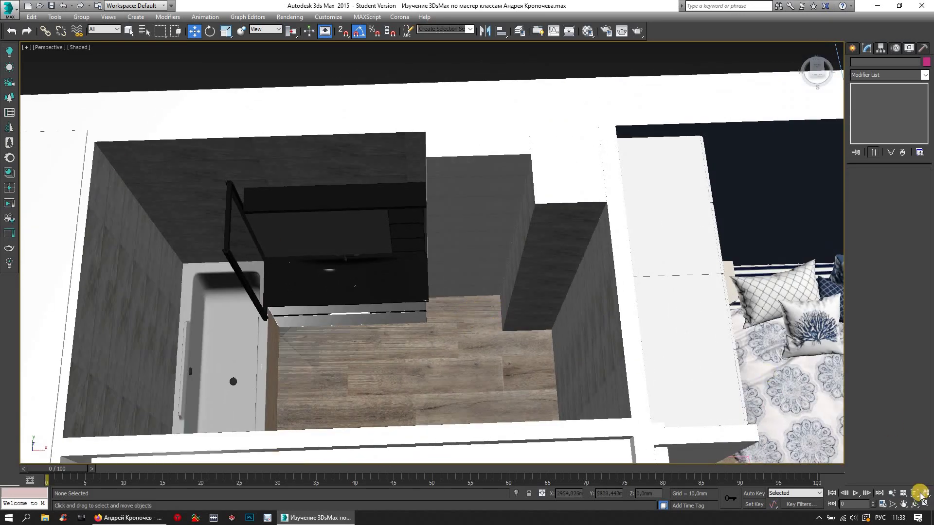
# Restore four viewports and import Ruravit_Commode.fbx from the unitaz folder
pyautogui.hotkey('alt', 'w')
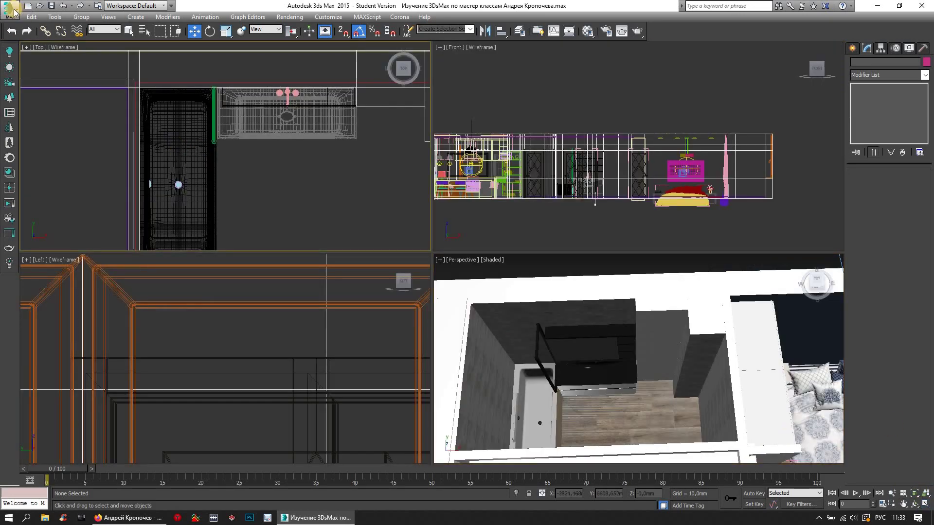
pyautogui.hotkey('alt', 'f')
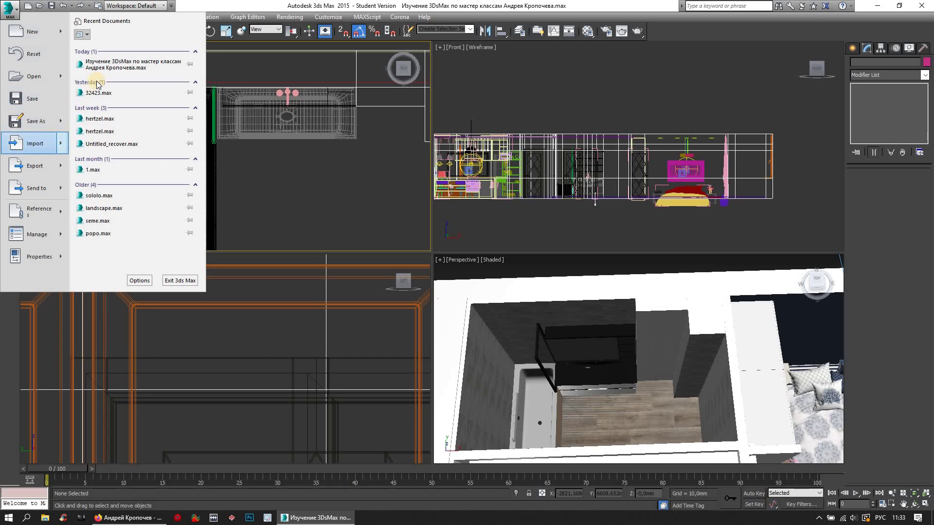
pyautogui.moveTo(34, 144)
pyautogui.click(100, 73)
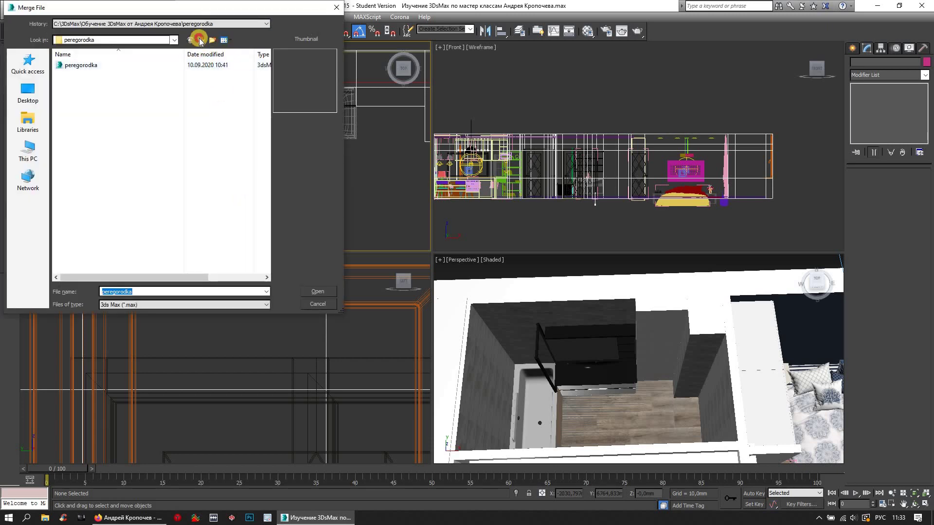
pyautogui.click(200, 40)
pyautogui.scroll(-3, 200, 141)
pyautogui.scroll(-2, 200, 141)
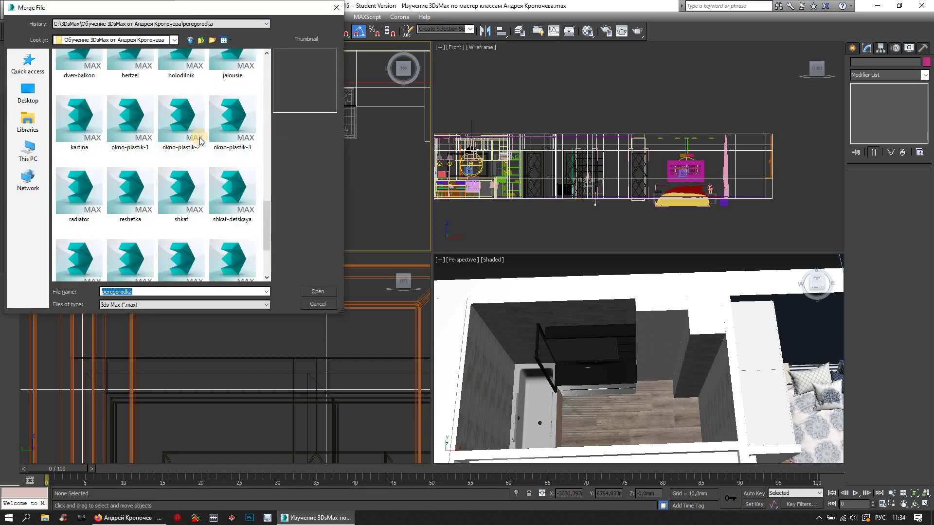
pyautogui.scroll(2, 199, 140)
pyautogui.scroll(3, 199, 140)
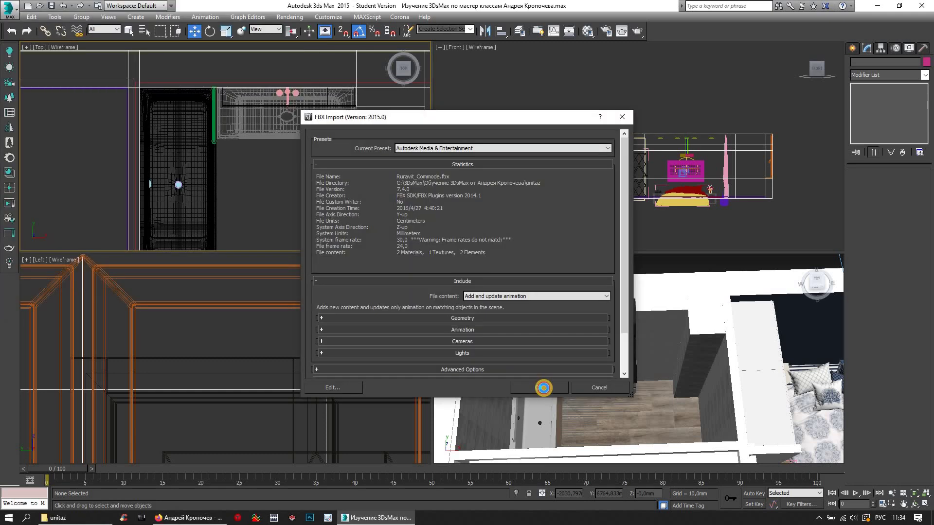
pyautogui.click(544, 388)
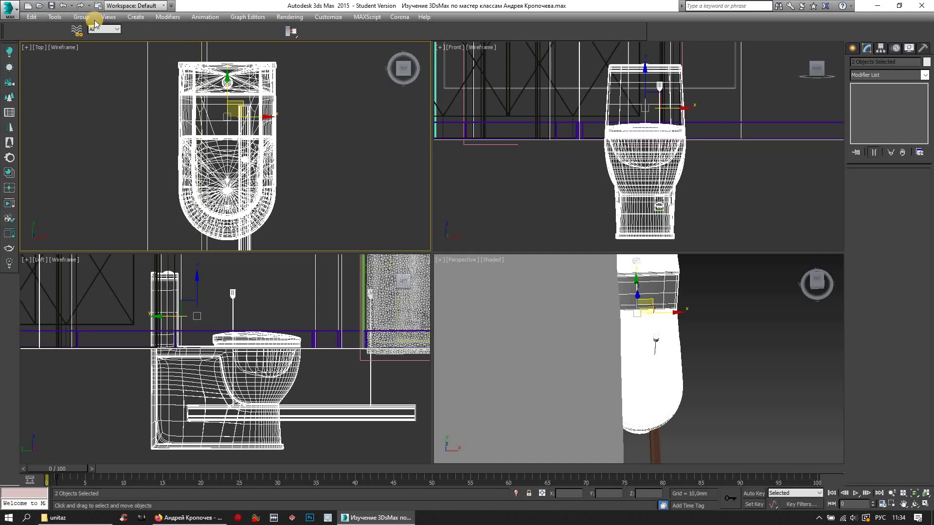
# Move the toilet into the bathroom beside the sink in the Top view
pyautogui.scroll(-2, 360, 255)
pyautogui.scroll(-4, 276, 161)
pyautogui.scroll(-4, 287, 202)
pyautogui.scroll(-3, 298, 192)
pyautogui.scroll(2, 298, 192)
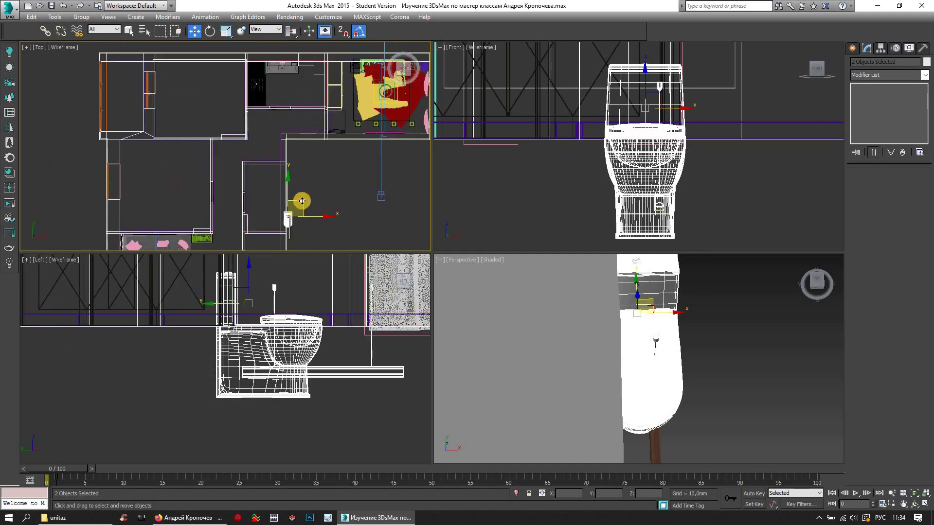
pyautogui.moveTo(324, 79); pyautogui.dragTo(311, 73)
pyautogui.scroll(6, 311, 72)
pyautogui.moveTo(312, 72)
pyautogui.mouseDown(button='middle')
pyautogui.moveTo(310, 119)
pyautogui.moveTo(321, 146)
pyautogui.mouseUp(button='middle')
pyautogui.scroll(3, 287, 155)
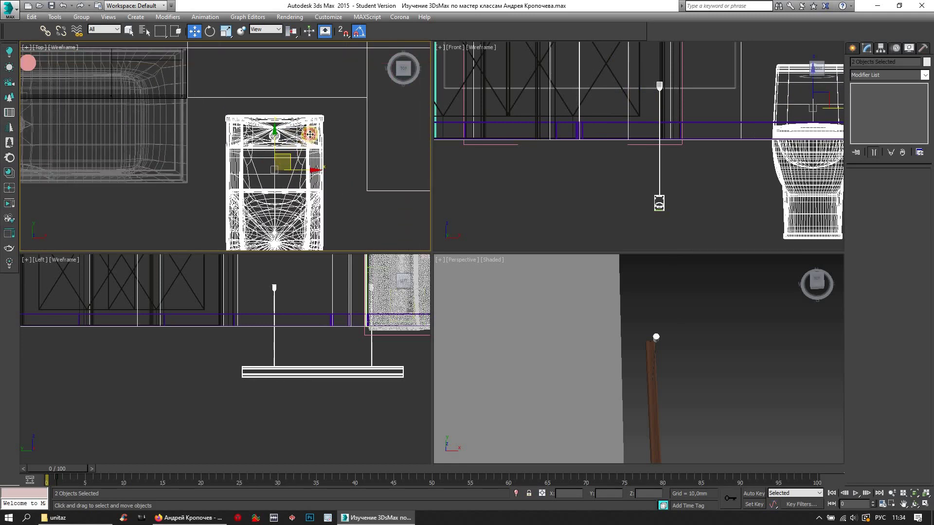
pyautogui.moveTo(310, 133); pyautogui.dragTo(299, 133)
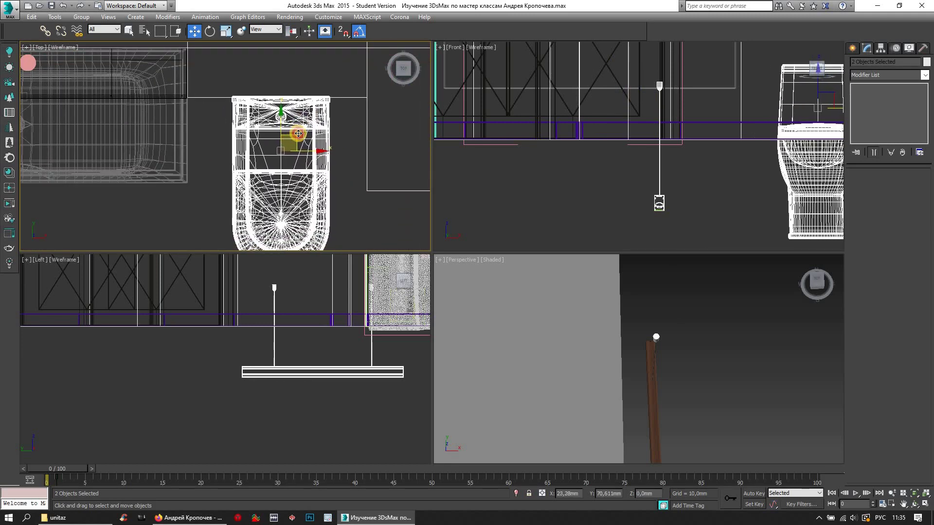
# Raise the toilet in the Front view so it sits on the floor
pyautogui.scroll(-3, 698, 170)
pyautogui.moveTo(688, 183)
pyautogui.mouseDown(button='middle')
pyautogui.moveTo(625, 157)
pyautogui.moveTo(628, 141)
pyautogui.mouseUp(button='middle')
pyautogui.scroll(3, 621, 163)
pyautogui.scroll(-2, 620, 163)
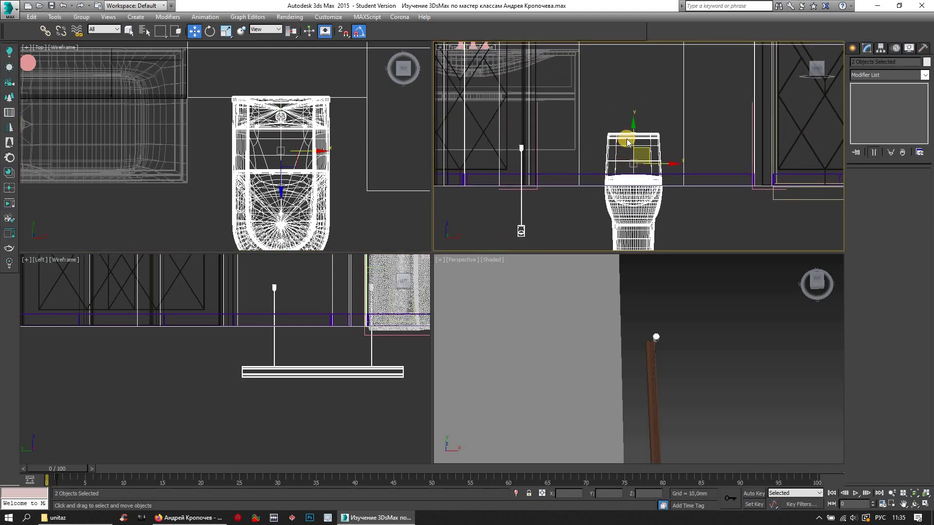
pyautogui.moveTo(643, 82); pyautogui.dragTo(650, 92)
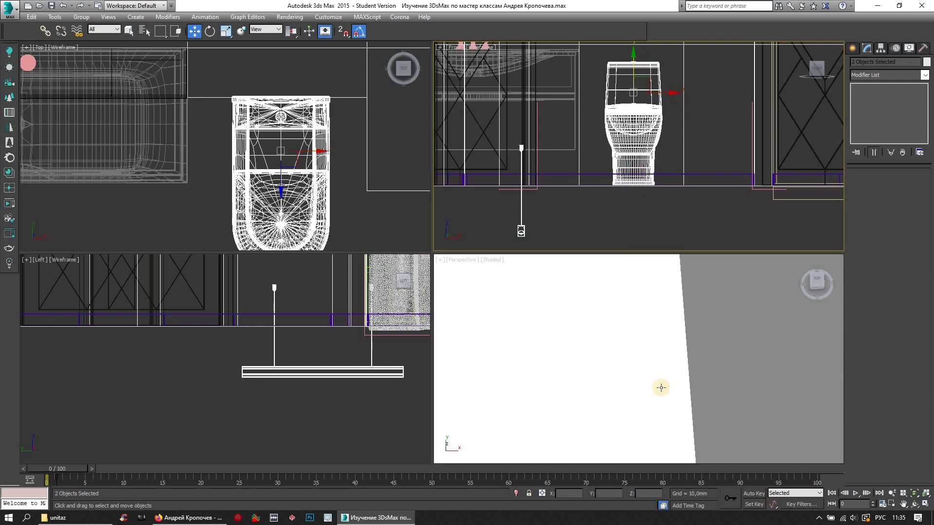
pyautogui.scroll(-3, 665, 386)
pyautogui.scroll(-3, 680, 371)
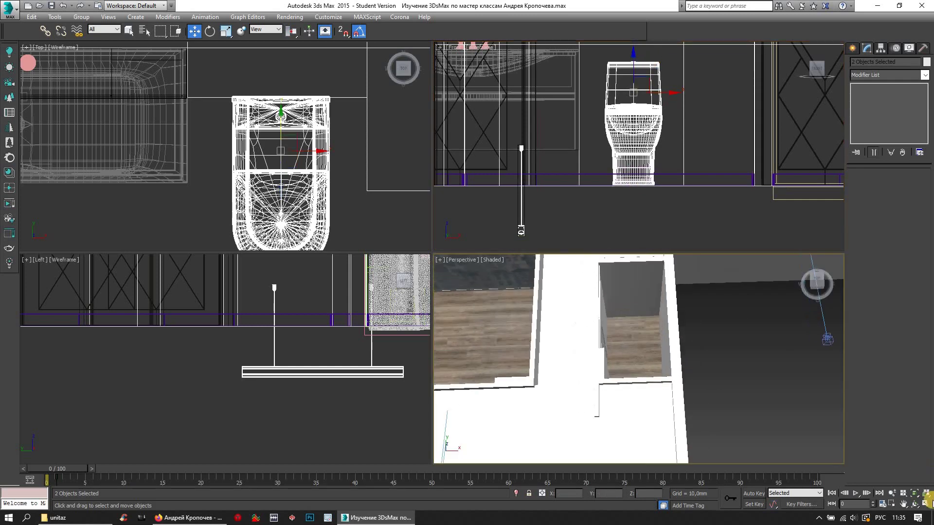
# Maximize Perspective, deselect the toilet and review the bathroom from a rotated top-down angle
pyautogui.hotkey('alt', 'w')
pyautogui.scroll(-3, 488, 316)
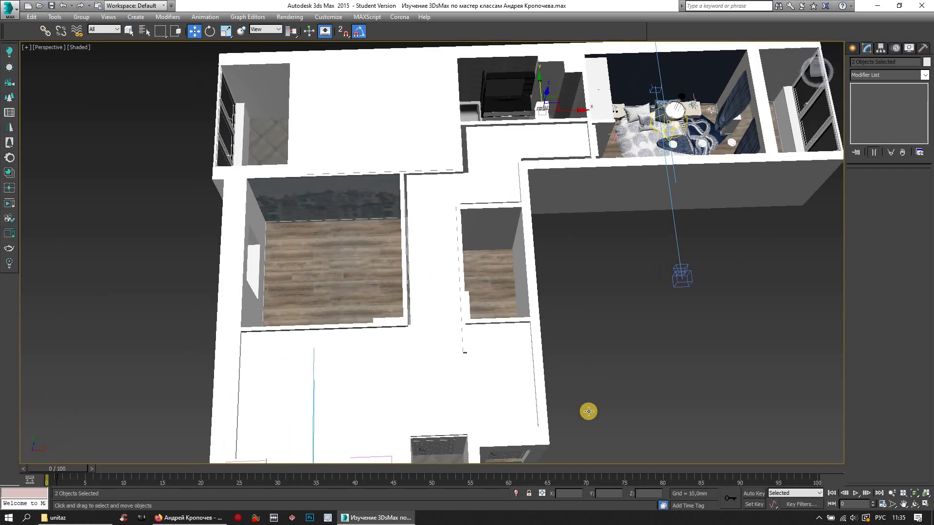
pyautogui.keyDown('alt'); pyautogui.moveTo(589, 411); pyautogui.dragTo(546, 272, button='middle'); pyautogui.keyUp('alt')
pyautogui.scroll(5, 546, 240)
pyautogui.scroll(3, 545, 241)
pyautogui.scroll(3, 528, 243)
pyautogui.scroll(3, 527, 243)
pyautogui.scroll(3, 589, 222)
pyautogui.scroll(-3, 588, 222)
pyautogui.scroll(-2, 574, 214)
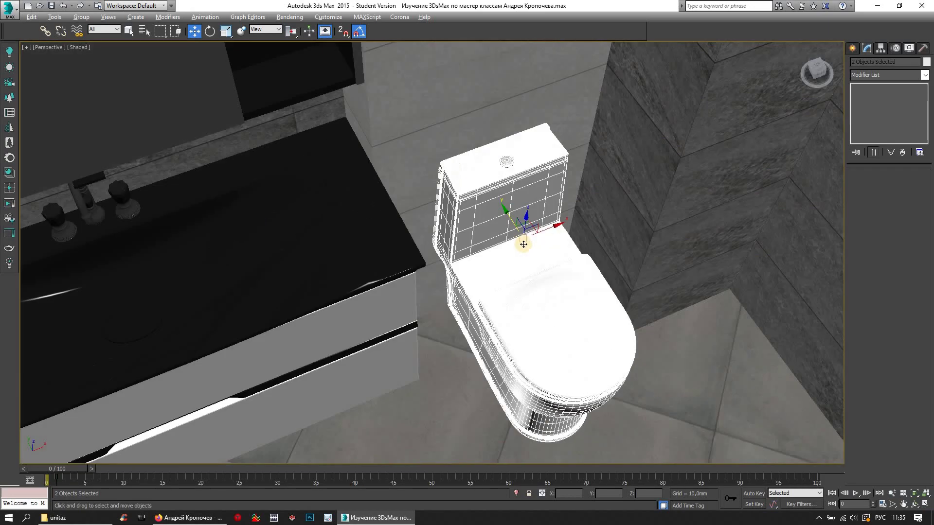
pyautogui.scroll(-2, 560, 195)
pyautogui.scroll(-5, 537, 150)
pyautogui.click(538, 151)
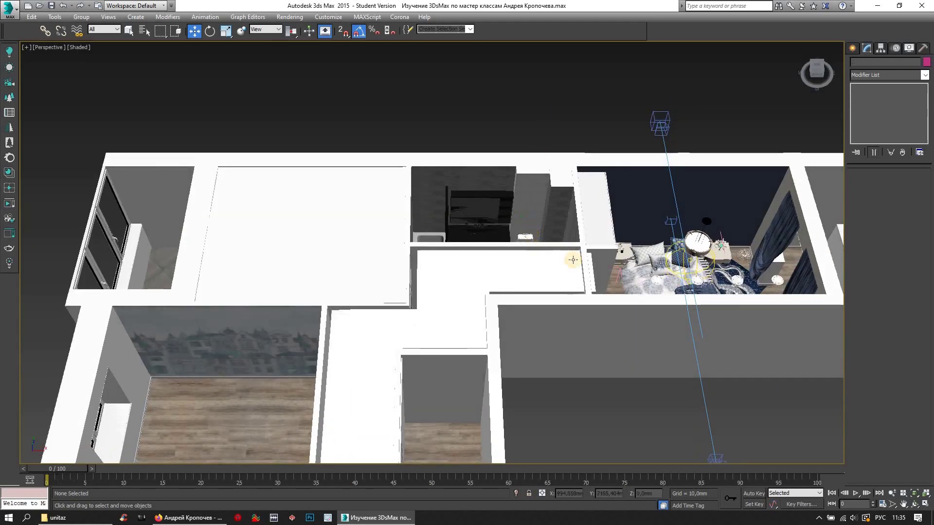
pyautogui.scroll(3, 559, 233)
pyautogui.scroll(3, 530, 263)
pyautogui.moveTo(530, 263)
pyautogui.keyDown('alt'); pyautogui.mouseDown(button='middle')
pyautogui.moveTo(592, 292)
pyautogui.moveTo(546, 125)
pyautogui.moveTo(531, 212)
pyautogui.moveTo(59, 77)
pyautogui.mouseUp(button='middle'); pyautogui.keyUp('alt')
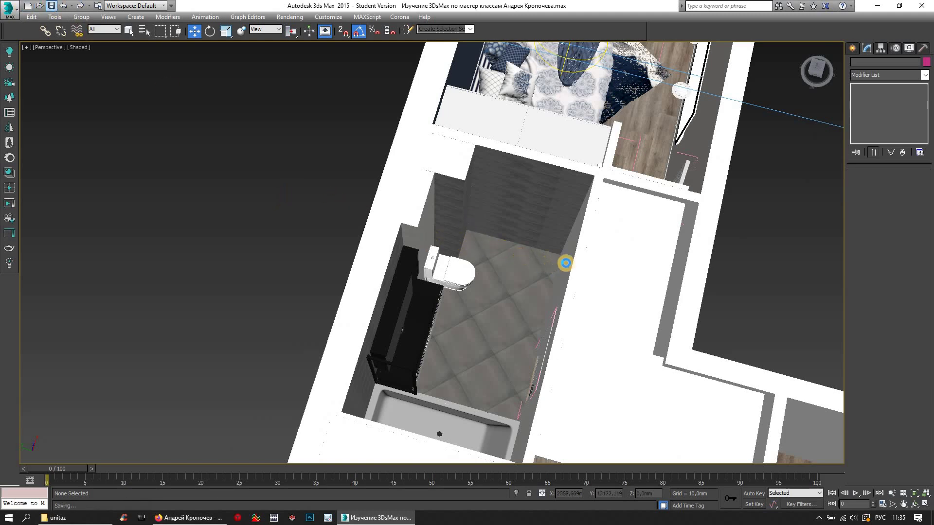
pyautogui.click(190, 519)
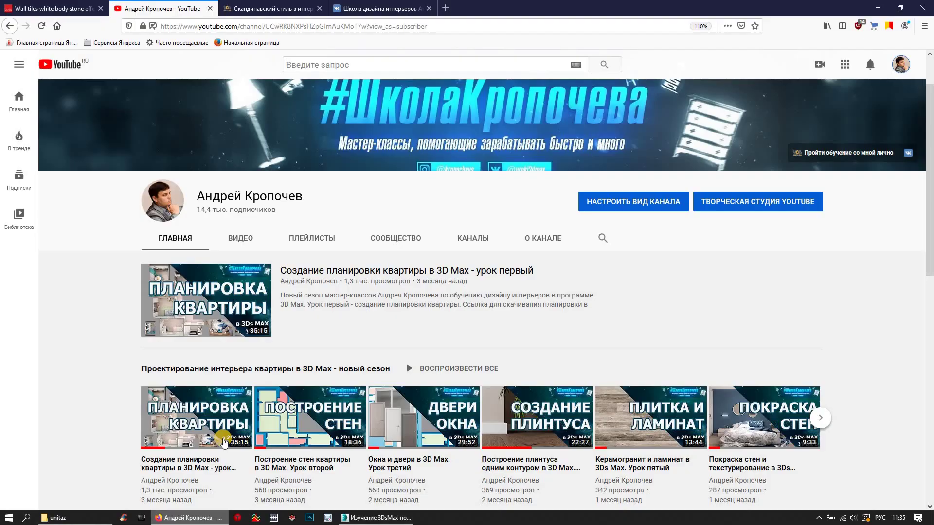
# Show the bathroom renders on the vosinterior.ru Scandinavian style page
pyautogui.click(253, 6)
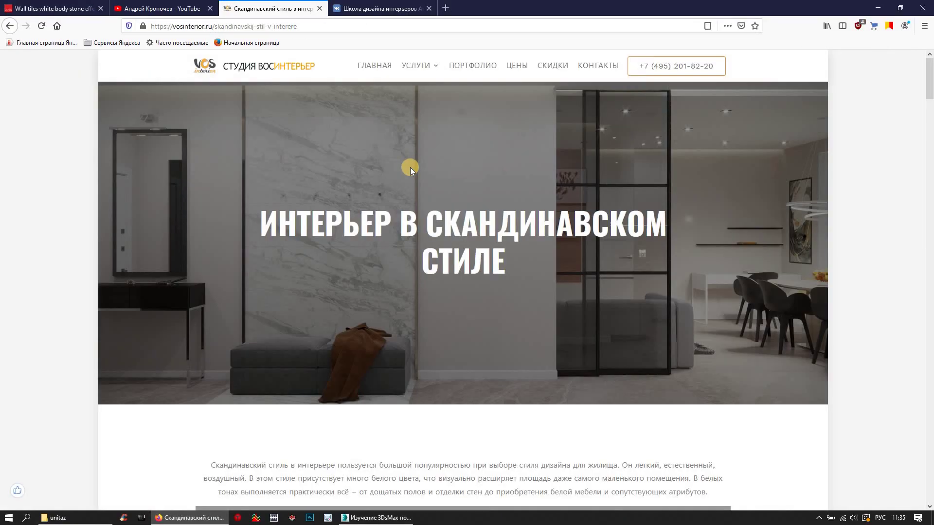
pyautogui.scroll(-5, 411, 165)
pyautogui.scroll(-5, 409, 181)
pyautogui.scroll(-5, 409, 181)
pyautogui.scroll(-5, 423, 233)
pyautogui.scroll(-5, 438, 292)
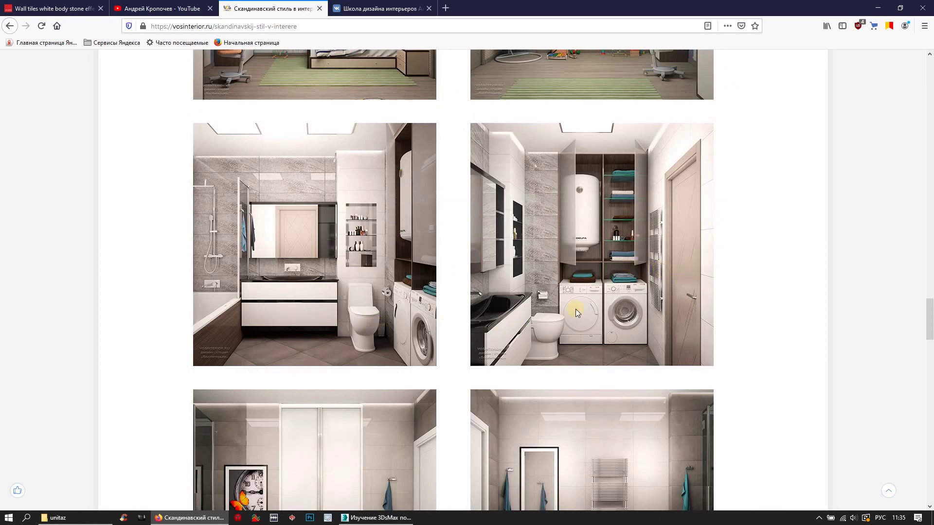
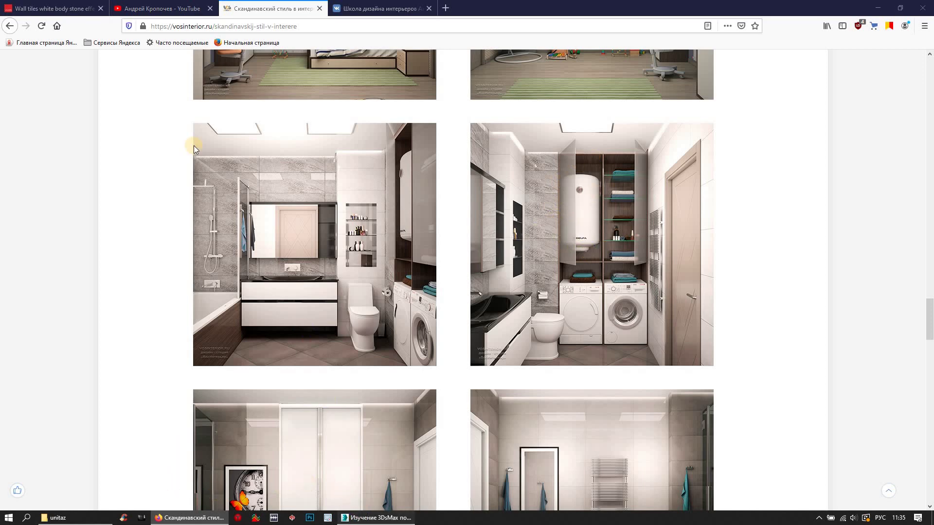
# Switch from the Firefox bathroom reference photos back to the 3ds Max scene
pyautogui.click(359, 519)
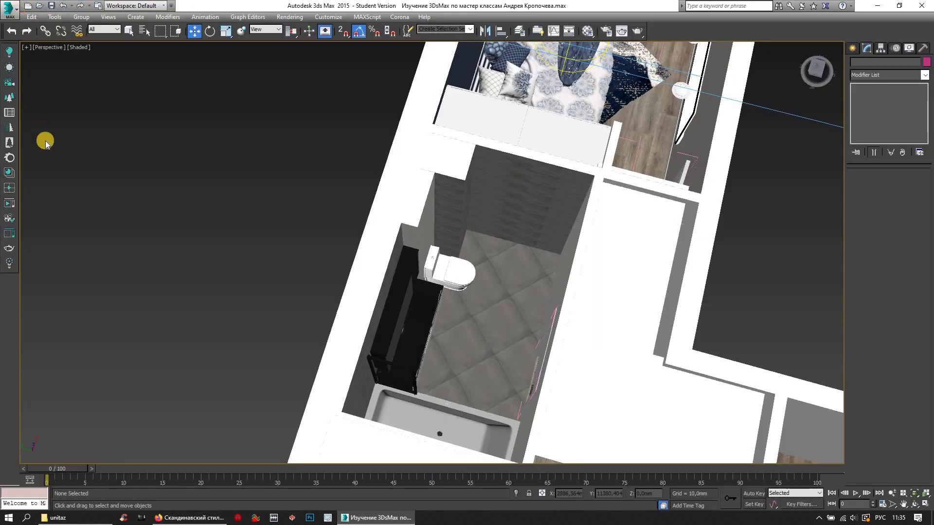
# Merge Group001 from stiralka\stiralka.max into the scene, auto-renaming the duplicate name
pyautogui.hotkey('alt', 'f')
pyautogui.click(141, 71)
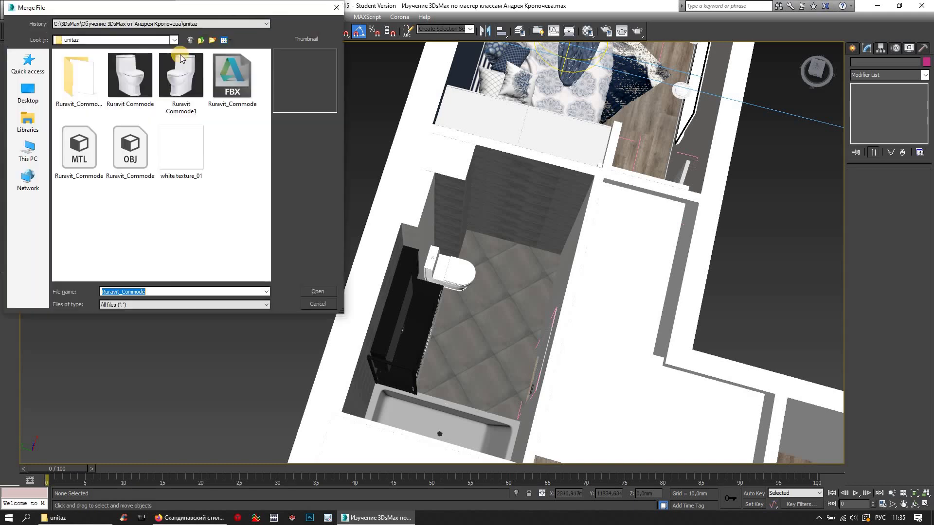
pyautogui.press('BackSpace')
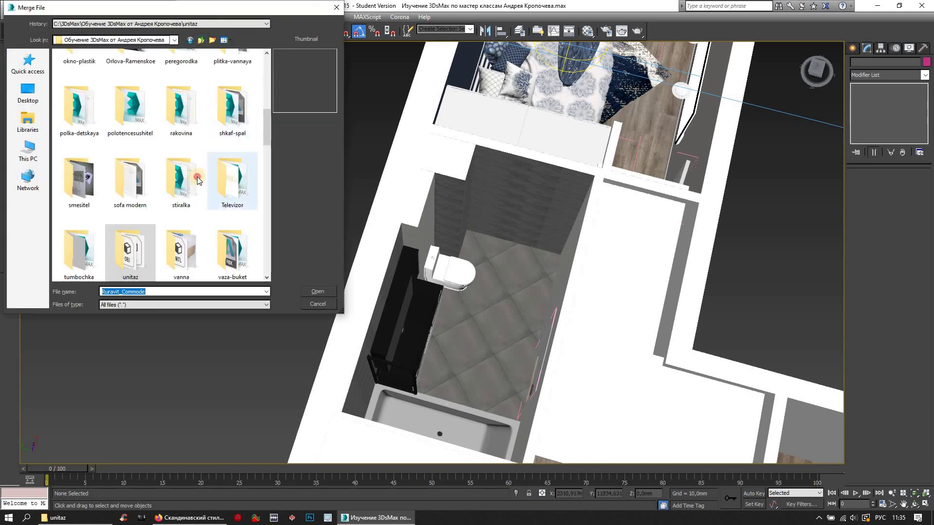
pyautogui.doubleClick(195, 175)
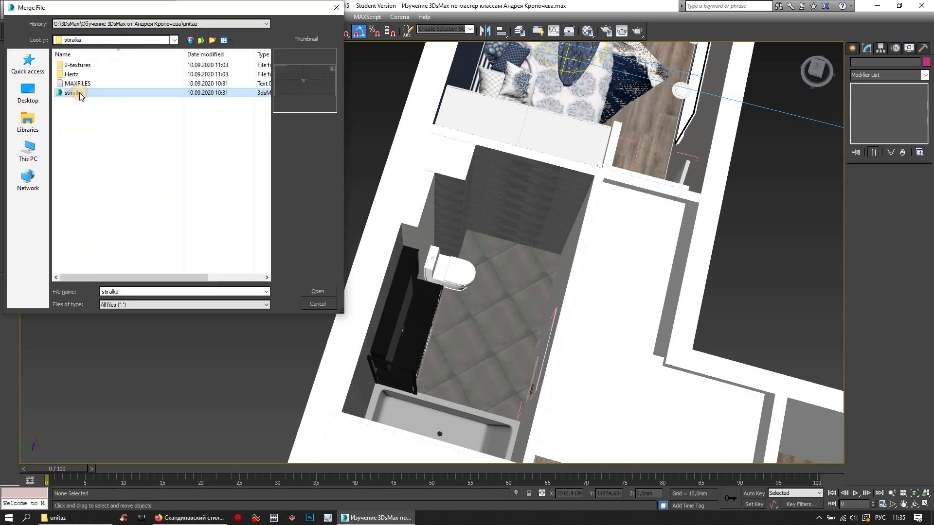
pyautogui.doubleClick(76, 97)
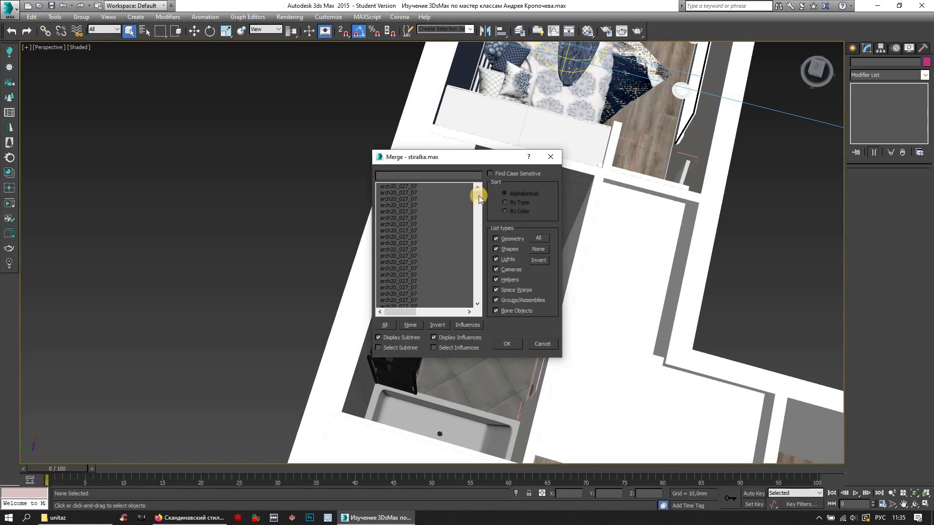
pyautogui.moveTo(478, 224); pyautogui.dragTo(480, 228)
pyautogui.click(394, 275)
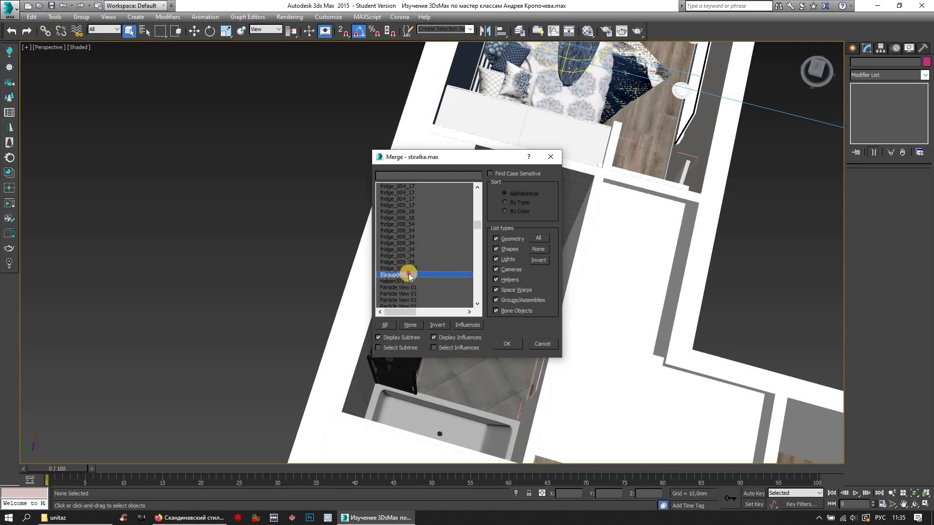
pyautogui.doubleClick(397, 267)
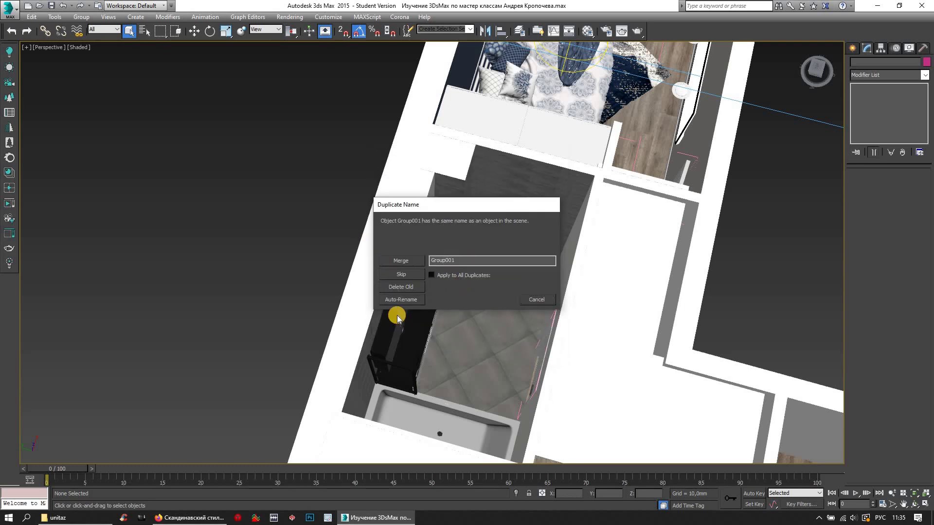
pyautogui.click(400, 300)
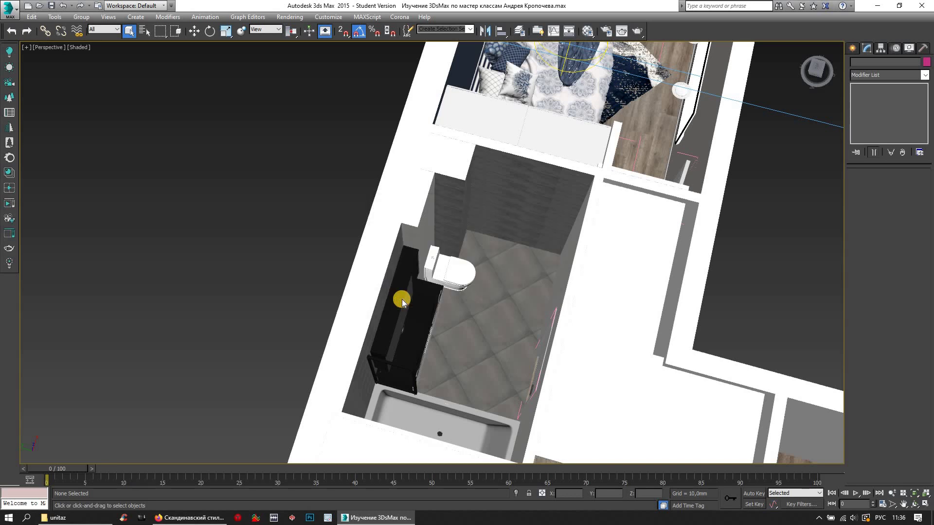
# Apply the material choice to all duplicate materials and switch to Select and Move
pyautogui.click(475, 270)
pyautogui.click(423, 300)
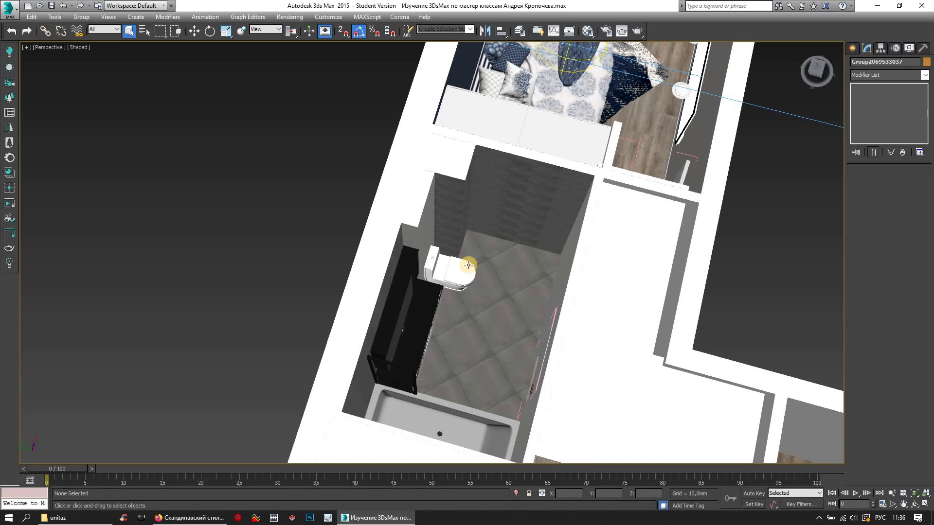
pyautogui.scroll(-4, 616, 283)
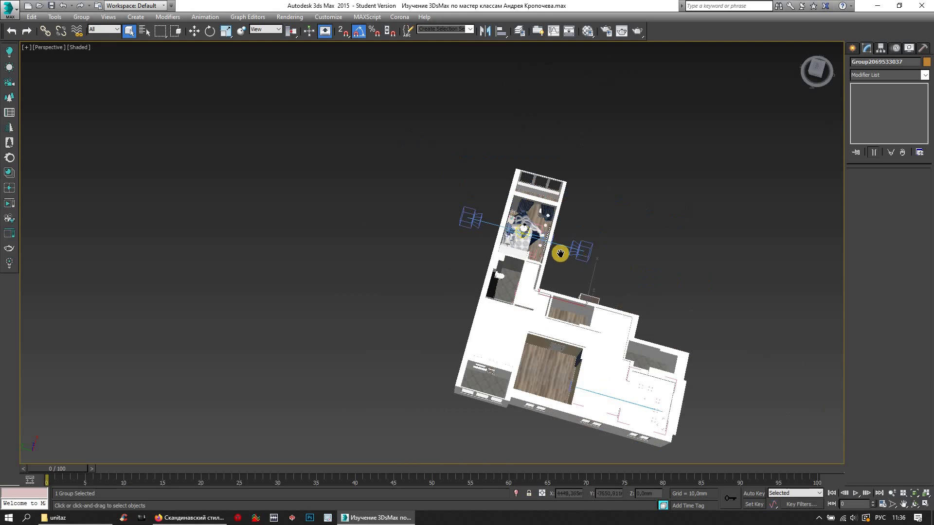
pyautogui.scroll(-2, 560, 254)
pyautogui.scroll(-2, 497, 244)
pyautogui.click(193, 32)
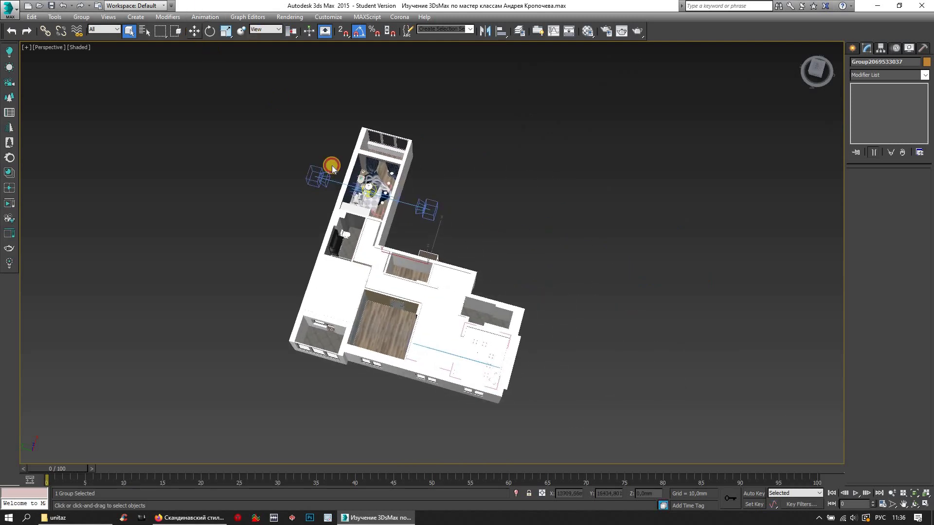
# Drag the merged washer cabinet group into the niche beside the toilet
pyautogui.scroll(3, 397, 200)
pyautogui.scroll(3, 407, 272)
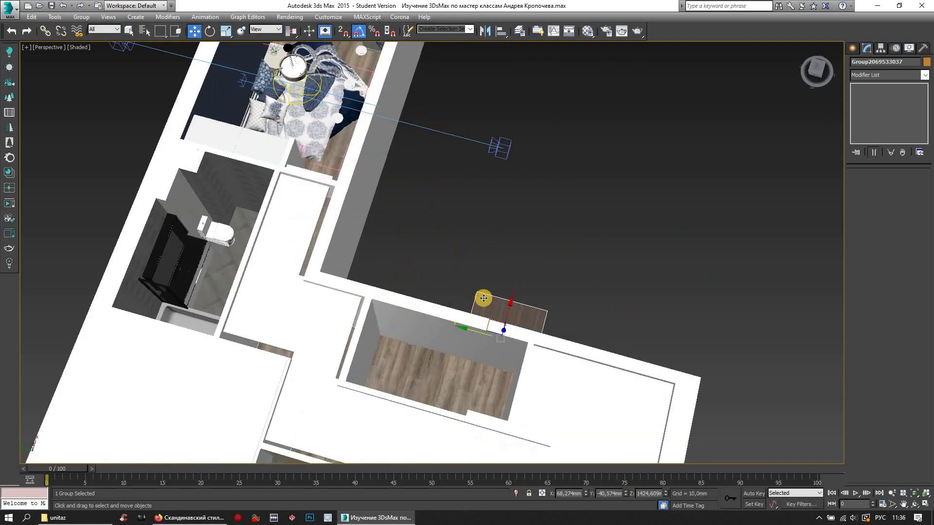
pyautogui.click(225, 213)
pyautogui.moveTo(226, 213); pyautogui.dragTo(232, 191)
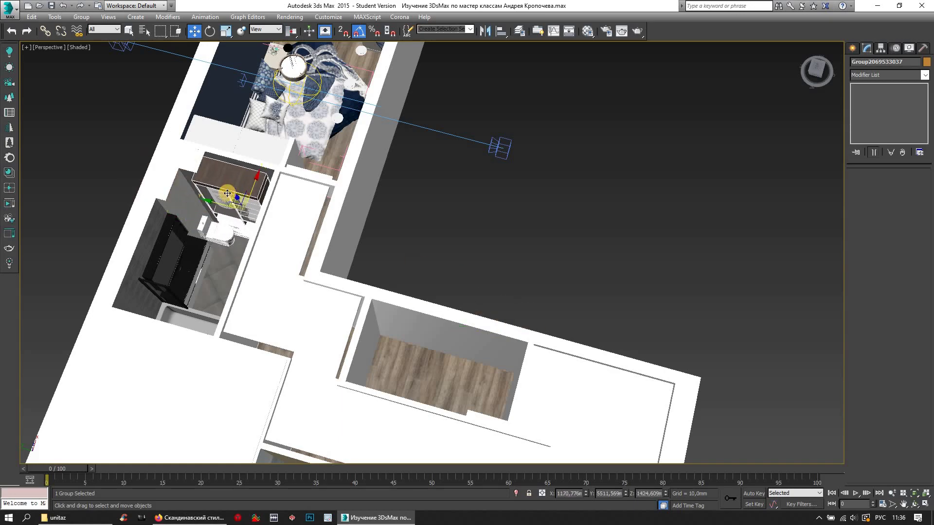
pyautogui.scroll(2, 240, 183)
pyautogui.scroll(2, 246, 183)
pyautogui.scroll(3, 262, 186)
pyautogui.keyDown('alt'); pyautogui.moveTo(261, 186); pyautogui.dragTo(219, 261, button='middle'); pyautogui.keyUp('alt')
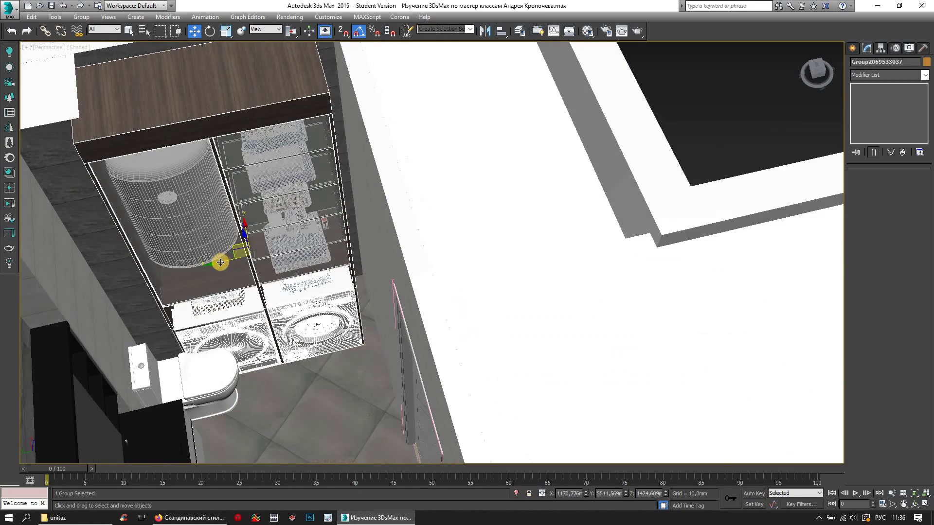
pyautogui.moveTo(230, 263); pyautogui.dragTo(238, 265)
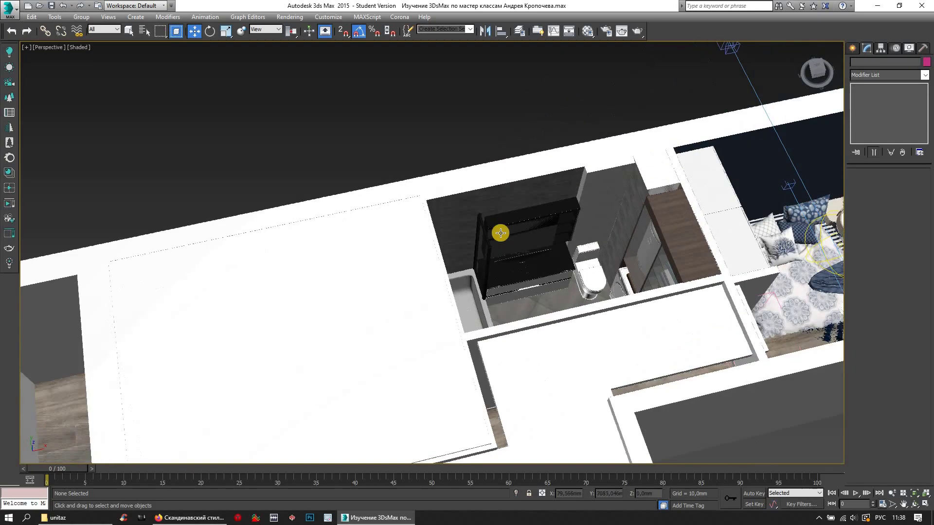
# Orbit, pan and zoom to a head-on view of the faucet on the black countertop, then select it
pyautogui.moveTo(500, 233)
pyautogui.keyDown('alt'); pyautogui.mouseDown(button='middle')
pyautogui.moveTo(523, 288)
pyautogui.moveTo(456, 308)
pyautogui.moveTo(446, 321)
pyautogui.moveTo(438, 296)
pyautogui.moveTo(444, 307)
pyautogui.moveTo(539, 306)
pyautogui.moveTo(488, 315)
pyautogui.moveTo(479, 326)
pyautogui.moveTo(421, 323)
pyautogui.moveTo(469, 324)
pyautogui.moveTo(419, 381)
pyautogui.moveTo(420, 344)
pyautogui.moveTo(381, 363)
pyautogui.mouseUp(button='middle'); pyautogui.keyUp('alt')
pyautogui.scroll(3, 495, 305)
pyautogui.scroll(3, 476, 307)
pyautogui.scroll(-2, 315, 190)
pyautogui.scroll(2, 481, 318)
pyautogui.scroll(5, 419, 375)
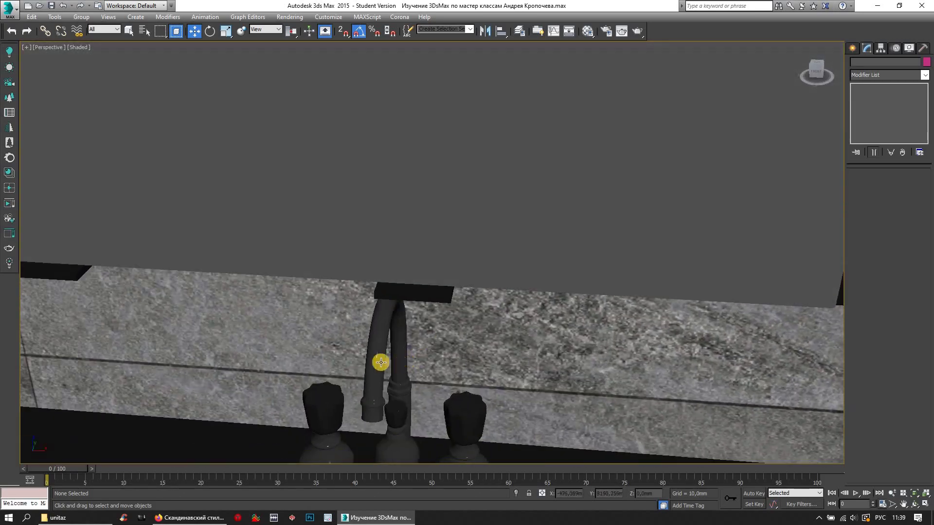
pyautogui.scroll(-5, 468, 369)
pyautogui.moveTo(477, 377)
pyautogui.mouseDown(button='middle')
pyautogui.moveTo(424, 365)
pyautogui.moveTo(425, 388)
pyautogui.moveTo(368, 332)
pyautogui.mouseUp(button='middle')
pyautogui.scroll(-5, 287, 199)
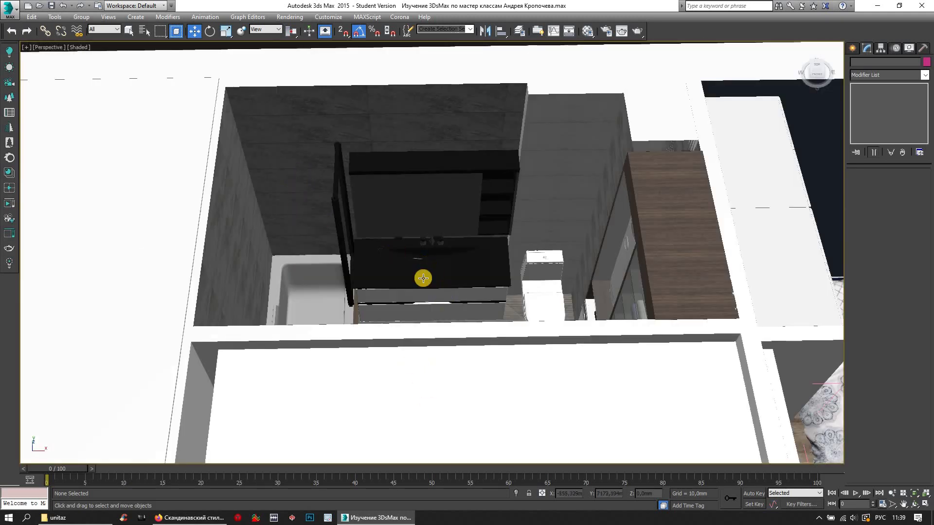
pyautogui.scroll(5, 424, 199)
pyautogui.moveTo(423, 199); pyautogui.dragTo(419, 227, button='middle')
pyautogui.scroll(3, 418, 226)
pyautogui.keyDown('alt'); pyautogui.moveTo(402, 311); pyautogui.dragTo(395, 201, button='middle'); pyautogui.keyUp('alt')
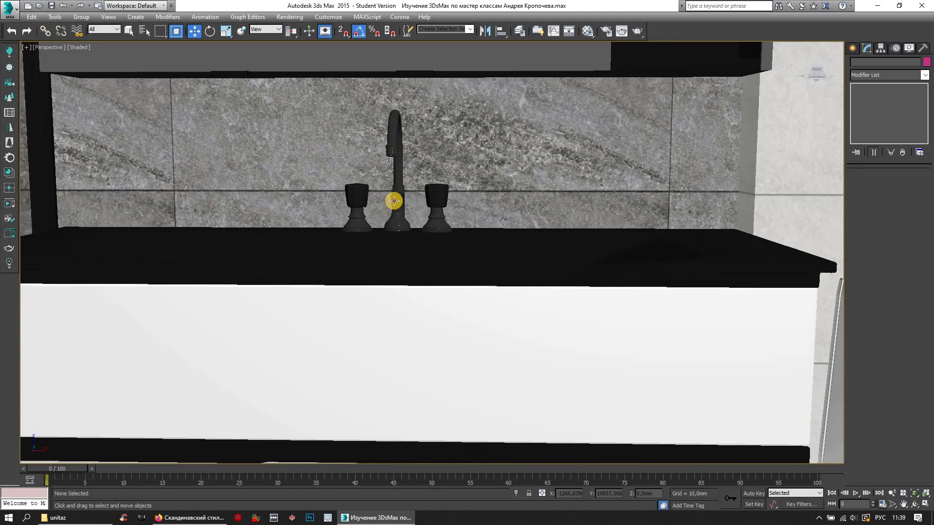
pyautogui.click(394, 201)
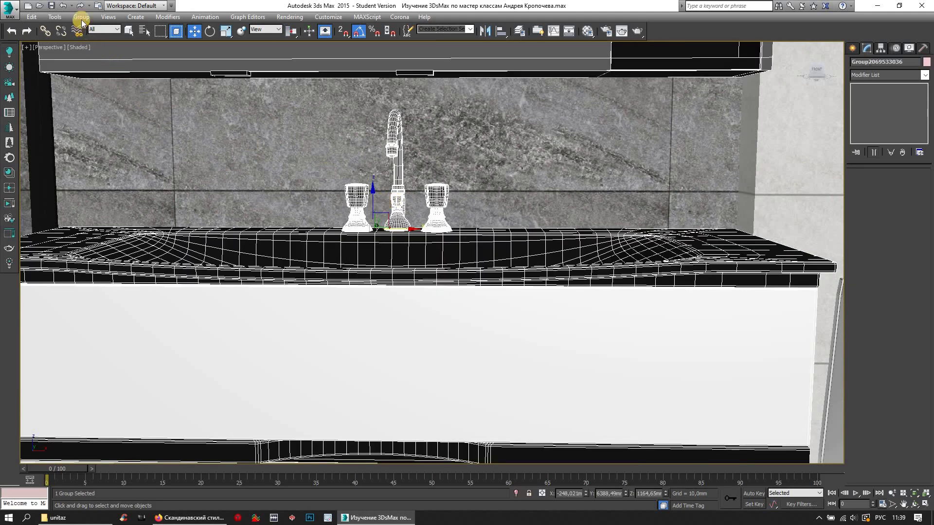
# Check the Group menu and the Firefox reference photos before returning to 3ds Max
pyautogui.click(81, 17)
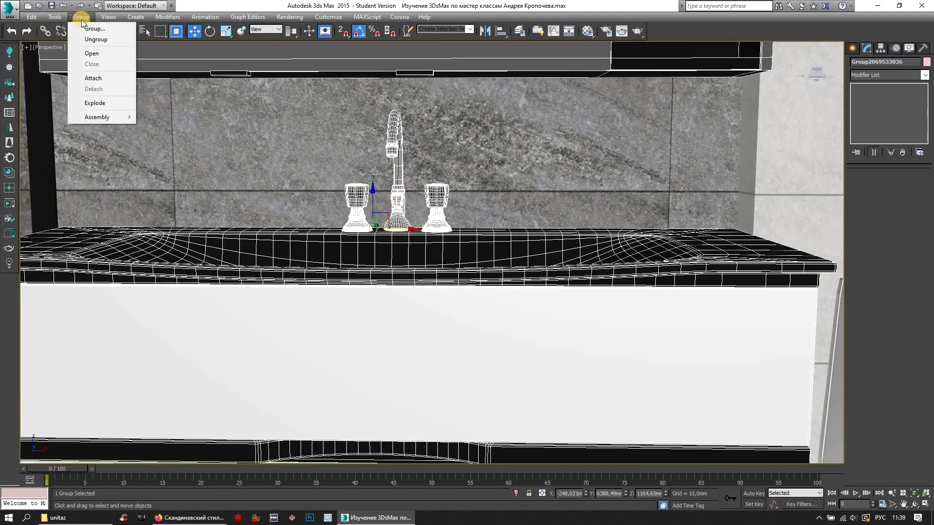
pyautogui.click(313, 450)
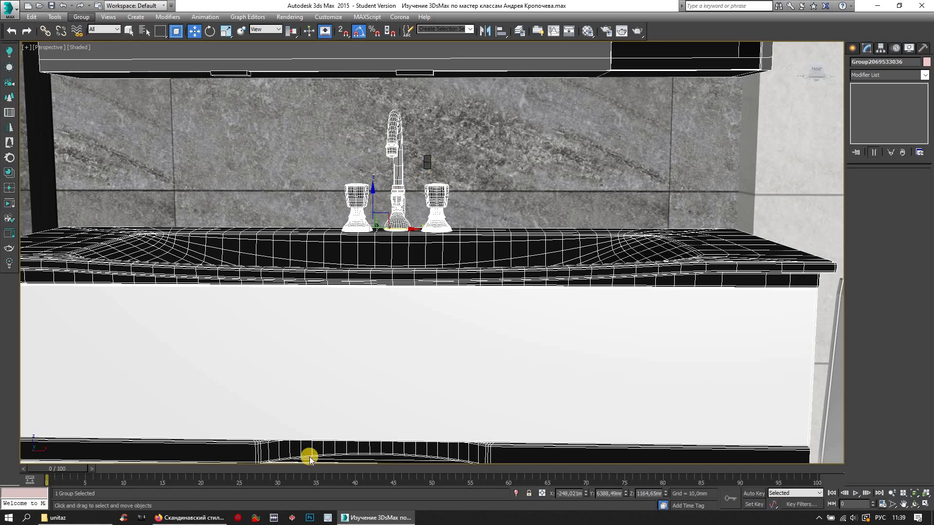
pyautogui.click(190, 518)
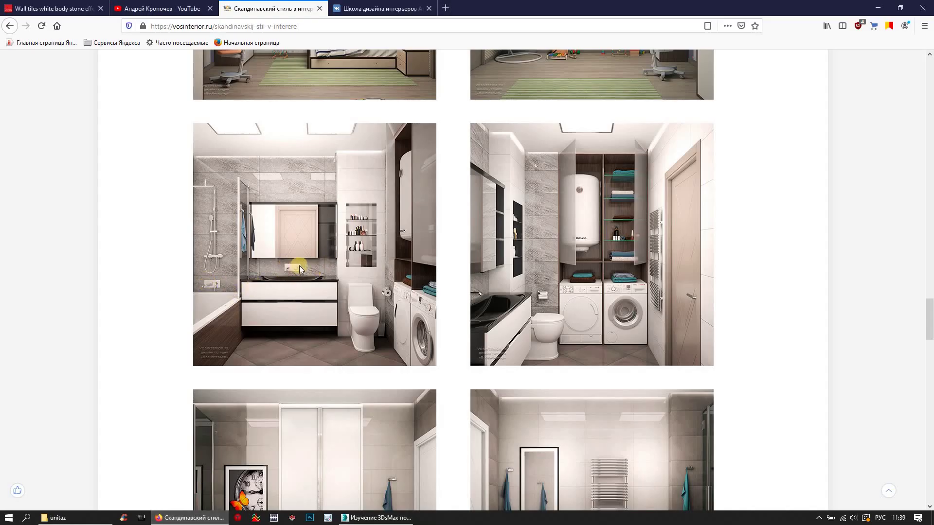
pyautogui.click(361, 518)
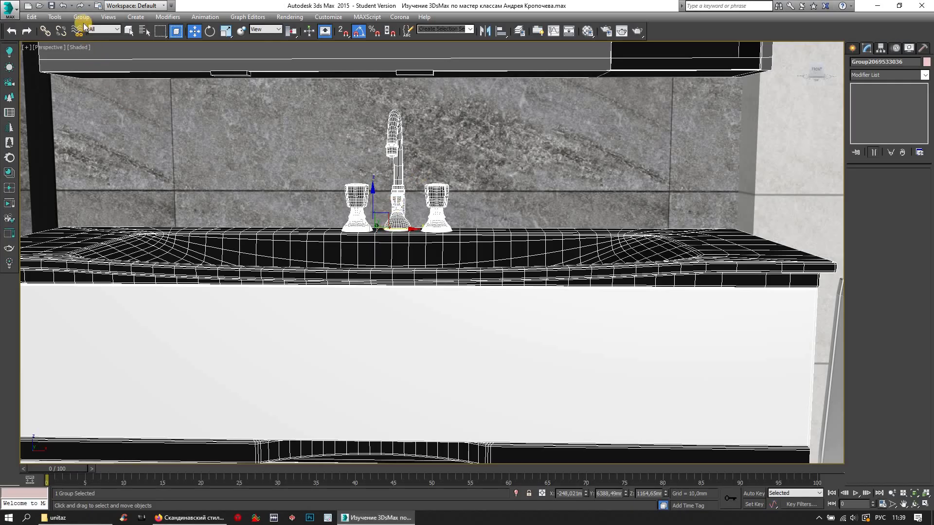
# Open the sink group, delete the Bath_Mixer_01 faucet, and undo the recent viewport changes
pyautogui.click(81, 17)
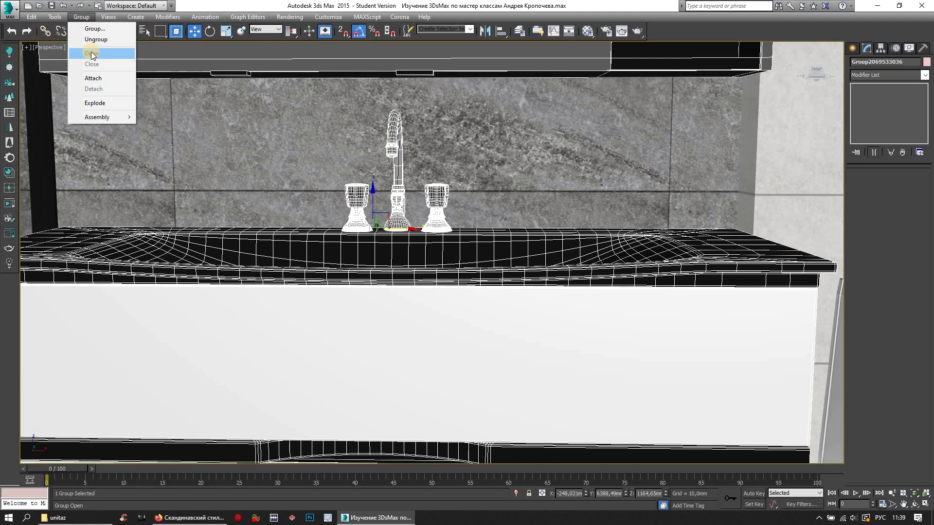
pyautogui.click(400, 201)
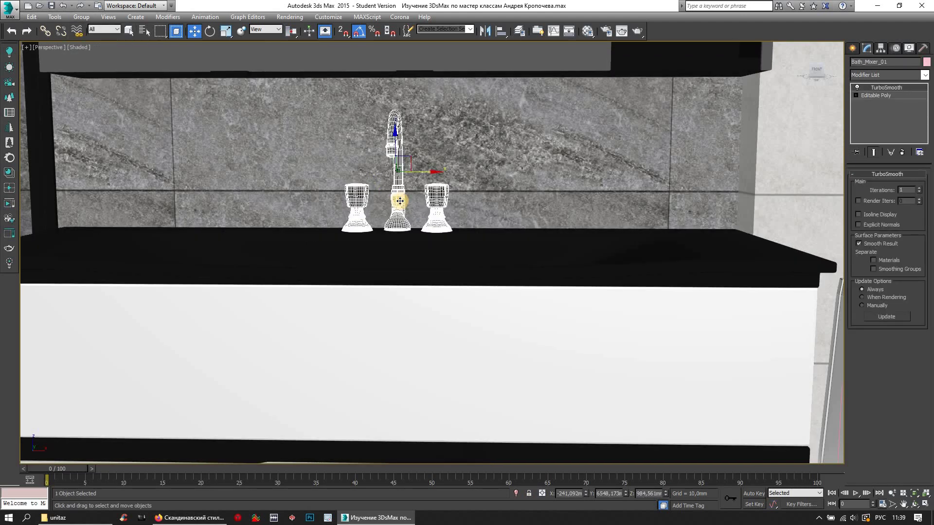
pyautogui.press('Delete')
pyautogui.hotkey('shift', 'z')
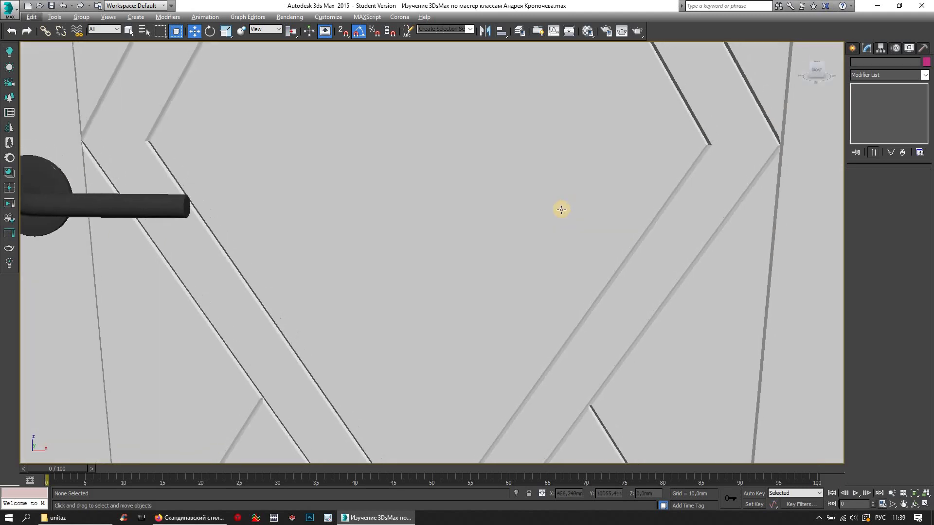
pyautogui.hotkey('shift', 'z')
pyautogui.hotkey('shift', 'z')
pyautogui.hotkey('shift', 'z')
pyautogui.hotkey('shift', 'z')
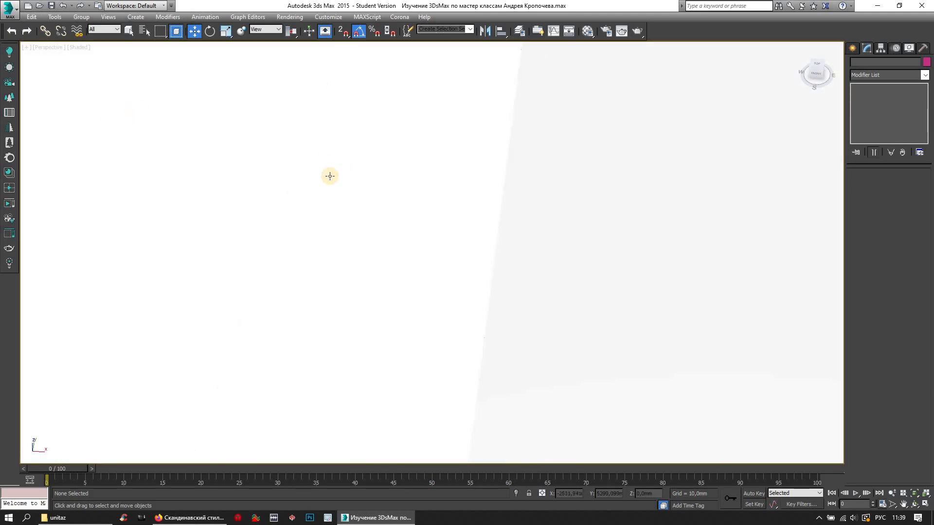
pyautogui.hotkey('shift', 'z')
pyautogui.hotkey('shift', 'z')
pyautogui.click(11, 9)
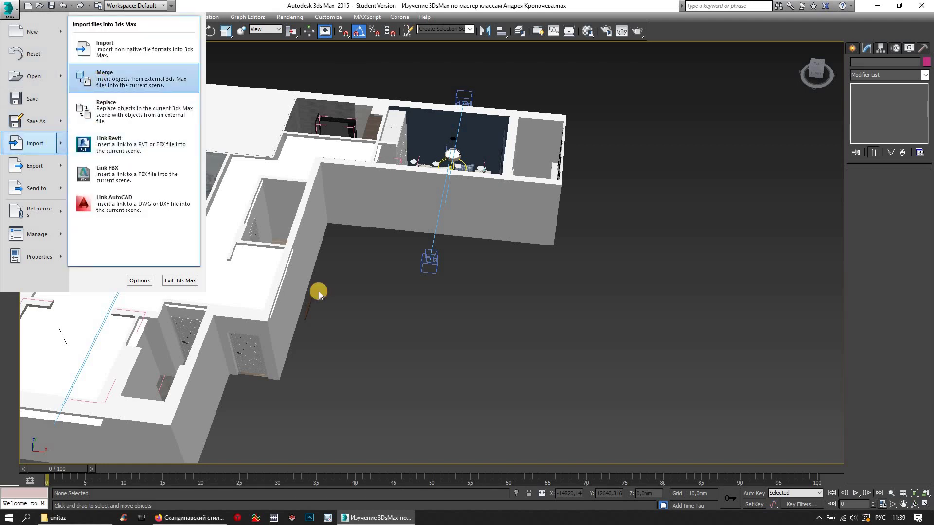
# Merge Circle001 and Plane002 from smesitel\888888888888.max, auto-renaming the duplicate Plane002
pyautogui.moveTo(34, 144)
pyautogui.click(110, 128)
pyautogui.click(201, 41)
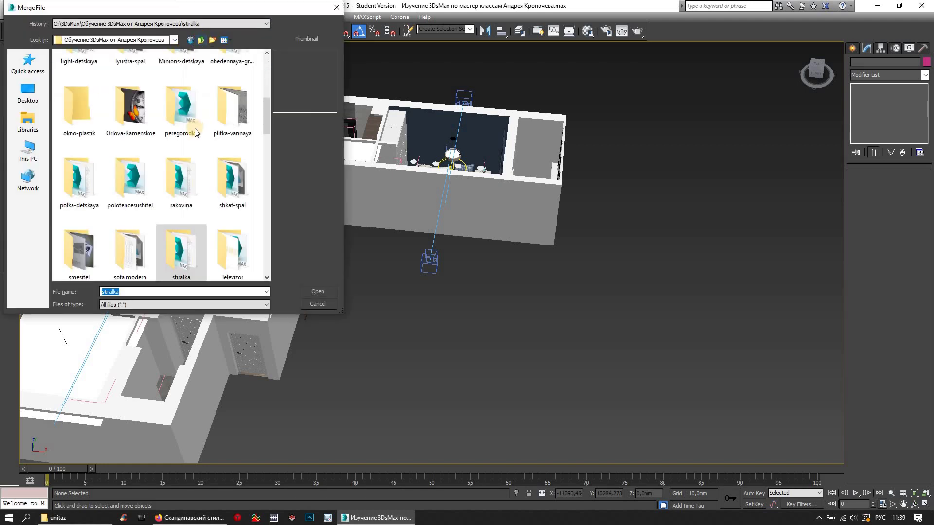
pyautogui.doubleClick(92, 264)
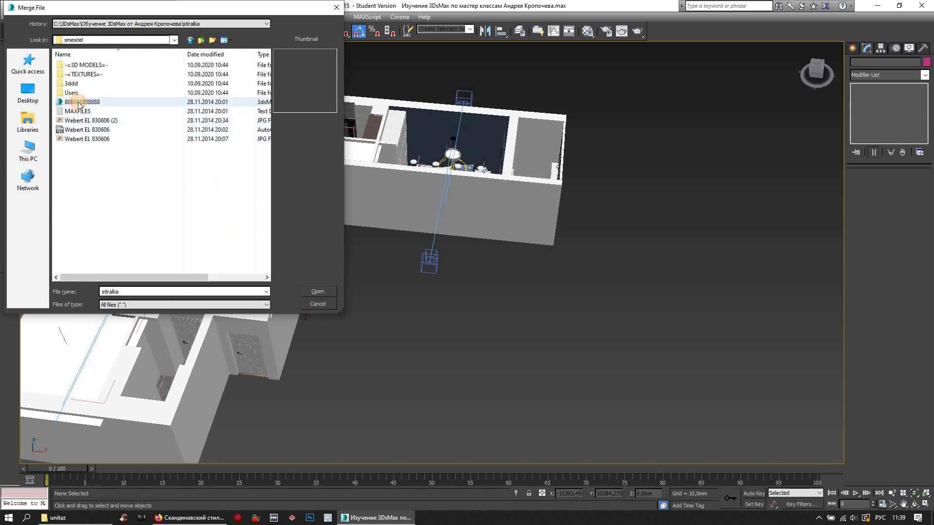
pyautogui.doubleClick(79, 102)
pyautogui.click(409, 325)
pyautogui.click(512, 344)
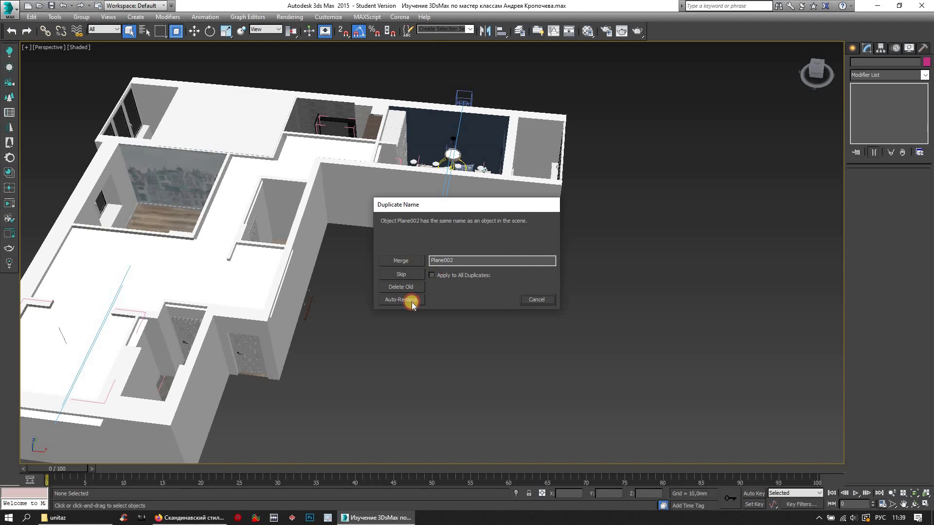
pyautogui.click(412, 304)
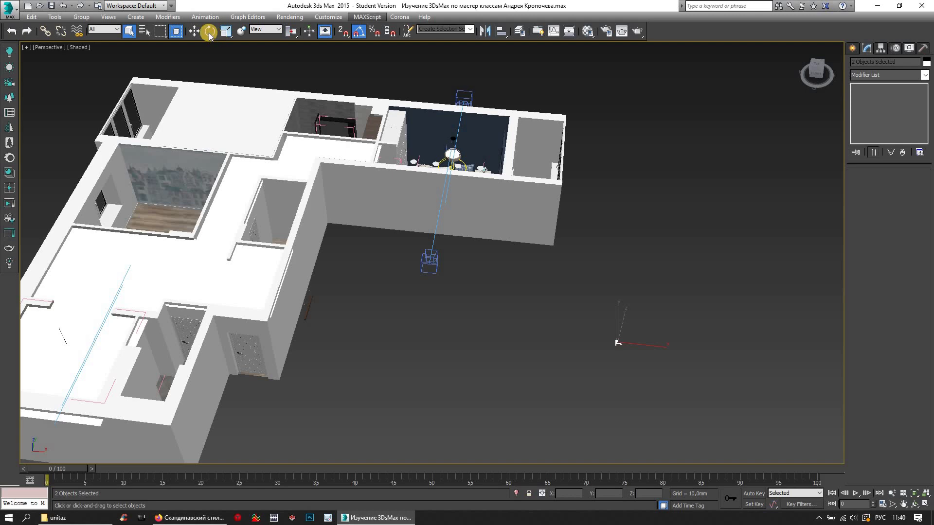
# Move the merged faucet and its plate up toward the vanity countertop
pyautogui.click(191, 30)
pyautogui.keyDown('alt'); pyautogui.moveTo(634, 309); pyautogui.dragTo(634, 327, button='middle'); pyautogui.keyUp('alt')
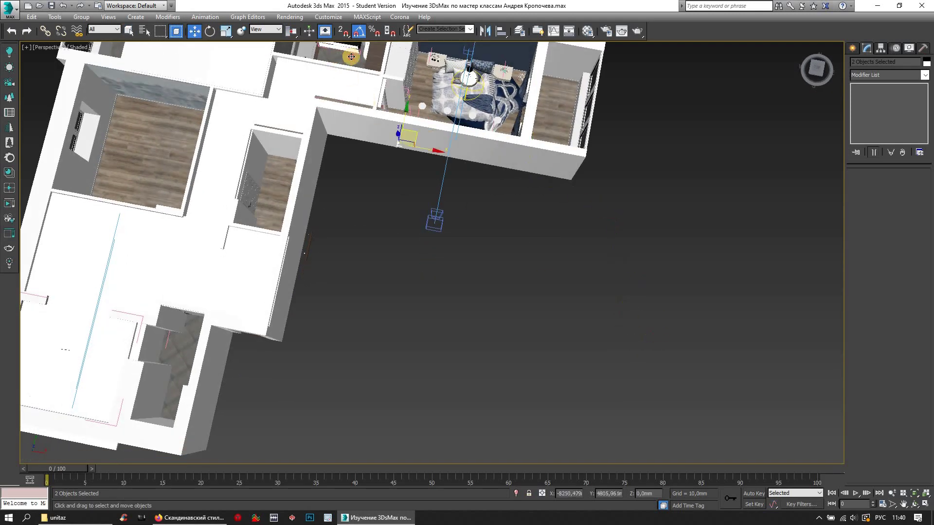
pyautogui.scroll(5, 362, 217)
pyautogui.moveTo(374, 328); pyautogui.dragTo(376, 401, button='middle')
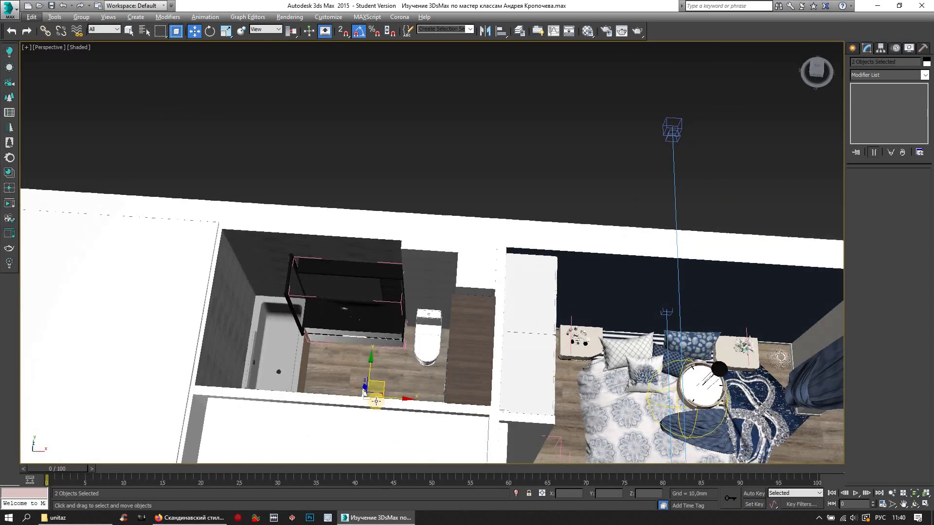
pyautogui.scroll(5, 376, 401)
pyautogui.moveTo(358, 316)
pyautogui.mouseDown()
pyautogui.moveTo(350, 225)
pyautogui.moveTo(334, 217)
pyautogui.mouseUp()
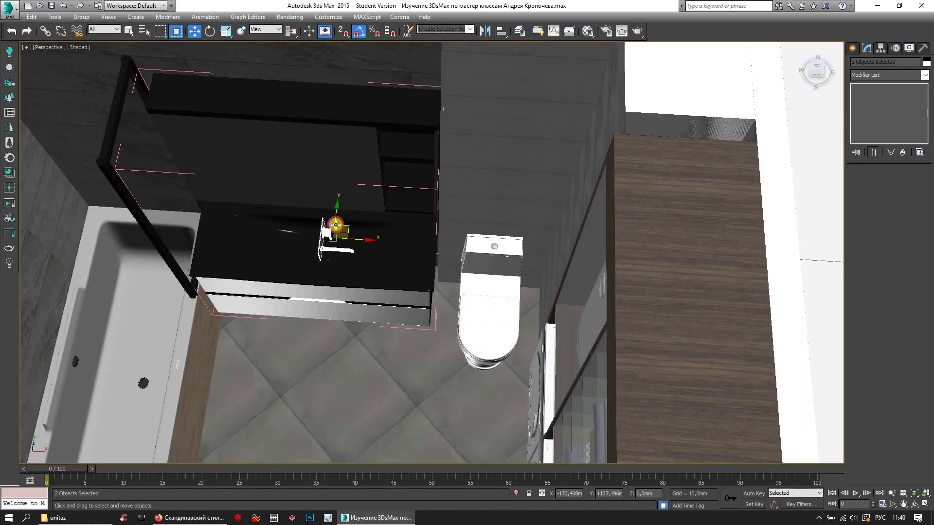
pyautogui.scroll(5, 334, 217)
pyautogui.keyDown('alt'); pyautogui.moveTo(309, 183); pyautogui.dragTo(206, 30, button='middle'); pyautogui.keyUp('alt')
# Rotate the faucet and plate a quarter turn and slide them along the wall into place
pyautogui.click(208, 31)
pyautogui.moveTo(309, 277); pyautogui.dragTo(272, 270)
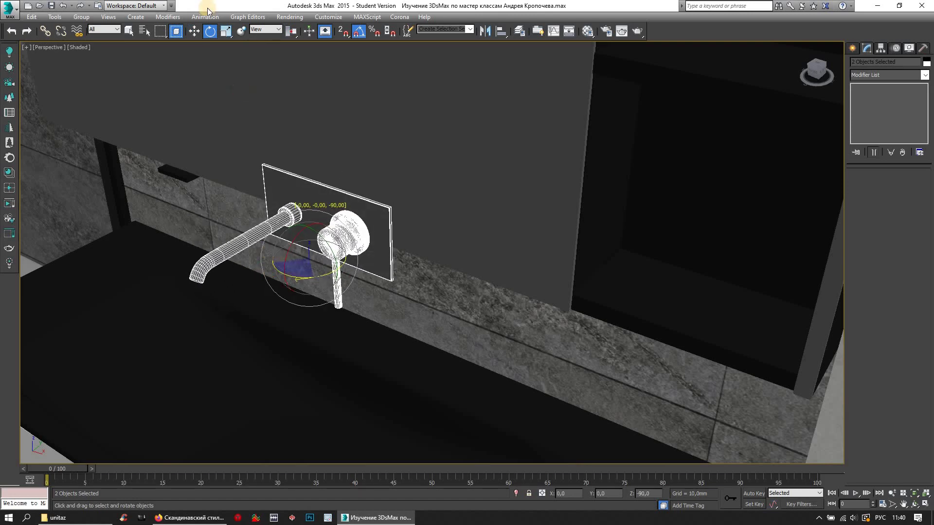
pyautogui.click(194, 31)
pyautogui.moveTo(382, 227)
pyautogui.keyDown('alt'); pyautogui.mouseDown(button='middle')
pyautogui.moveTo(302, 219)
pyautogui.moveTo(376, 200)
pyautogui.mouseUp(button='middle'); pyautogui.keyUp('alt')
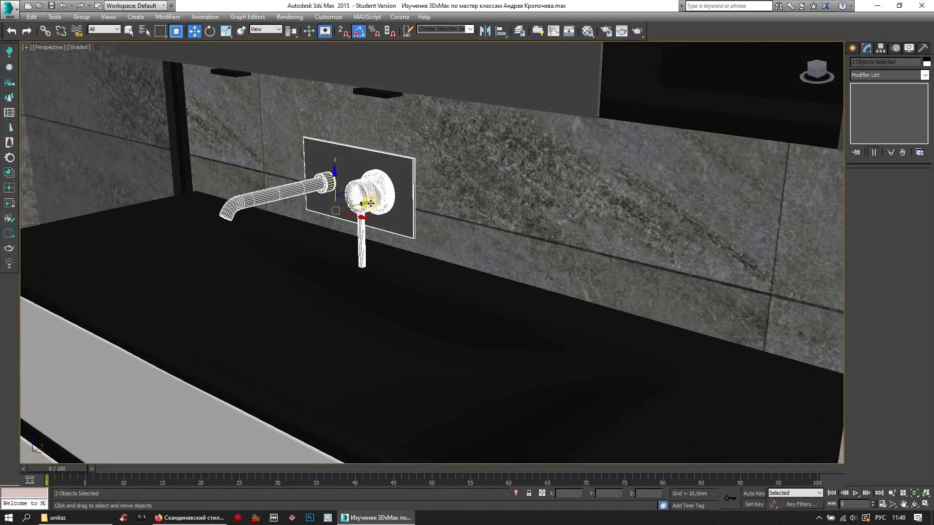
pyautogui.moveTo(371, 203); pyautogui.dragTo(505, 197)
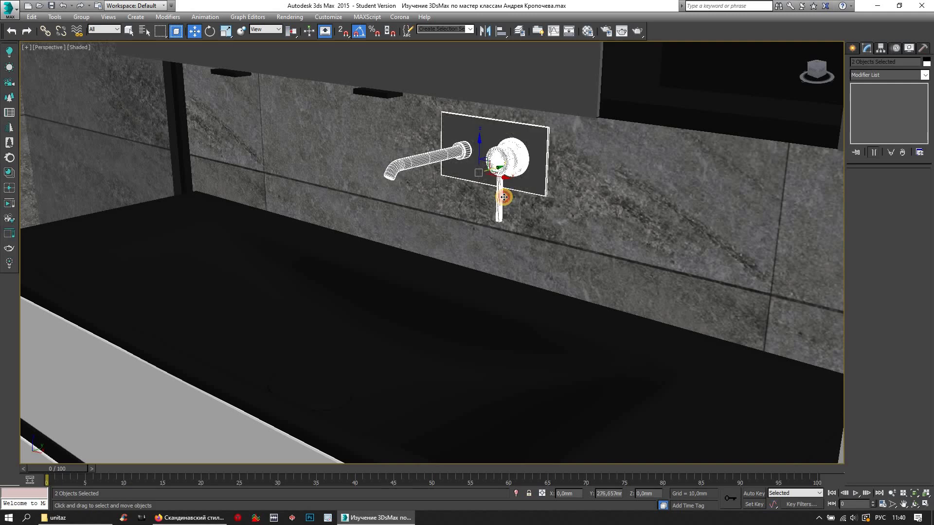
# Orbit and zoom around the faucet to check its placement above the countertop
pyautogui.moveTo(523, 207)
pyautogui.keyDown('alt'); pyautogui.mouseDown(button='middle')
pyautogui.moveTo(558, 200)
pyautogui.moveTo(477, 142)
pyautogui.mouseUp(button='middle'); pyautogui.keyUp('alt')
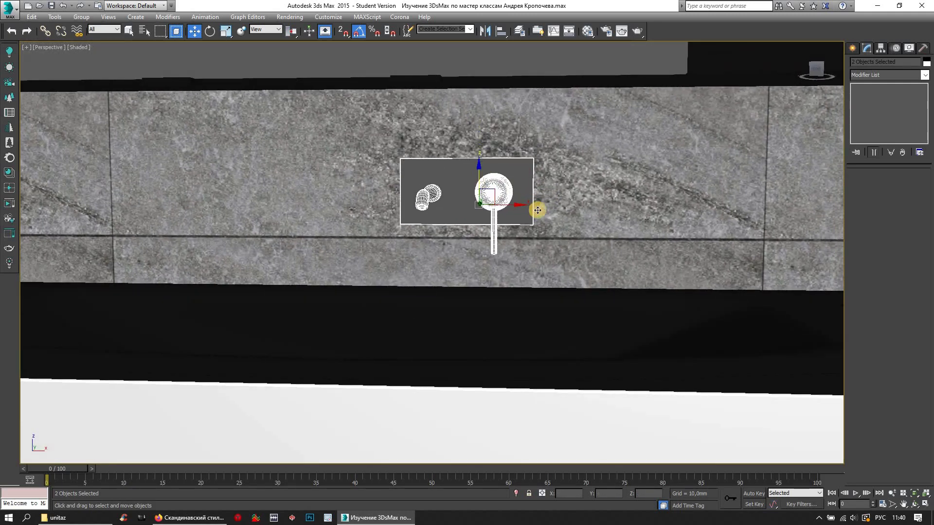
pyautogui.scroll(10, 543, 230)
pyautogui.scroll(-10, 504, 205)
pyautogui.moveTo(520, 207)
pyautogui.keyDown('alt'); pyautogui.mouseDown(button='middle')
pyautogui.moveTo(511, 210)
pyautogui.moveTo(525, 252)
pyautogui.moveTo(511, 205)
pyautogui.mouseUp(button='middle'); pyautogui.keyUp('alt')
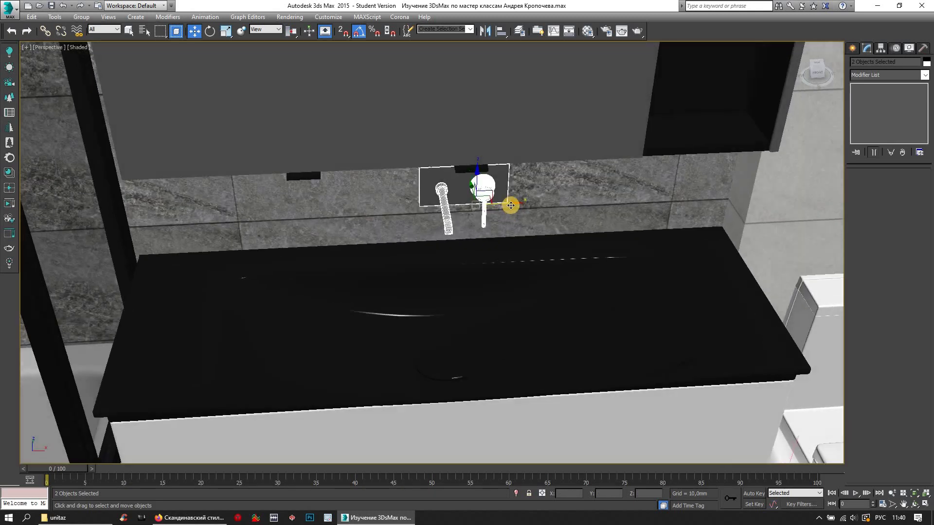
pyautogui.scroll(8, 521, 230)
pyautogui.scroll(-3, 511, 226)
pyautogui.scroll(-3, 504, 195)
pyautogui.scroll(-3, 507, 172)
pyautogui.moveTo(490, 175)
pyautogui.keyDown('alt'); pyautogui.mouseDown(button='middle')
pyautogui.moveTo(540, 244)
pyautogui.moveTo(635, 232)
pyautogui.mouseUp(button='middle'); pyautogui.keyUp('alt')
pyautogui.scroll(-2, 545, 248)
pyautogui.scroll(-4, 634, 231)
pyautogui.scroll(1, 633, 226)
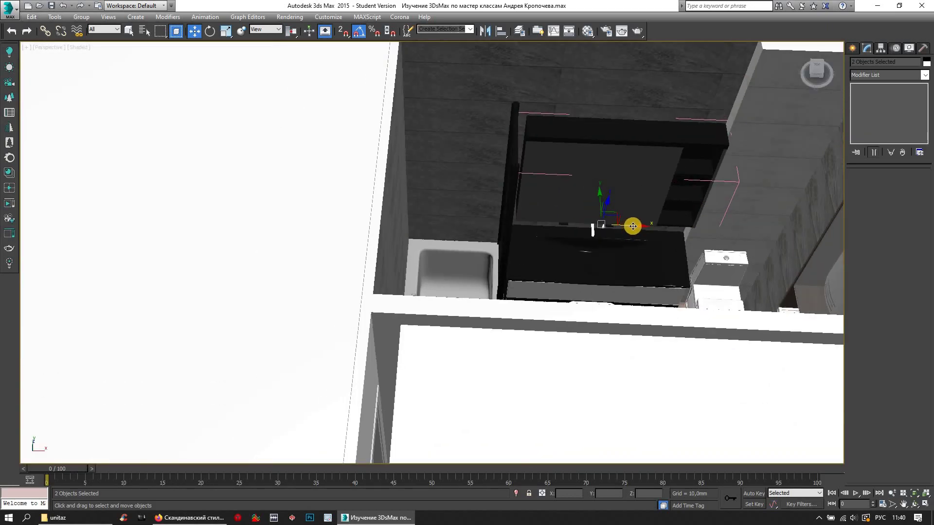
# Clone the faucet onto the wall above the bathtub
pyautogui.keyDown('shift'); pyautogui.moveTo(512, 229); pyautogui.dragTo(466, 300); pyautogui.keyUp('shift')
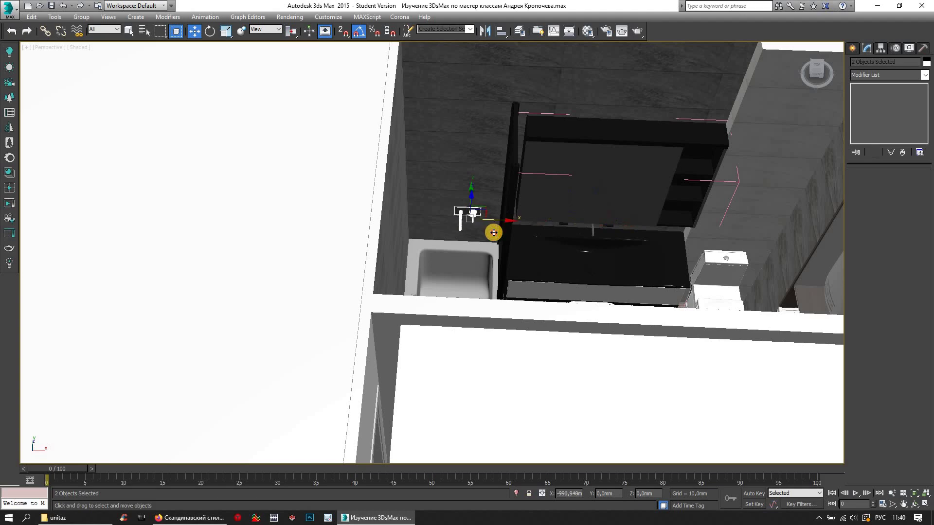
pyautogui.click(466, 299)
pyautogui.scroll(4, 476, 241)
pyautogui.keyDown('alt'); pyautogui.moveTo(463, 231); pyautogui.dragTo(444, 166, button='middle'); pyautogui.keyUp('alt')
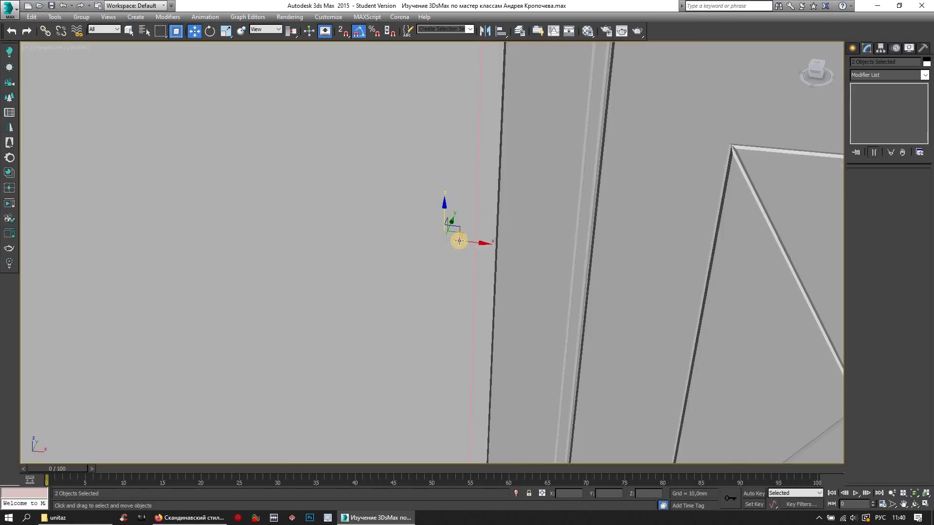
pyautogui.moveTo(456, 237)
pyautogui.keyDown('alt'); pyautogui.mouseDown(button='middle')
pyautogui.moveTo(452, 209)
pyautogui.moveTo(529, 291)
pyautogui.moveTo(620, 277)
pyautogui.mouseUp(button='middle'); pyautogui.keyUp('alt')
pyautogui.scroll(3, 451, 210)
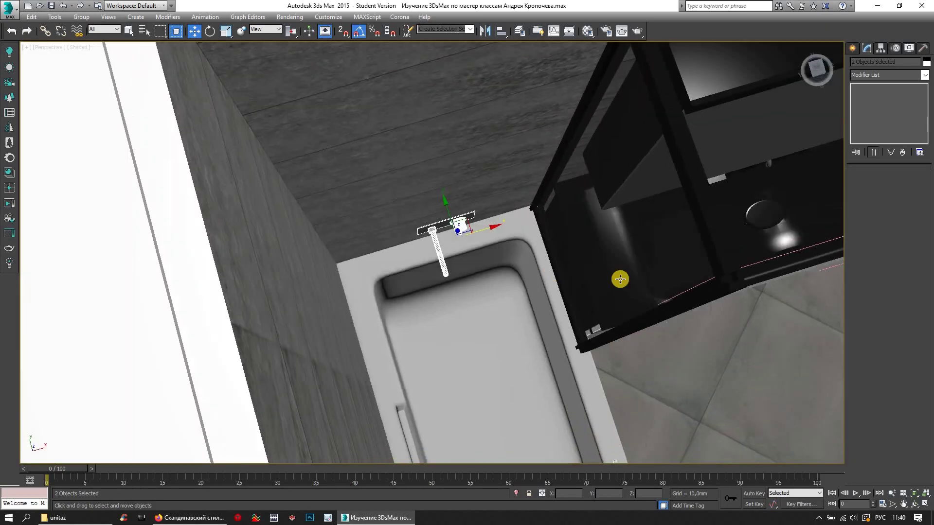
pyautogui.scroll(-5, 501, 276)
# Orbit and zoom around the bathroom to review the toilet, washer cabinet and copied faucet
pyautogui.moveTo(501, 275)
pyautogui.keyDown('alt'); pyautogui.mouseDown(button='middle')
pyautogui.moveTo(436, 192)
pyautogui.moveTo(481, 202)
pyautogui.mouseUp(button='middle'); pyautogui.keyUp('alt')
pyautogui.scroll(5, 499, 238)
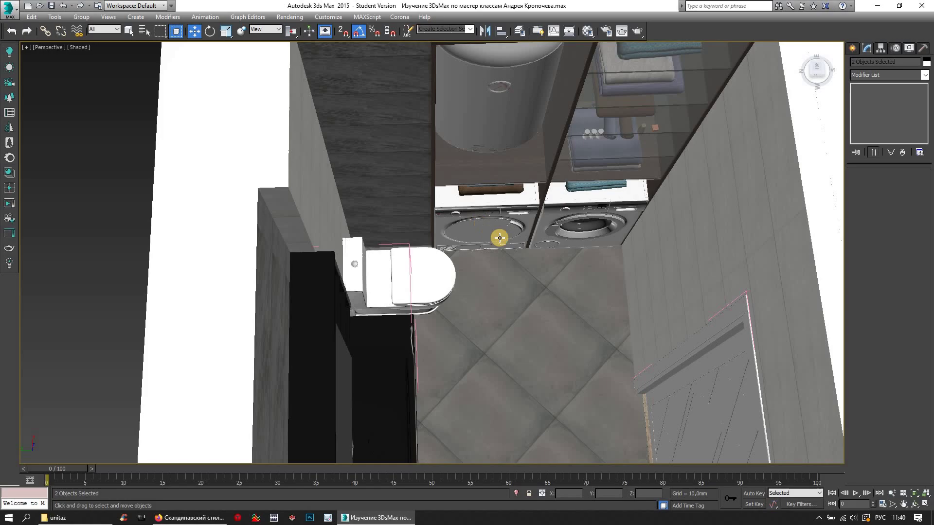
pyautogui.moveTo(472, 235)
pyautogui.keyDown('alt'); pyautogui.mouseDown(button='middle')
pyautogui.moveTo(504, 267)
pyautogui.moveTo(327, 177)
pyautogui.moveTo(338, 261)
pyautogui.mouseUp(button='middle'); pyautogui.keyUp('alt')
pyautogui.scroll(-5, 327, 177)
pyautogui.scroll(5, 338, 261)
pyautogui.scroll(-1, 459, 219)
pyautogui.scroll(-3, 475, 234)
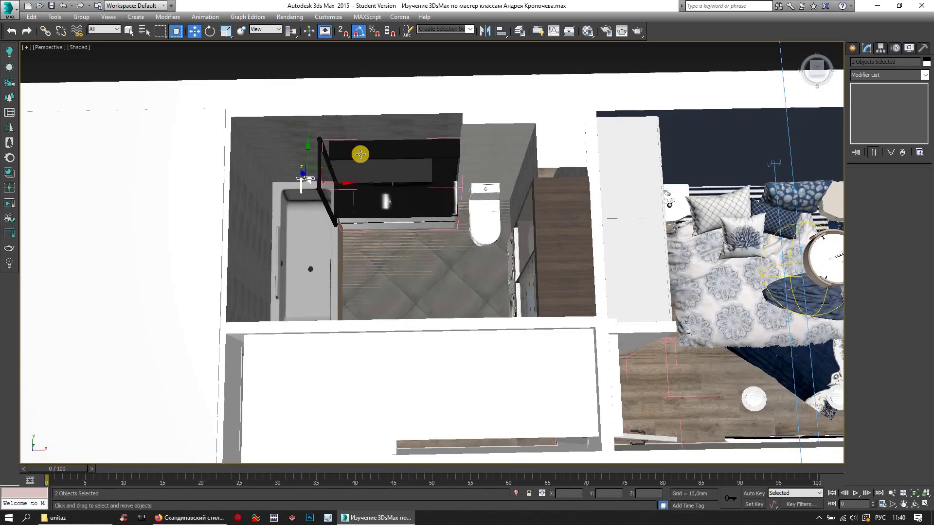
pyautogui.keyDown('alt'); pyautogui.moveTo(359, 153); pyautogui.dragTo(294, 152, button='middle'); pyautogui.keyUp('alt')
pyautogui.scroll(-3, 302, 191)
pyautogui.keyDown('alt'); pyautogui.moveTo(323, 209); pyautogui.dragTo(417, 167, button='middle'); pyautogui.keyUp('alt')
pyautogui.scroll(5, 425, 147)
pyautogui.scroll(2, 425, 147)
pyautogui.scroll(-5, 434, 154)
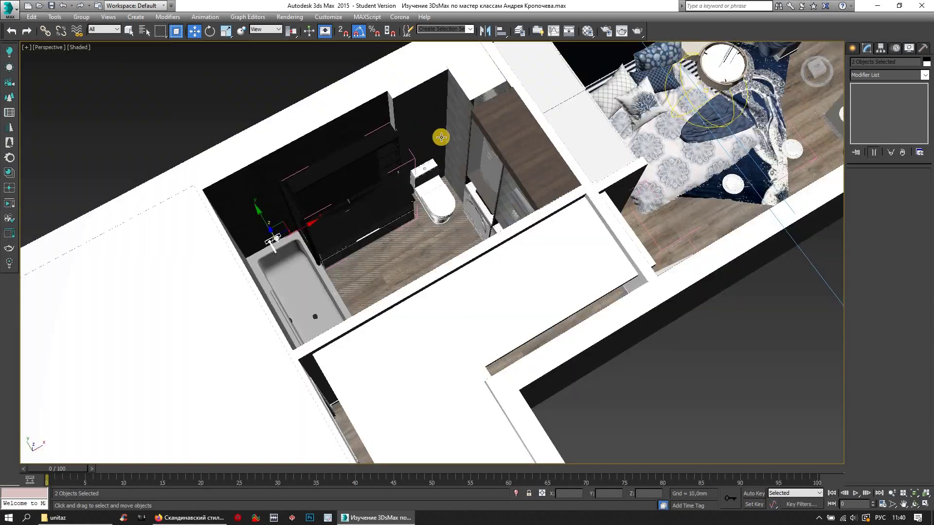
pyautogui.scroll(5, 440, 136)
pyautogui.scroll(-3, 432, 152)
pyautogui.scroll(-5, 401, 165)
pyautogui.keyDown('alt'); pyautogui.moveTo(409, 177); pyautogui.dragTo(929, 476, button='middle'); pyautogui.keyUp('alt')
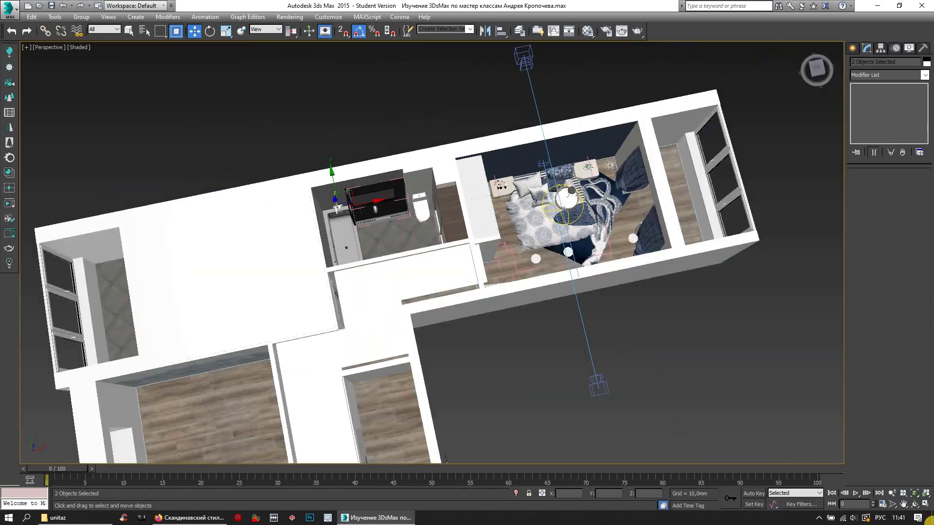
# Restore the four-viewport layout and frame the bathroom in the Top view
pyautogui.click(927, 505)
pyautogui.rightClick(330, 130)
pyautogui.click(915, 493)
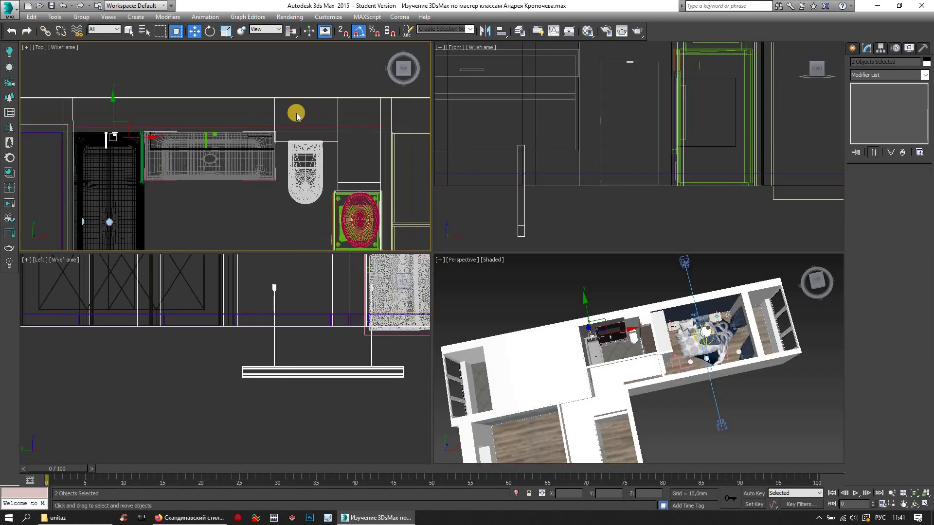
# Maximize the Top viewport, rotate it a quarter turn and pan to show the whole apartment
pyautogui.click(924, 506)
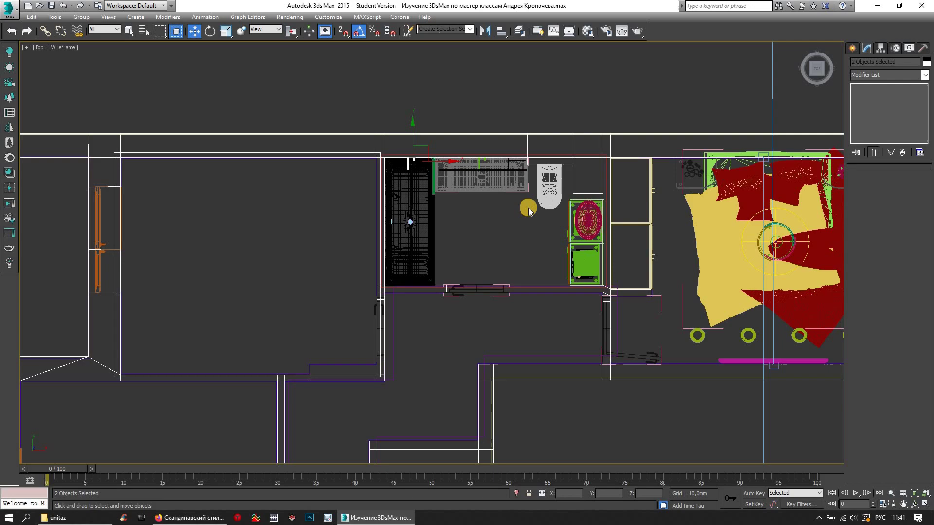
pyautogui.scroll(5, 521, 218)
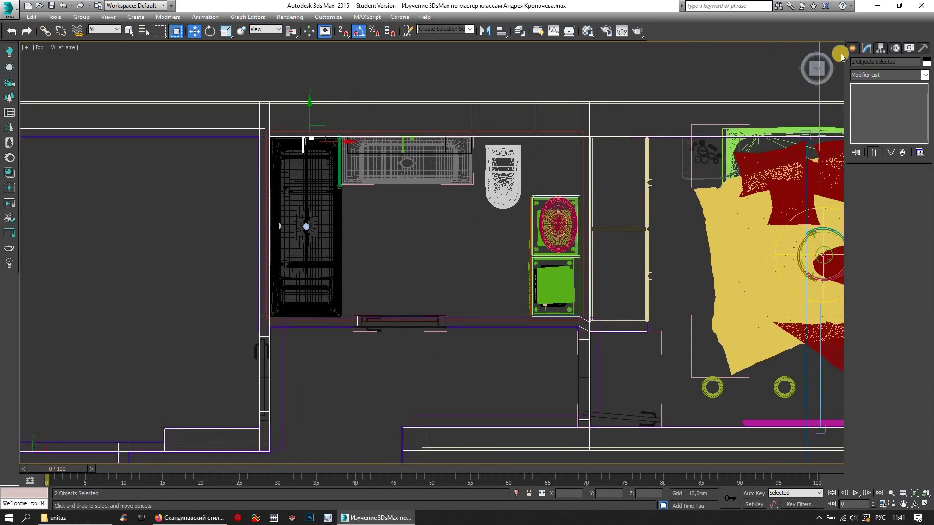
pyautogui.click(841, 50)
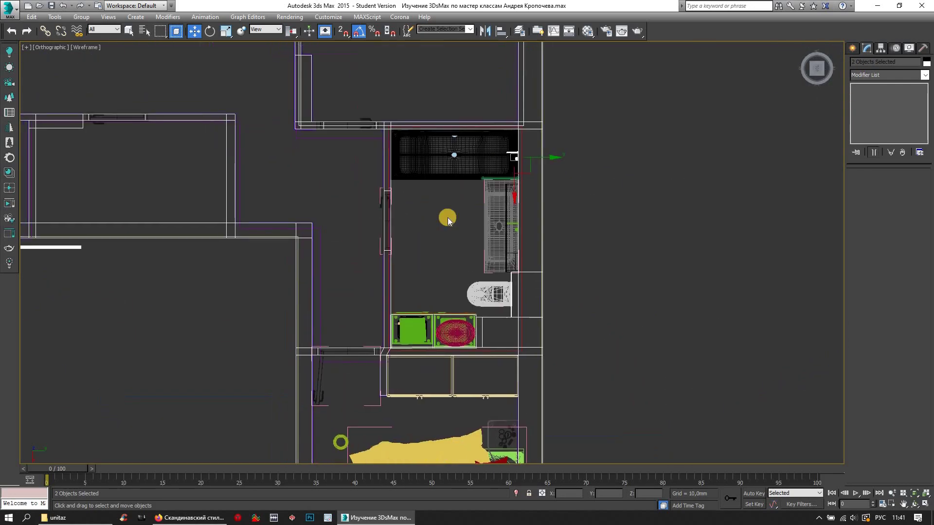
pyautogui.scroll(-6, 483, 236)
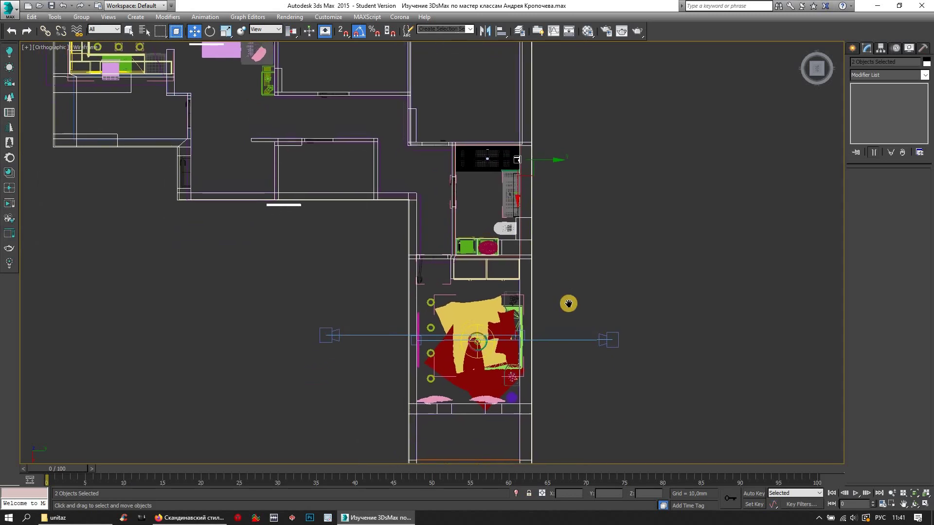
pyautogui.moveTo(562, 290)
pyautogui.mouseDown(button='middle')
pyautogui.moveTo(567, 317)
pyautogui.moveTo(528, 296)
pyautogui.mouseUp(button='middle')
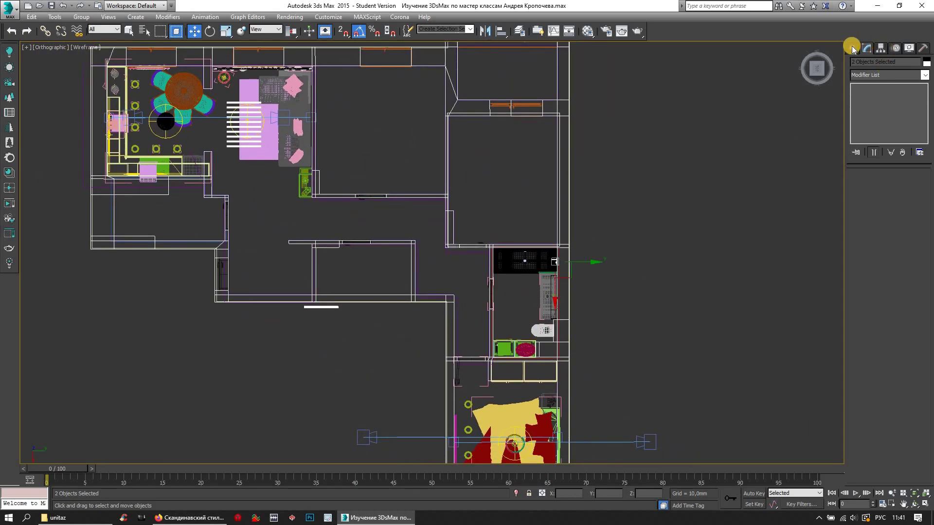
# Switch the Create > Cameras type list from Standard to VRay
pyautogui.click(853, 48)
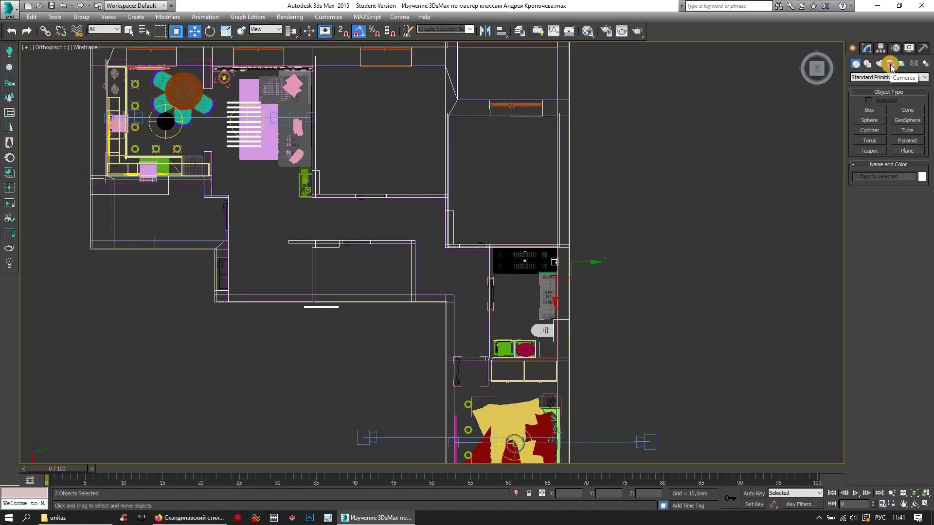
pyautogui.click(890, 64)
pyautogui.click(876, 78)
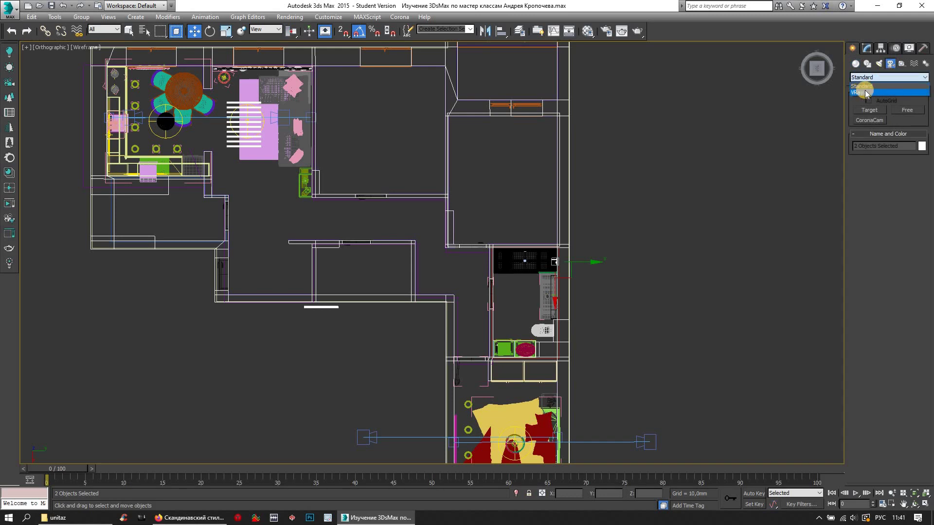
pyautogui.click(433, 5)
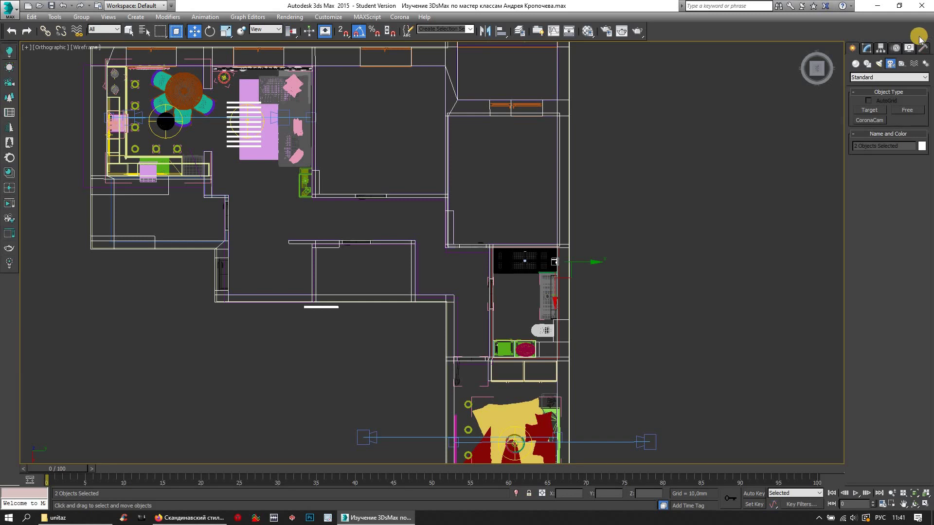
pyautogui.click(888, 77)
pyautogui.click(911, 112)
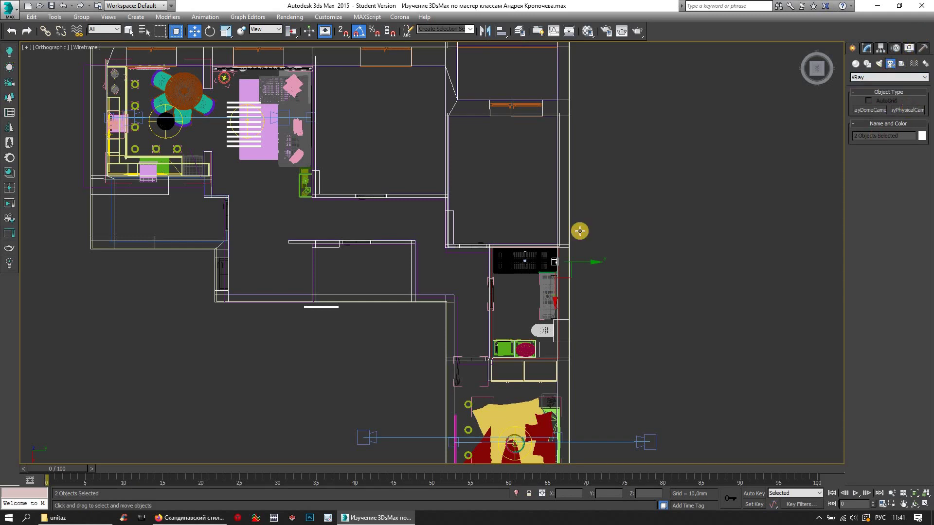
# Create a VRayPhysicalCamera west of the bathroom with its target aimed into it
pyautogui.scroll(2, 478, 319)
pyautogui.moveTo(197, 315); pyautogui.dragTo(636, 309)
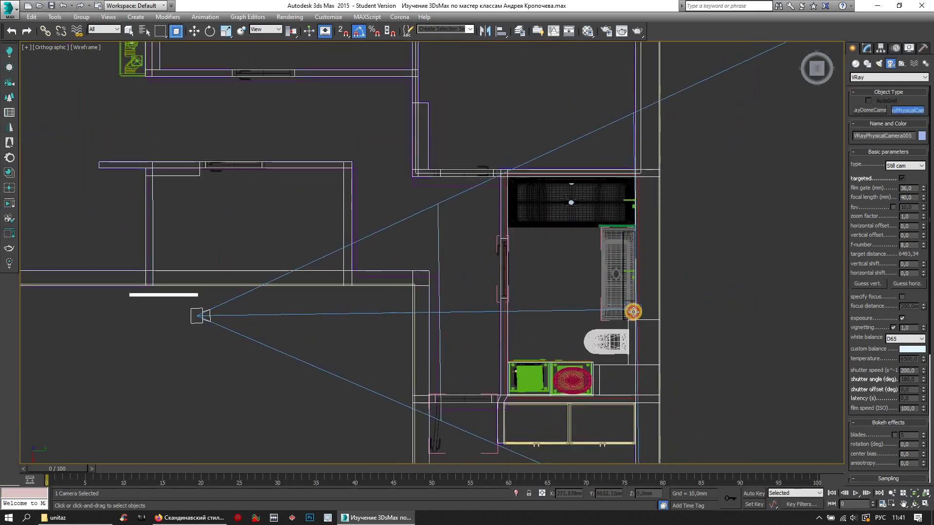
pyautogui.moveTo(636, 308); pyautogui.dragTo(632, 315)
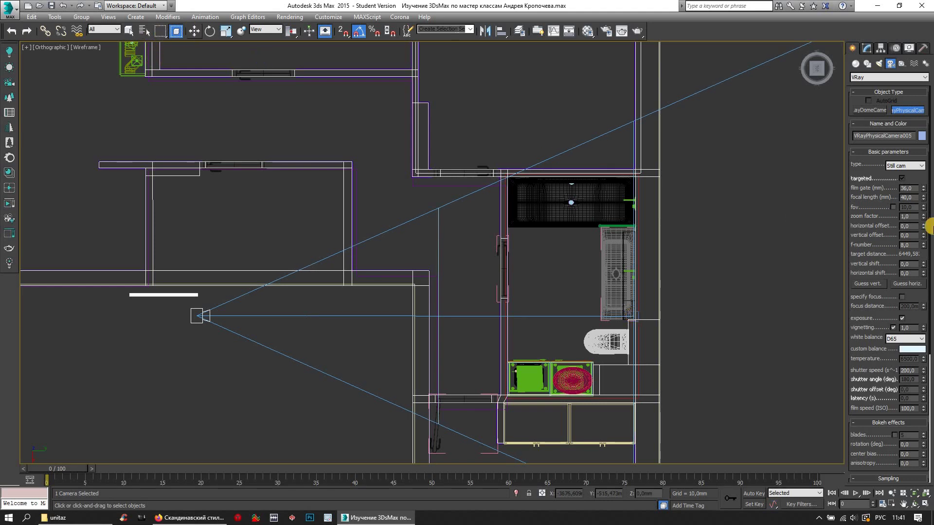
# Set the camera's shutter speed to 60 and enable clipping with near plane 2000mm, far 10000mm
pyautogui.click(867, 47)
pyautogui.moveTo(870, 350); pyautogui.dragTo(871, 223)
pyautogui.doubleClick(904, 264)
pyautogui.press('Return')
pyautogui.scroll(-2, 860, 192)
pyautogui.scroll(-2, 860, 192)
pyautogui.click(901, 419)
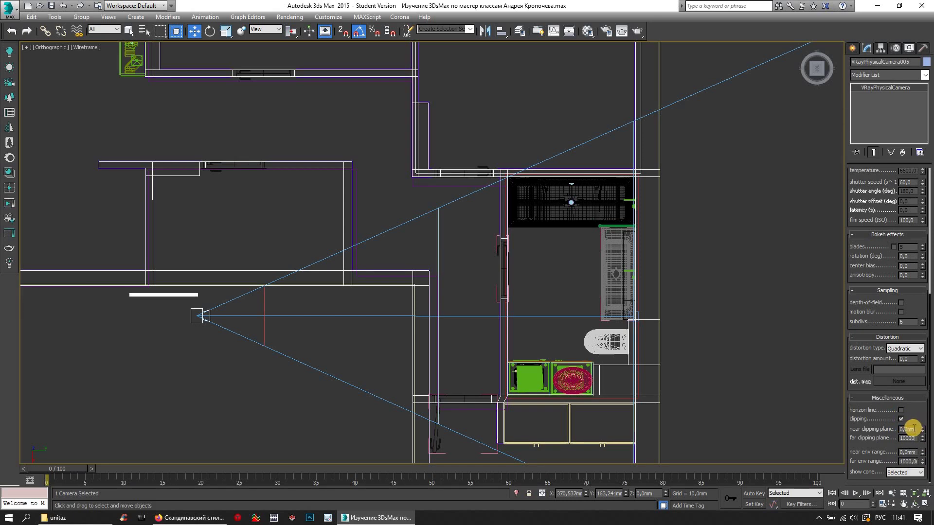
pyautogui.write('2000')
pyautogui.press('Return')
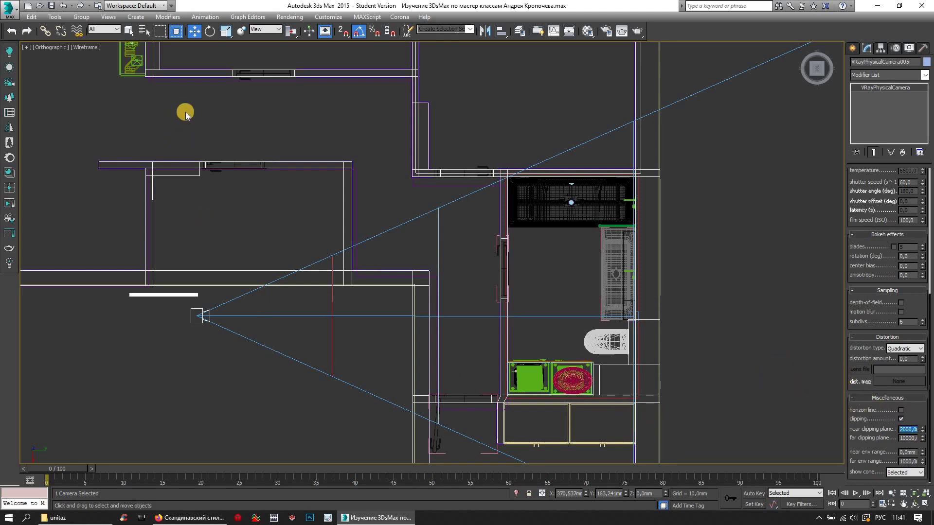
pyautogui.moveTo(291, 32); pyautogui.dragTo(290, 47)
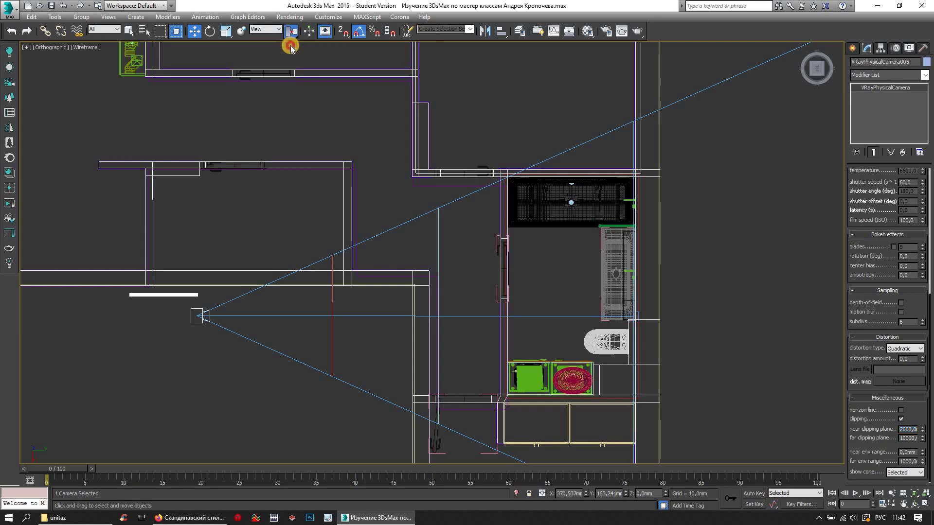
# Move the VRay camera closer to the bathroom and maximize the Perspective viewport
pyautogui.moveTo(219, 316); pyautogui.dragTo(370, 317)
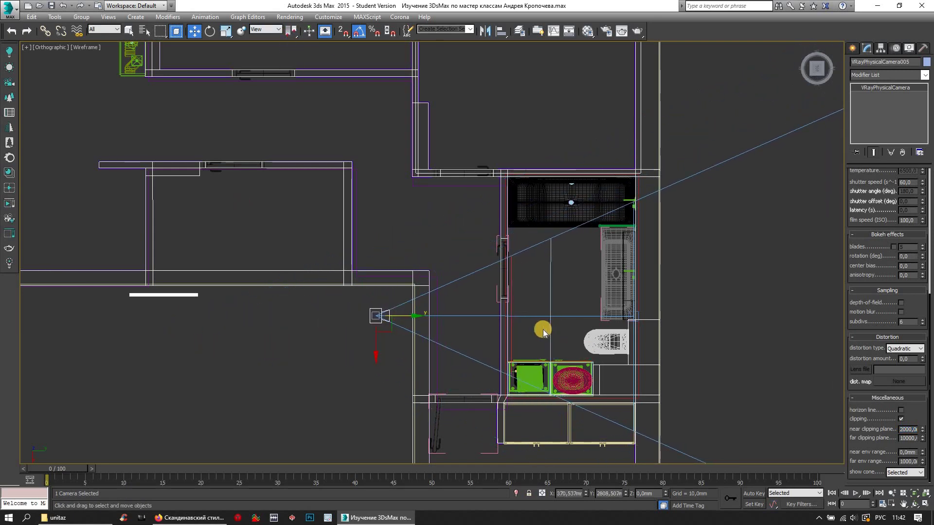
pyautogui.scroll(3, 545, 311)
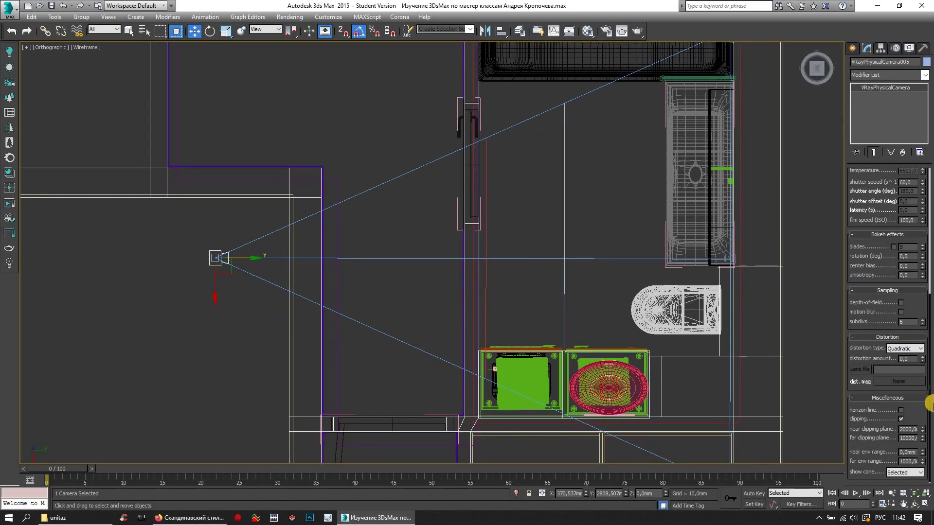
pyautogui.click(926, 504)
pyautogui.hotkey('alt', 'w')
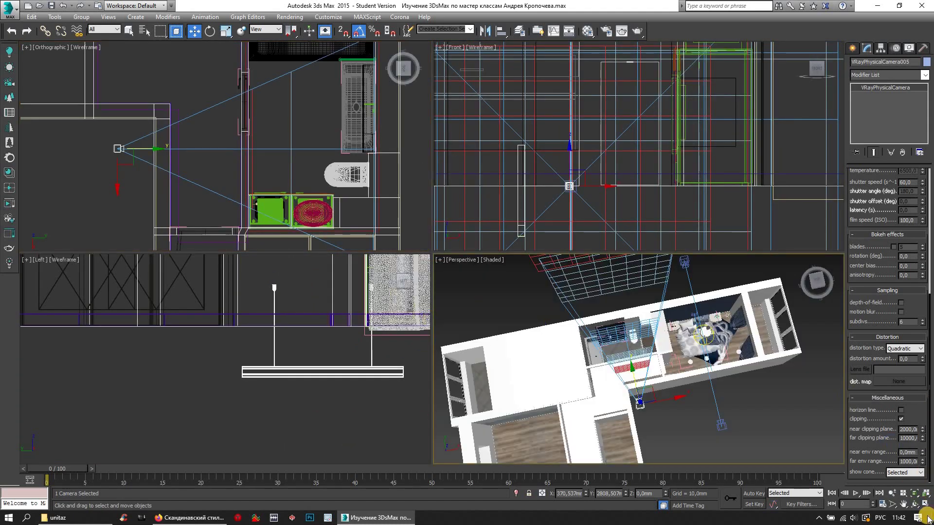
pyautogui.click(926, 504)
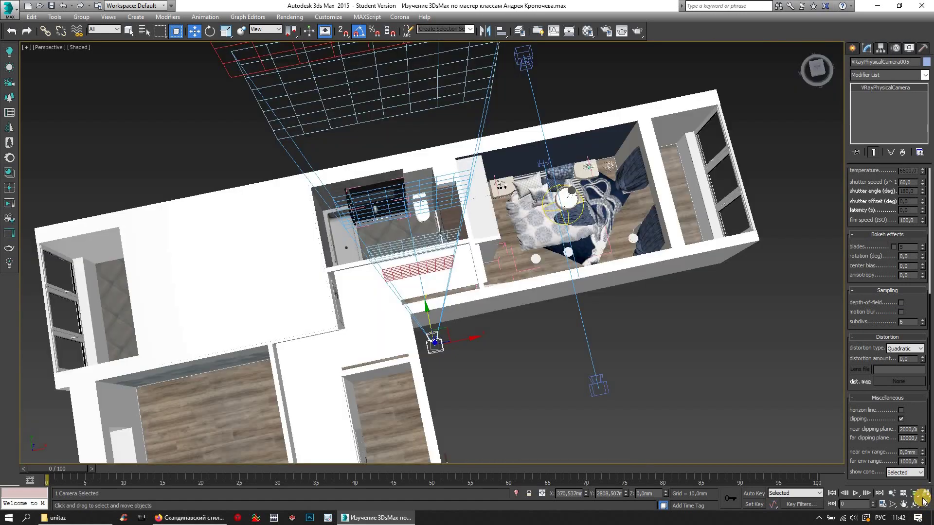
# View through VRayPhysicalCamera005 with safe frame on, panned down to include the floor
pyautogui.press('c')
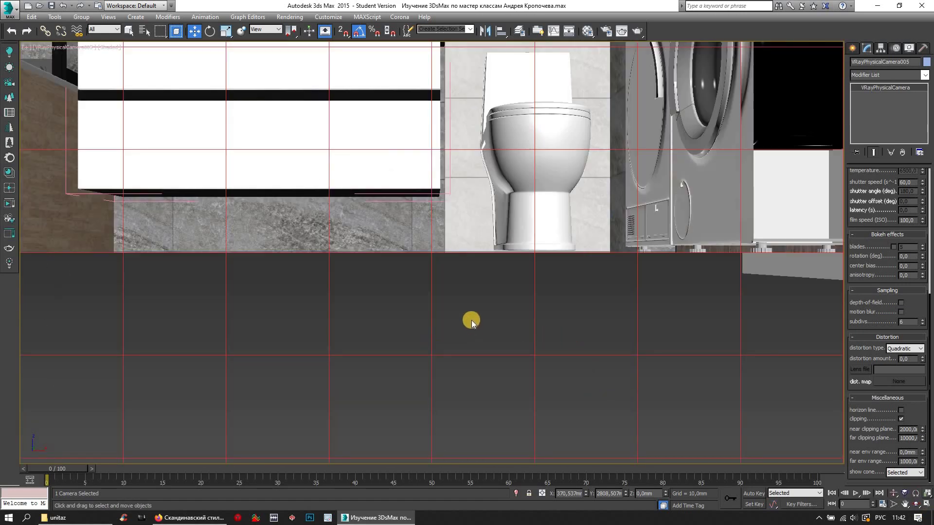
pyautogui.hotkey('shift', 'f')
pyautogui.moveTo(473, 207)
pyautogui.mouseDown(button='middle')
pyautogui.moveTo(501, 308)
pyautogui.moveTo(495, 281)
pyautogui.mouseUp(button='middle')
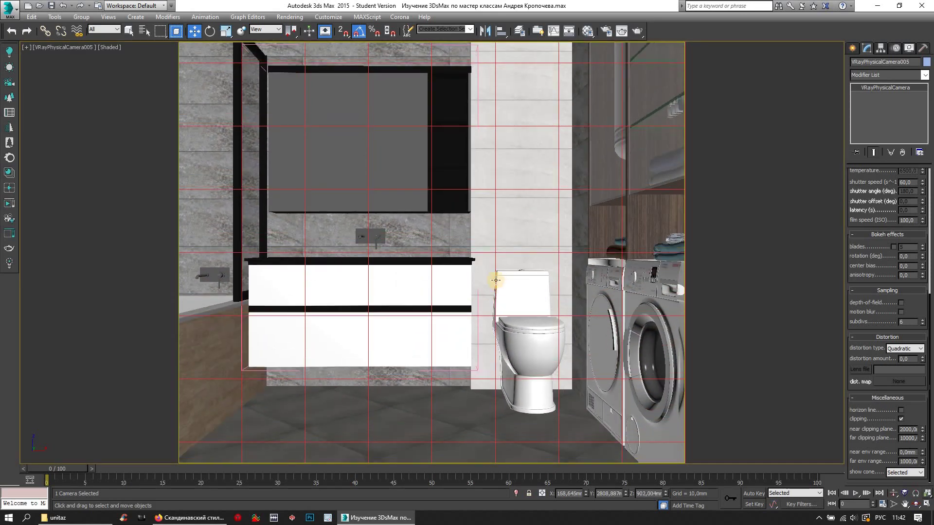
# Set the render output width to 1000 for a square 1000 x 1000 frame
pyautogui.click(606, 32)
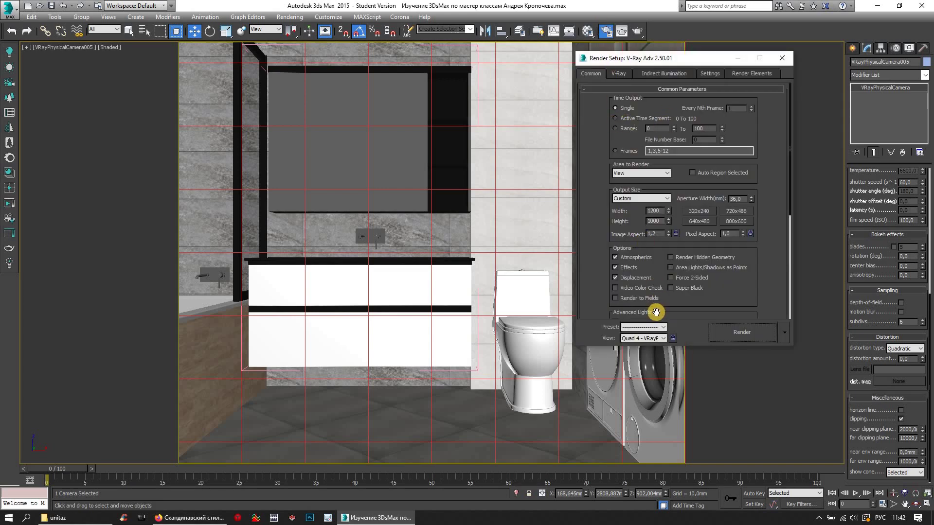
pyautogui.moveTo(640, 61); pyautogui.dragTo(386, 42)
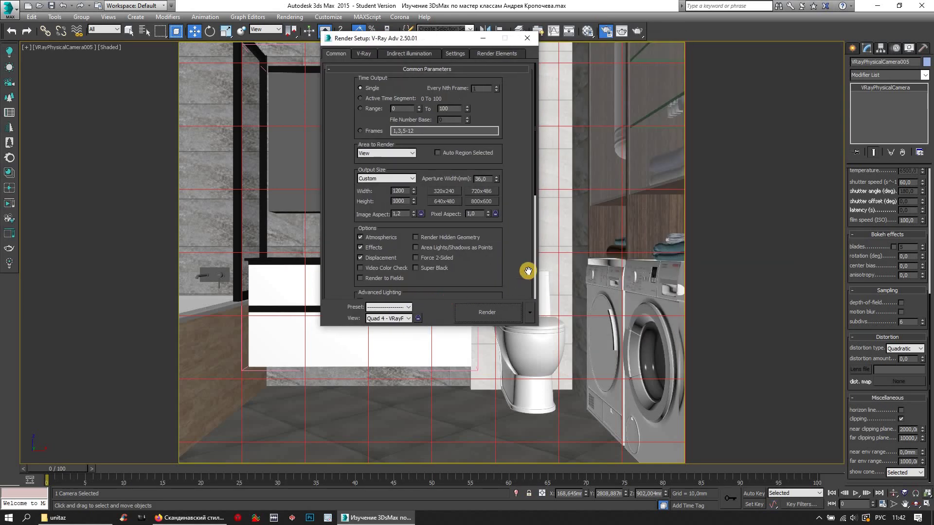
pyautogui.moveTo(516, 251)
pyautogui.mouseDown()
pyautogui.moveTo(521, 71)
pyautogui.moveTo(513, 113)
pyautogui.mouseUp()
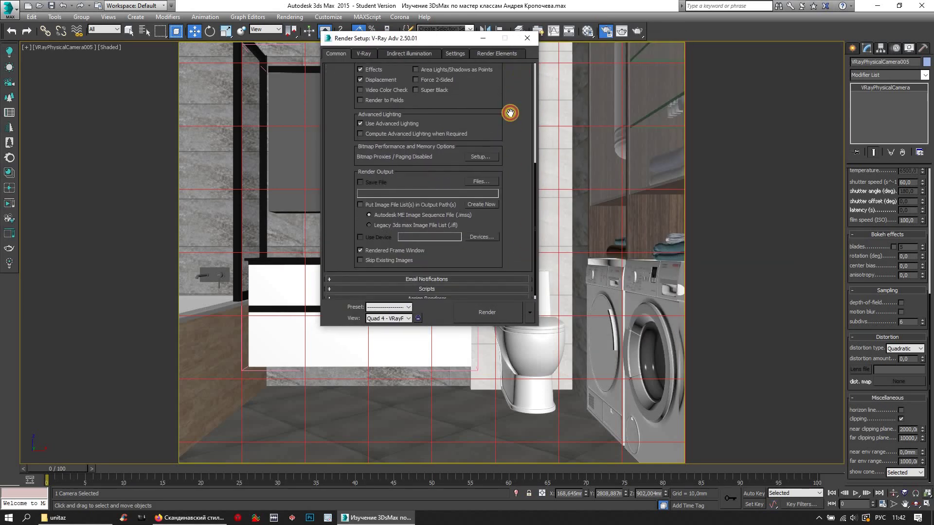
pyautogui.moveTo(495, 362); pyautogui.dragTo(403, 207)
pyautogui.write('1000')
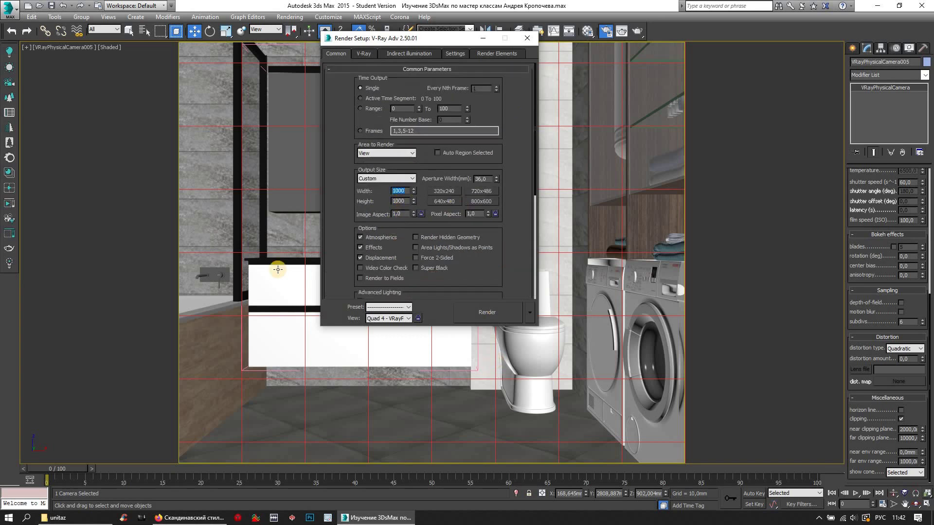
pyautogui.press('Return')
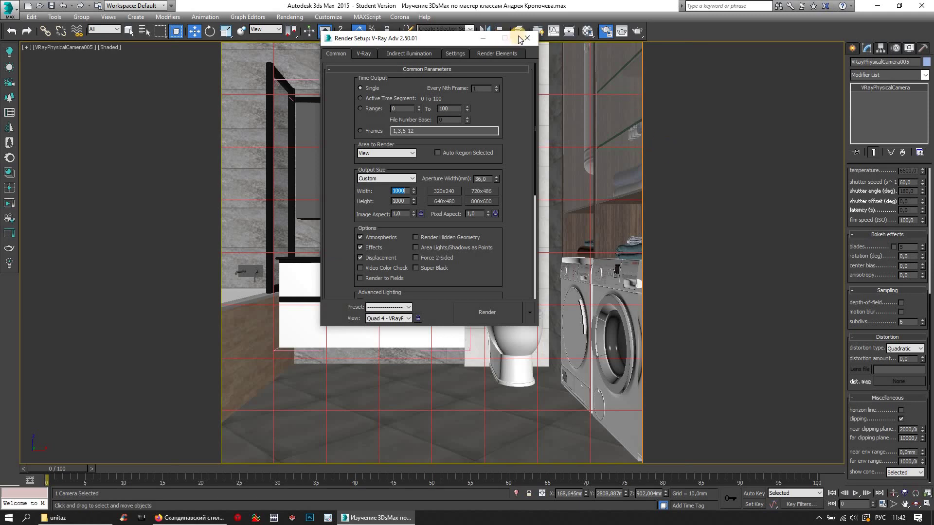
pyautogui.click(527, 38)
# Reframe the camera on the vanity and toilet and unhide the hidden scene objects
pyautogui.moveTo(448, 208); pyautogui.dragTo(452, 228, button='middle')
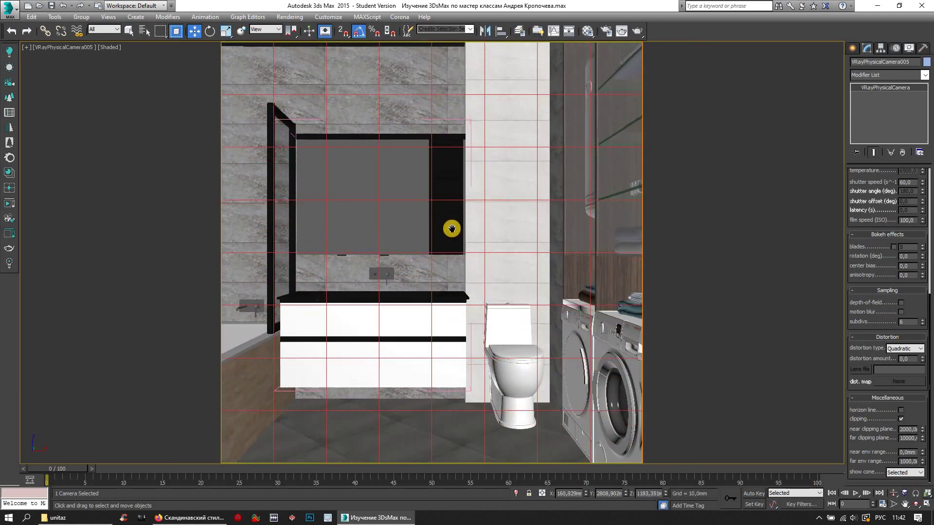
pyautogui.rightClick(463, 223)
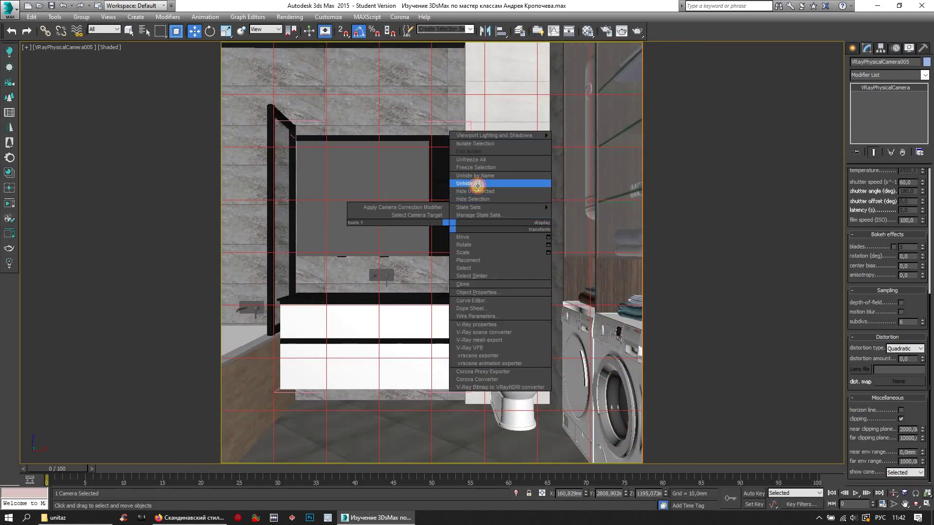
pyautogui.click(469, 181)
pyautogui.moveTo(465, 178); pyautogui.dragTo(466, 190, button='middle')
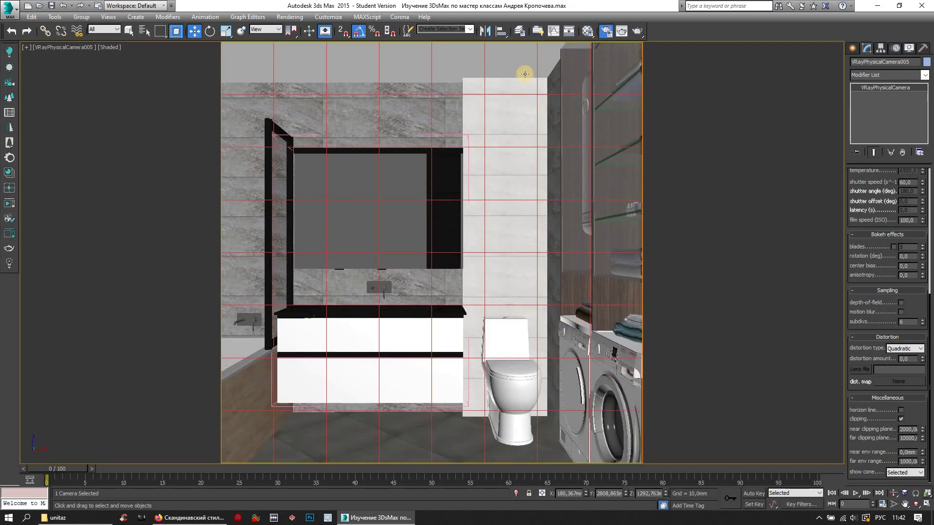
# Change the output width to 900, recenter the camera on the vanity and toilet, and select the wall column
pyautogui.click(604, 32)
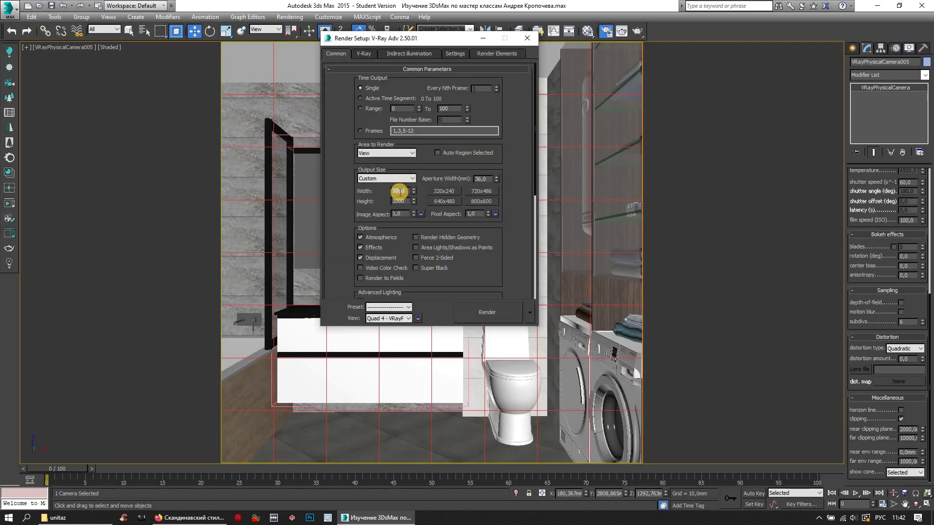
pyautogui.write('800')
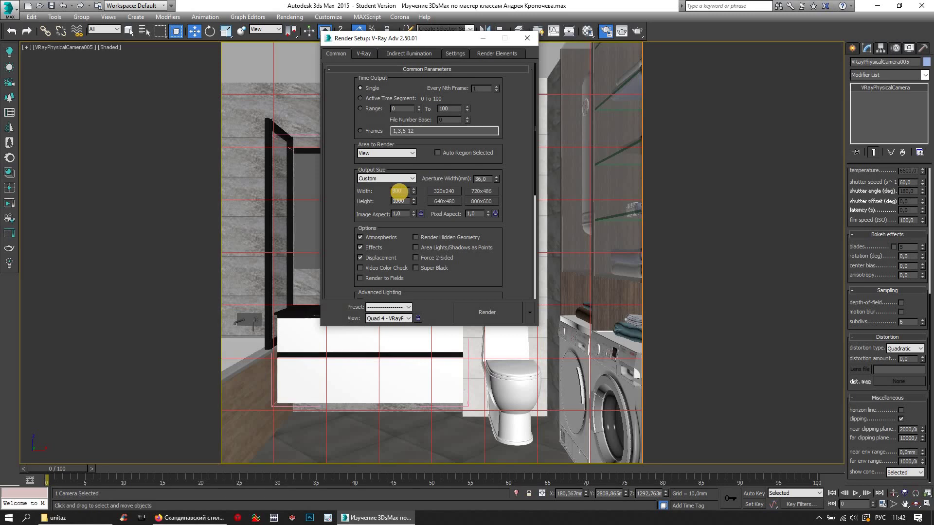
pyautogui.doubleClick(397, 191)
pyautogui.click(529, 38)
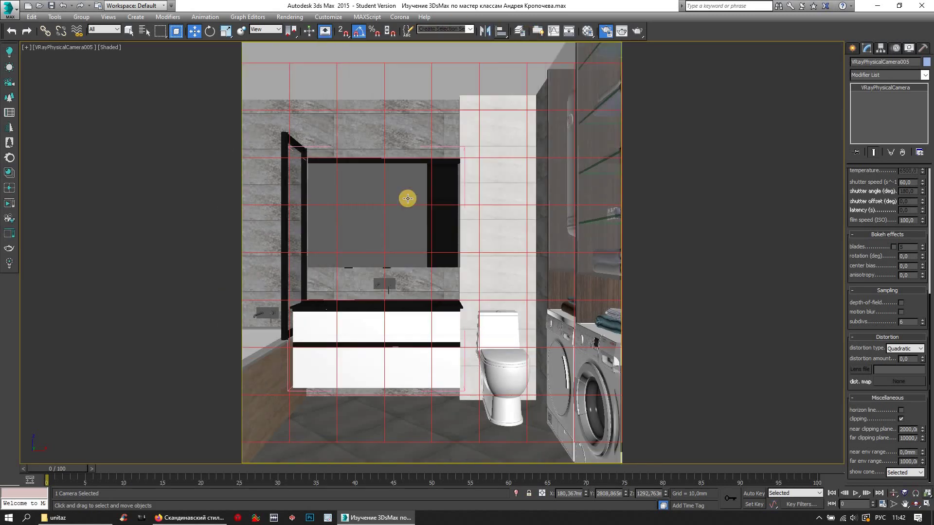
pyautogui.moveTo(417, 192)
pyautogui.mouseDown(button='middle')
pyautogui.moveTo(404, 194)
pyautogui.moveTo(441, 194)
pyautogui.mouseUp(button='middle')
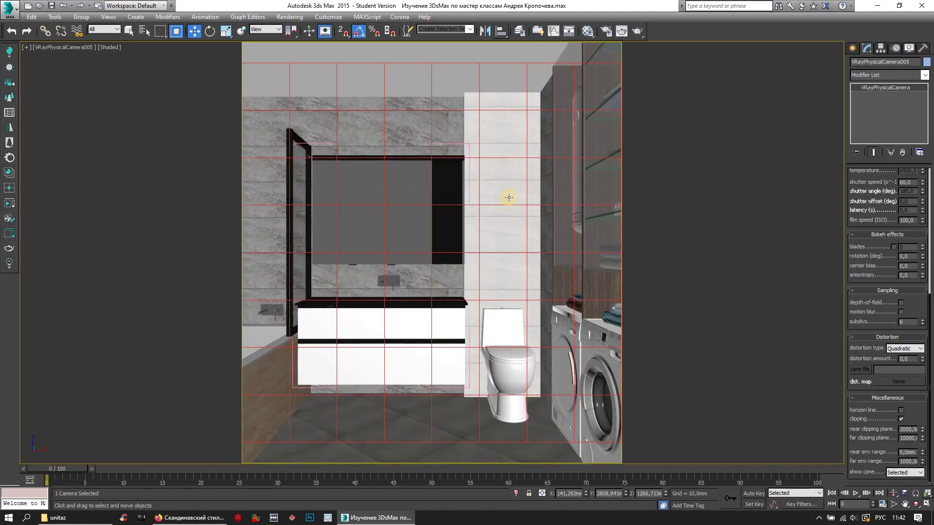
pyautogui.click(494, 214)
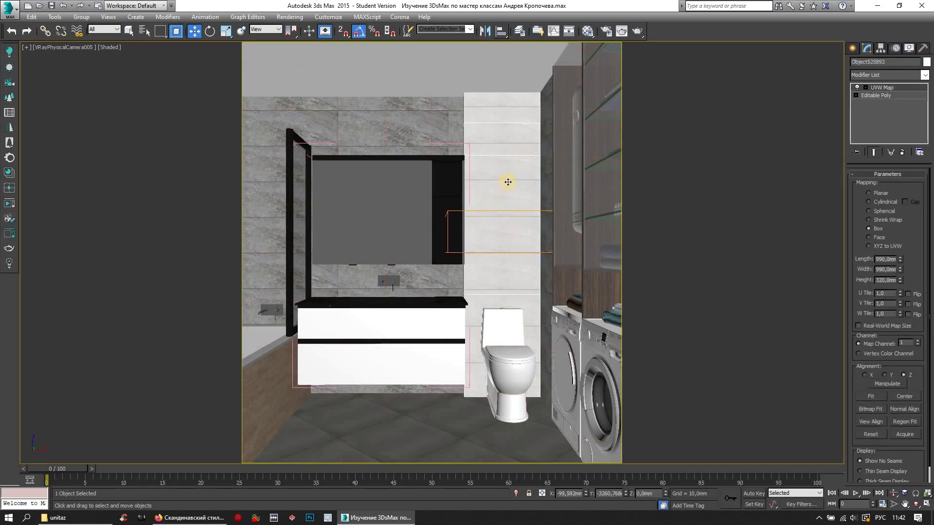
# Inset the wall face above the toilet with a zero-height bevel, outline -125.856 mm
pyautogui.click(879, 95)
pyautogui.click(898, 185)
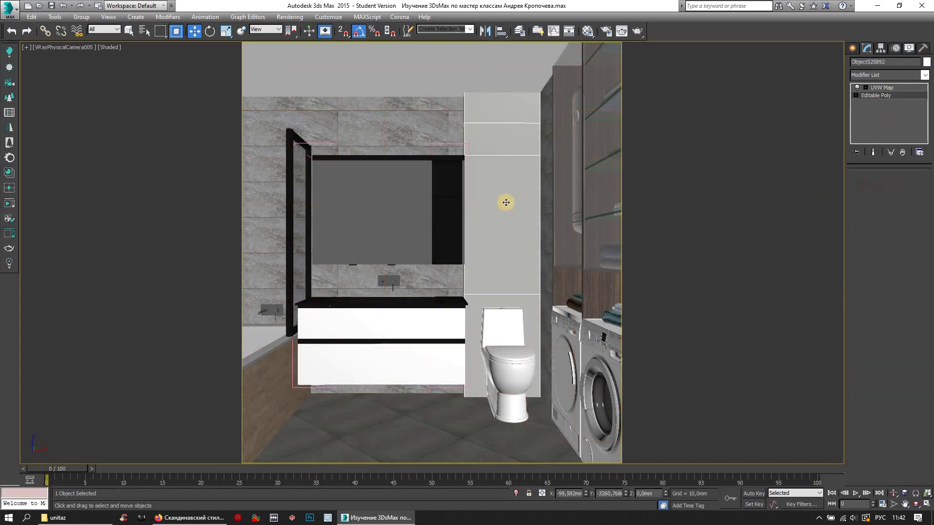
pyautogui.doubleClick(506, 202)
pyautogui.click(506, 201)
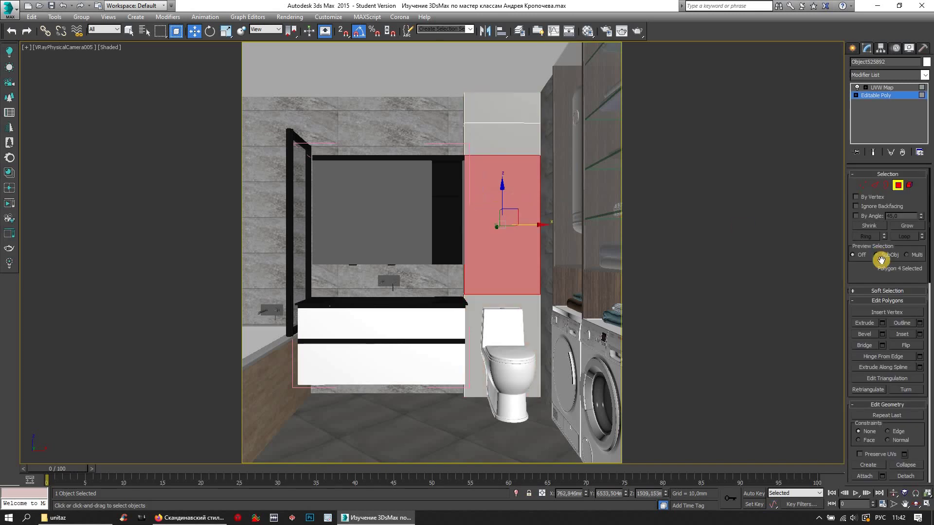
pyautogui.click(883, 335)
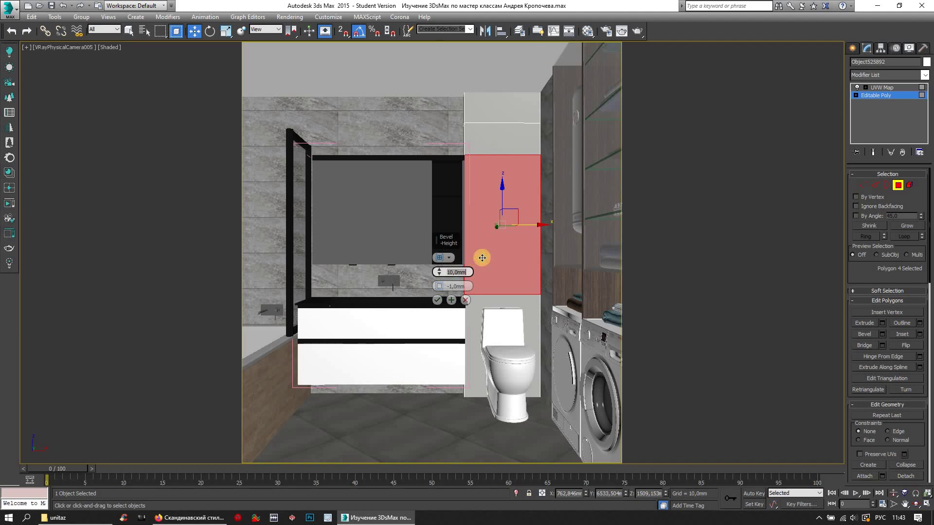
pyautogui.write('0')
pyautogui.click(451, 286)
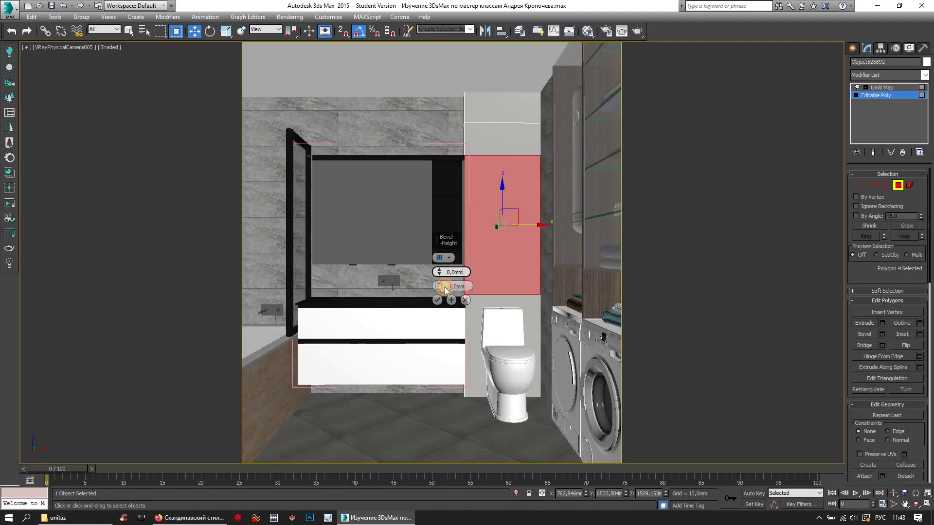
pyautogui.moveTo(445, 290)
pyautogui.mouseDown()
pyautogui.moveTo(479, 504)
pyautogui.moveTo(484, 482)
pyautogui.mouseUp()
pyautogui.click(436, 301)
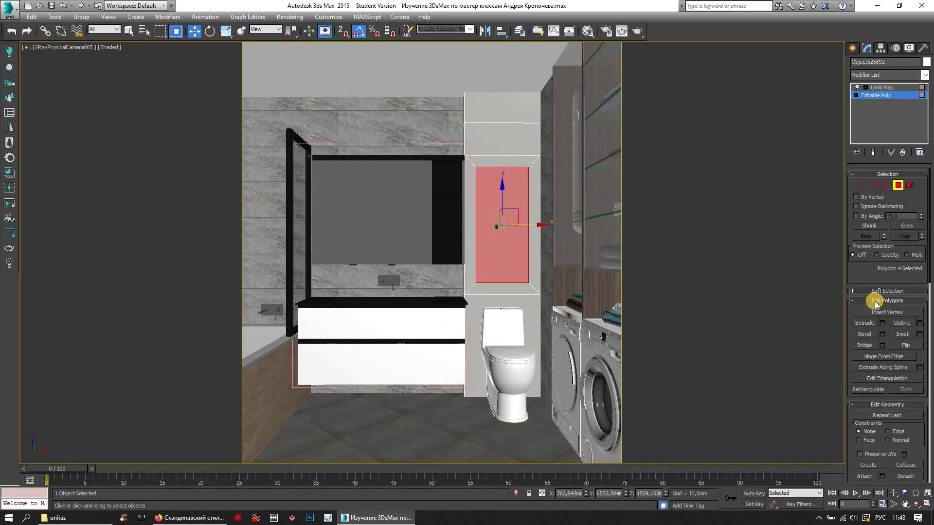
# Extrude the inset face -150 mm into the wall, then reselect the wall column
pyautogui.click(883, 324)
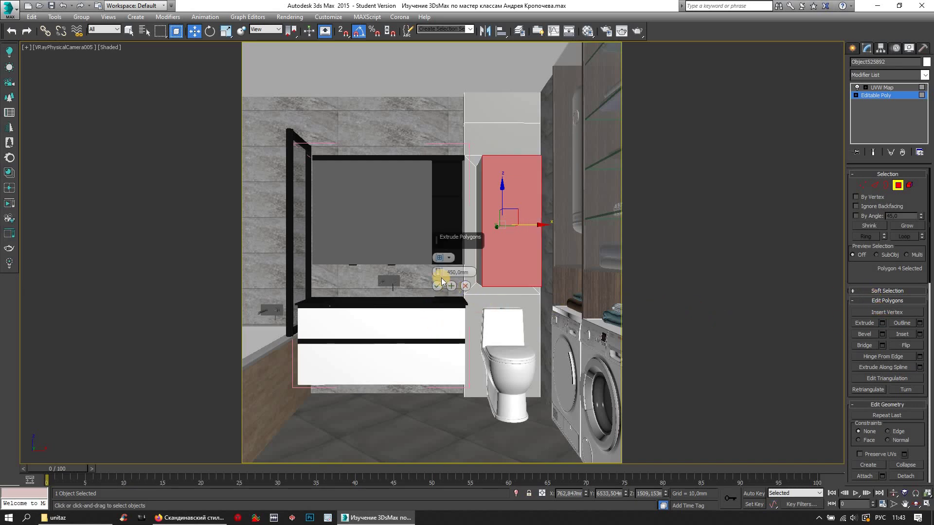
pyautogui.moveTo(558, 10)
pyautogui.mouseDown()
pyautogui.moveTo(527, 94)
pyautogui.moveTo(515, 268)
pyautogui.moveTo(444, 267)
pyautogui.moveTo(452, 272)
pyautogui.mouseUp()
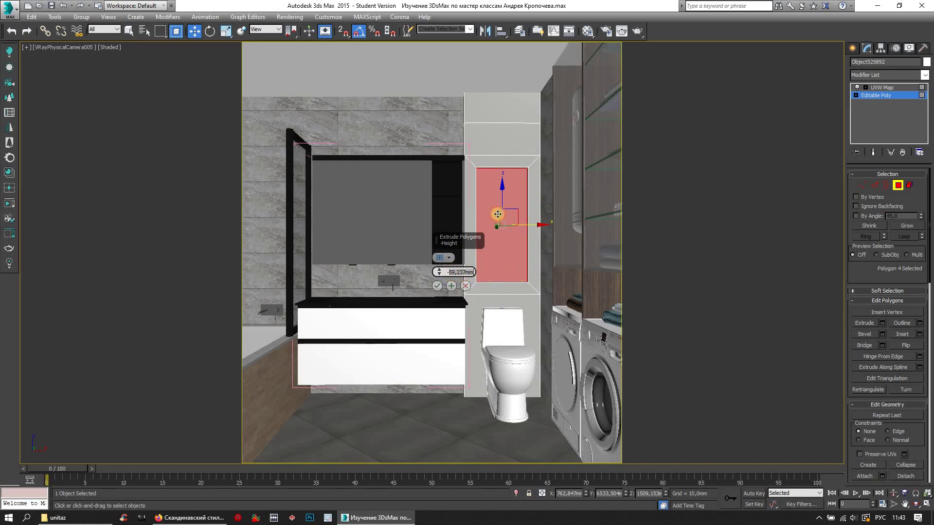
pyautogui.press('Return')
pyautogui.click(437, 286)
pyautogui.click(898, 185)
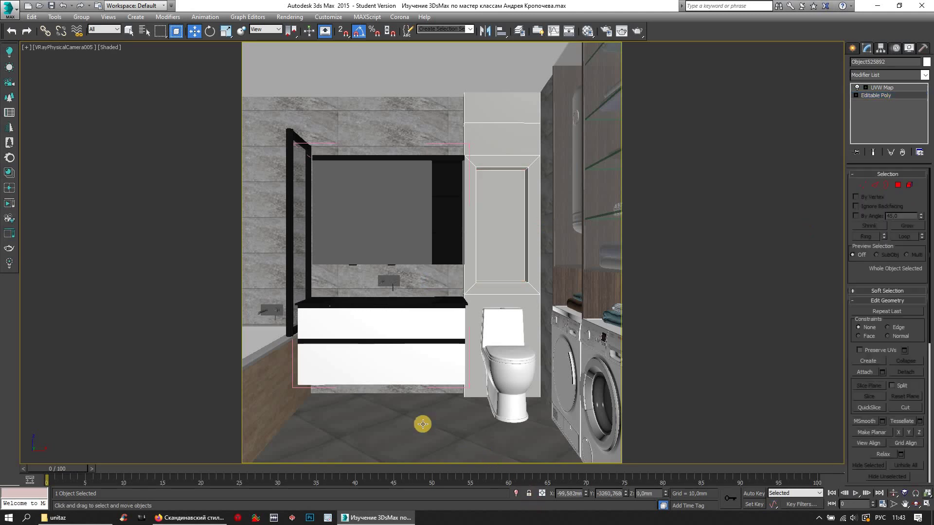
pyautogui.click(419, 410)
pyautogui.click(505, 205)
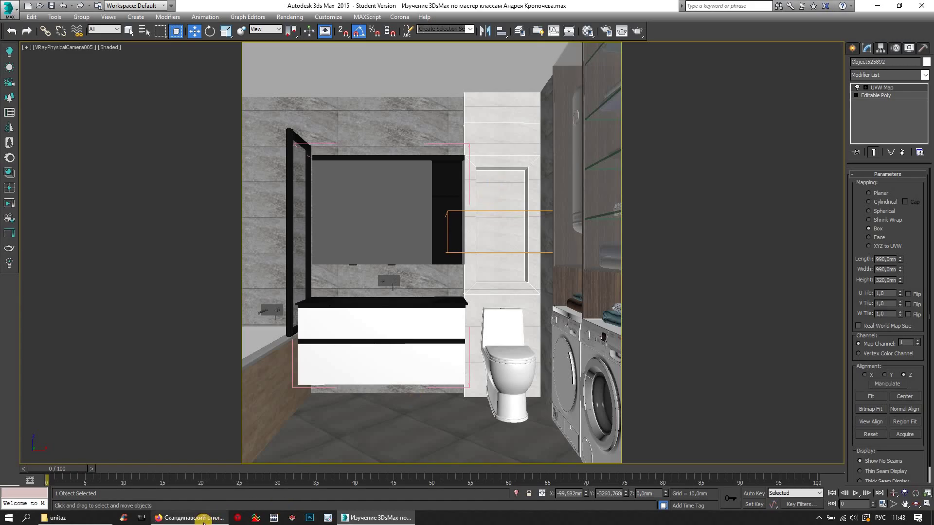
pyautogui.click(195, 518)
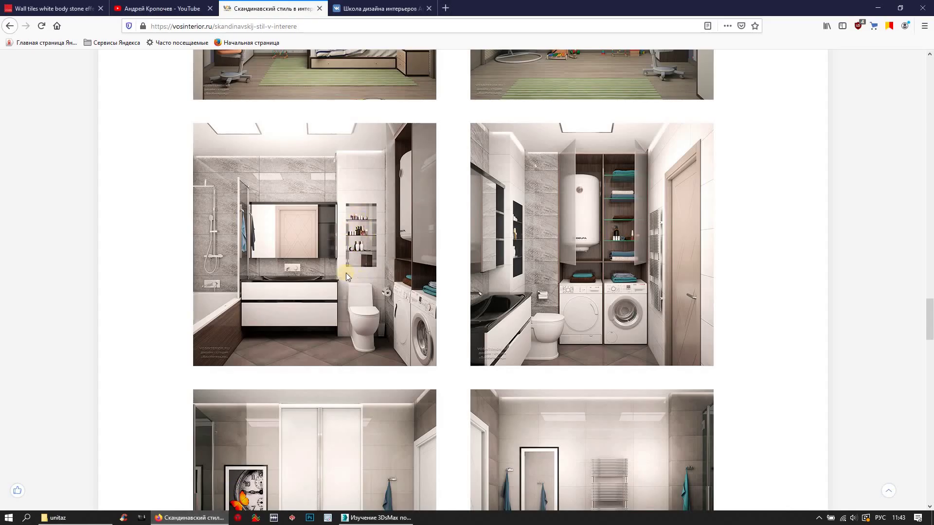
pyautogui.click(357, 519)
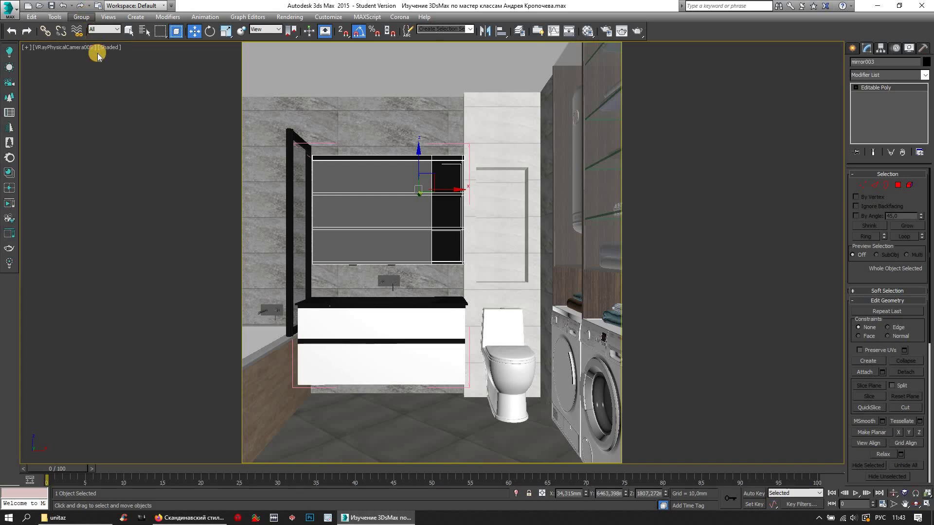
# Pick up the top mirror panel's material, Material #76, in the Material Editor
pyautogui.click(81, 16)
pyautogui.click(899, 185)
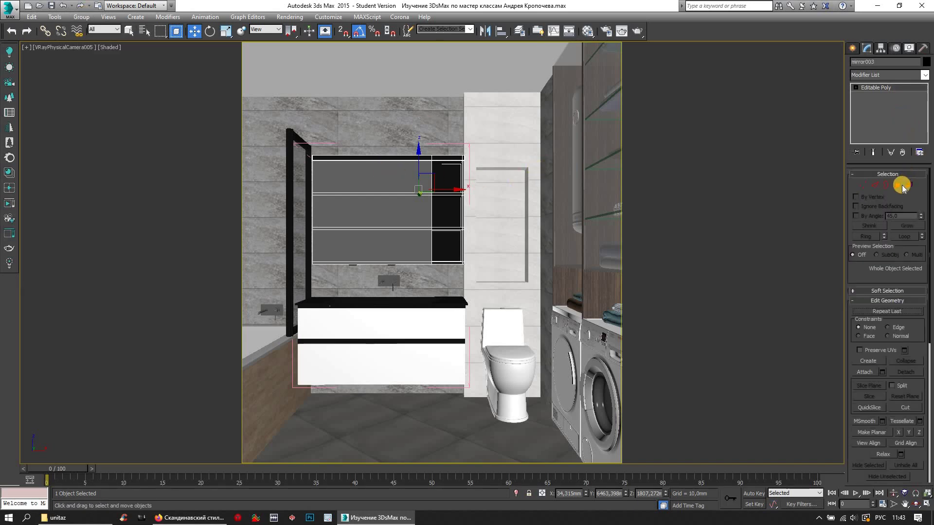
pyautogui.click(358, 190)
pyautogui.click(383, 186)
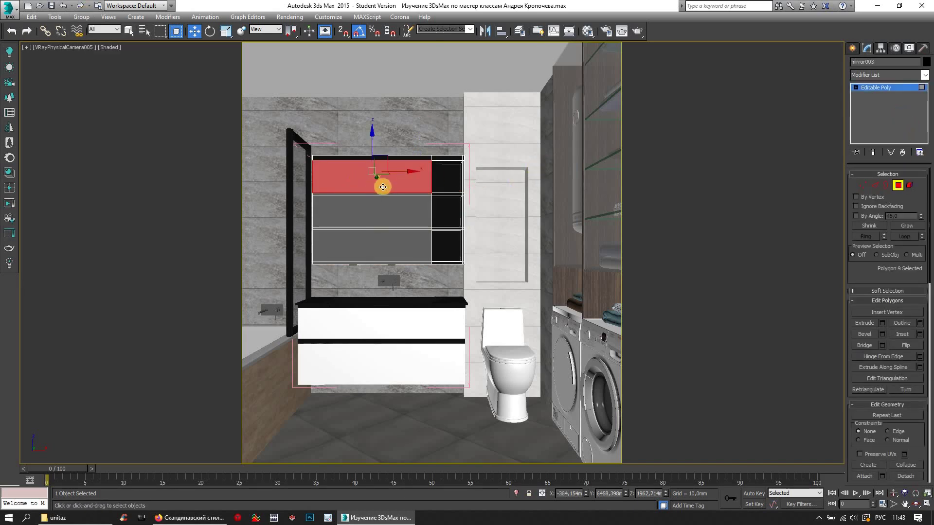
pyautogui.click(588, 27)
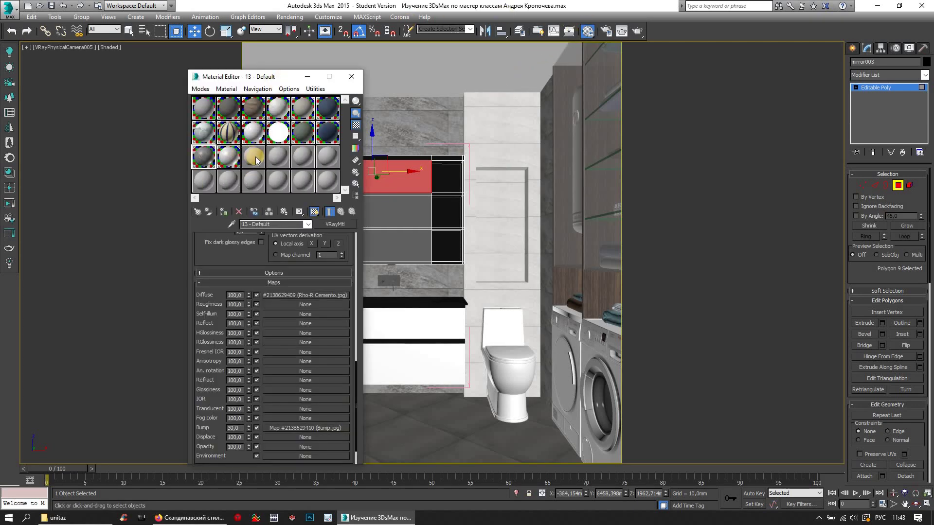
pyautogui.click(231, 224)
pyautogui.click(434, 171)
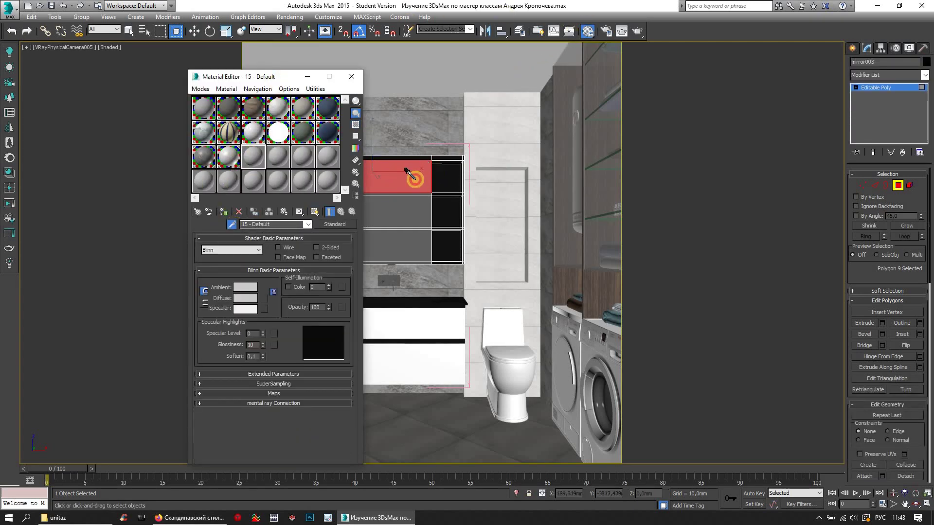
pyautogui.click(495, 197)
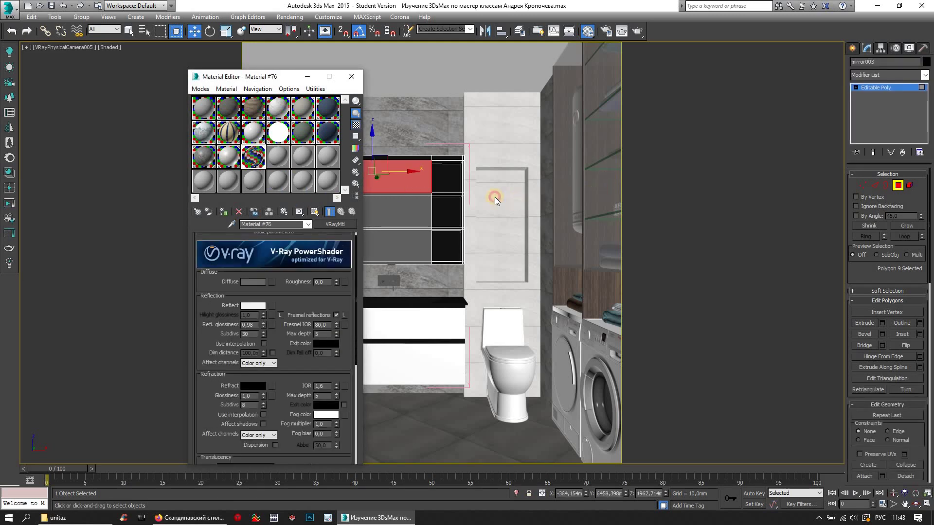
# Assign Material #76 to the niche's back face, then close the Material Editor and select Box002
pyautogui.click(898, 186)
pyautogui.click(495, 194)
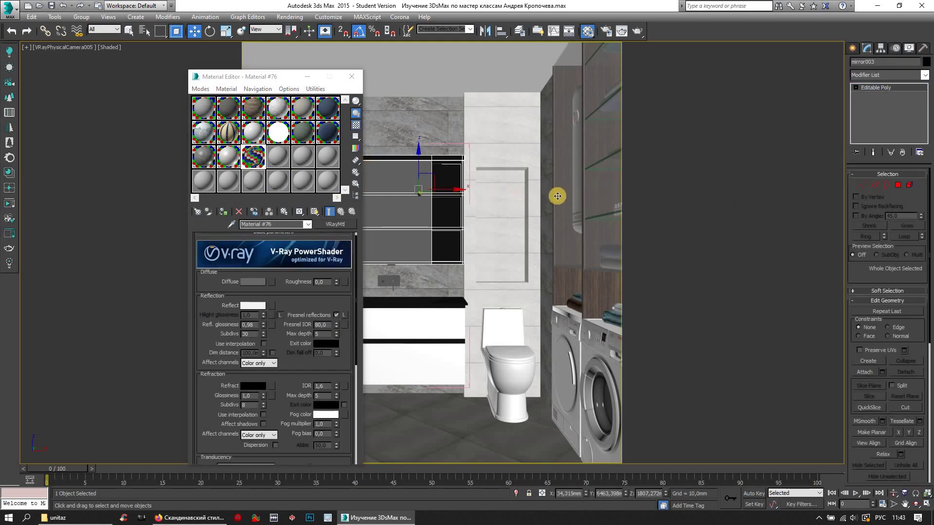
pyautogui.click(882, 96)
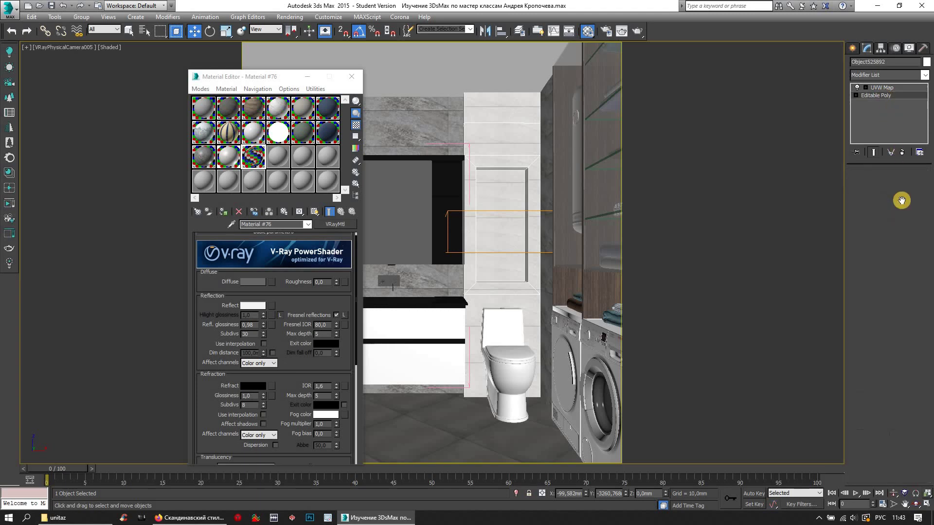
pyautogui.click(897, 185)
pyautogui.click(509, 208)
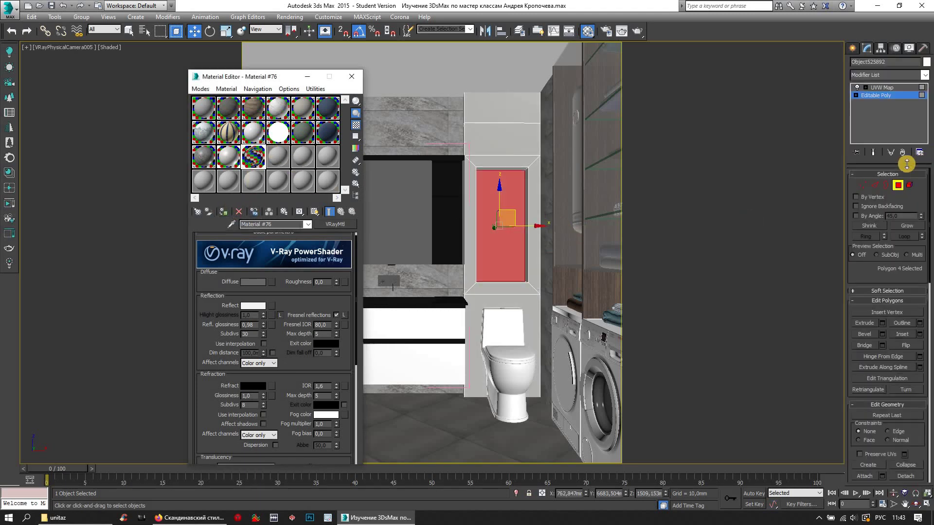
pyautogui.click(898, 185)
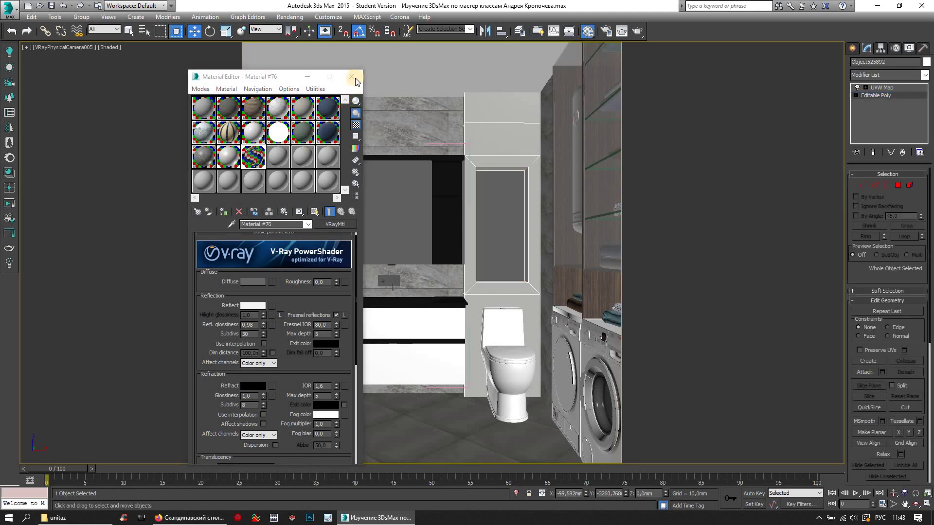
pyautogui.press('m')
pyautogui.click(384, 422)
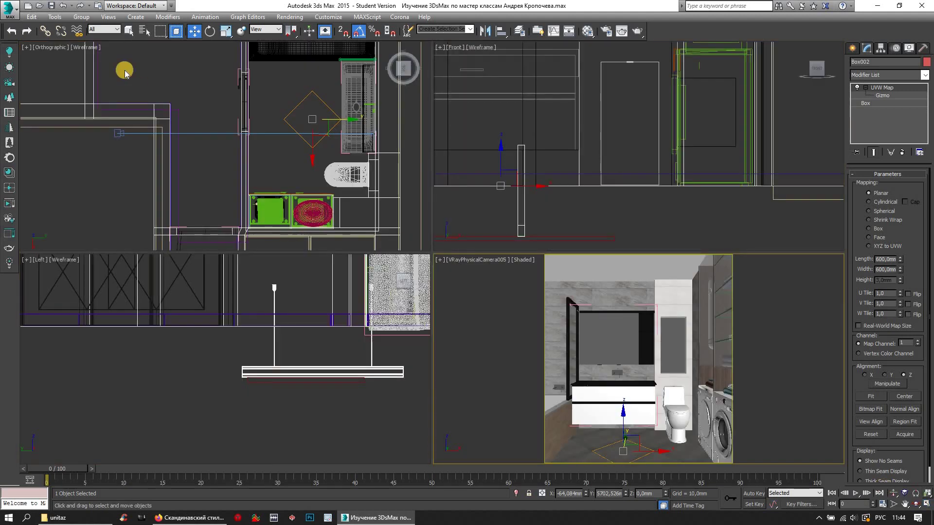
# In the Top view, select the sphere light above the kitchen table
pyautogui.hotkey('alt', 'w')
pyautogui.scroll(3, 204, 114)
pyautogui.moveTo(317, 181); pyautogui.dragTo(208, 125, button='middle')
pyautogui.scroll(2, 204, 119)
pyautogui.scroll(2, 106, 129)
pyautogui.scroll(2, 106, 133)
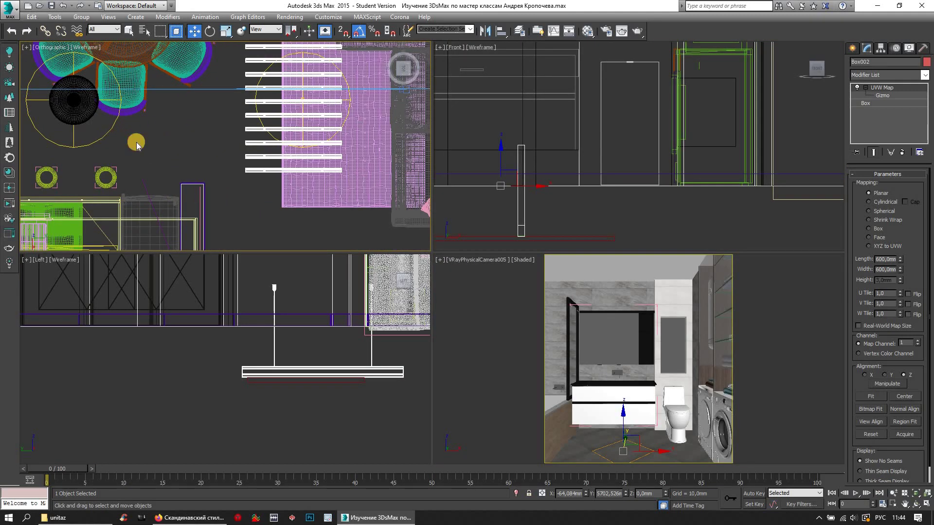
pyautogui.click(137, 144)
pyautogui.scroll(-2, 136, 144)
pyautogui.scroll(-2, 121, 131)
pyautogui.scroll(-2, 104, 120)
# Clone the sphere light into the bathroom in front of the vanity mirror and maximize the camera view
pyautogui.moveTo(104, 120); pyautogui.dragTo(277, 212)
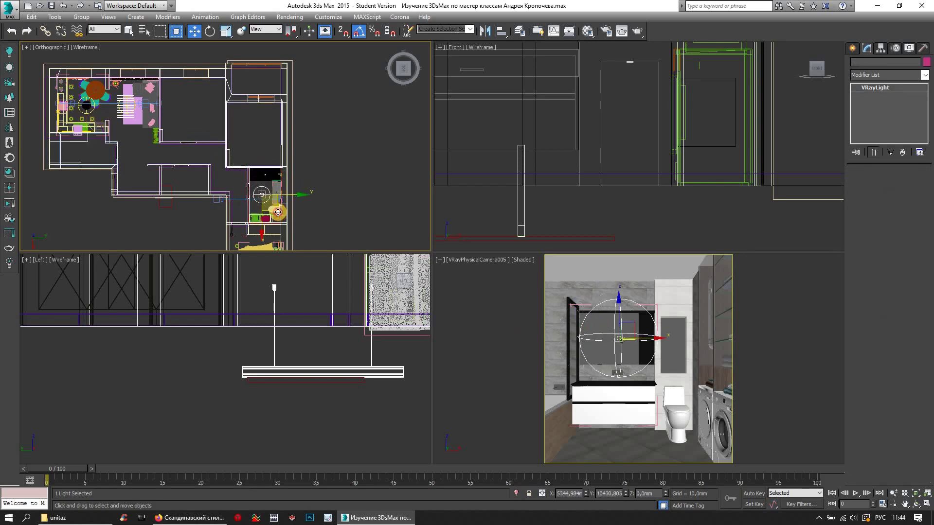
pyautogui.keyDown('shift'); pyautogui.moveTo(278, 212); pyautogui.dragTo(273, 210); pyautogui.keyUp('shift')
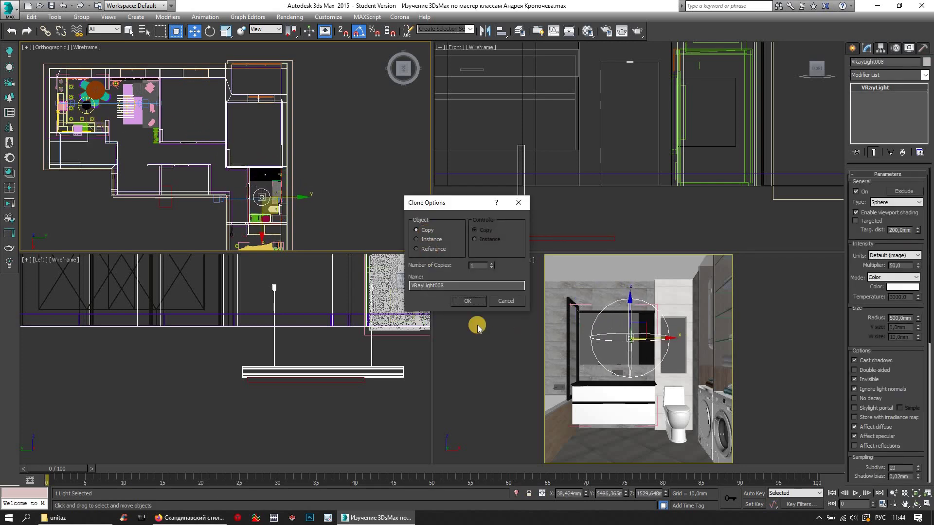
pyautogui.click(467, 301)
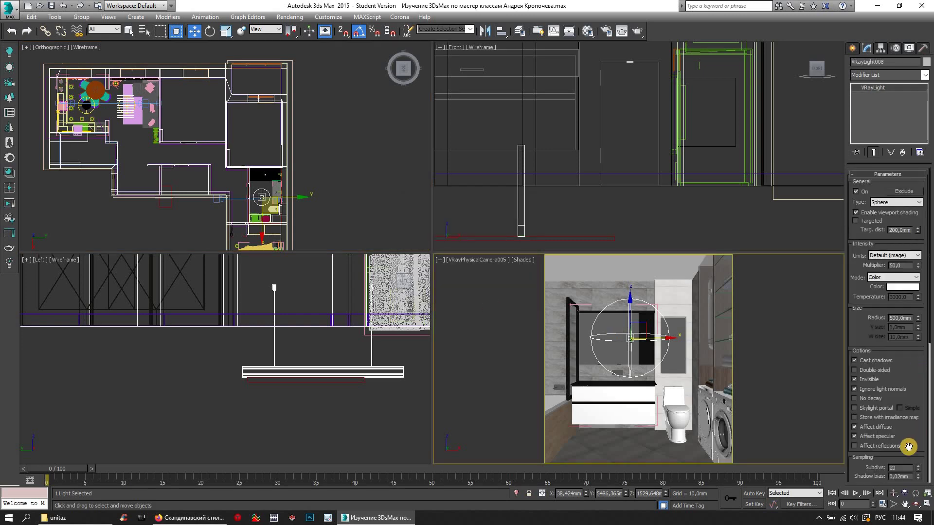
pyautogui.click(926, 505)
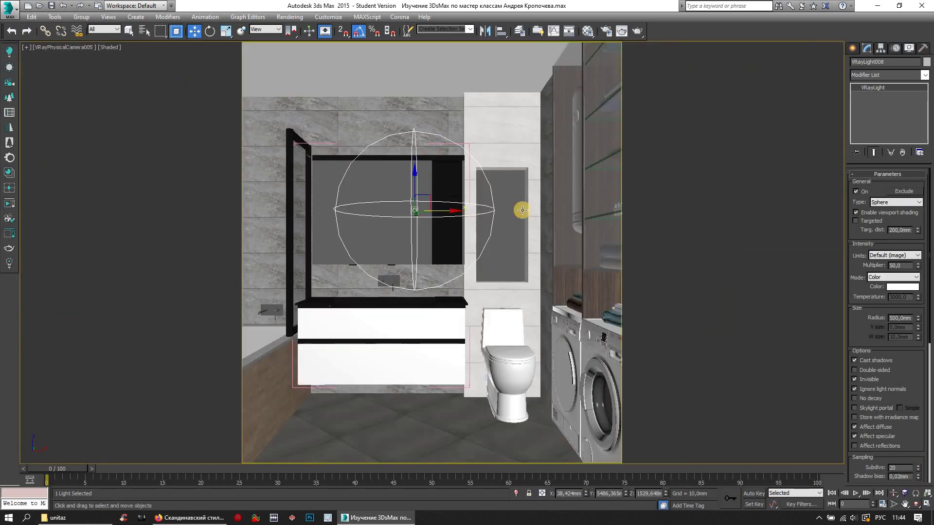
pyautogui.click(637, 30)
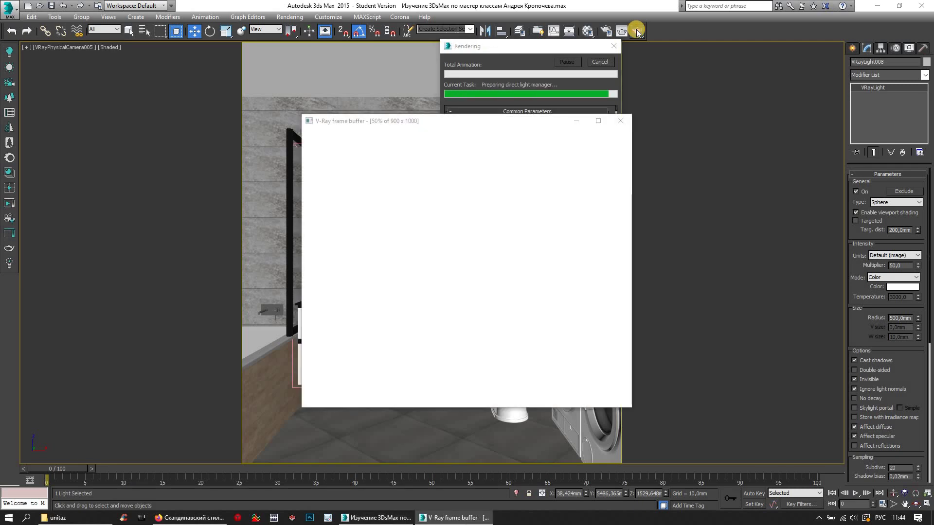
pyautogui.click(598, 121)
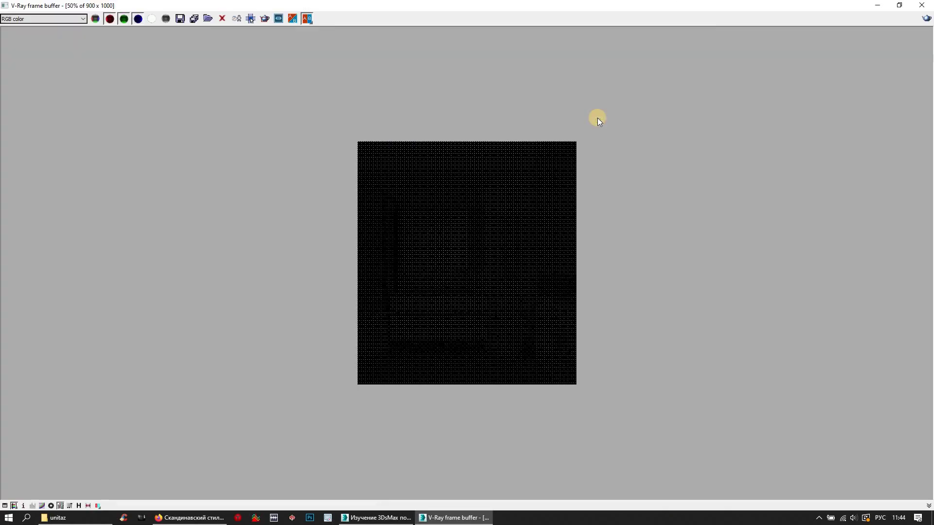
pyautogui.doubleClick(579, 212)
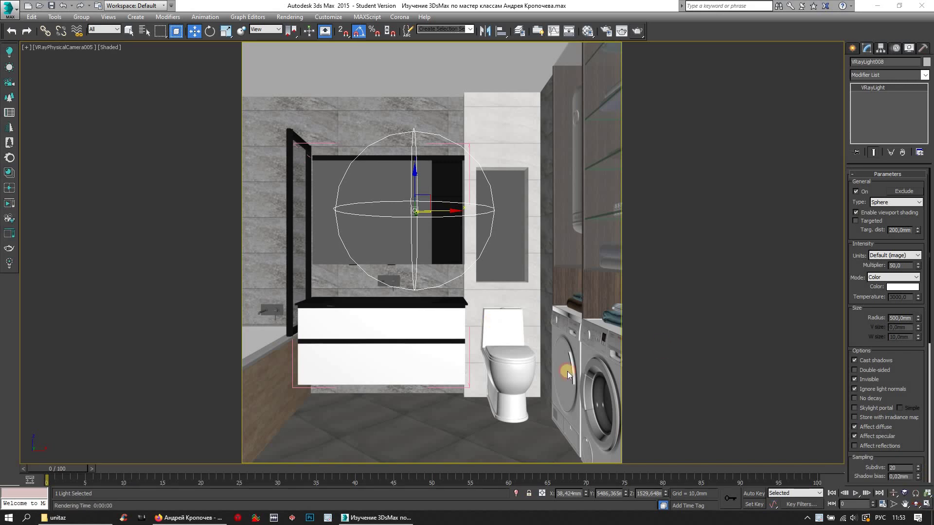
# Maximize a straight Top view and choose the VRayPhysicalCamera creation tool
pyautogui.hotkey('alt', 'w')
pyautogui.rightClick(344, 160)
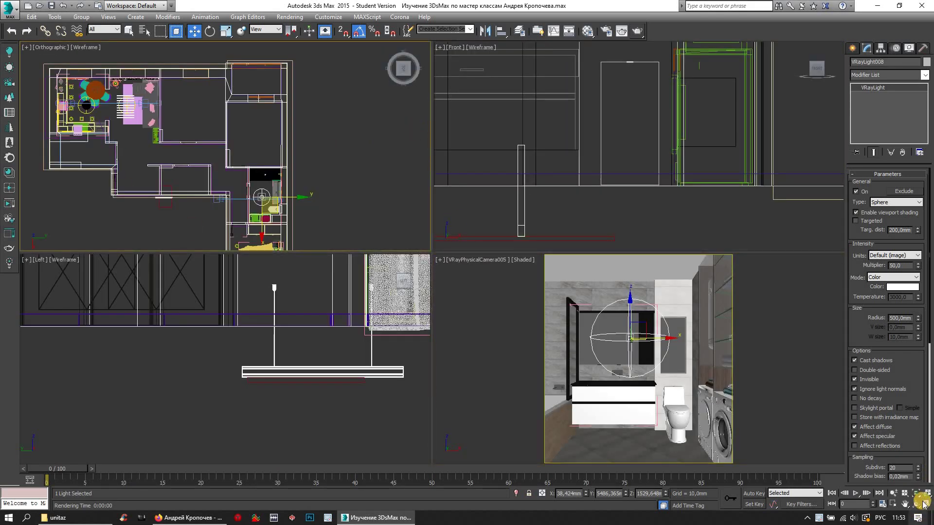
pyautogui.click(924, 504)
pyautogui.scroll(-5, 441, 289)
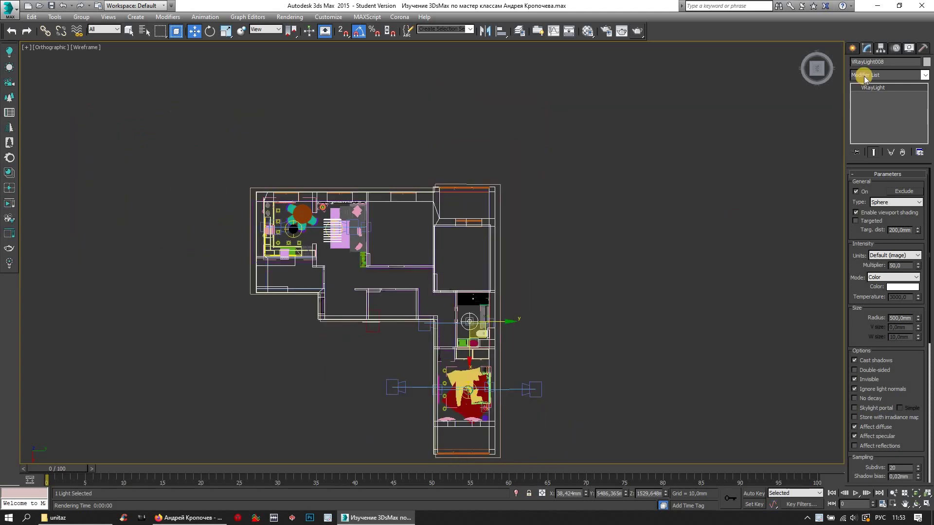
pyautogui.click(834, 46)
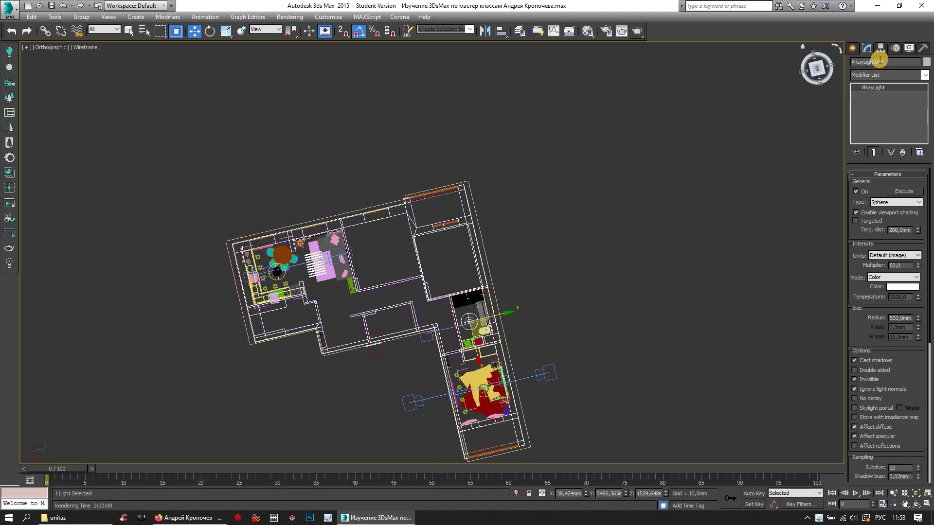
pyautogui.click(852, 48)
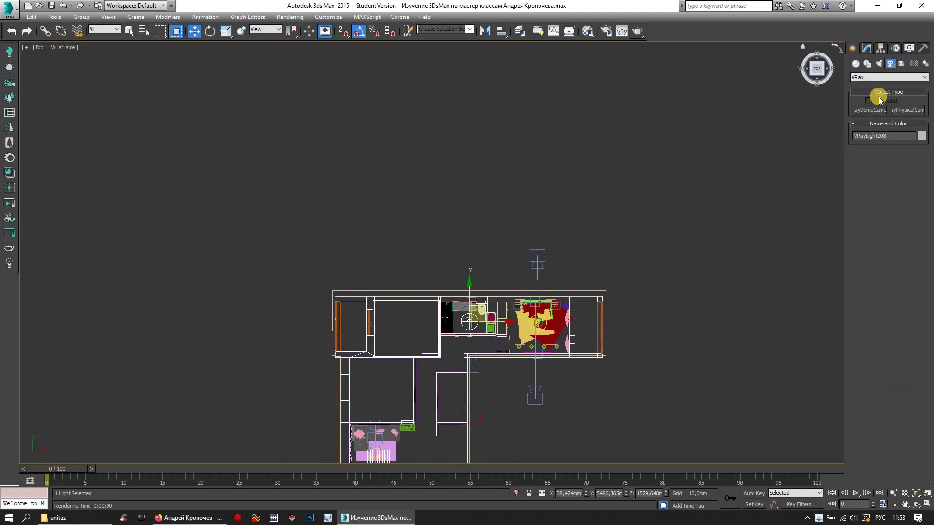
pyautogui.click(908, 110)
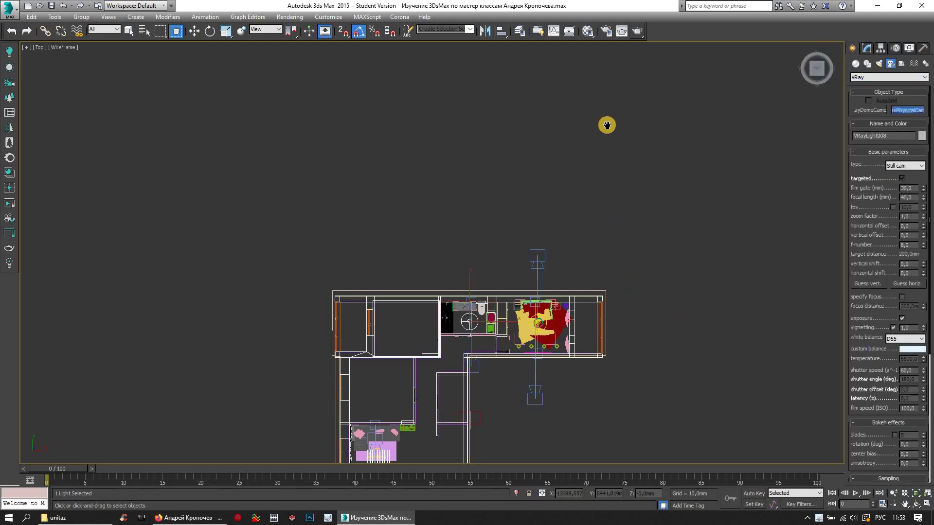
# Draw a new VRay physical camera aimed across the bathroom toward the washers
pyautogui.moveTo(438, 360); pyautogui.dragTo(410, 176, button='middle')
pyautogui.scroll(5, 381, 136)
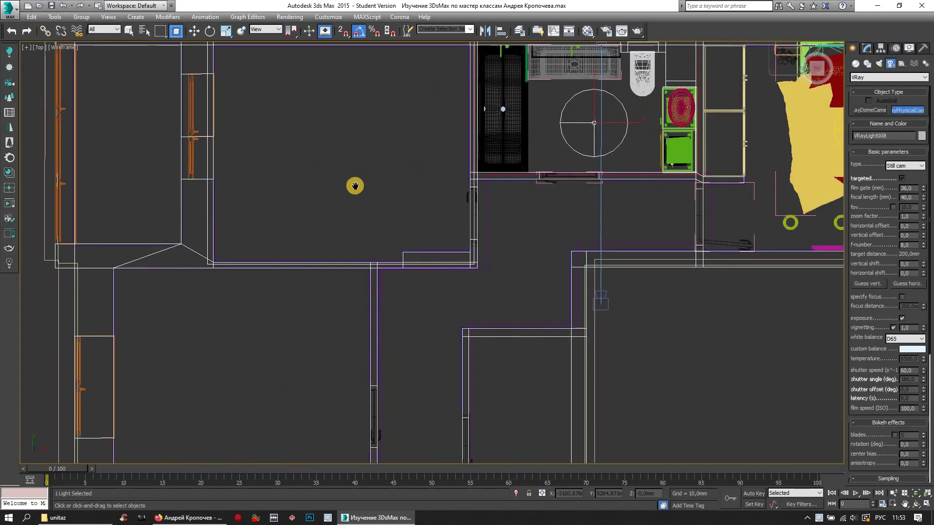
pyautogui.scroll(-3, 250, 222)
pyautogui.scroll(-2, 236, 208)
pyautogui.moveTo(235, 209); pyautogui.dragTo(533, 214)
pyautogui.moveTo(533, 212); pyautogui.dragTo(529, 208)
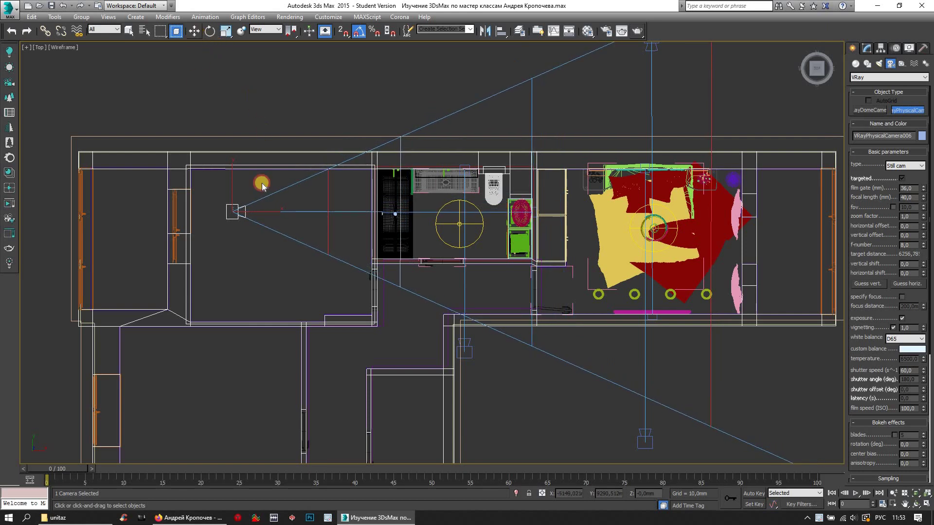
# Move the camera closer to the bathroom and set its near clipping plane to 1740 mm
pyautogui.press('w')
pyautogui.moveTo(285, 217); pyautogui.dragTo(343, 214)
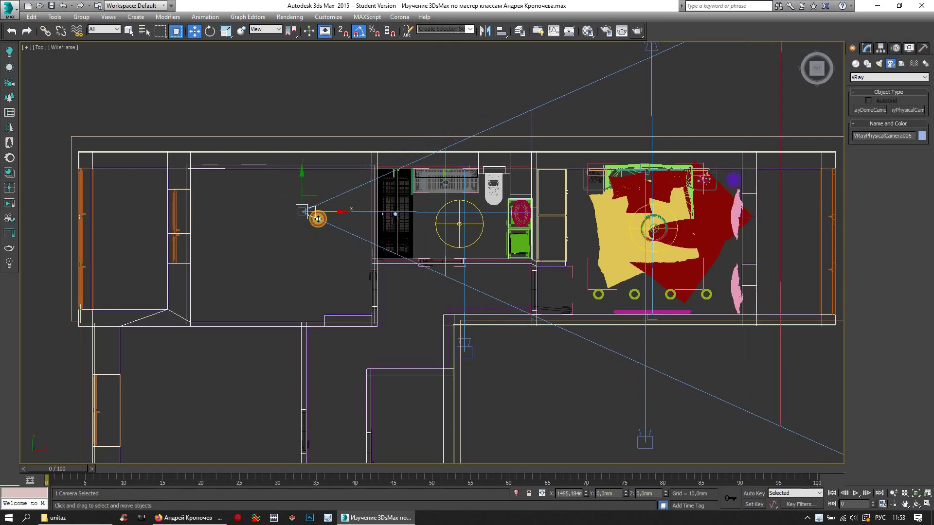
pyautogui.scroll(2, 382, 202)
pyautogui.scroll(5, 390, 208)
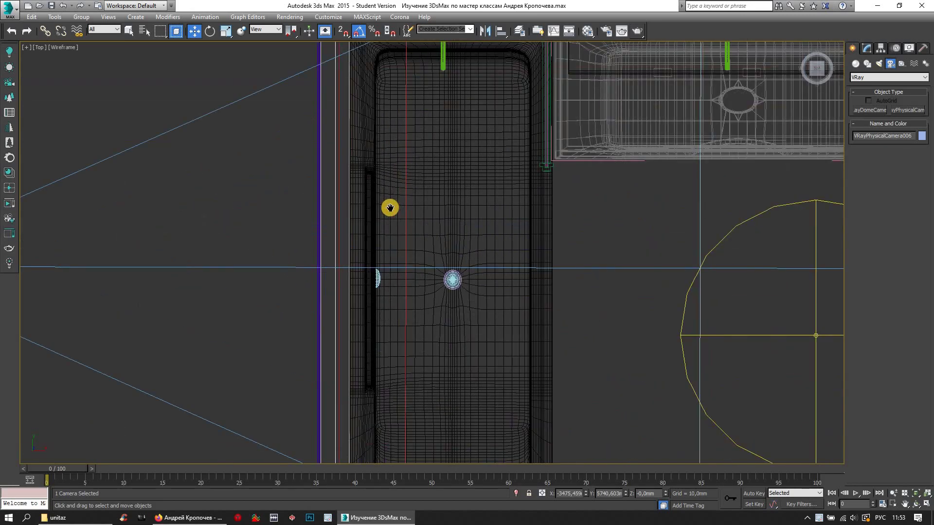
pyautogui.scroll(-3, 298, 233)
pyautogui.moveTo(178, 220); pyautogui.dragTo(191, 220)
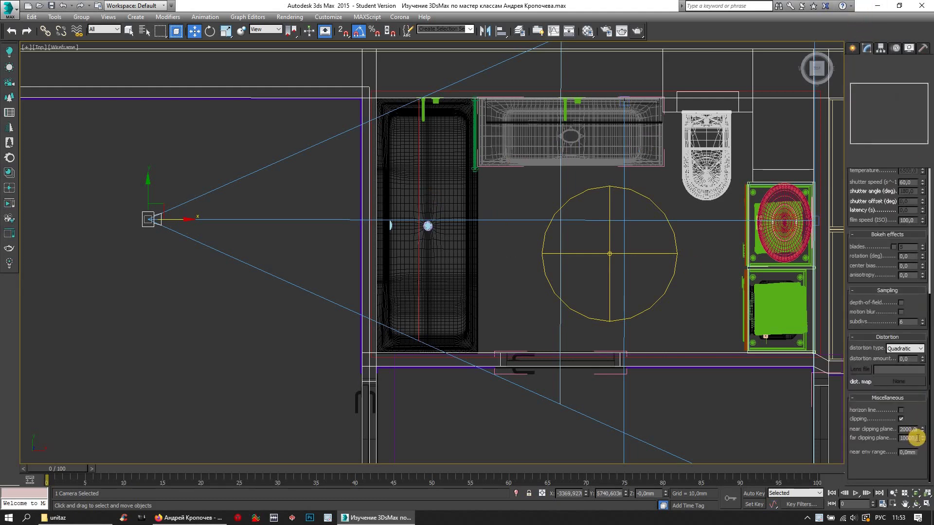
pyautogui.moveTo(923, 436); pyautogui.dragTo(920, 444)
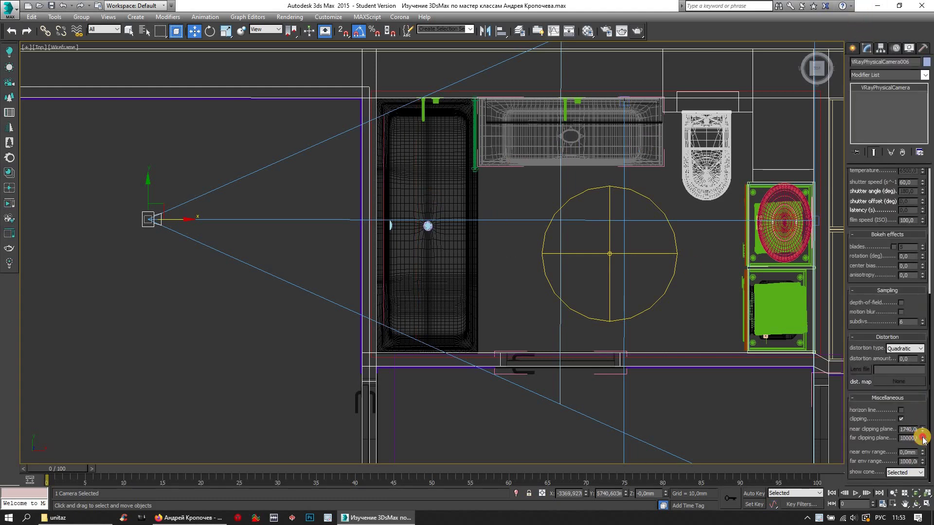
pyautogui.click(925, 507)
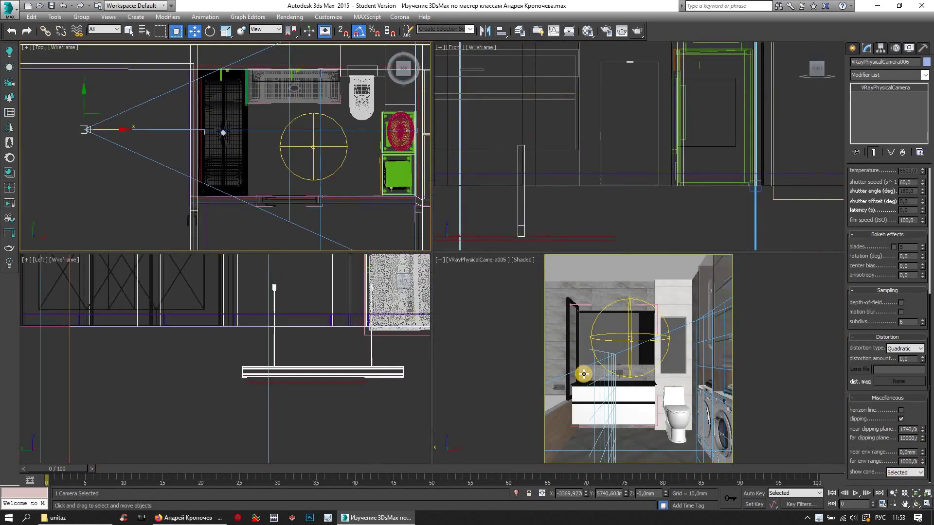
pyautogui.click(505, 265)
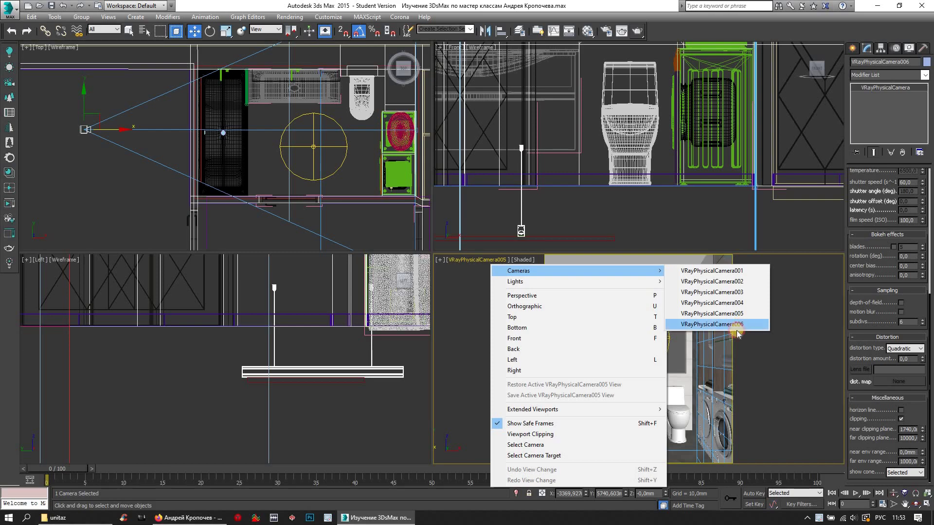
pyautogui.click(739, 324)
pyautogui.hotkey('alt', 'w')
pyautogui.moveTo(430, 131)
pyautogui.mouseDown(button='middle')
pyautogui.moveTo(417, 276)
pyautogui.moveTo(417, 232)
pyautogui.moveTo(415, 244)
pyautogui.mouseUp(button='middle')
pyautogui.scroll(-5, 417, 275)
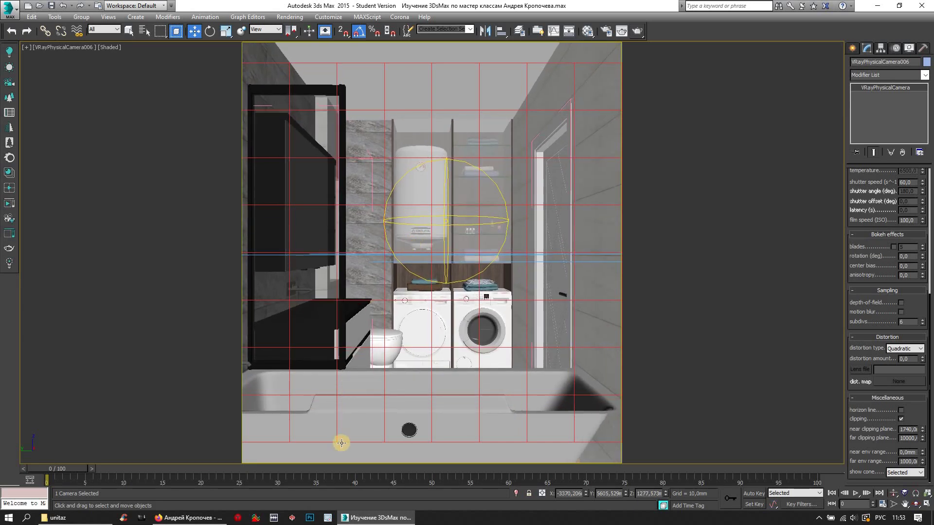
pyautogui.click(186, 520)
pyautogui.hotkey('ctrl', 'Tab')
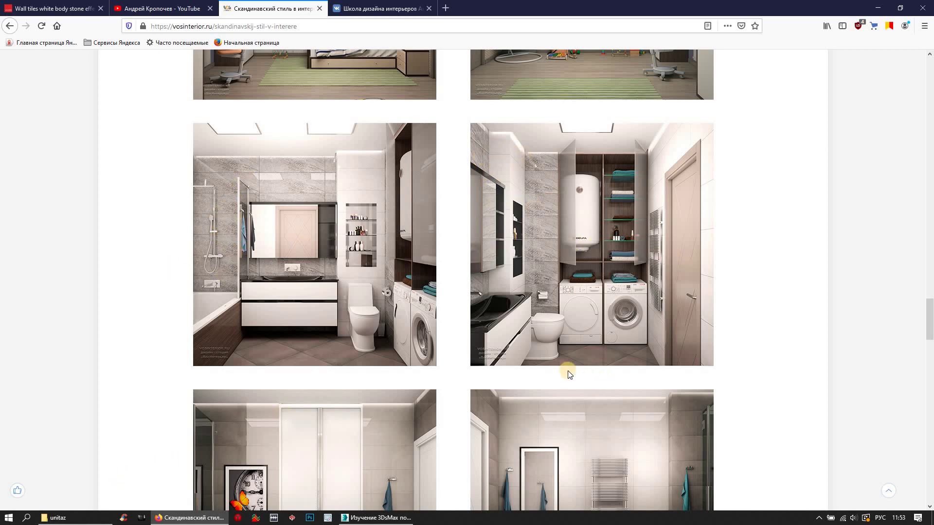
pyautogui.click(374, 518)
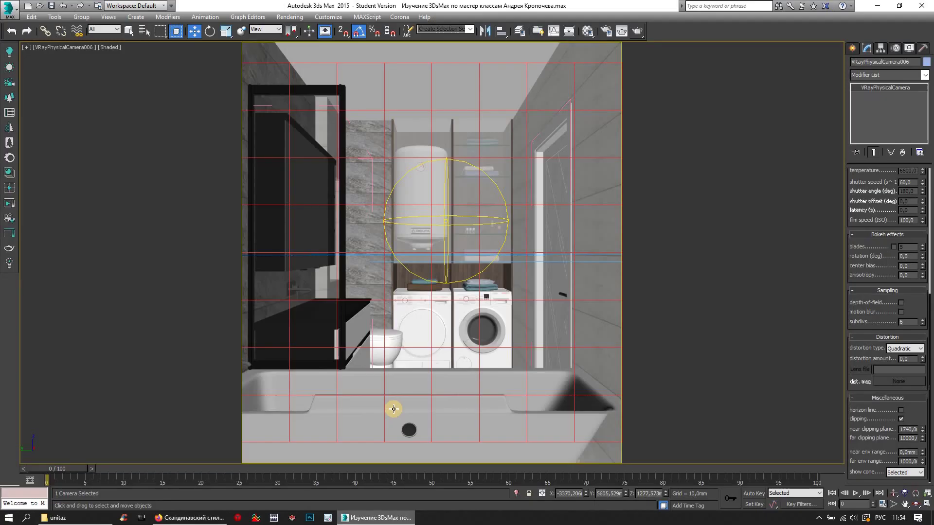
# Hide the bathtub, the wooden floor and the shower glass
pyautogui.click(317, 424)
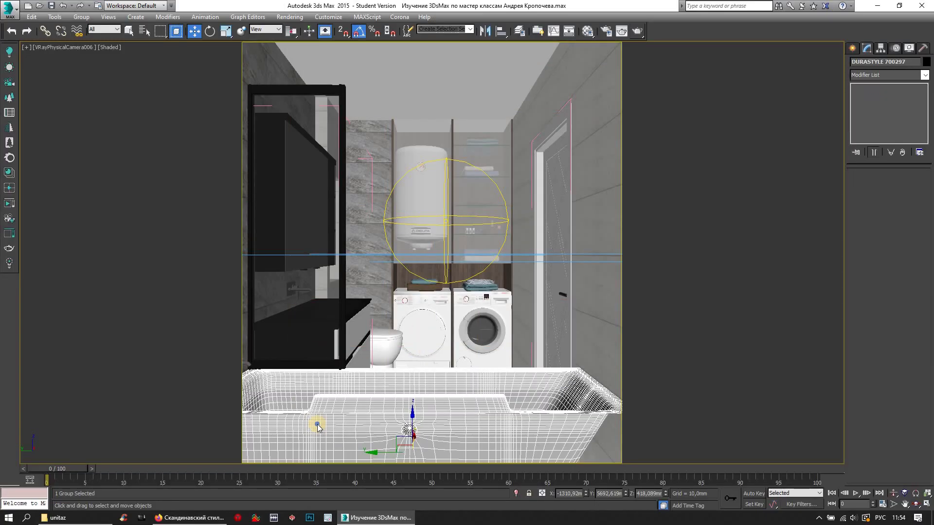
pyautogui.rightClick(334, 332)
pyautogui.click(341, 310)
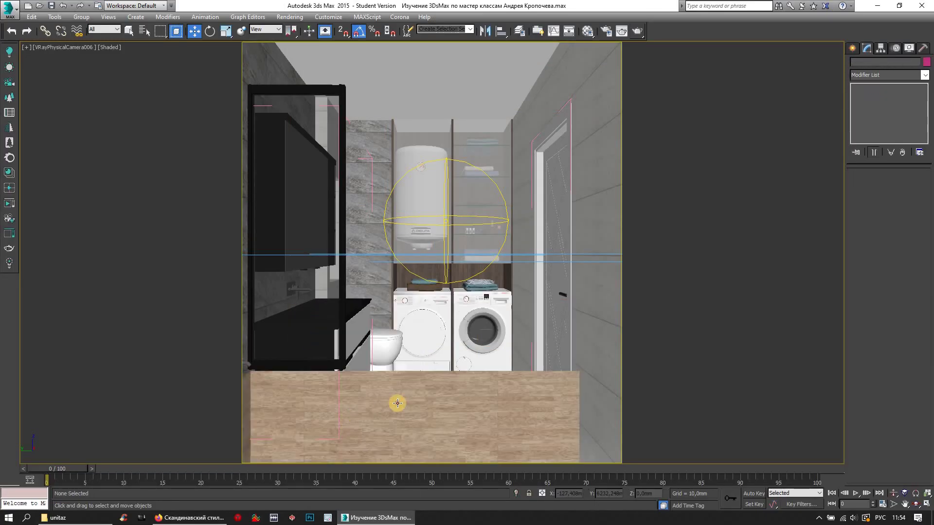
pyautogui.rightClick(398, 344)
pyautogui.click(432, 372)
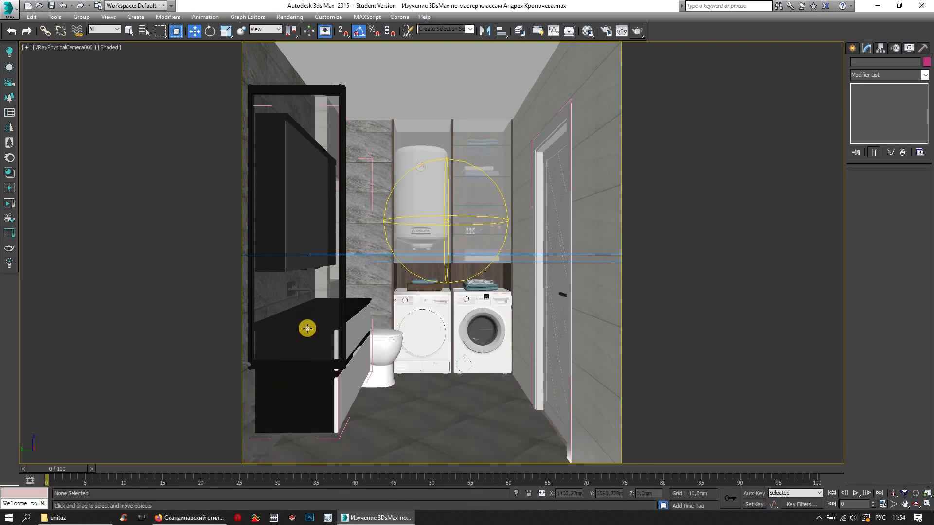
pyautogui.click(307, 328)
pyautogui.rightClick(307, 323)
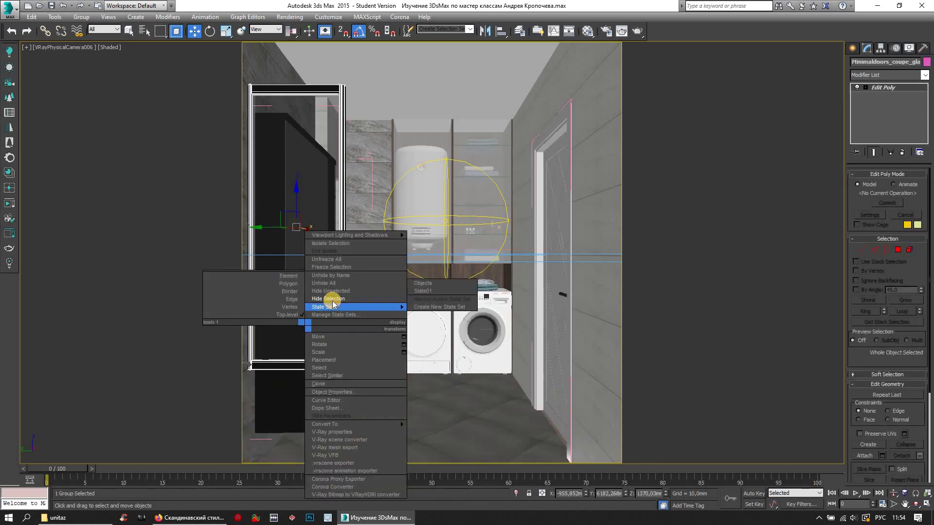
pyautogui.click(333, 299)
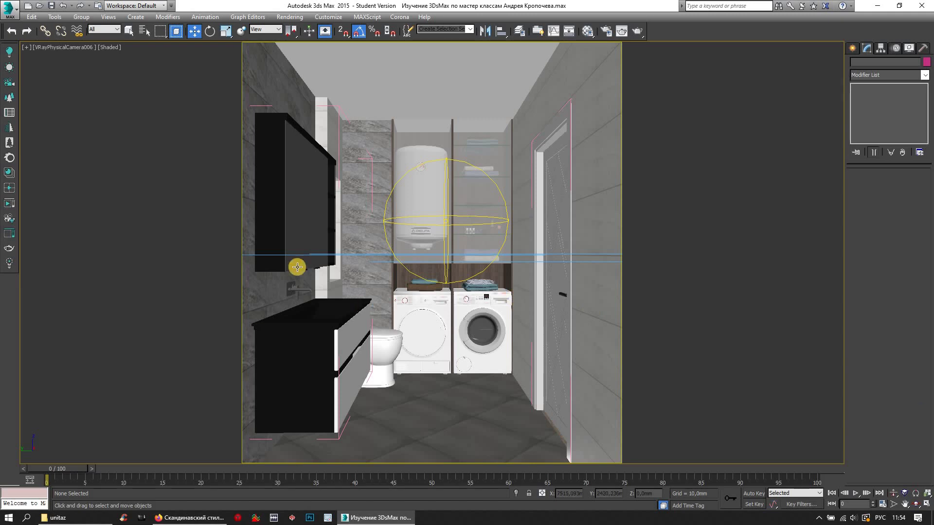
# Nudge the camera framing down and return to the four-view layout
pyautogui.moveTo(415, 241); pyautogui.dragTo(415, 250, button='middle')
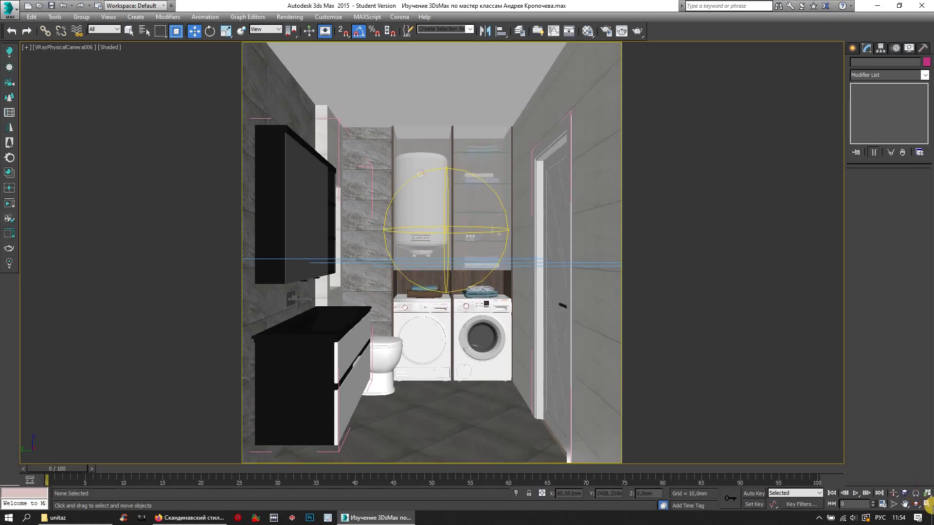
pyautogui.click(927, 506)
pyautogui.scroll(-2, 222, 130)
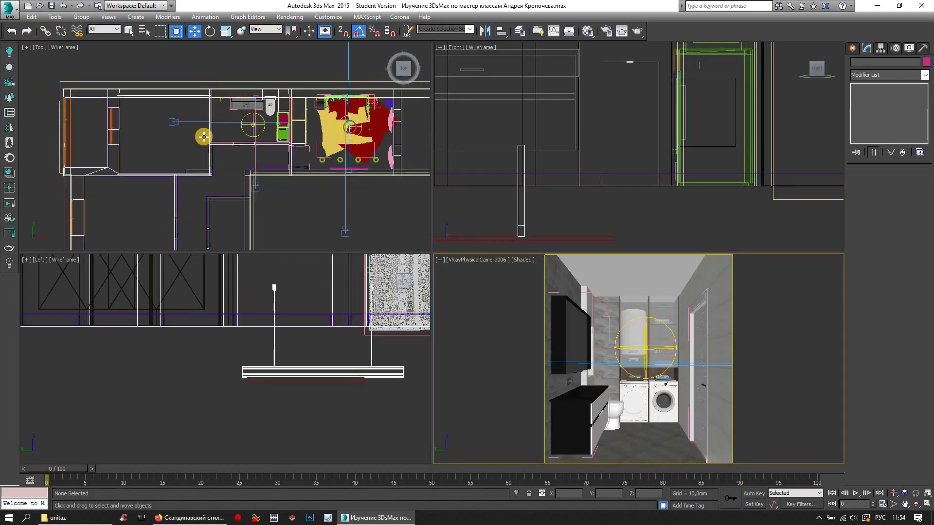
# Move the VRay camera right in plan, lower its near clipping distance, and truck the view sideways
pyautogui.click(129, 124)
pyautogui.scroll(2, 131, 141)
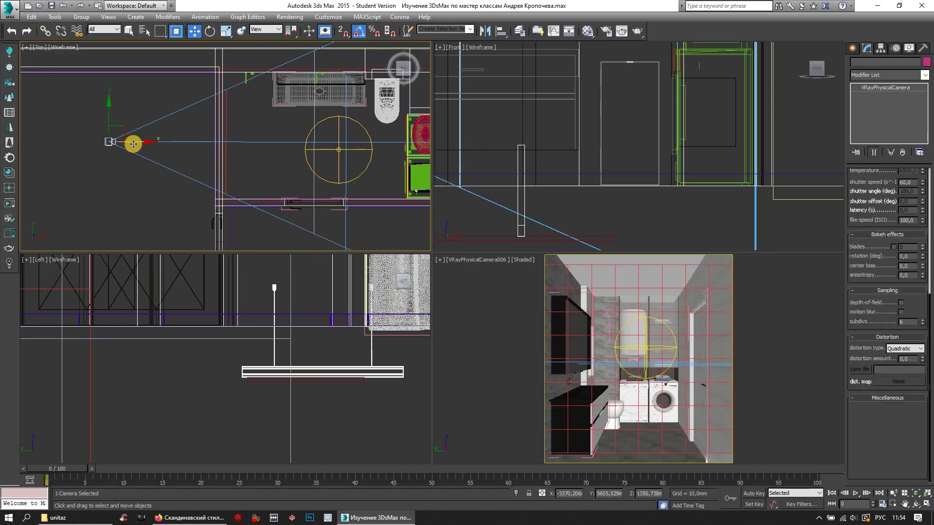
pyautogui.moveTo(142, 145); pyautogui.dragTo(164, 147)
pyautogui.moveTo(923, 430)
pyautogui.mouseDown()
pyautogui.moveTo(929, 440)
pyautogui.moveTo(930, 431)
pyautogui.mouseUp()
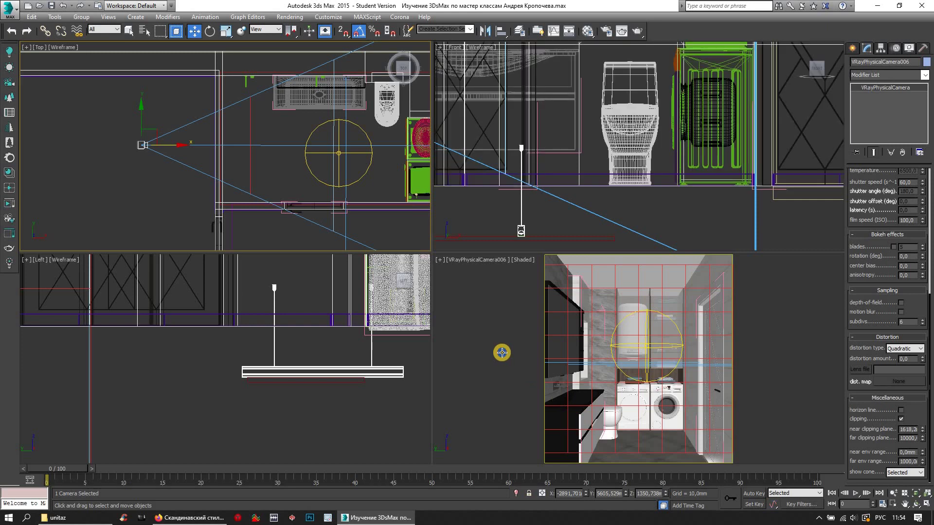
pyautogui.click(927, 504)
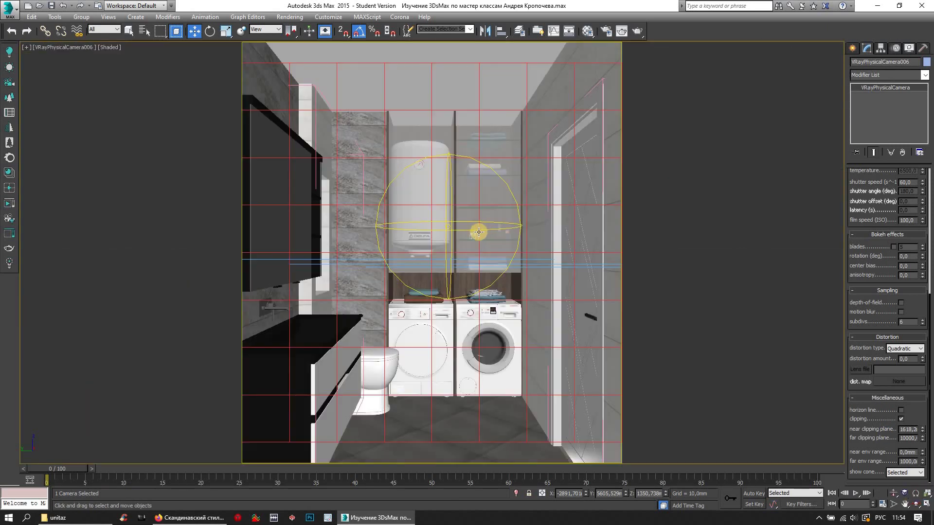
pyautogui.moveTo(479, 230); pyautogui.dragTo(473, 226, button='middle')
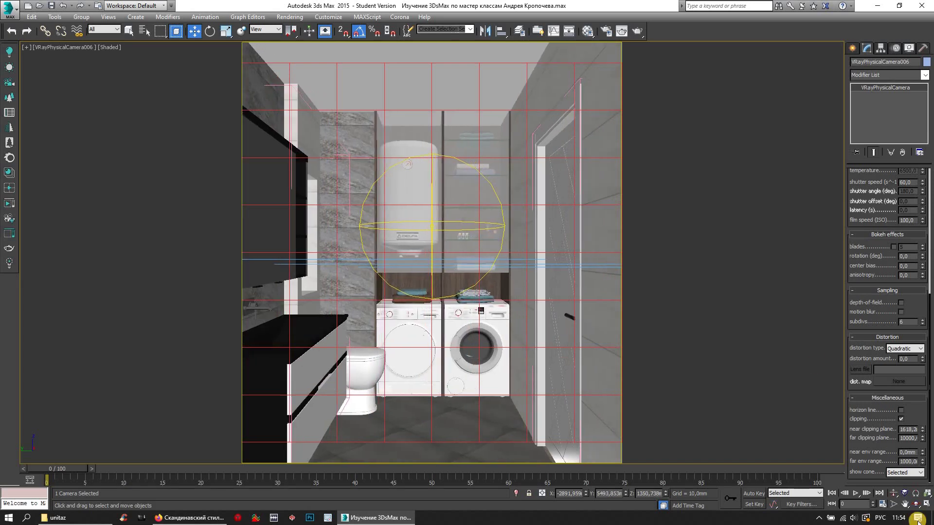
# Reposition the camera in plan and lower it to center the washer niche
pyautogui.click(917, 491)
pyautogui.moveTo(117, 149); pyautogui.dragTo(202, 161)
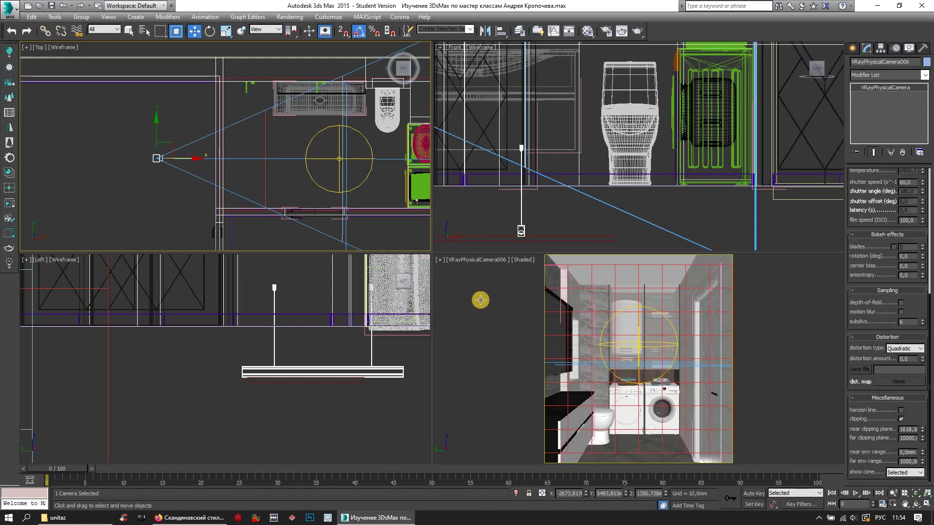
pyautogui.click(926, 509)
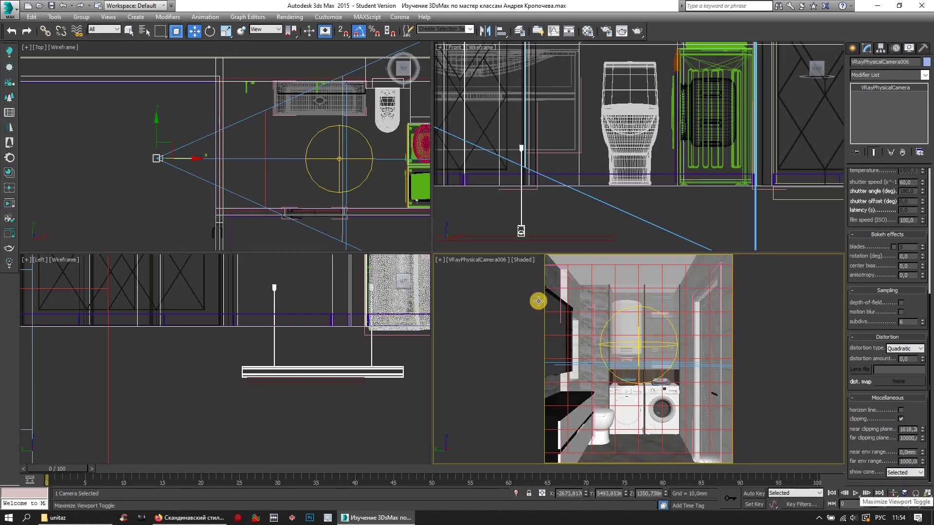
pyautogui.moveTo(441, 246); pyautogui.dragTo(418, 215, button='middle')
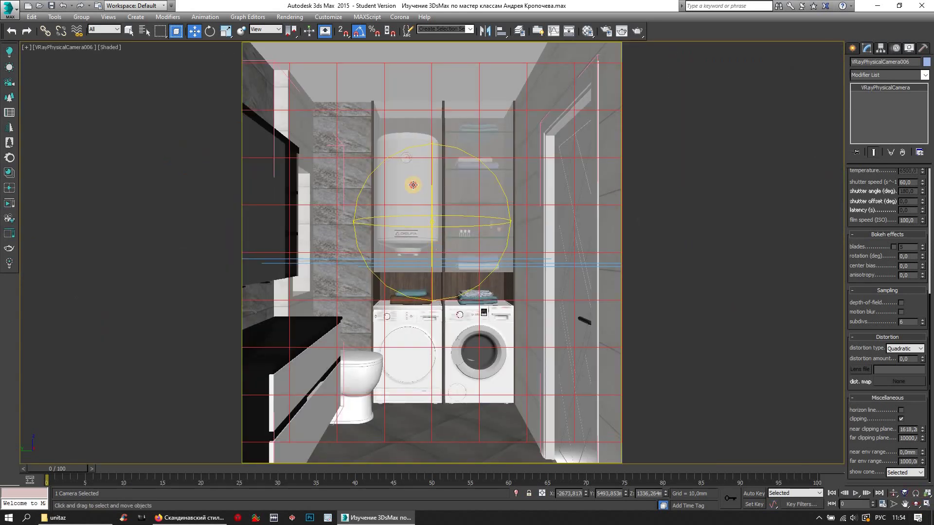
pyautogui.click(412, 186)
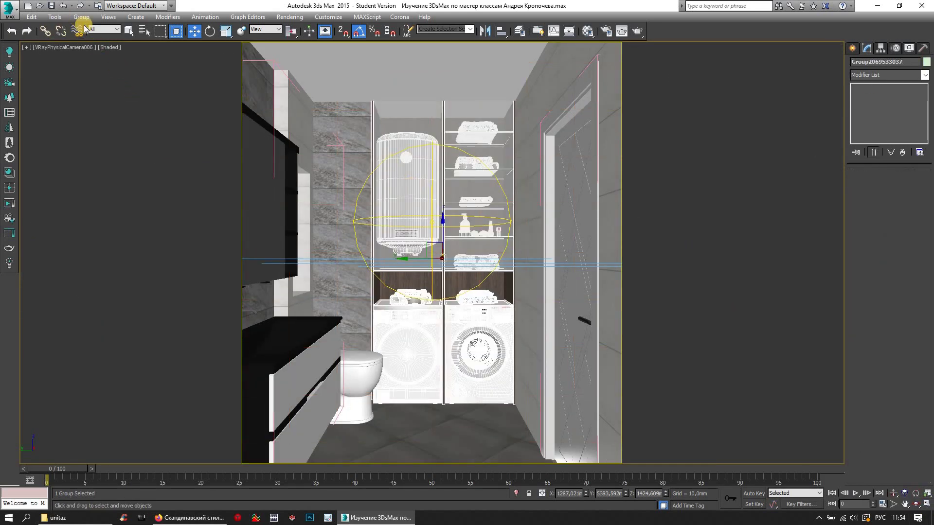
# Open the heater-and-shelf group and rotate the left glass cabinet door open
pyautogui.click(82, 17)
pyautogui.click(97, 54)
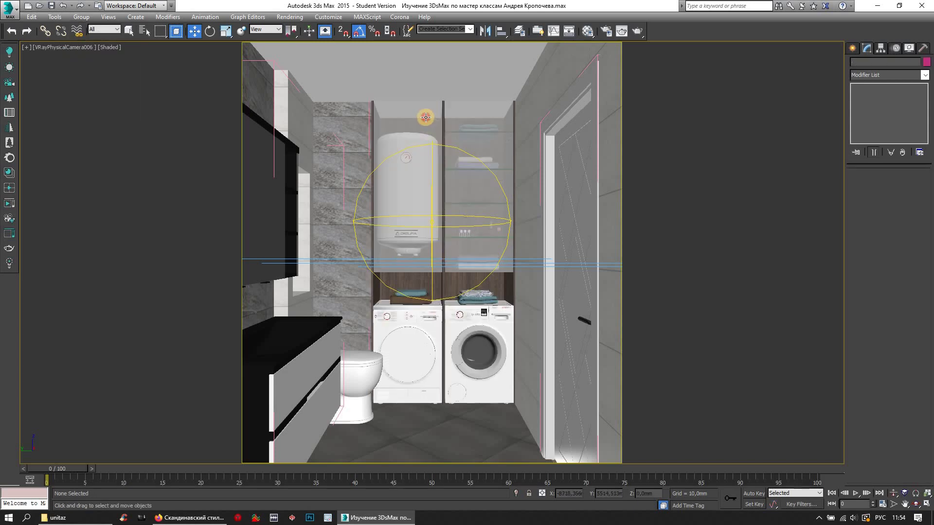
pyautogui.click(201, 110)
pyautogui.click(210, 32)
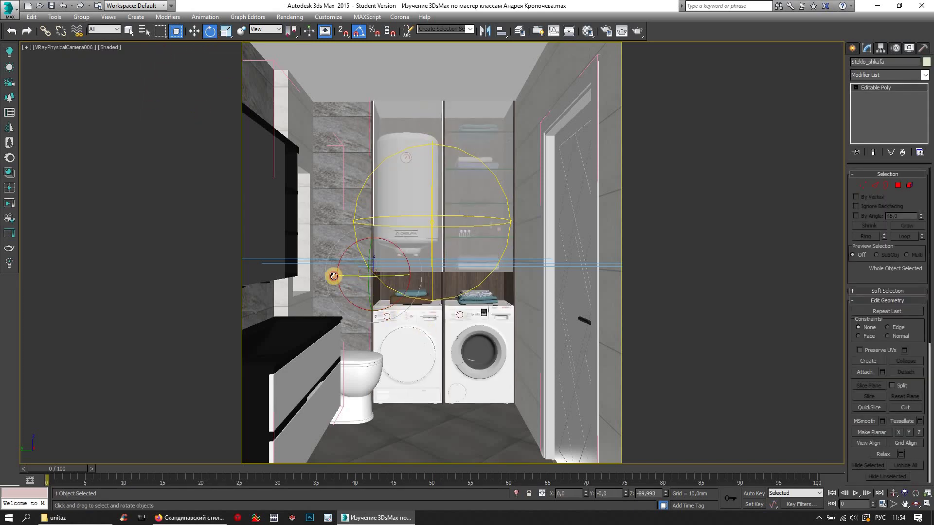
pyautogui.moveTo(333, 276); pyautogui.dragTo(307, 278)
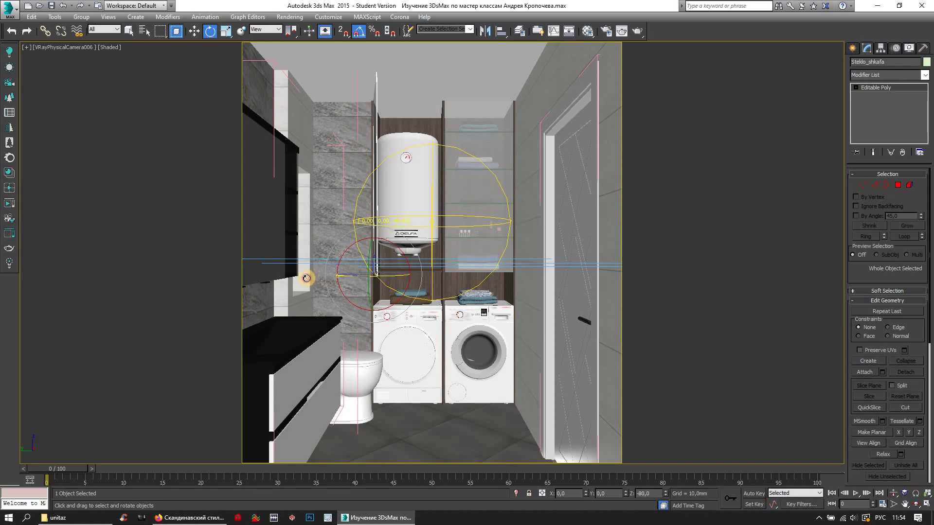
pyautogui.moveTo(306, 279); pyautogui.dragTo(328, 277)
pyautogui.hotkey('ctrl', 'z')
# Rotate the right glass cabinet door open and start the V-Ray render
pyautogui.click(511, 257)
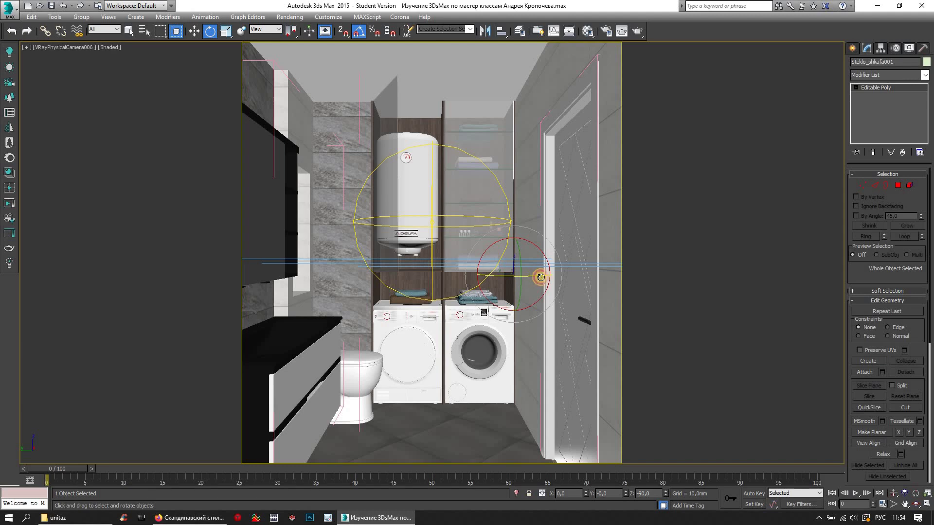
pyautogui.moveTo(541, 277); pyautogui.dragTo(566, 278)
pyautogui.hotkey('shift', 'q')
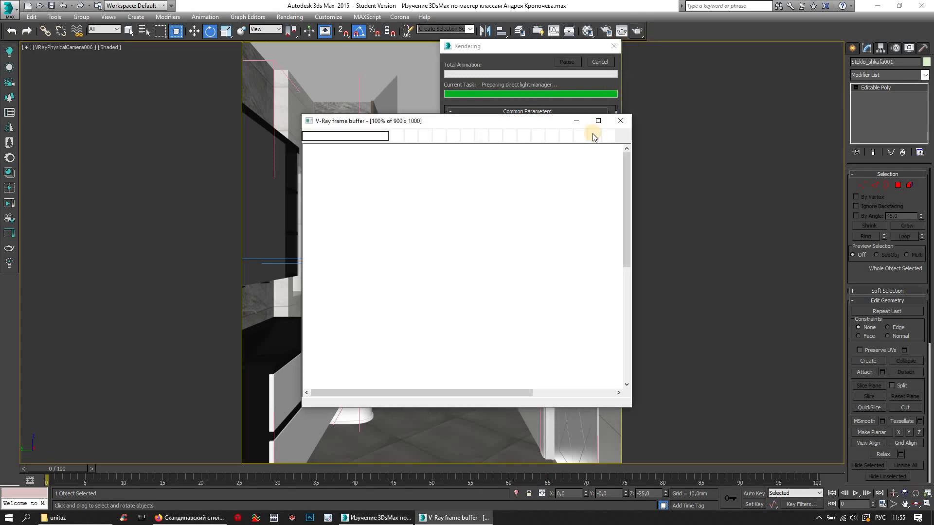
# Maximize the V-Ray frame buffer showing the finished bathroom render
pyautogui.click(599, 122)
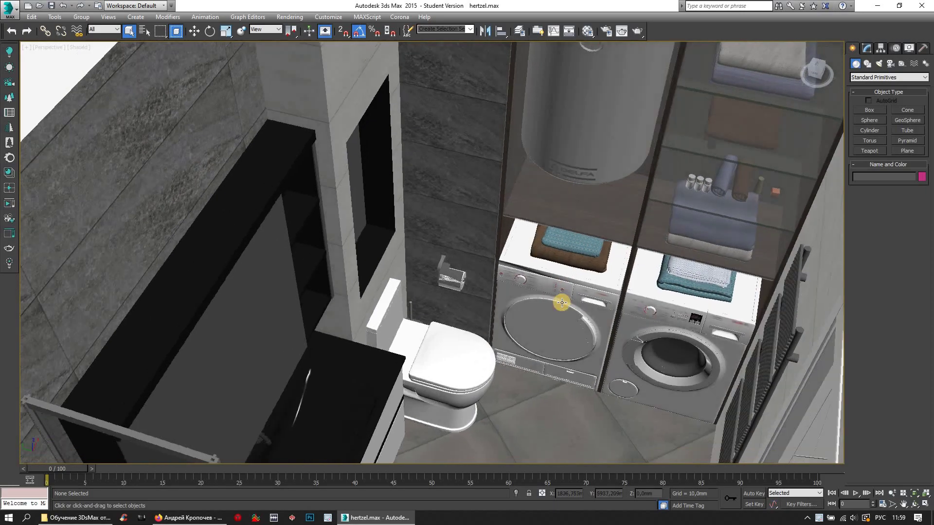
# Pan toward the toilet and washers, then orbit to an angled overhead view of the bathroom
pyautogui.moveTo(536, 275); pyautogui.dragTo(534, 302, button='middle')
pyautogui.scroll(-5, 395, 318)
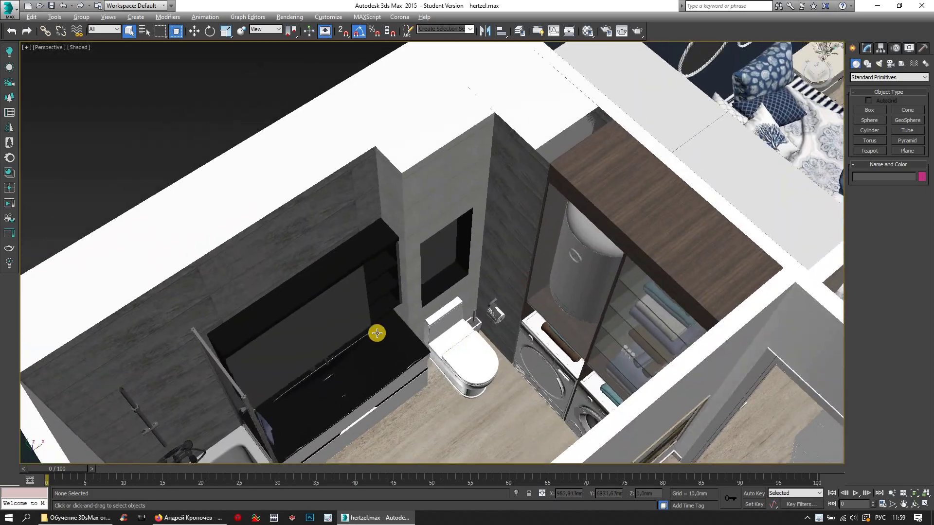
pyautogui.keyDown('alt'); pyautogui.moveTo(423, 323); pyautogui.dragTo(378, 355, button='middle'); pyautogui.keyUp('alt')
pyautogui.scroll(4, 434, 339)
pyautogui.moveTo(434, 339)
pyautogui.keyDown('alt'); pyautogui.mouseDown(button='middle')
pyautogui.moveTo(578, 313)
pyautogui.moveTo(617, 294)
pyautogui.moveTo(638, 255)
pyautogui.moveTo(543, 164)
pyautogui.moveTo(525, 194)
pyautogui.moveTo(471, 198)
pyautogui.moveTo(410, 183)
pyautogui.moveTo(489, 375)
pyautogui.moveTo(433, 350)
pyautogui.moveTo(225, 338)
pyautogui.moveTo(423, 371)
pyautogui.moveTo(333, 314)
pyautogui.moveTo(503, 315)
pyautogui.moveTo(401, 246)
pyautogui.moveTo(403, 262)
pyautogui.moveTo(456, 330)
pyautogui.mouseUp(button='middle'); pyautogui.keyUp('alt')
# Zoom in closer on the bathroom, then bring the Firefox YouTube channel page forward
pyautogui.scroll(3, 457, 330)
pyautogui.scroll(3, 475, 328)
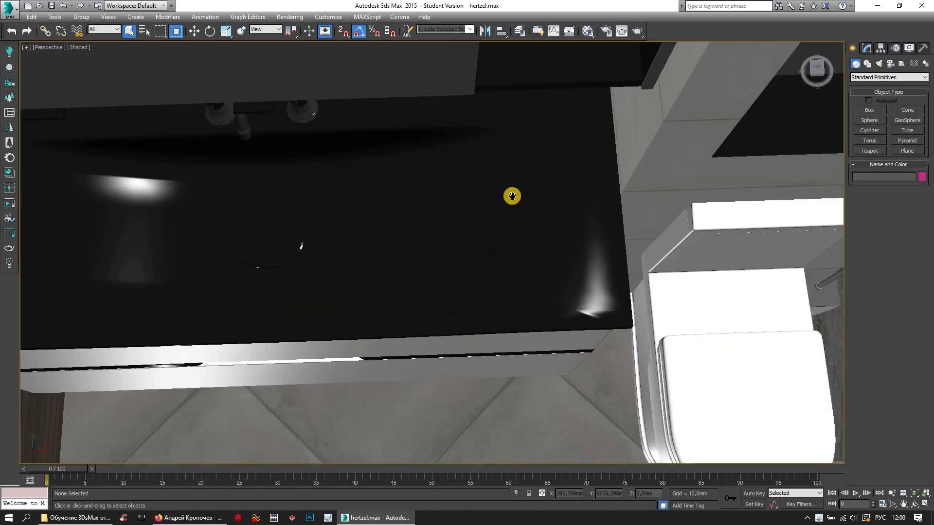
pyautogui.scroll(3, 511, 194)
pyautogui.click(184, 518)
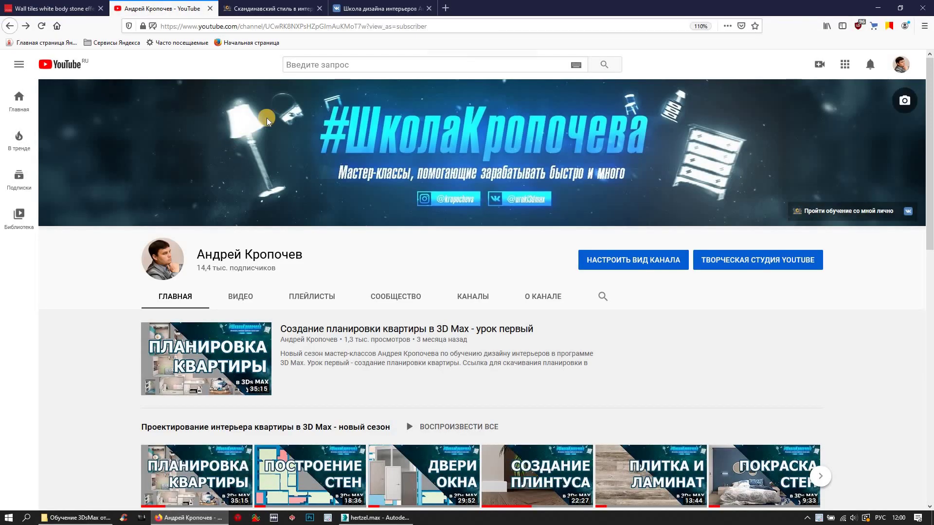
# Scroll through the YouTube channel of 3D Max interior-design lessons
pyautogui.scroll(-2, 269, 195)
pyautogui.scroll(-5, 269, 118)
pyautogui.scroll(-2, 269, 119)
pyautogui.scroll(15, 269, 119)
pyautogui.scroll(1, 269, 119)
# Look over the Scandinavian-style interiors reference article in the vosinterior tab
pyautogui.click(270, 8)
pyautogui.scroll(-2, 567, 242)
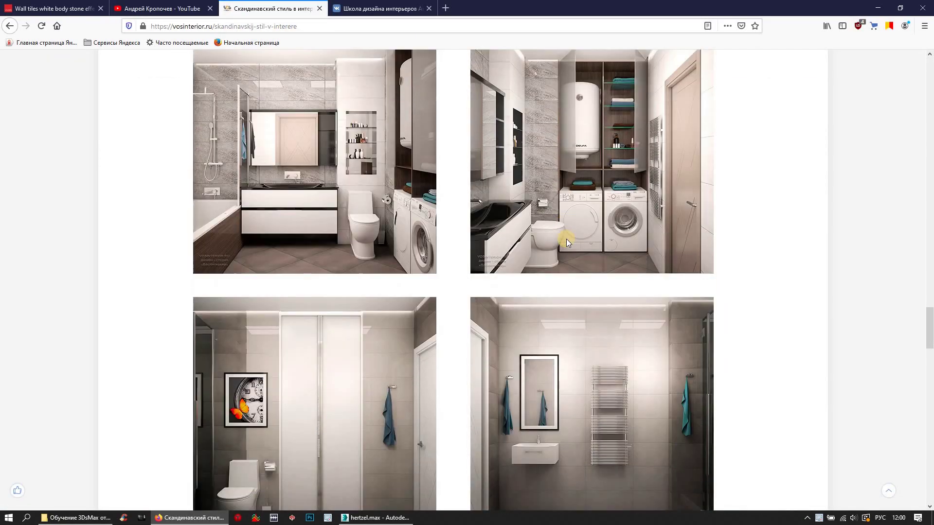
pyautogui.scroll(-2, 567, 242)
pyautogui.scroll(4, 574, 244)
pyautogui.scroll(8, 581, 245)
pyautogui.scroll(-2, 581, 245)
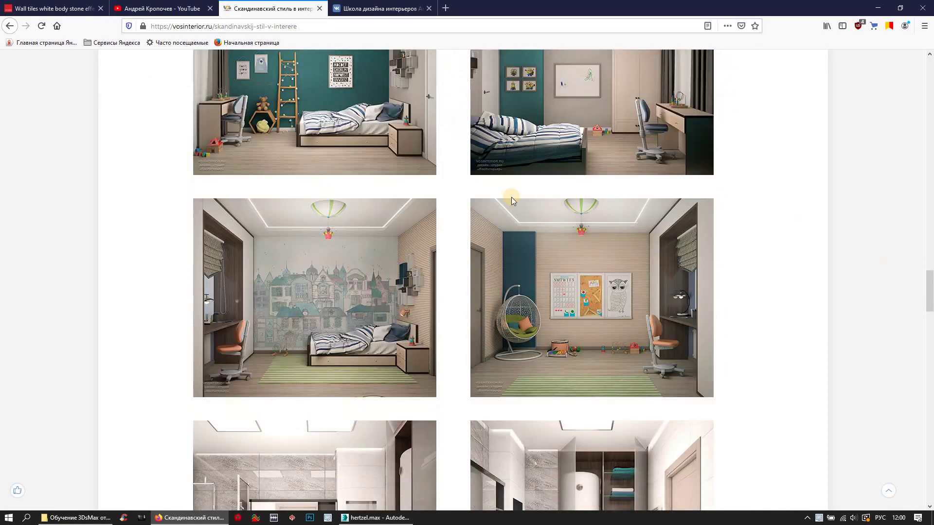
# Move on to the VK interior design school community page and scroll down it
pyautogui.hotkey('ctrl', 'Tab')
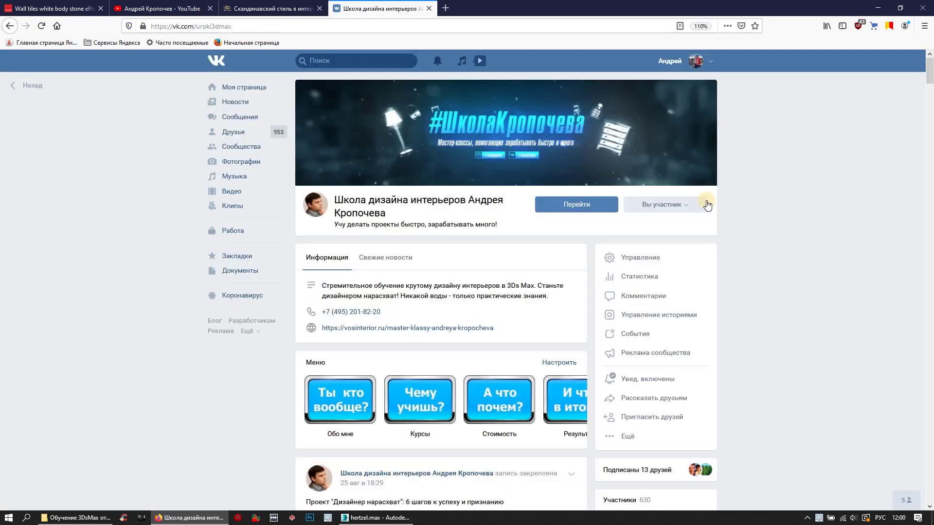
pyautogui.scroll(-4, 707, 205)
pyautogui.scroll(-6, 707, 206)
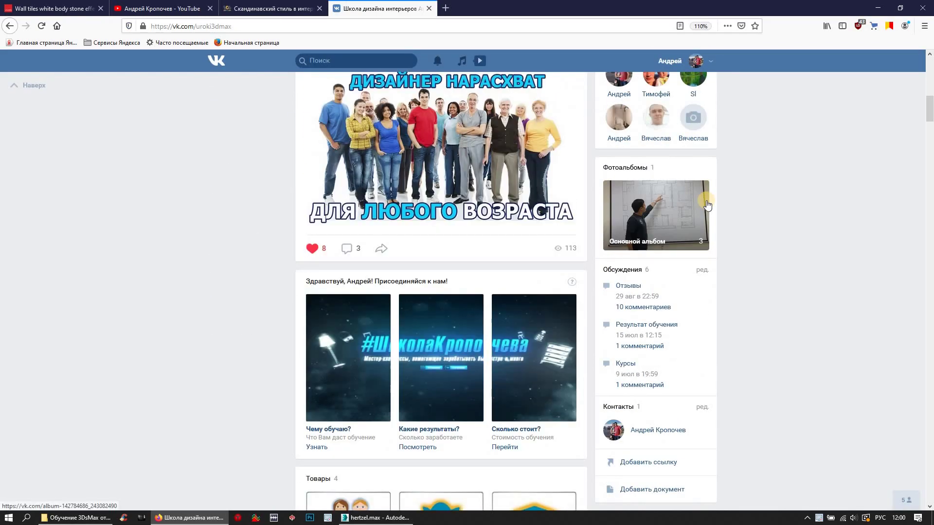